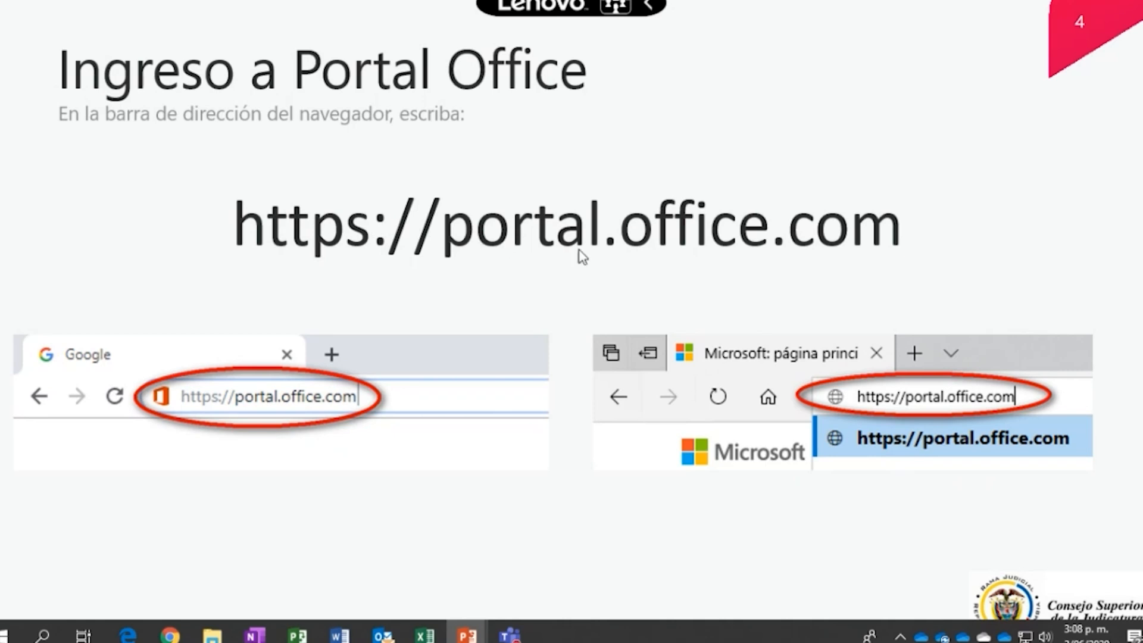
Advance the slideshow to slide 5, 'Ingreso a Portal Office', showing the Microsoft sign-in screen
left_click(477, 548)
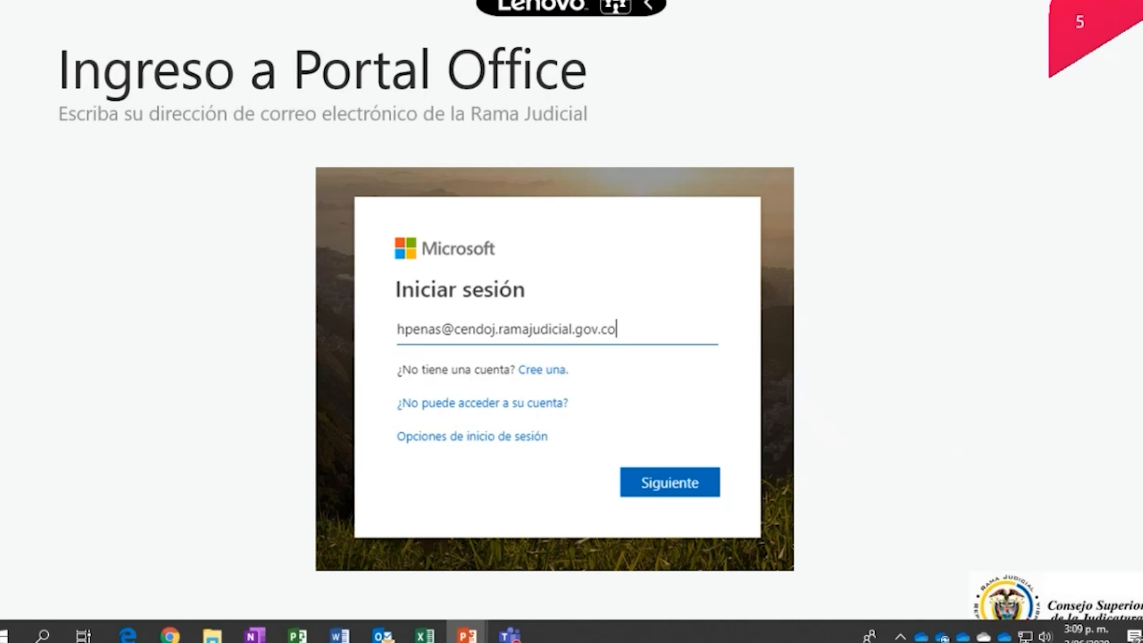
Advance past the password slide to slide 7, showing the Office 365 home page
key("Right")
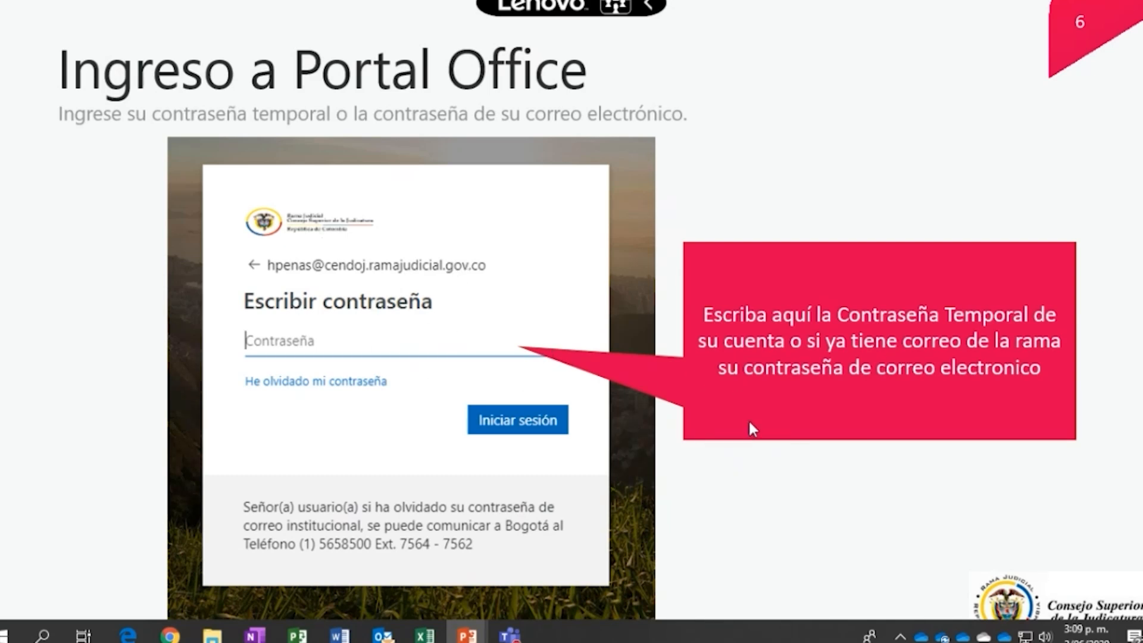
left_click(425, 355)
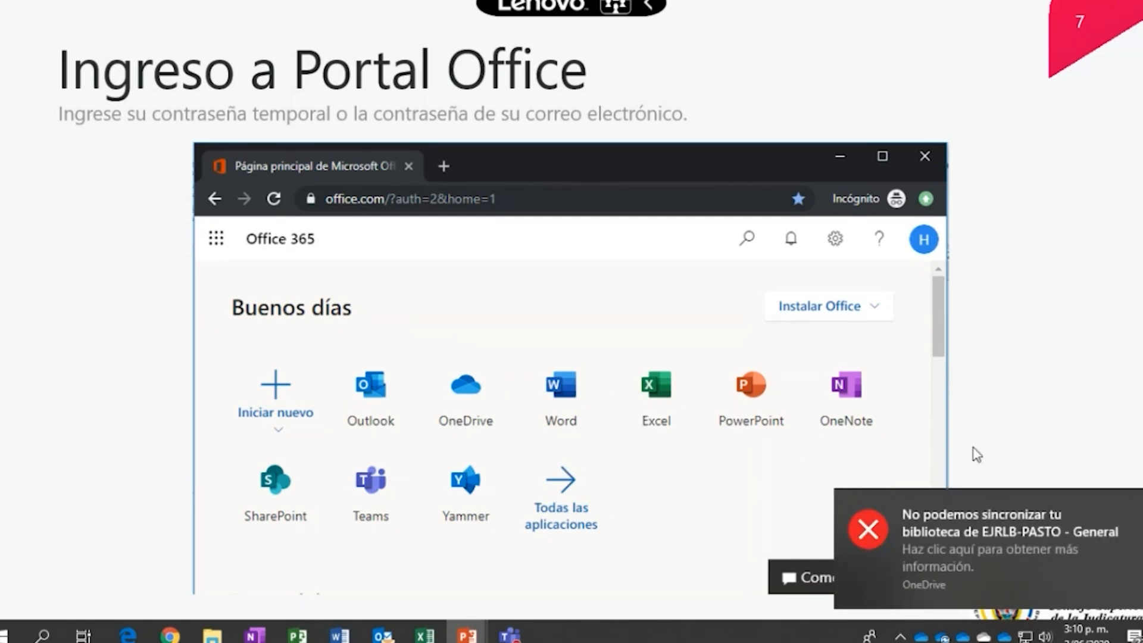
Dismiss the OneDrive sync error notice and bring the Chrome Office 365 page forward
left_click(1133, 505)
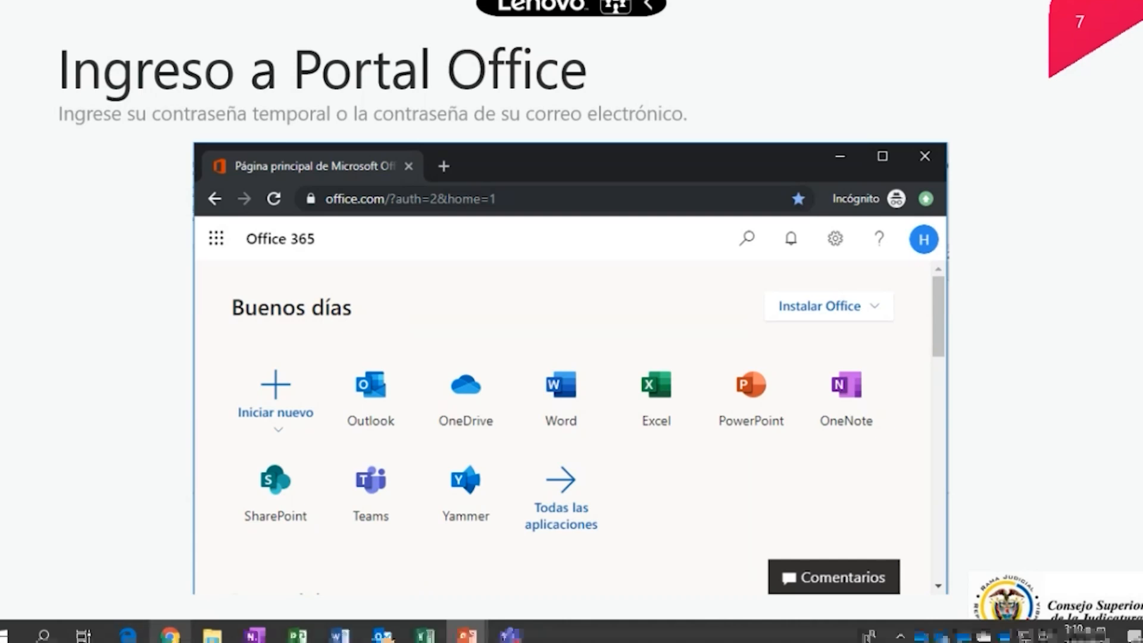
left_click(169, 634)
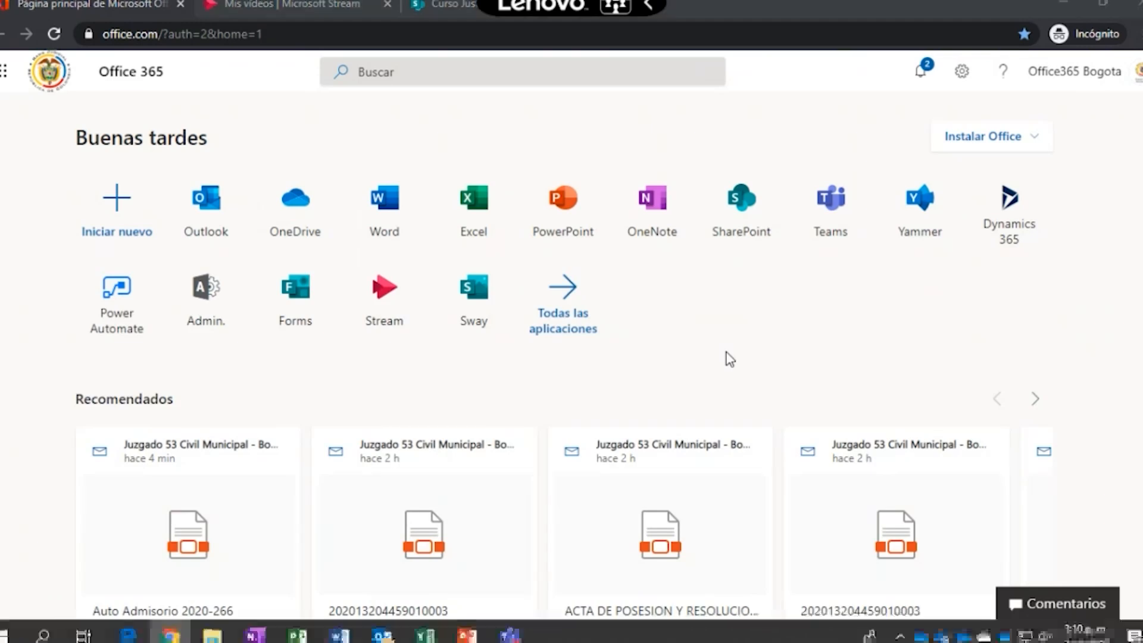
Switch to the slideshow briefly, then back to the Office 365 page in Chrome
key("alt+Tab")
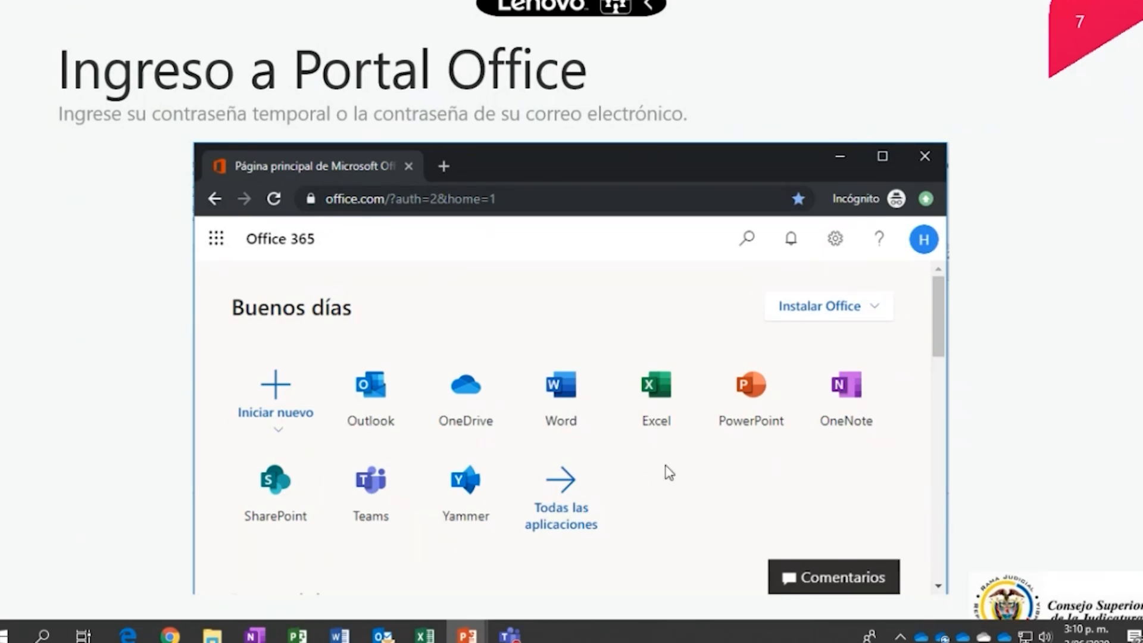
key("alt+Tab")
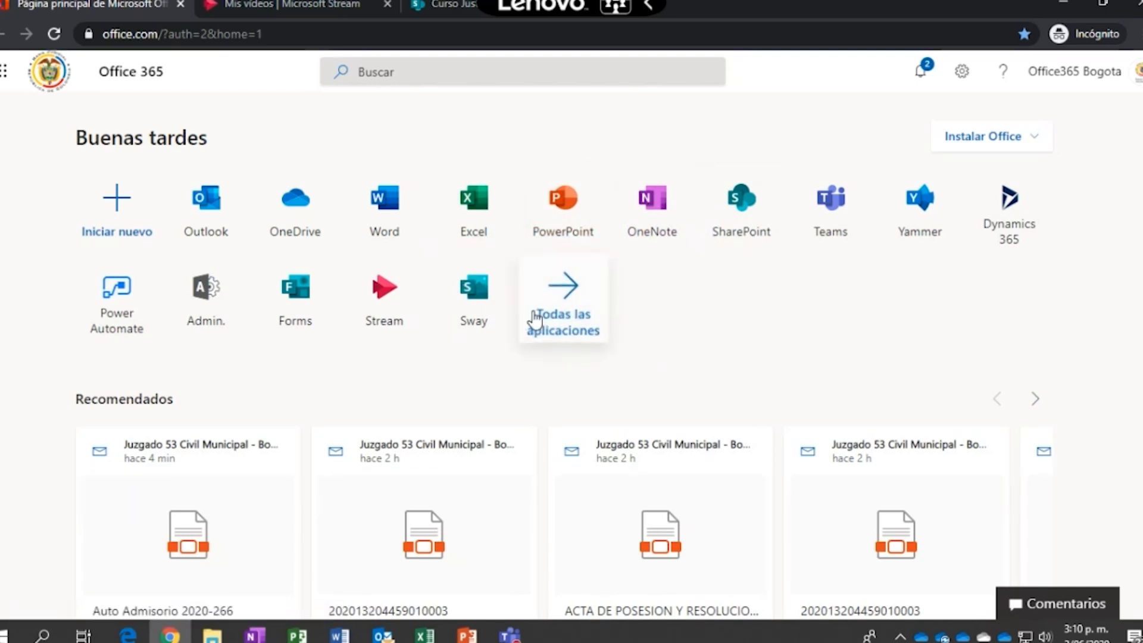
Open 'Todas las aplicaciones' and scroll through the full list of apps
left_click(570, 302)
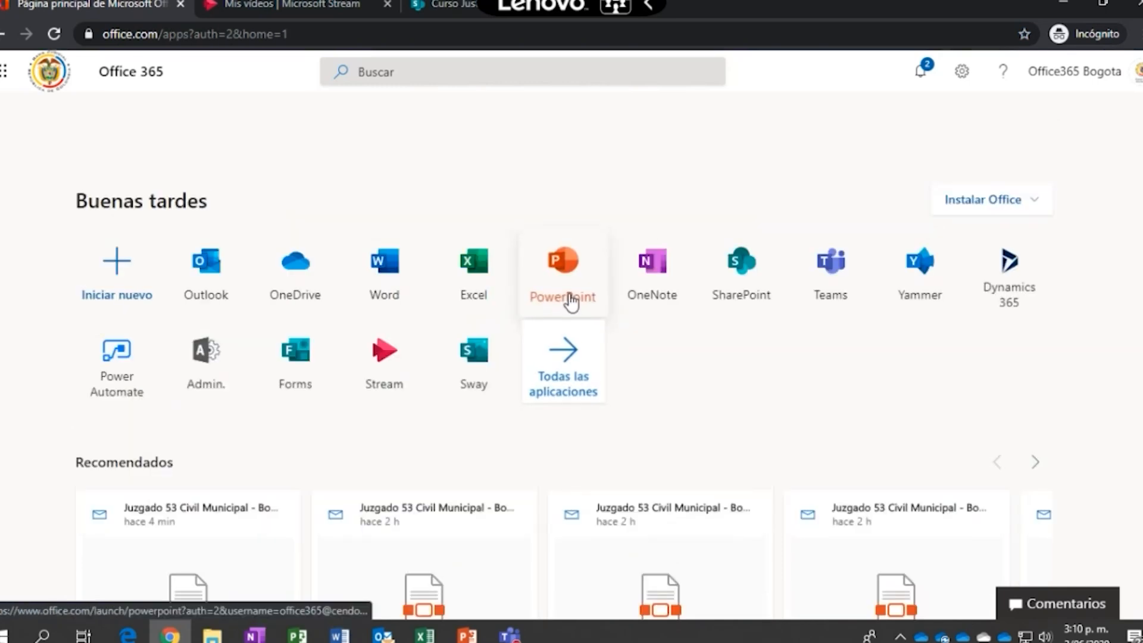
scroll(797, 418, "down", 2)
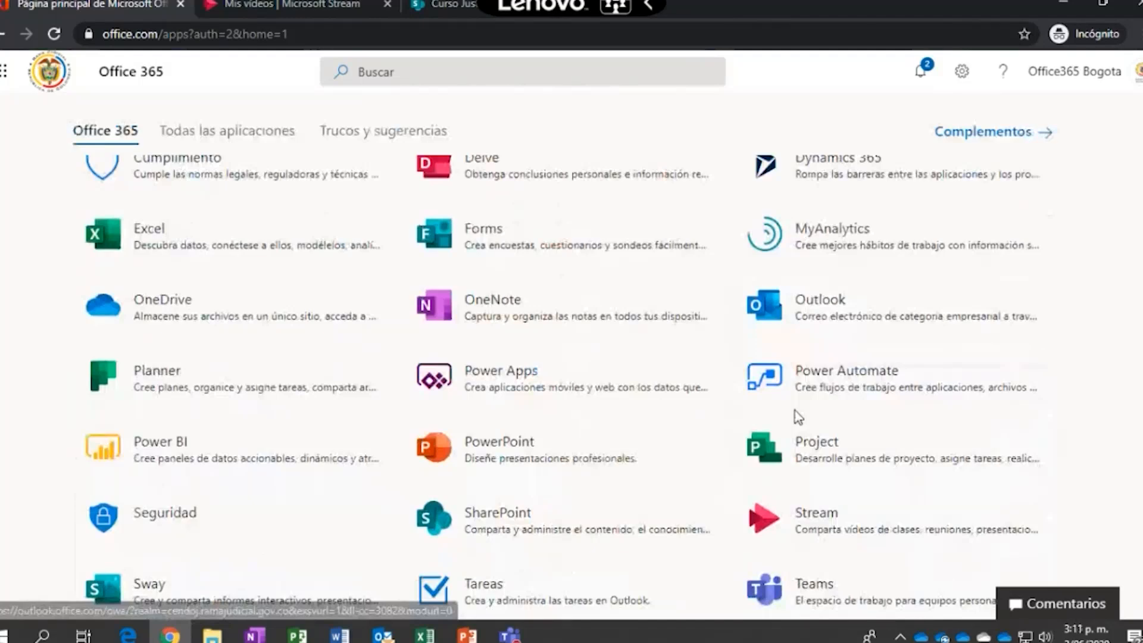
scroll(797, 418, "down", 5)
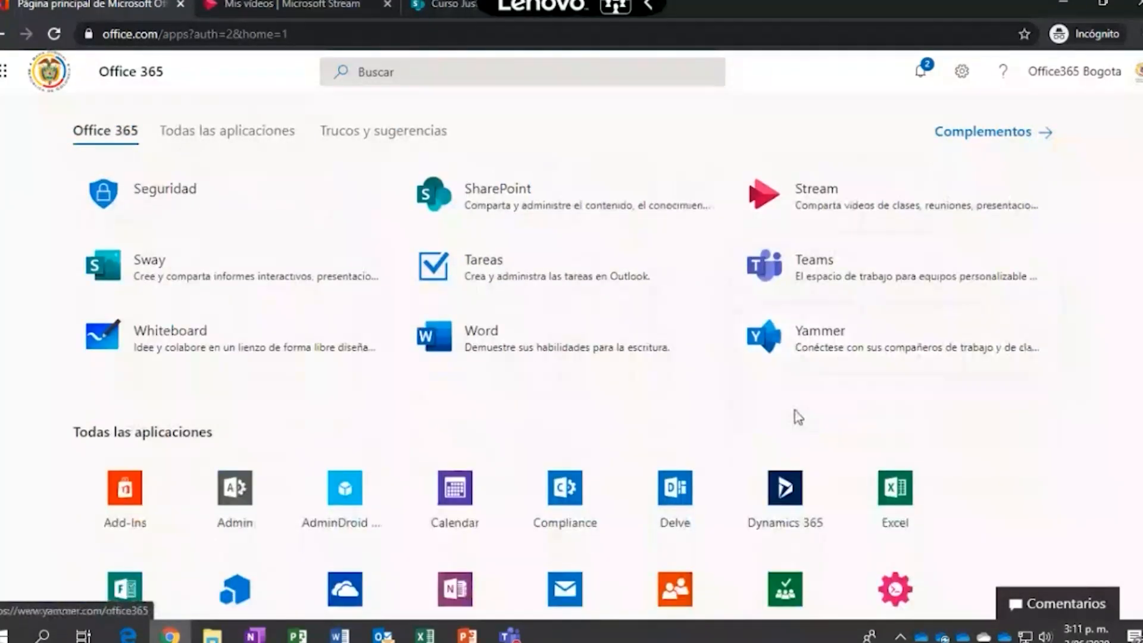
scroll(797, 417, "up", 1)
scroll(797, 418, "up", 7)
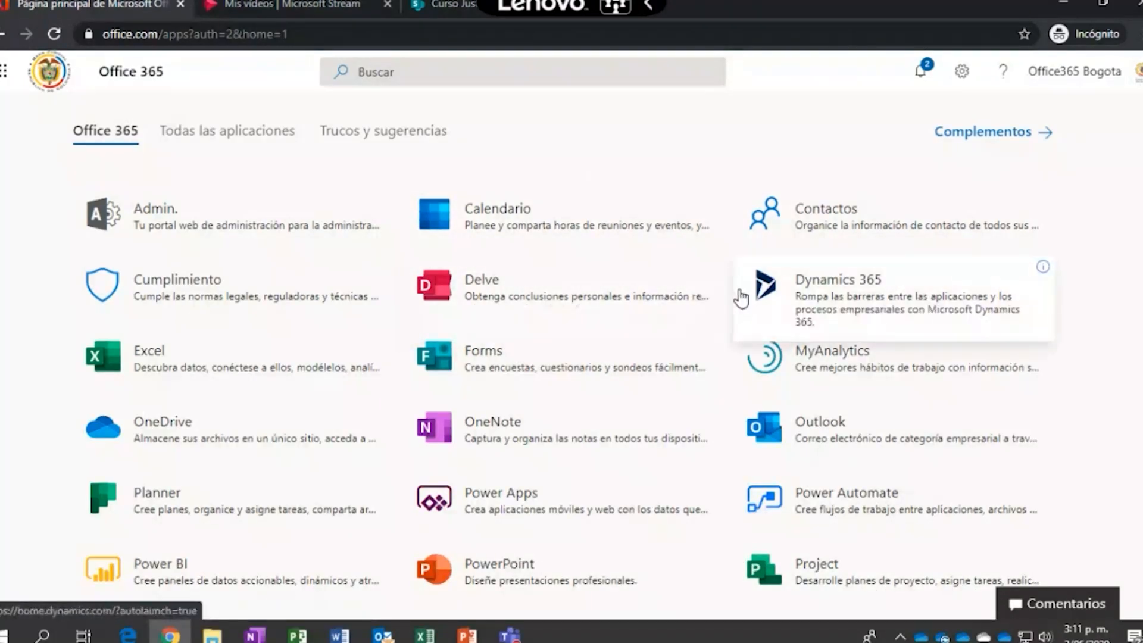
Turn off the Teams call camera, minimize the call window, and return to the Office 365 home page
mouse_move(509, 634)
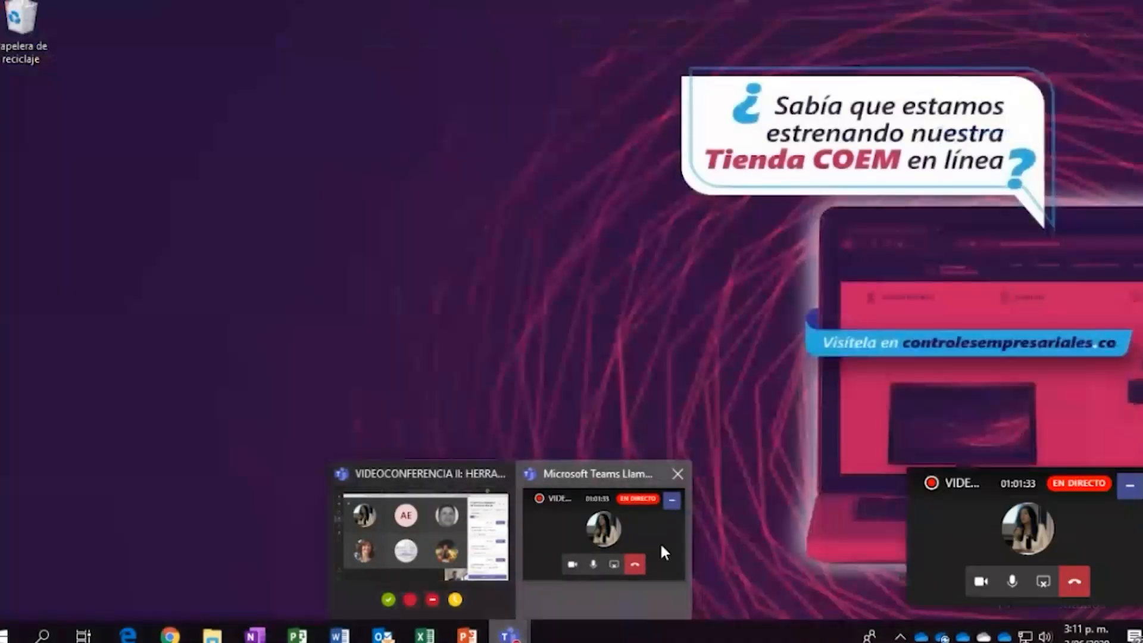
left_click(660, 541)
left_click(981, 582)
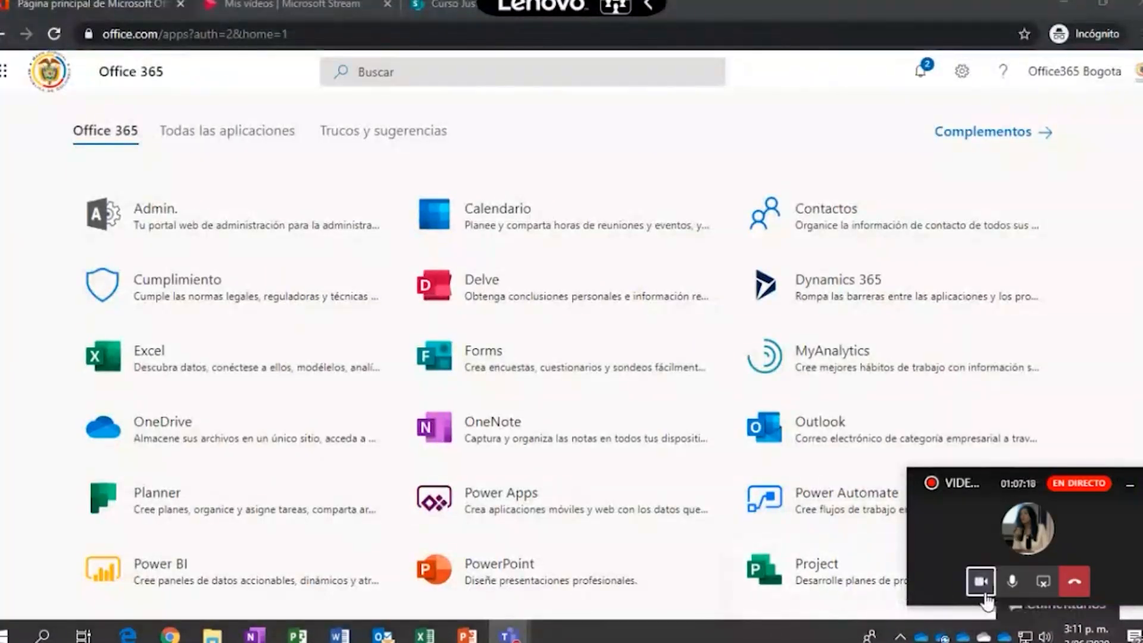
left_click(1117, 201)
left_click(1130, 485)
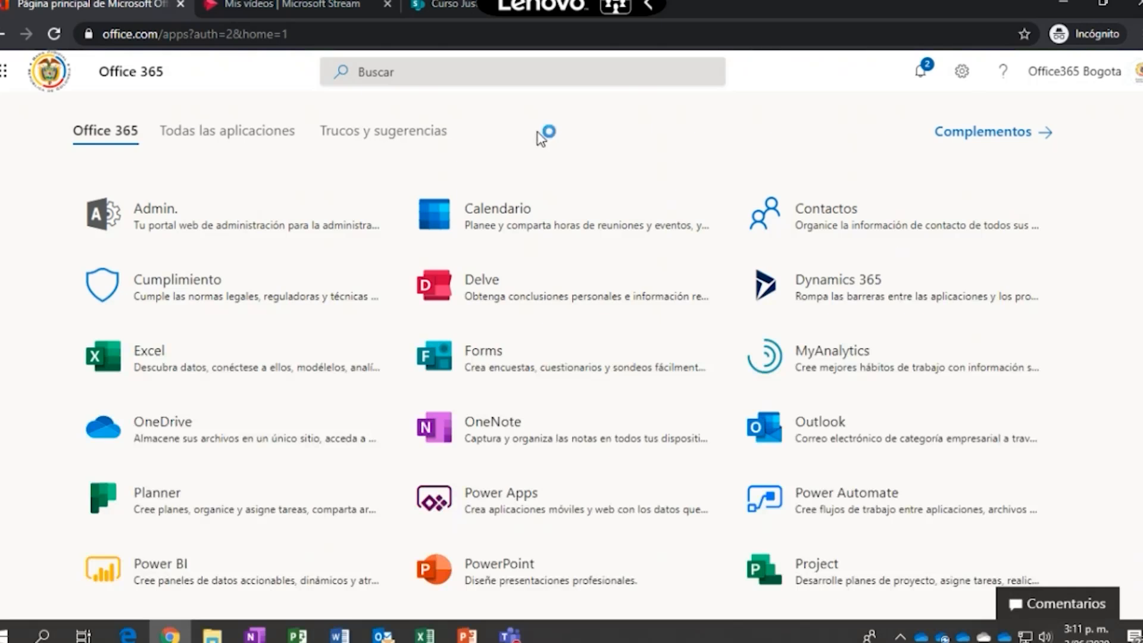
left_click(3, 34)
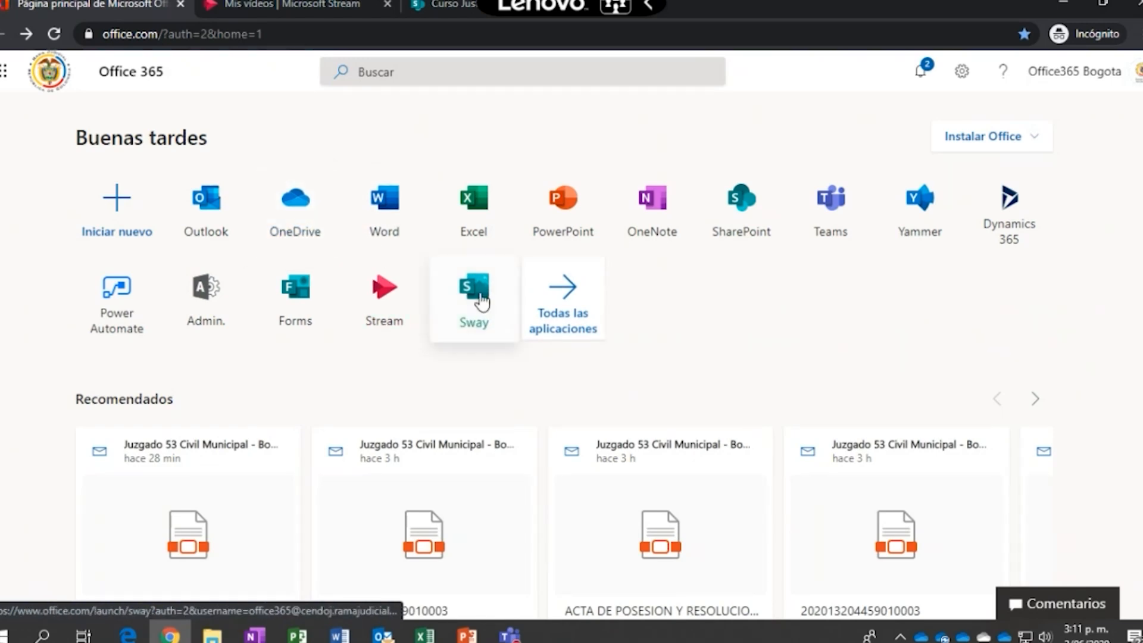
Reopen 'Todas las aplicaciones', browse Admin, Calendario, Outlook, Planner and others, then go back
left_click(571, 309)
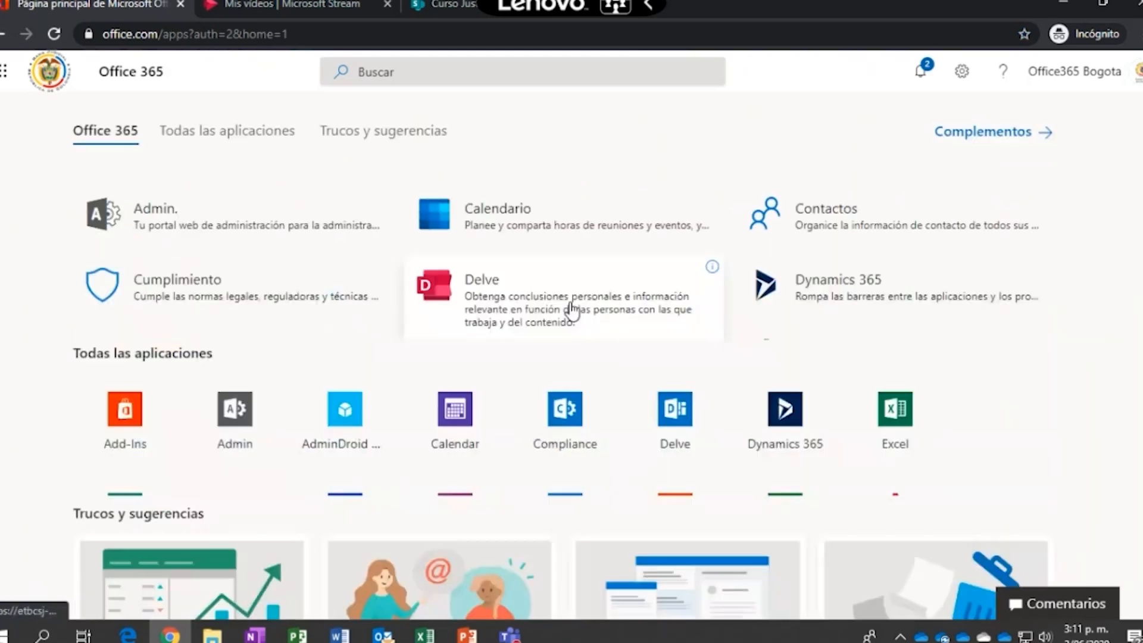
scroll(676, 392, "up", 1)
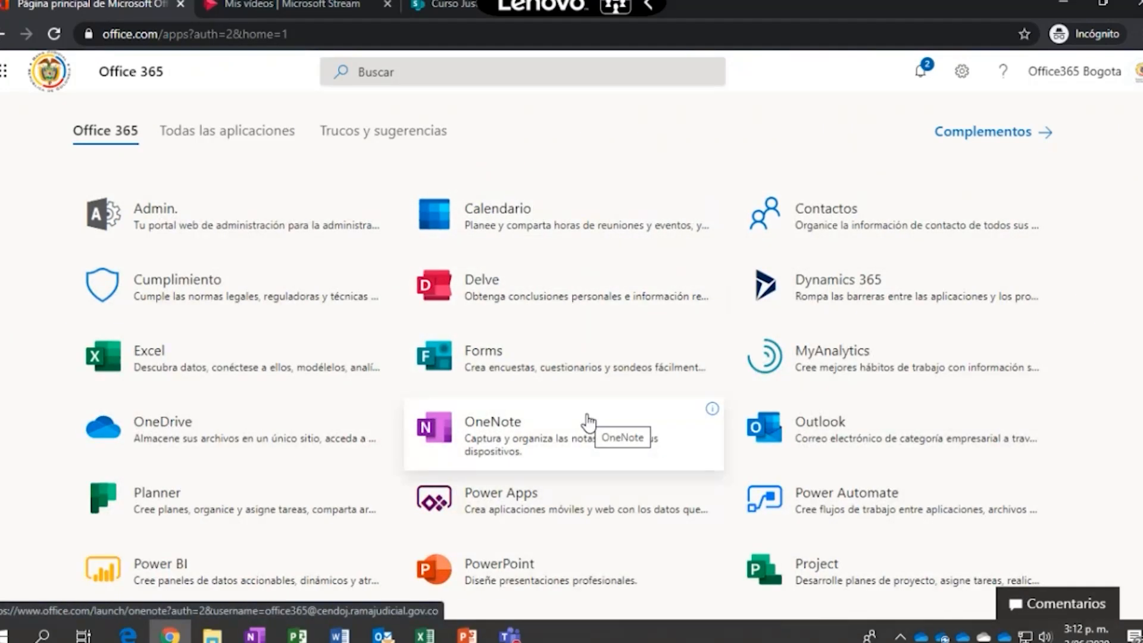
scroll(588, 422, "down", 3)
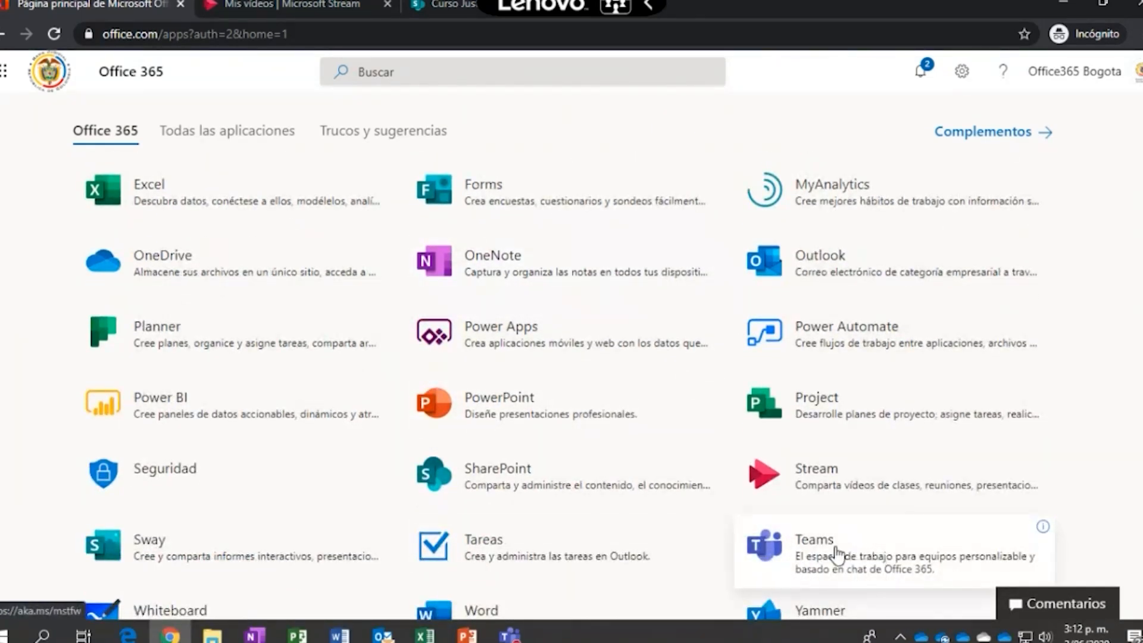
scroll(836, 554, "up", 3)
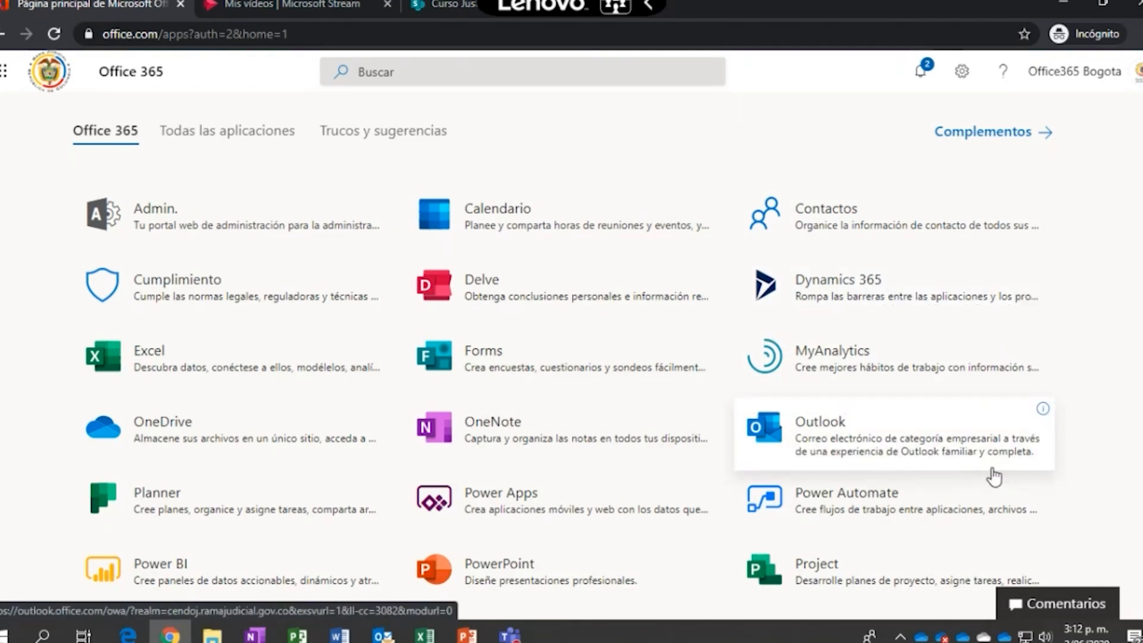
key("alt+Left")
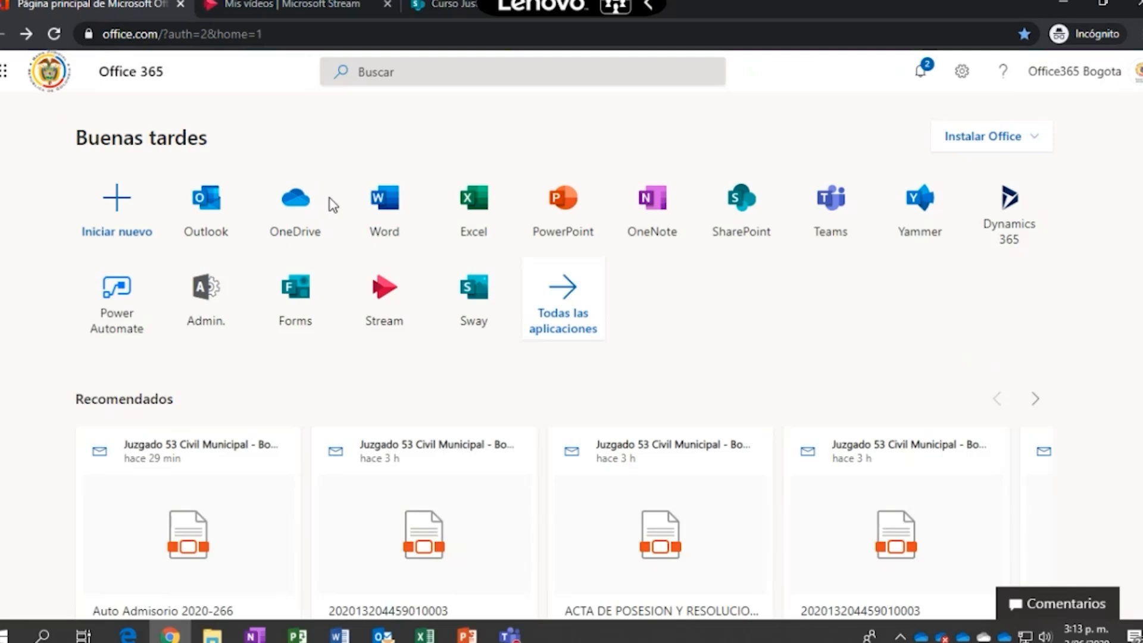
Open OneDrive in a new tab, then return to the Office 365 home tab
left_click(270, 223)
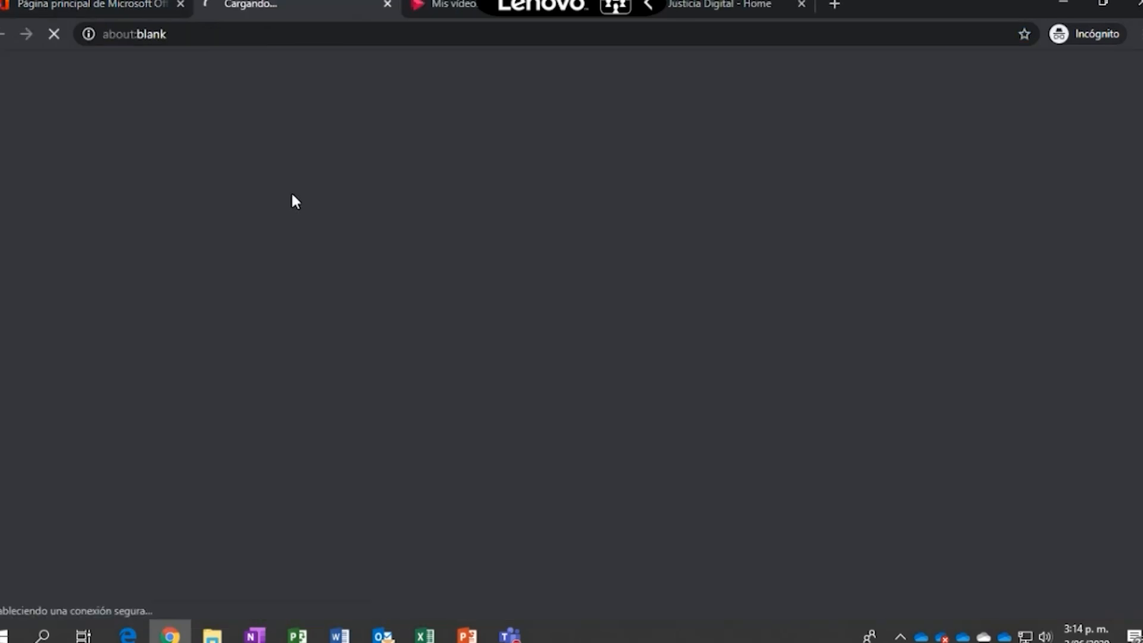
left_click(119, 7)
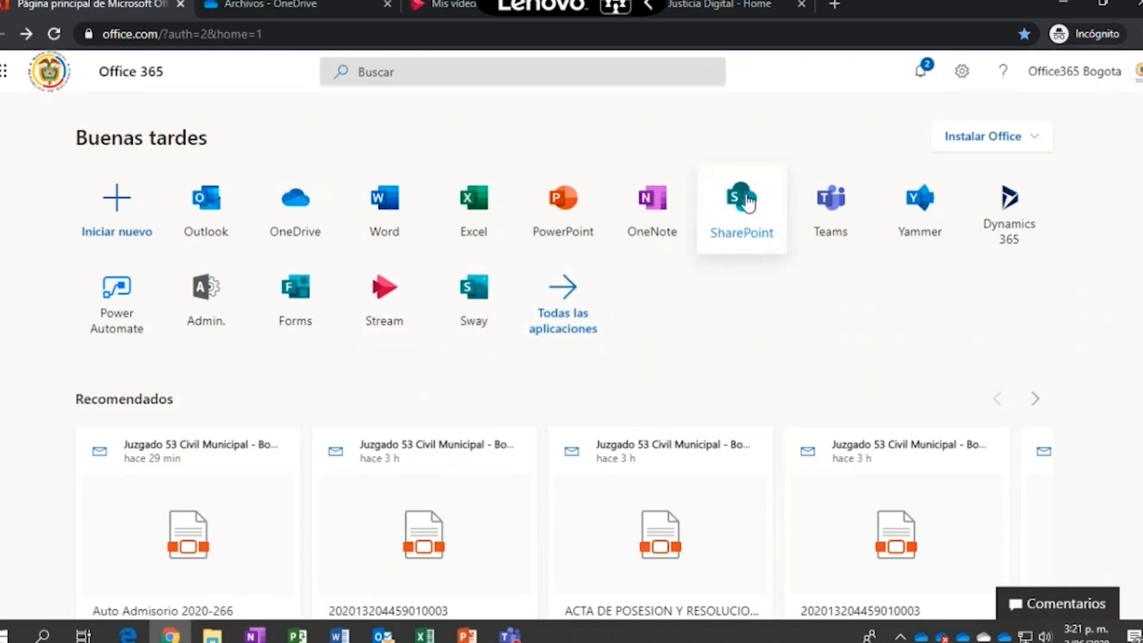
left_click(742, 232)
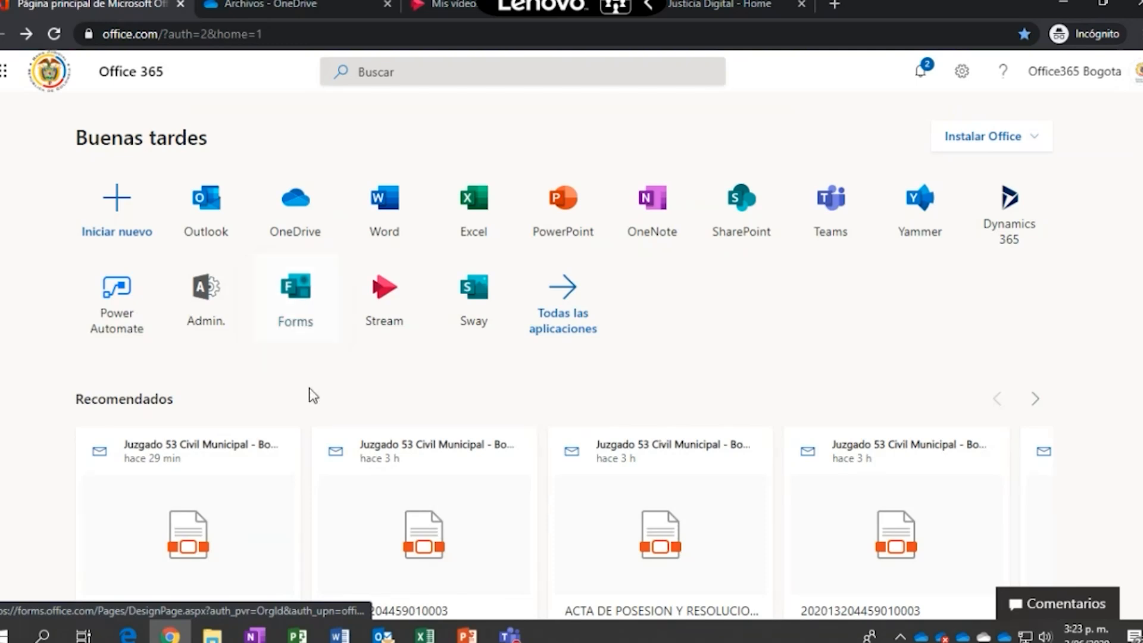
left_click(288, 312)
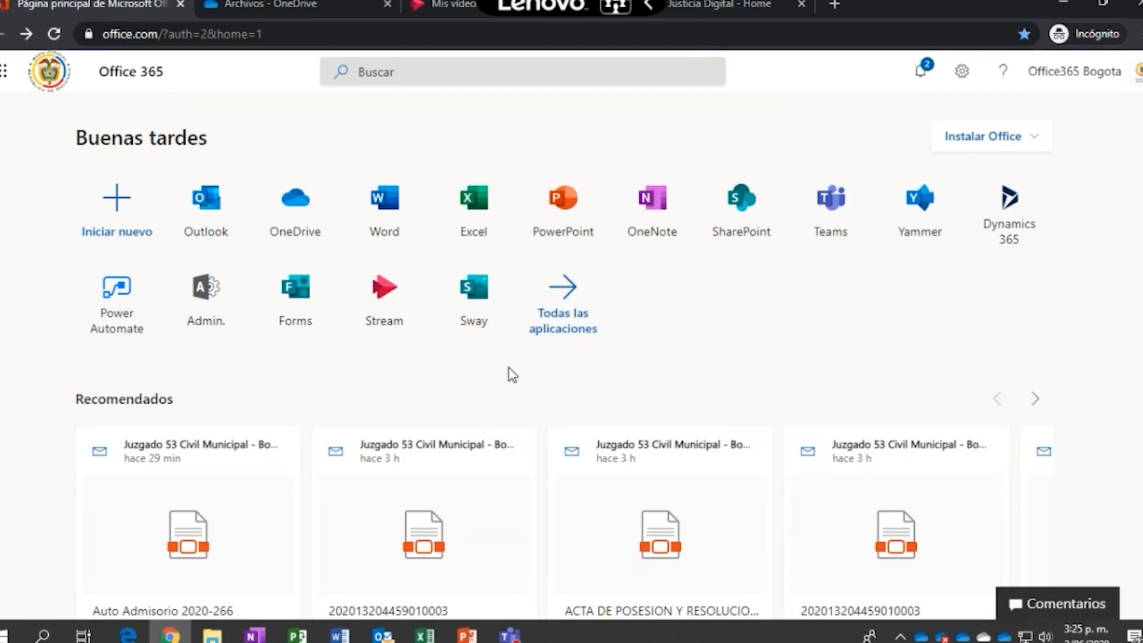
left_click(573, 302)
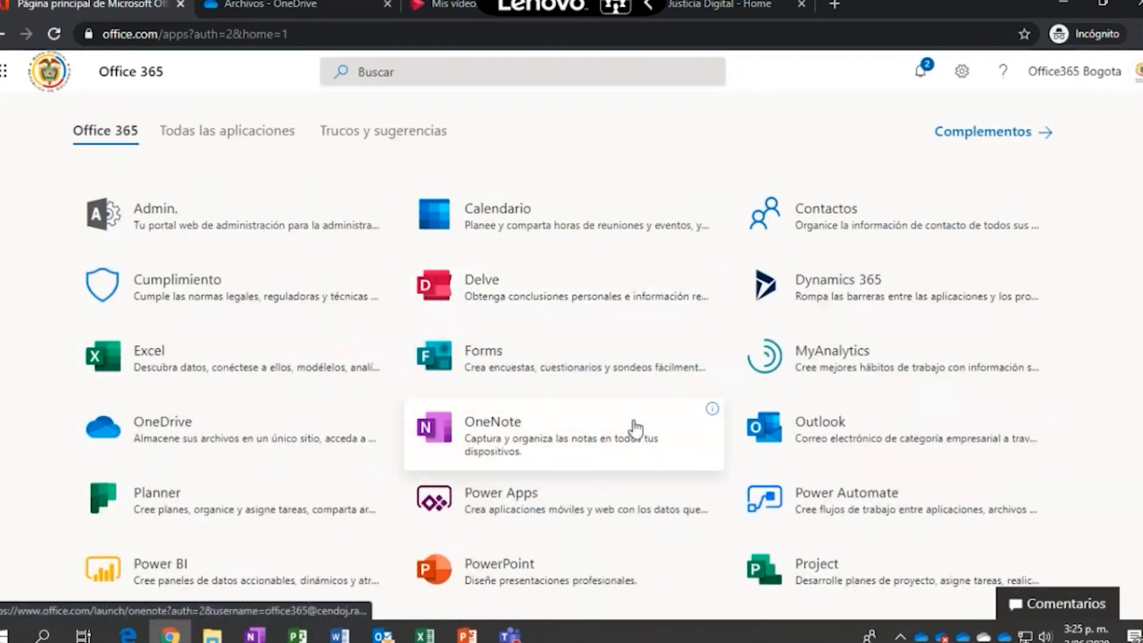
Scroll through the complete apps catalogue, then go back to the Office 365 home page
scroll(636, 429, "down", 5)
scroll(632, 429, "up", 2)
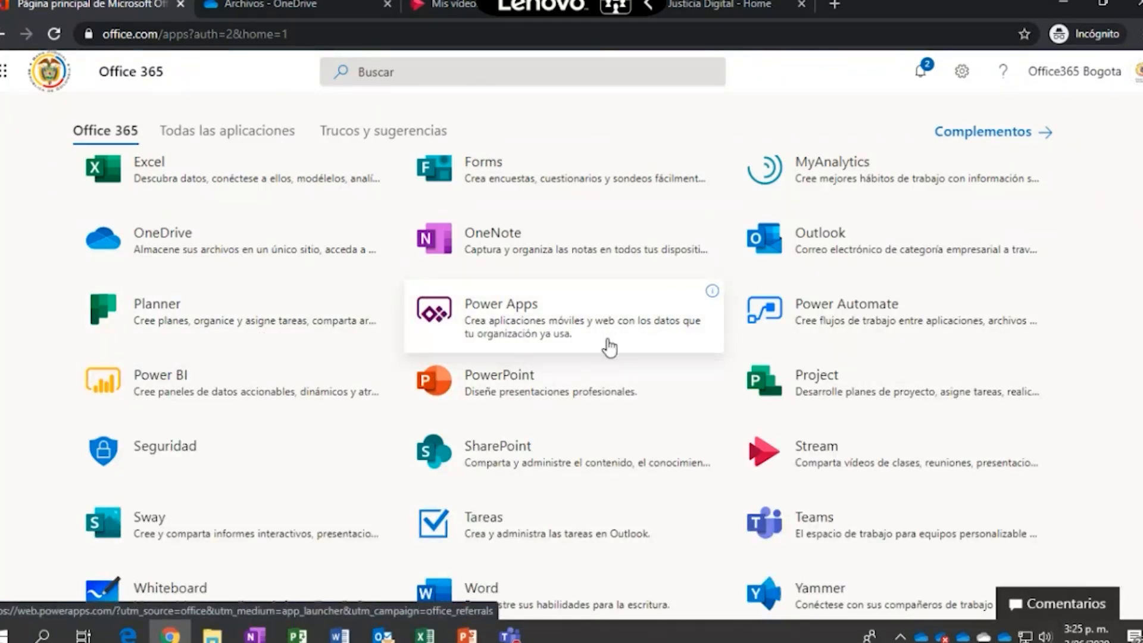
scroll(609, 347, "down", 1)
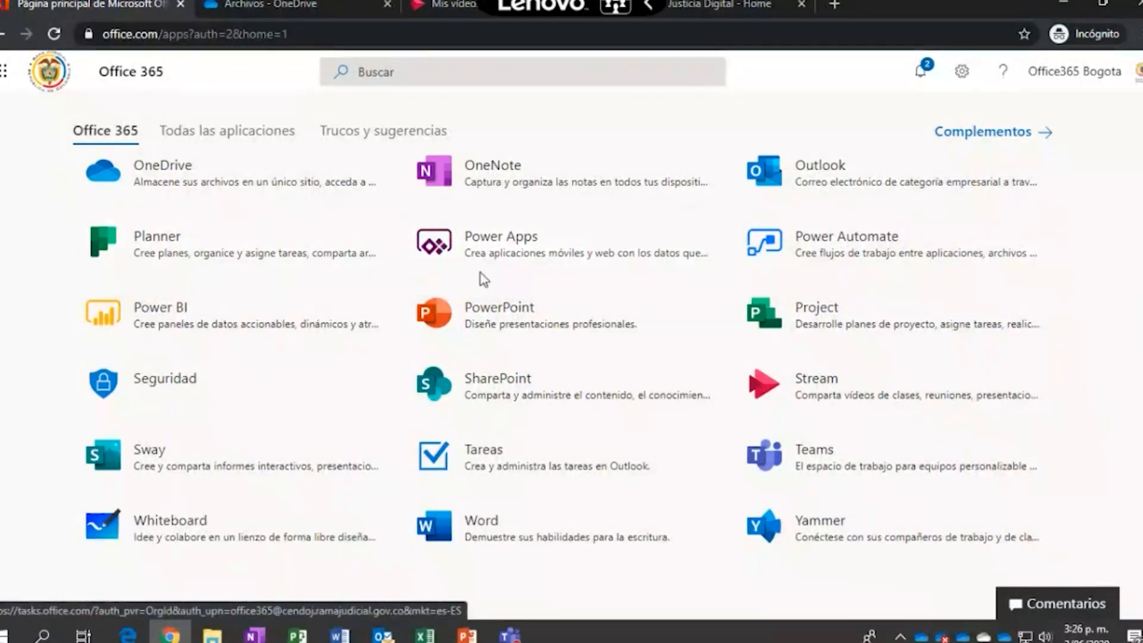
scroll(659, 377, "down", 1)
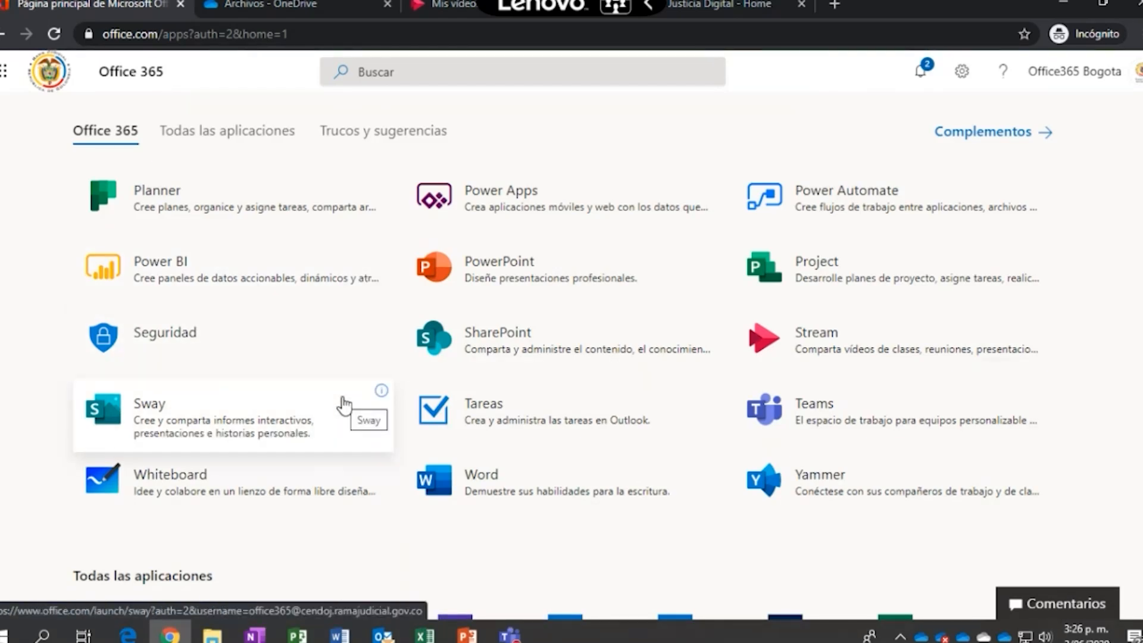
scroll(344, 405, "up", 5)
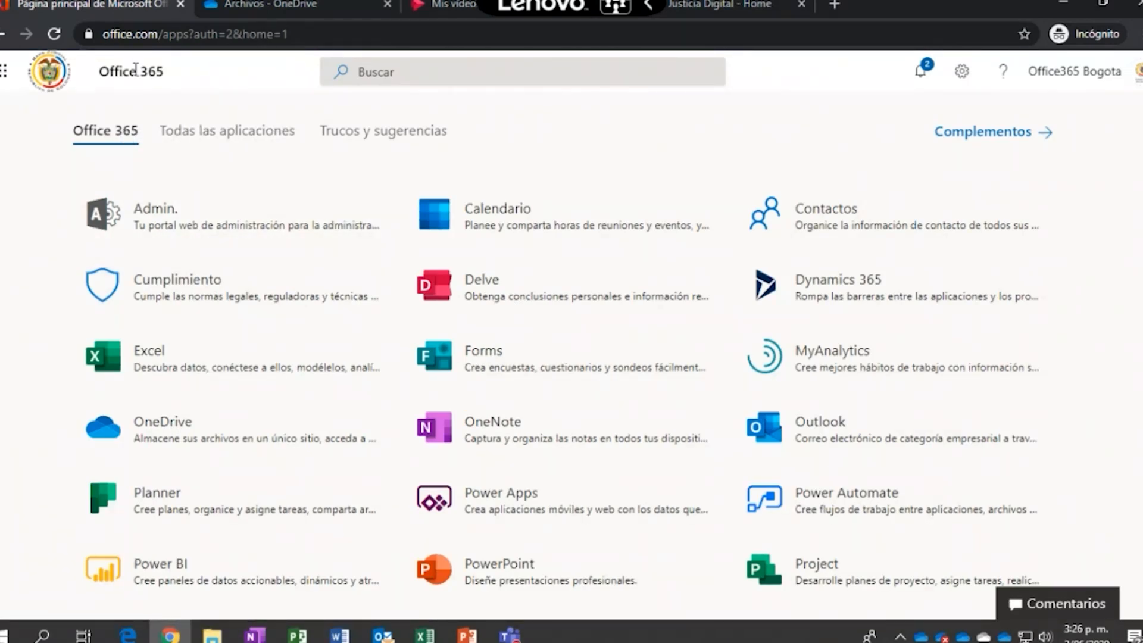
left_click(2, 34)
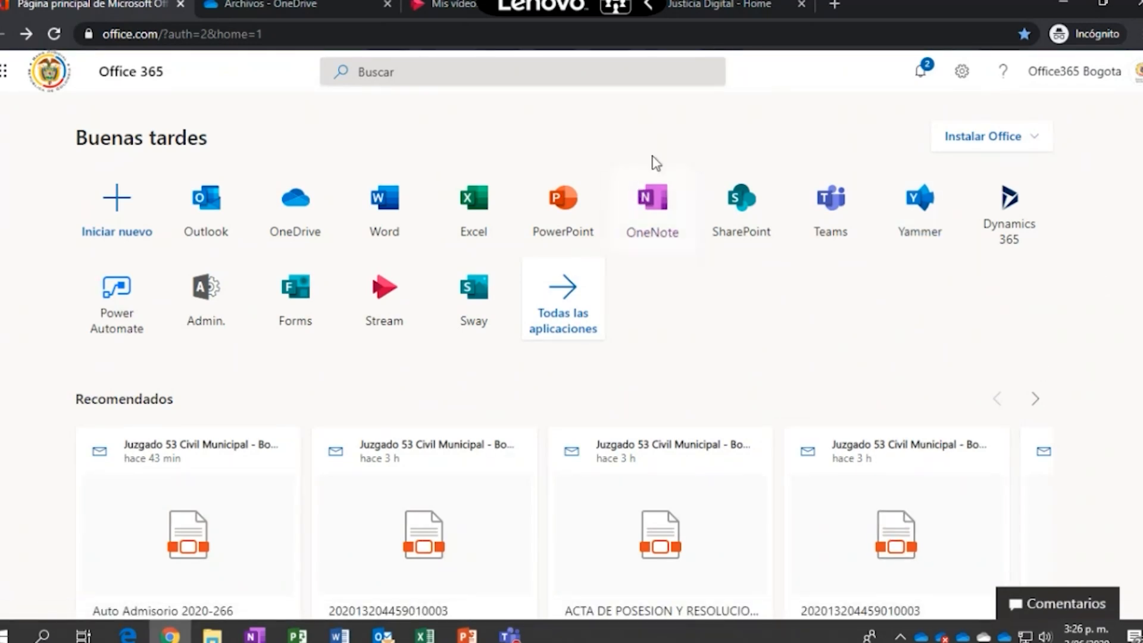
Cycle through the SharePoint and Stream tabs to the 'Archivos - OneDrive' file list
left_click(701, 5)
left_click(459, 3)
left_click(284, 5)
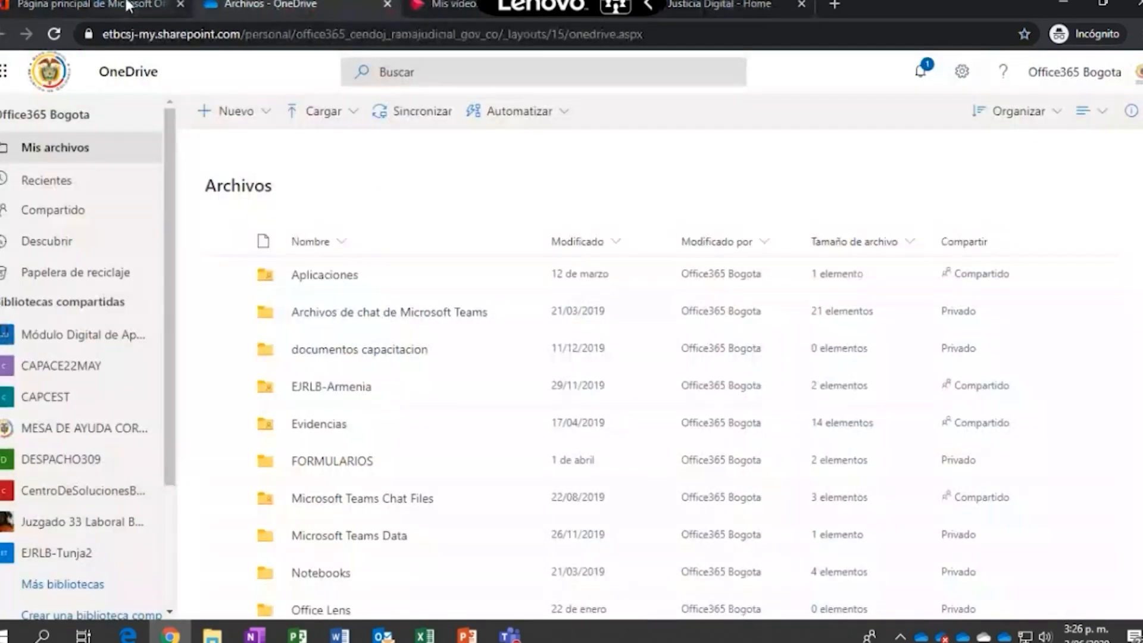
Return to the Office 365 home tab and launch Teams from its tile
left_click(127, 5)
left_click(833, 212)
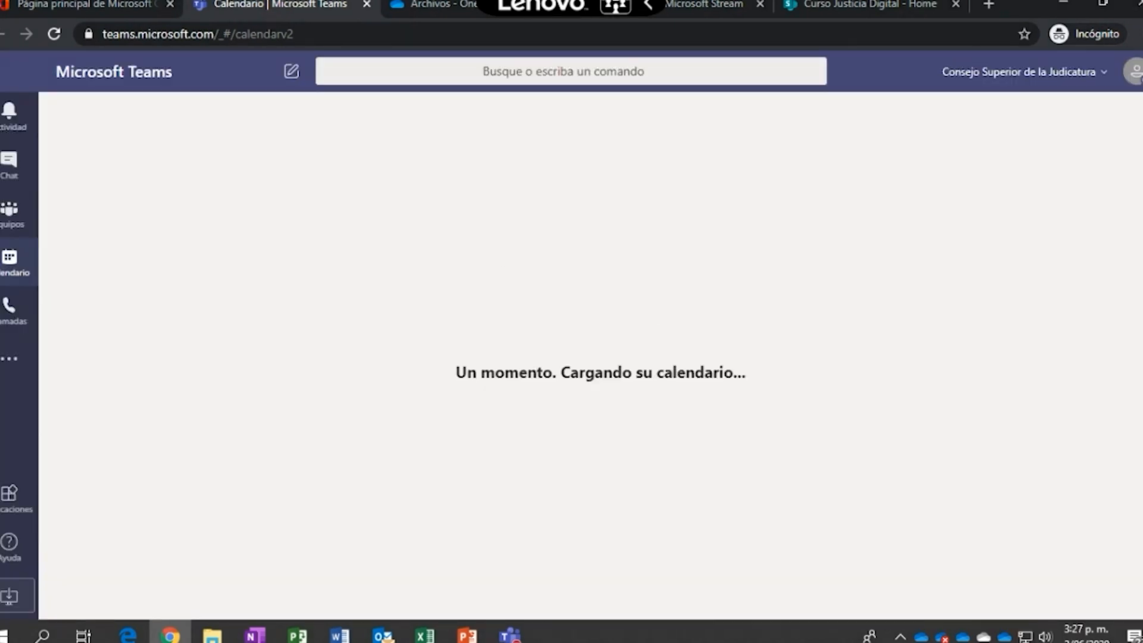
Start a new private team from scratch via Equipos > Unirse a un equipo o crear uno
left_click(11, 215)
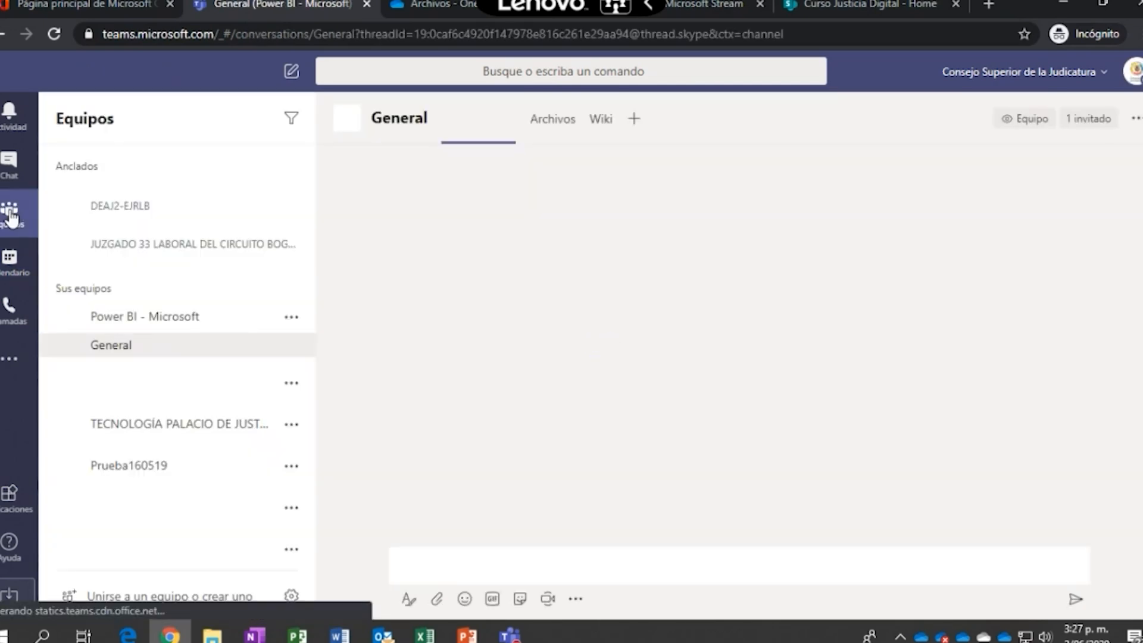
left_click(140, 594)
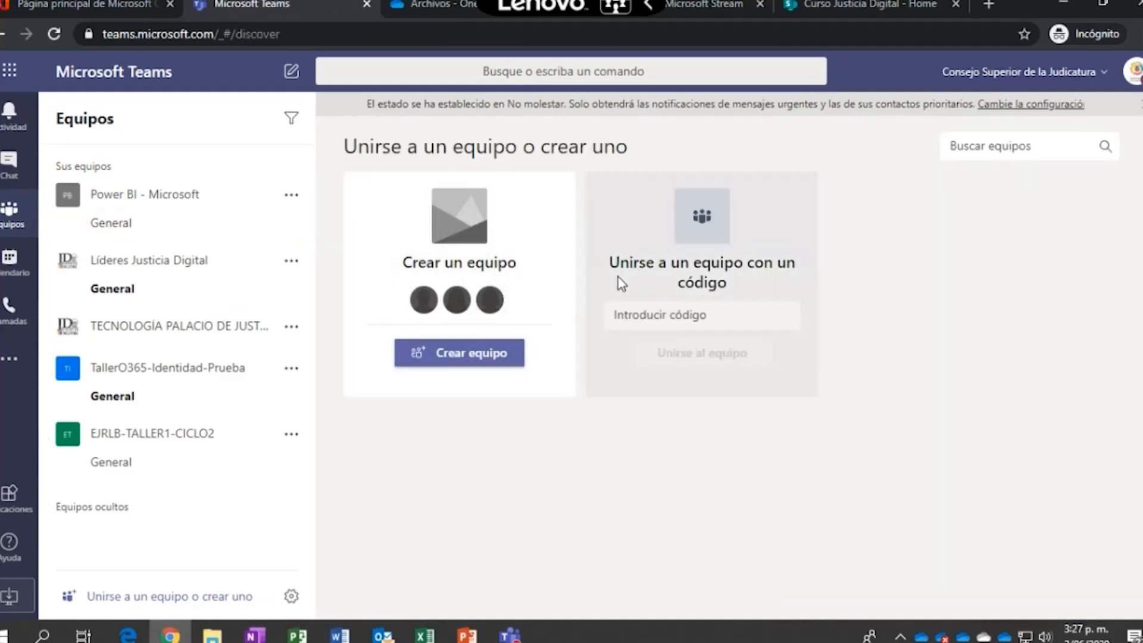
left_click(476, 357)
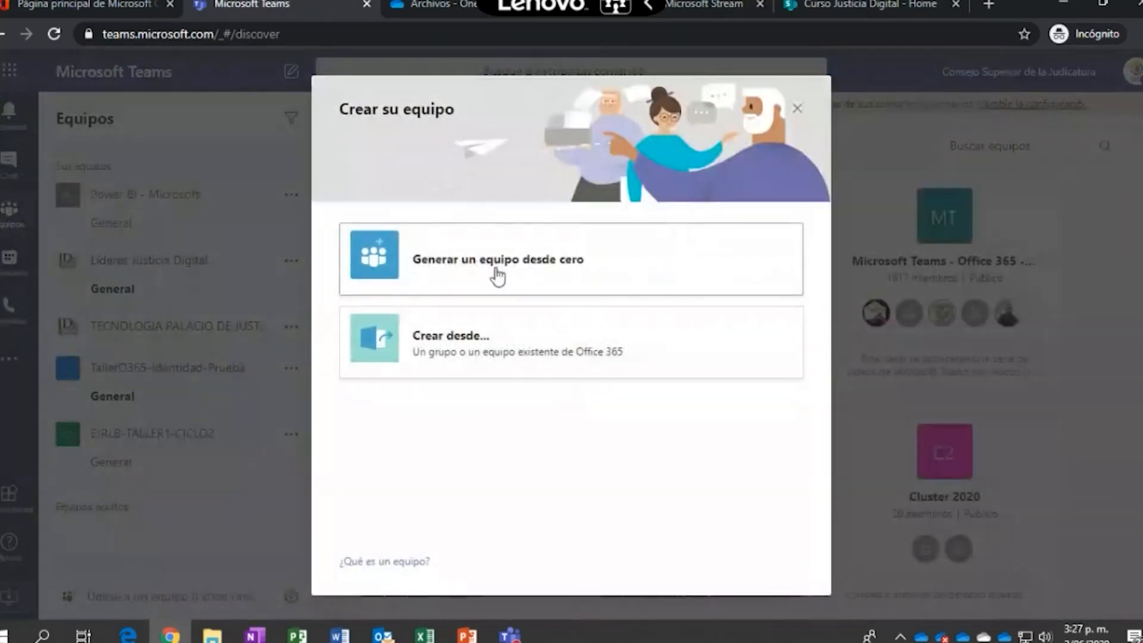
left_click(497, 277)
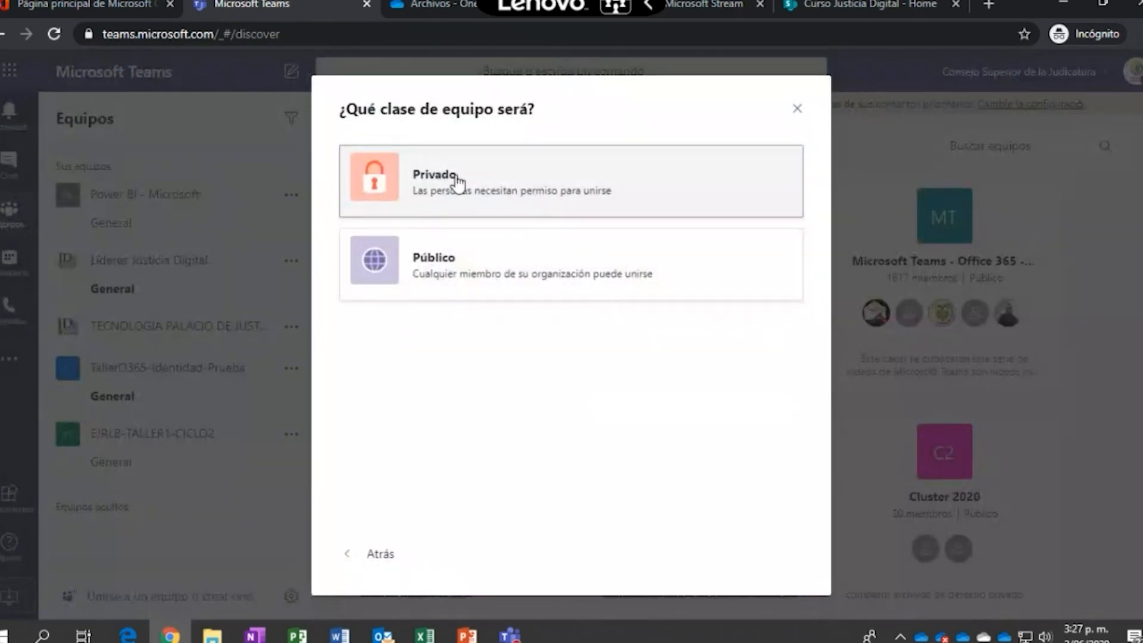
left_click(433, 204)
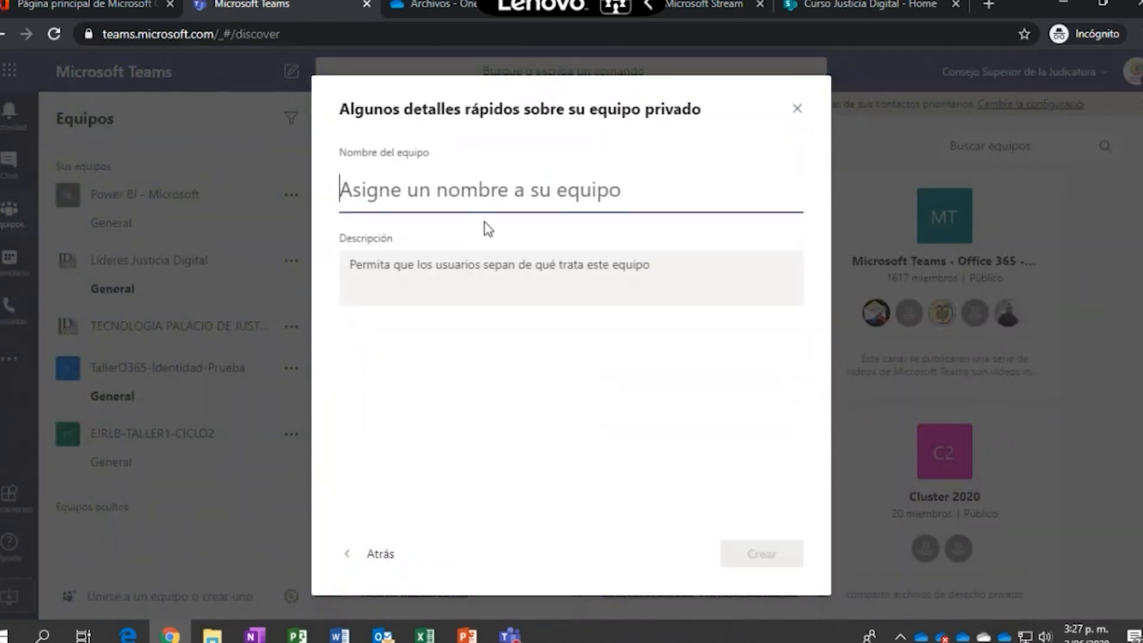
Name the team EJRLB-CICLO2-VC2, describe it for the VideoConferencia 2 workshop, and create it
type("EJRLB-CICLO2-VC2")
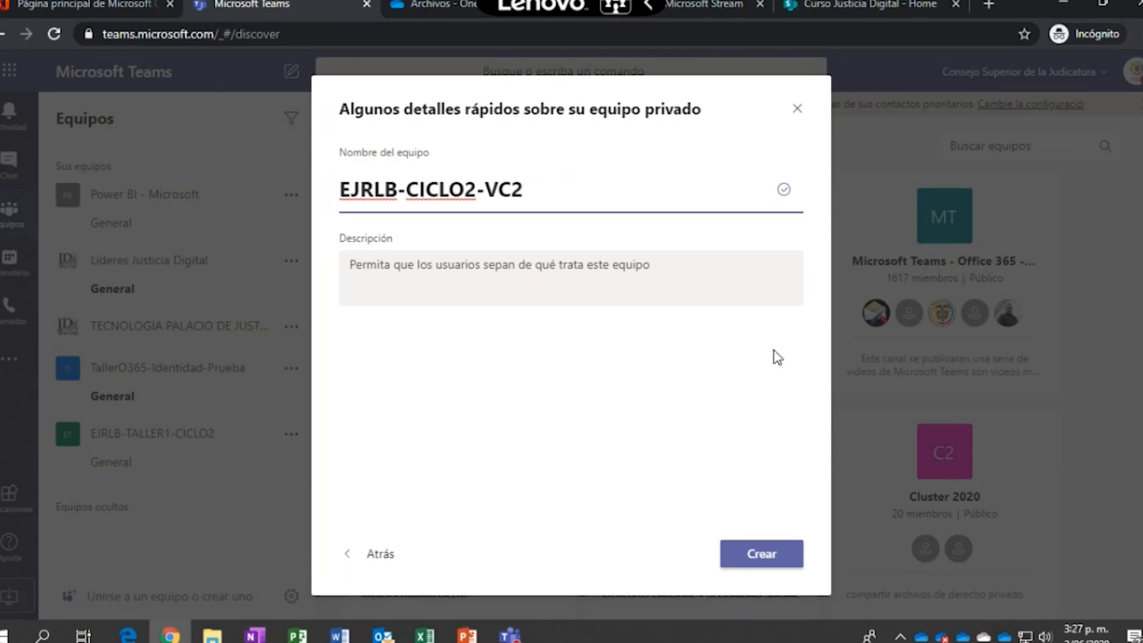
left_click(569, 257)
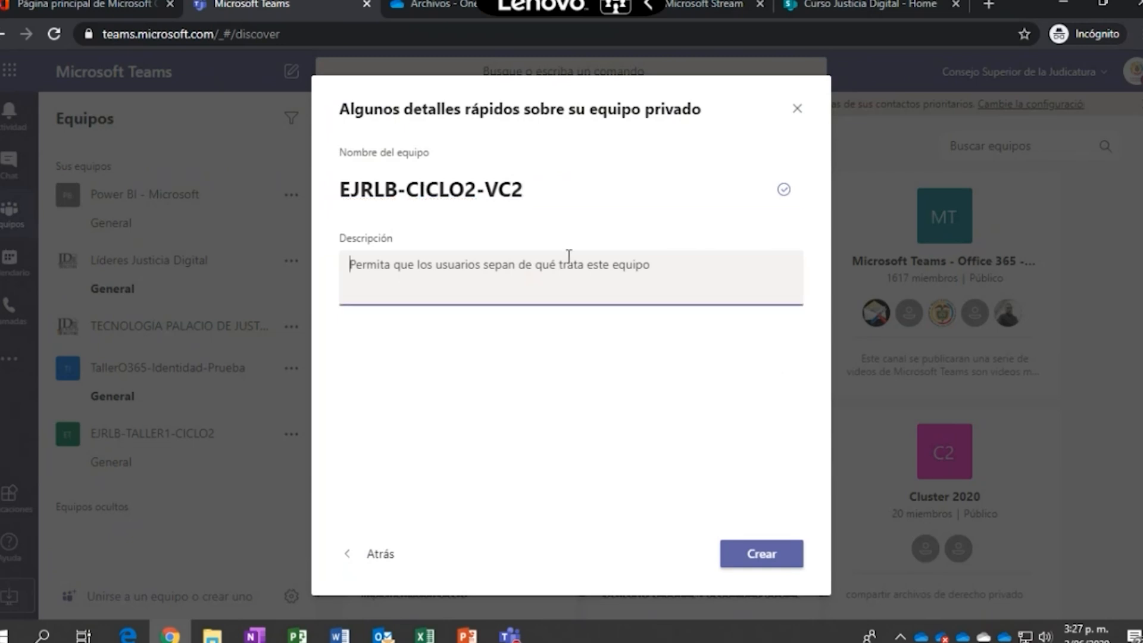
type("Este es un equipo creado para")
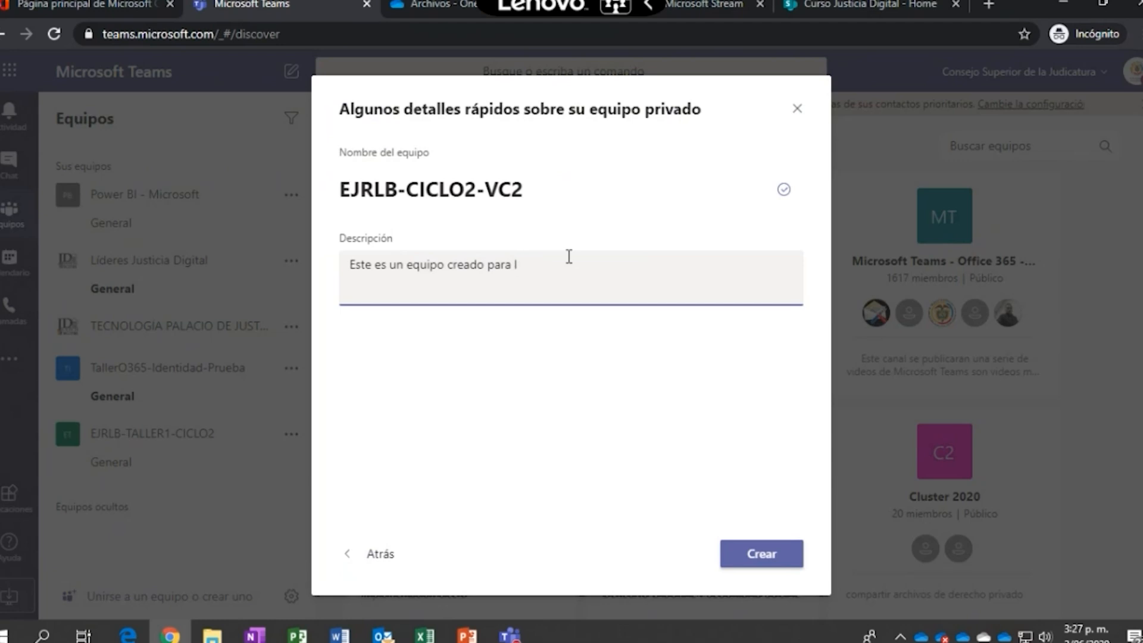
key("ctrl+shift+Left")
type("VideoConferencia 2 del Ciclo 2 de")
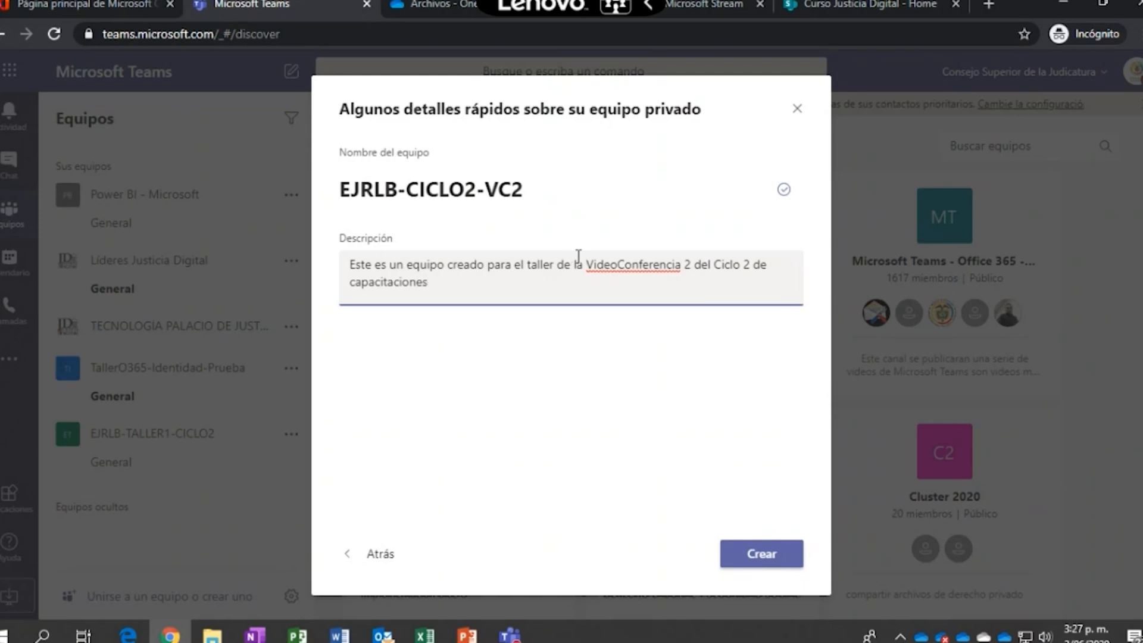
left_click(749, 554)
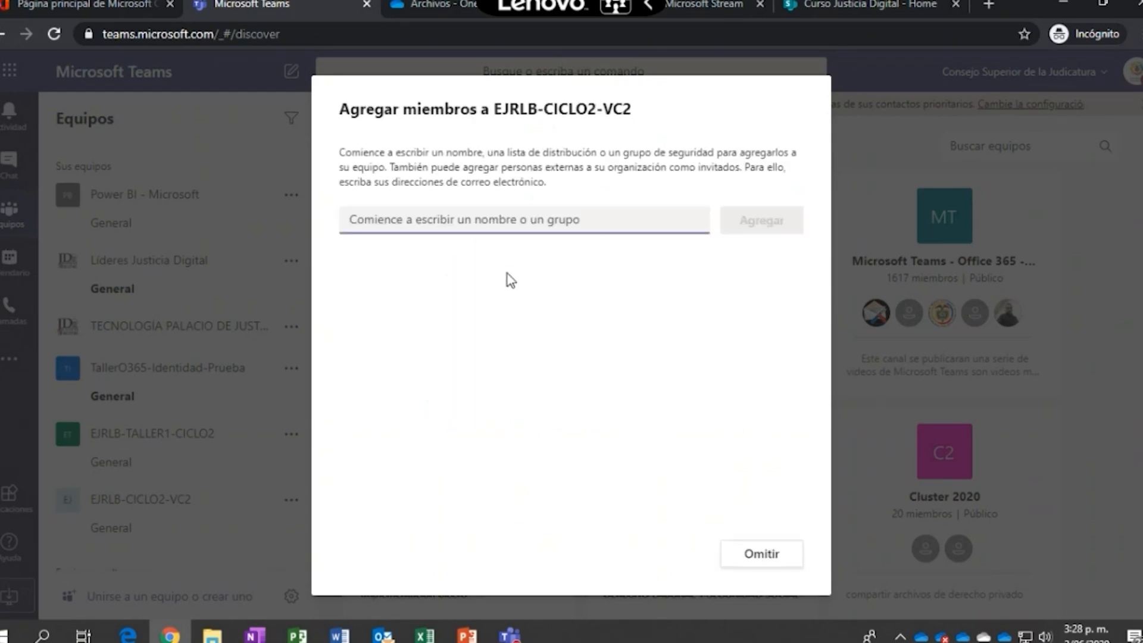
Search for the colleague, add them as a member of EJRLB-CICLO2-VC2, and close the dialog
type("kit")
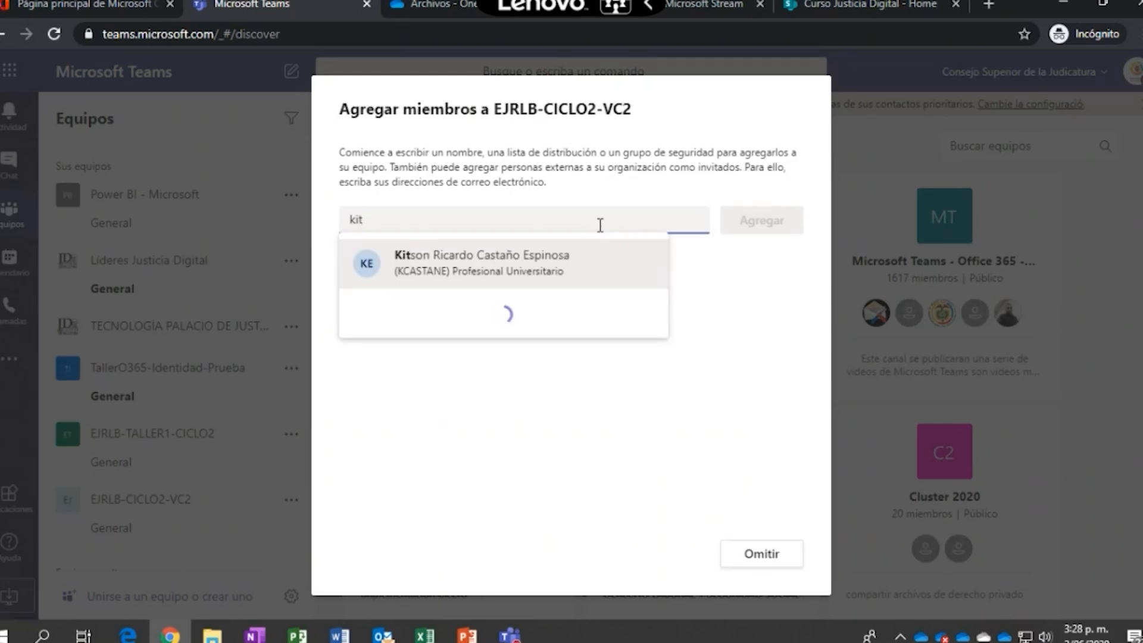
left_click(506, 266)
left_click(768, 223)
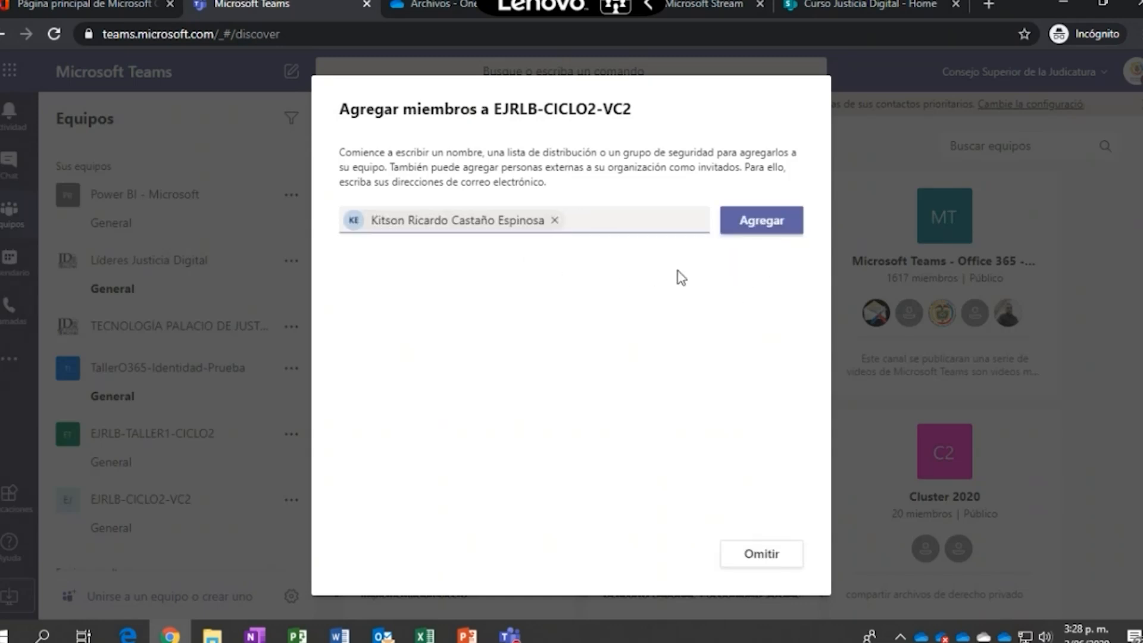
left_click(754, 221)
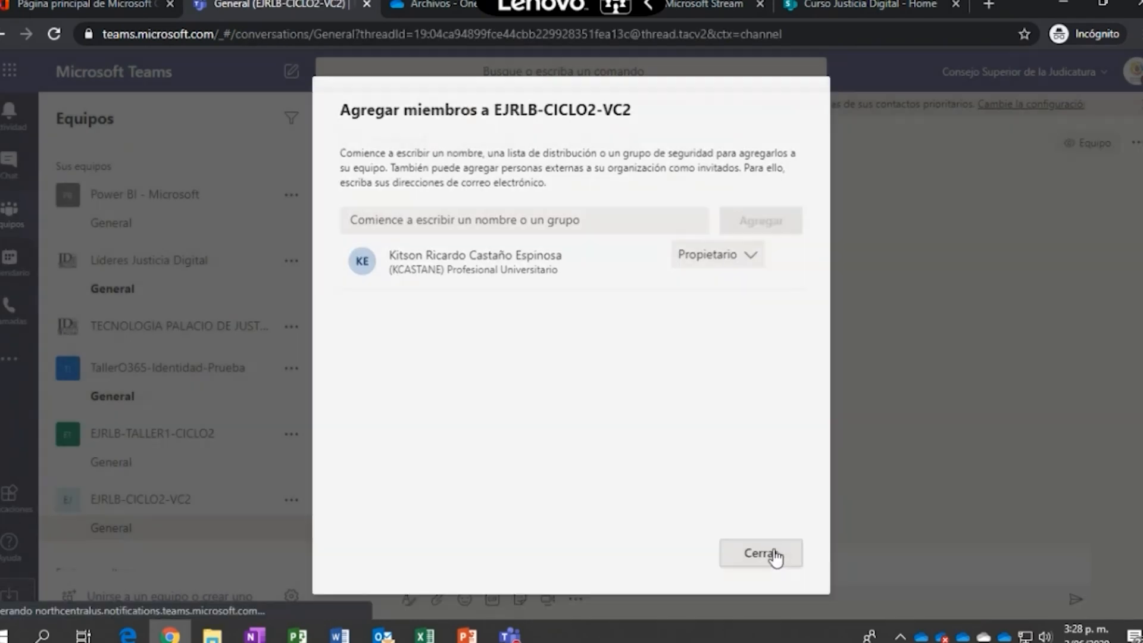
left_click(774, 555)
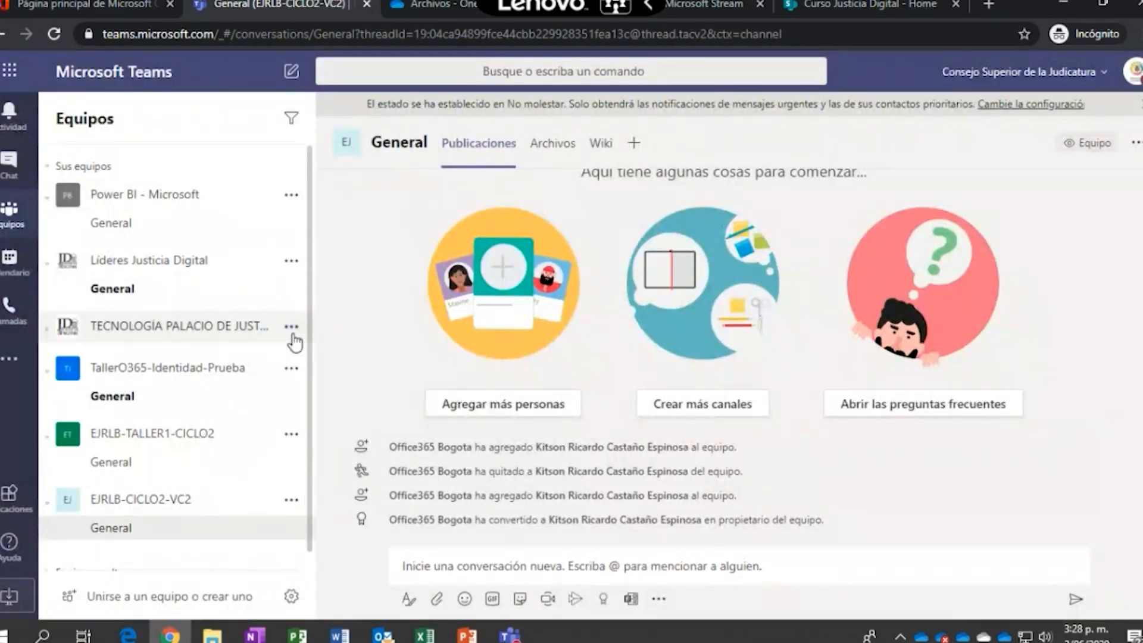
In Administrar equipo > Configuración > Código de equipo, generate the join code and select it
scroll(209, 417, "down", 1)
left_click(291, 482)
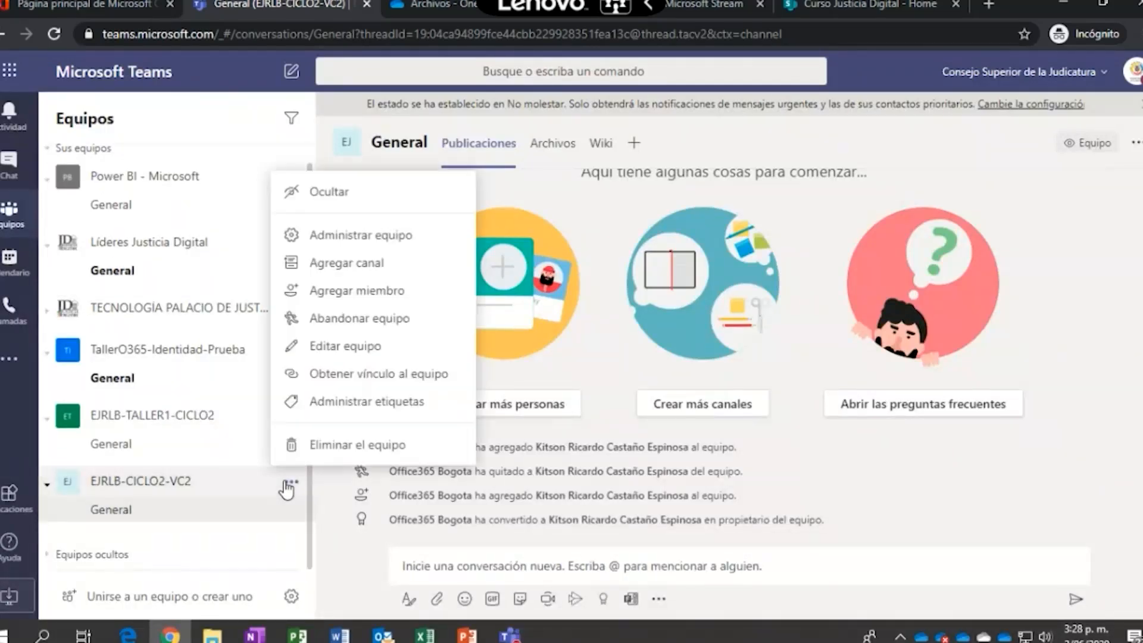
left_click(365, 238)
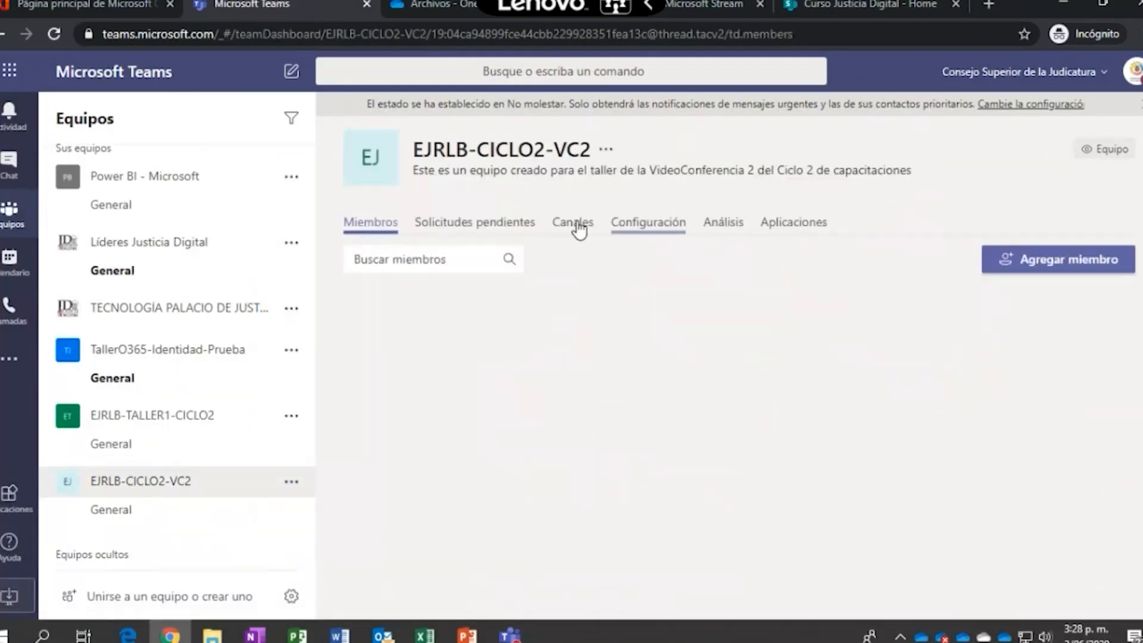
left_click(664, 229)
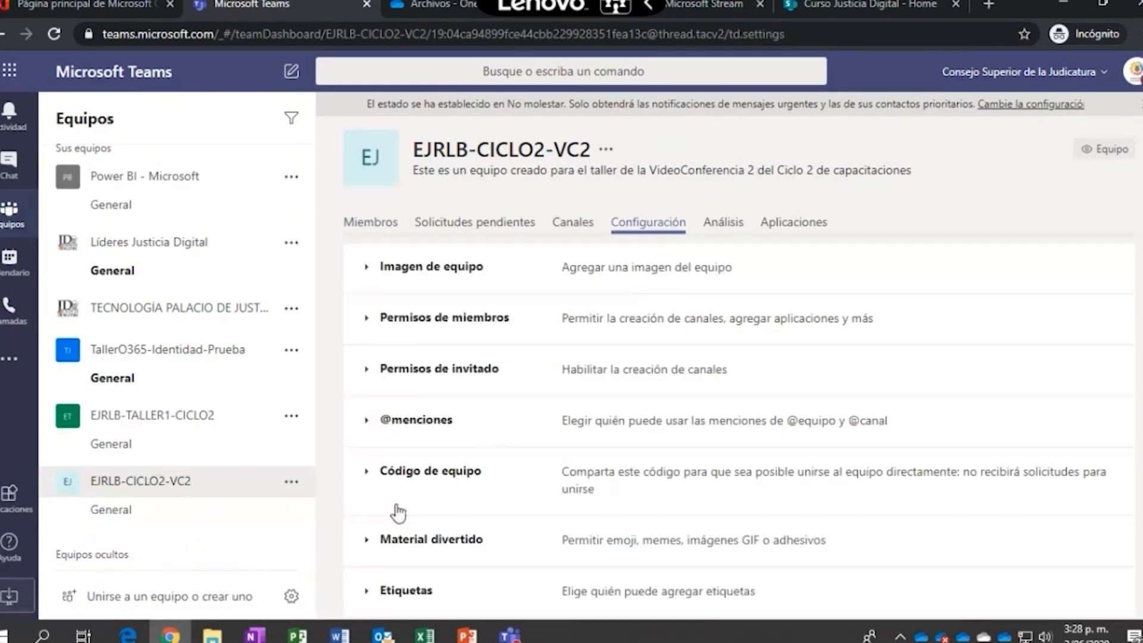
left_click(366, 473)
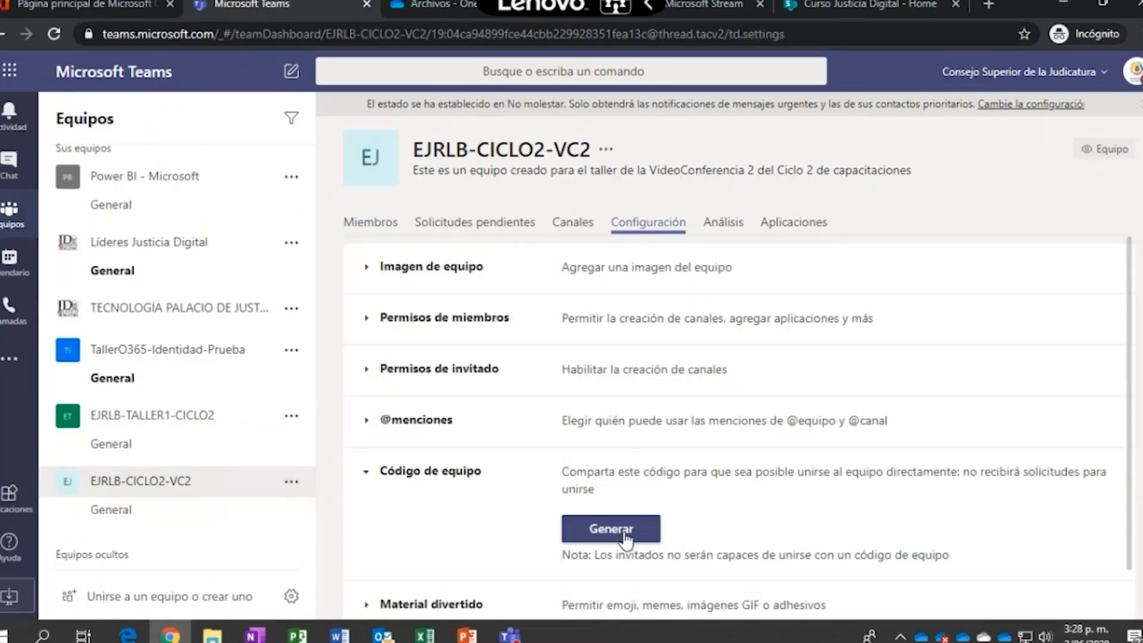
left_click(625, 536)
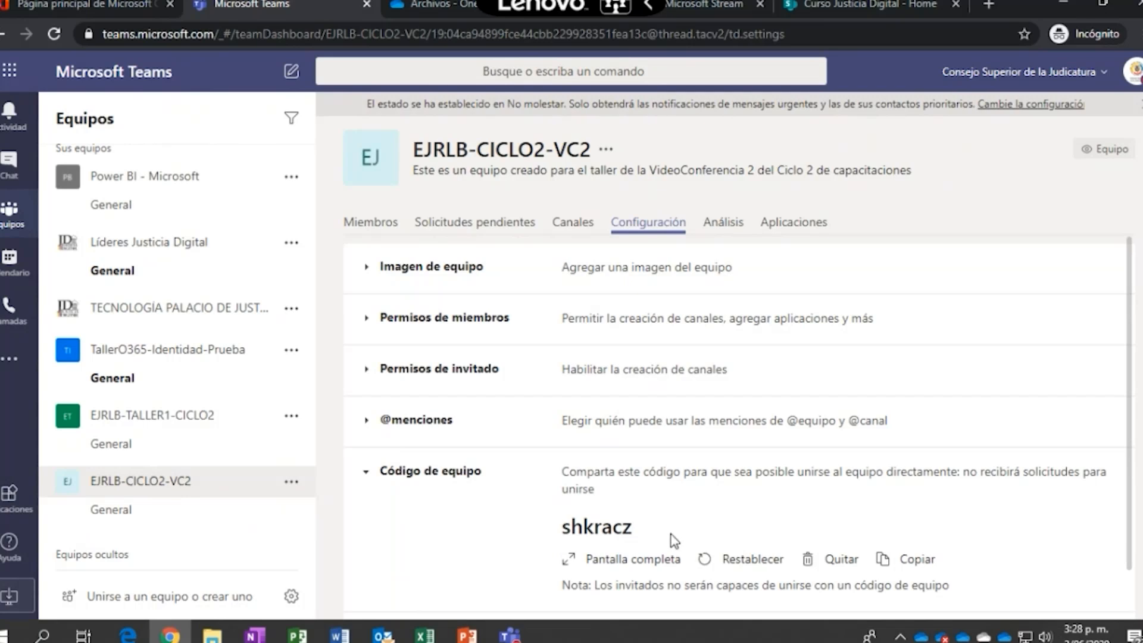
left_click_drag(655, 533, 544, 530)
key("ctrl+c")
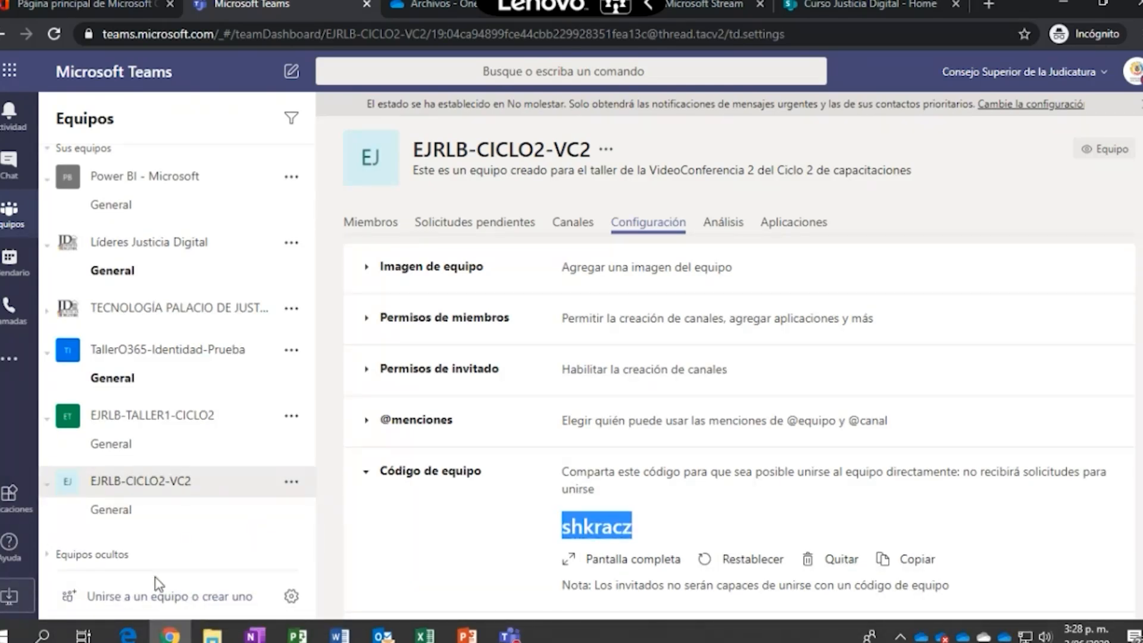
Paste the team code into the join-code field on the join-or-create team page
left_click(126, 598)
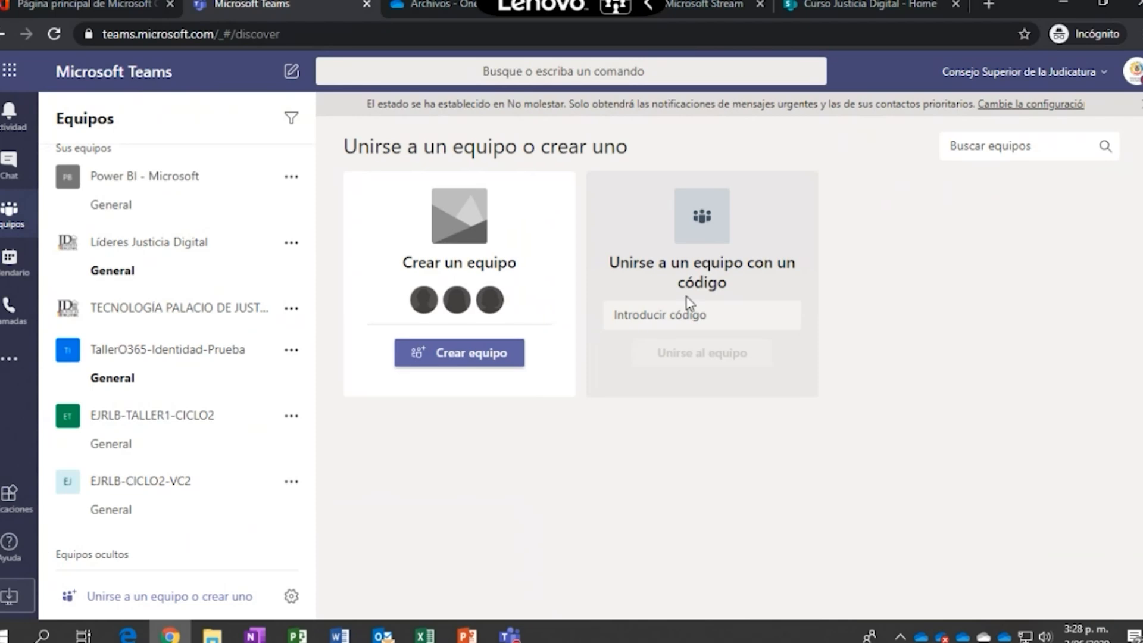
left_click(738, 305)
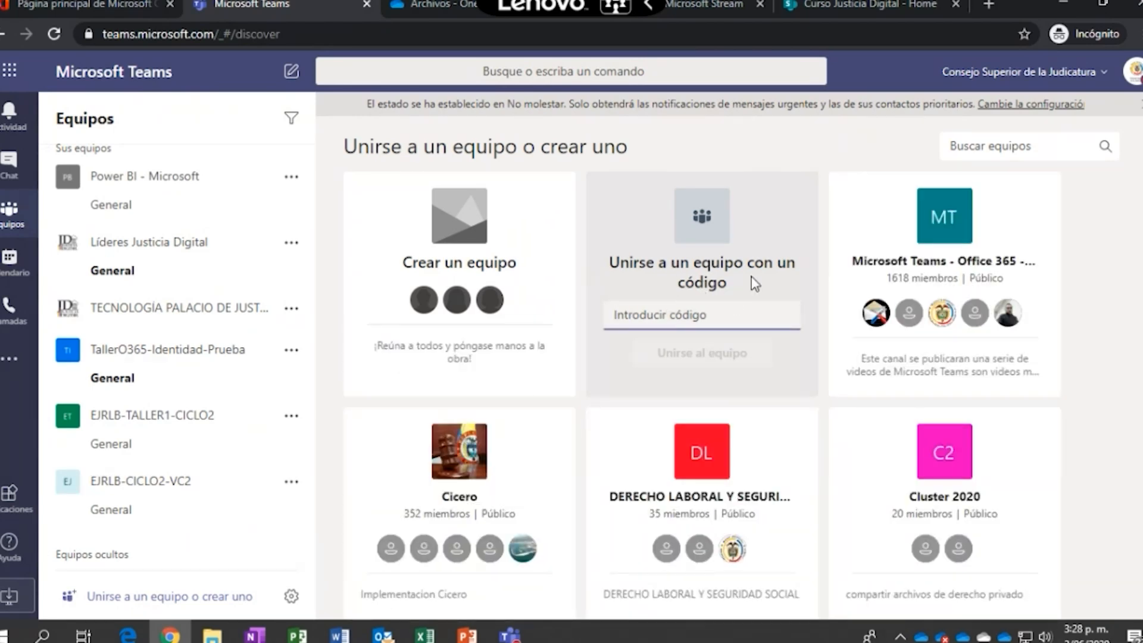
key("ctrl+v")
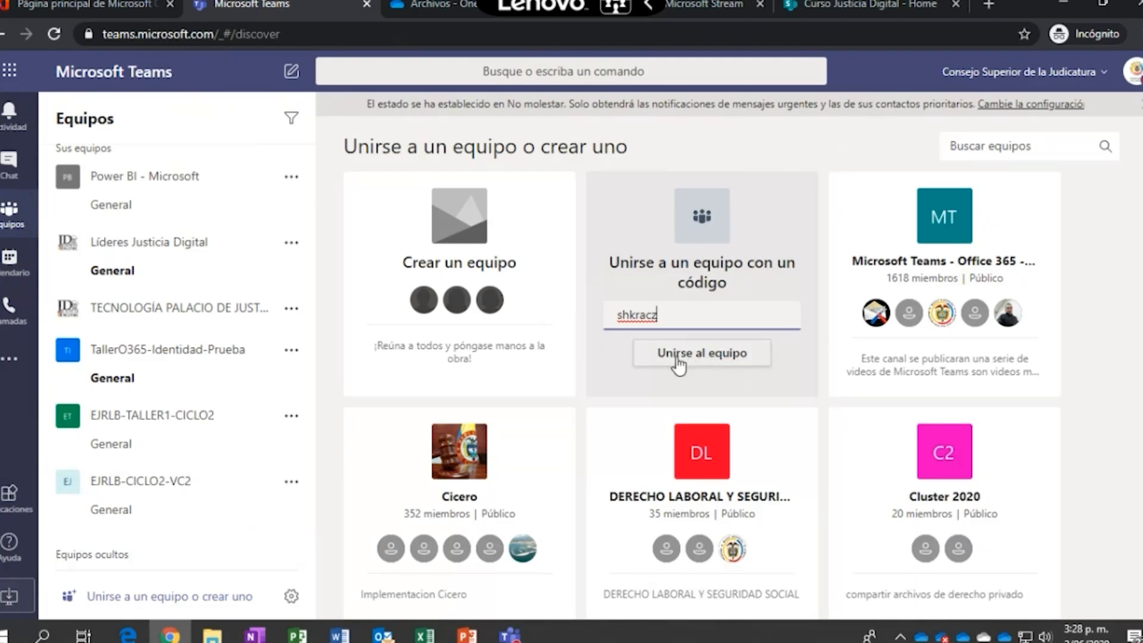
Try joining with the entered code, then bring the ongoing live call back up
left_click(829, 174)
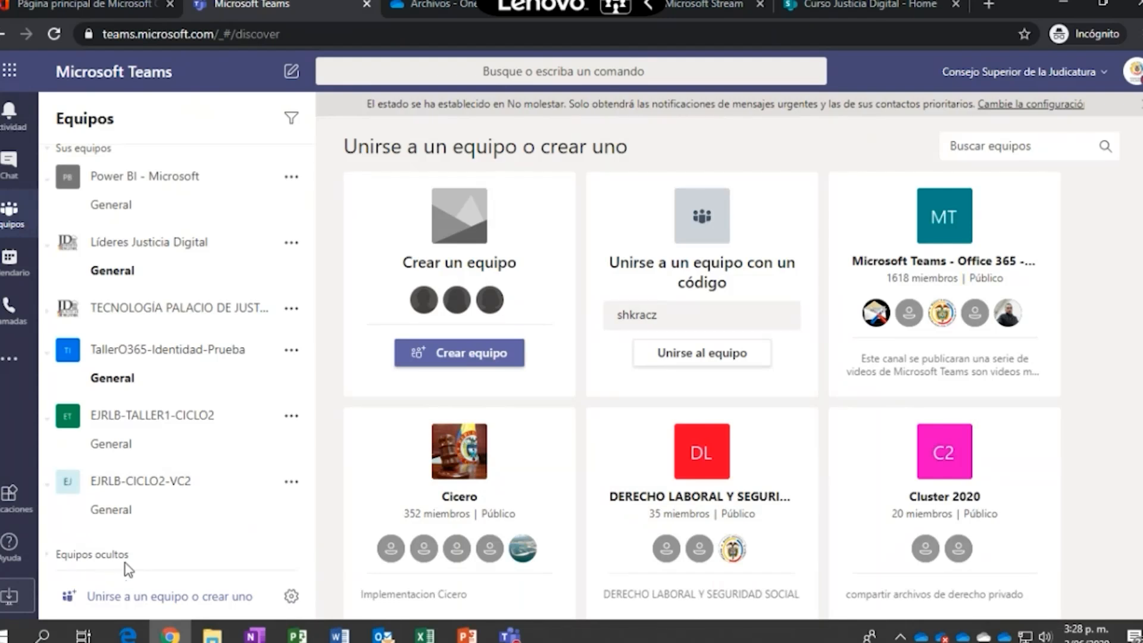
mouse_move(530, 622)
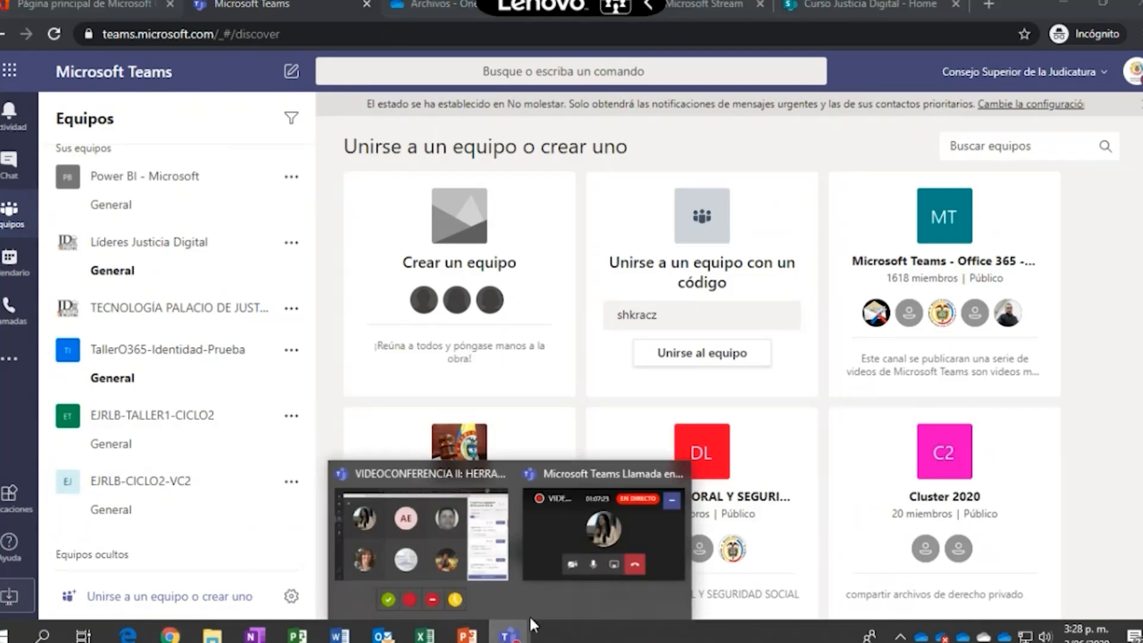
left_click(563, 531)
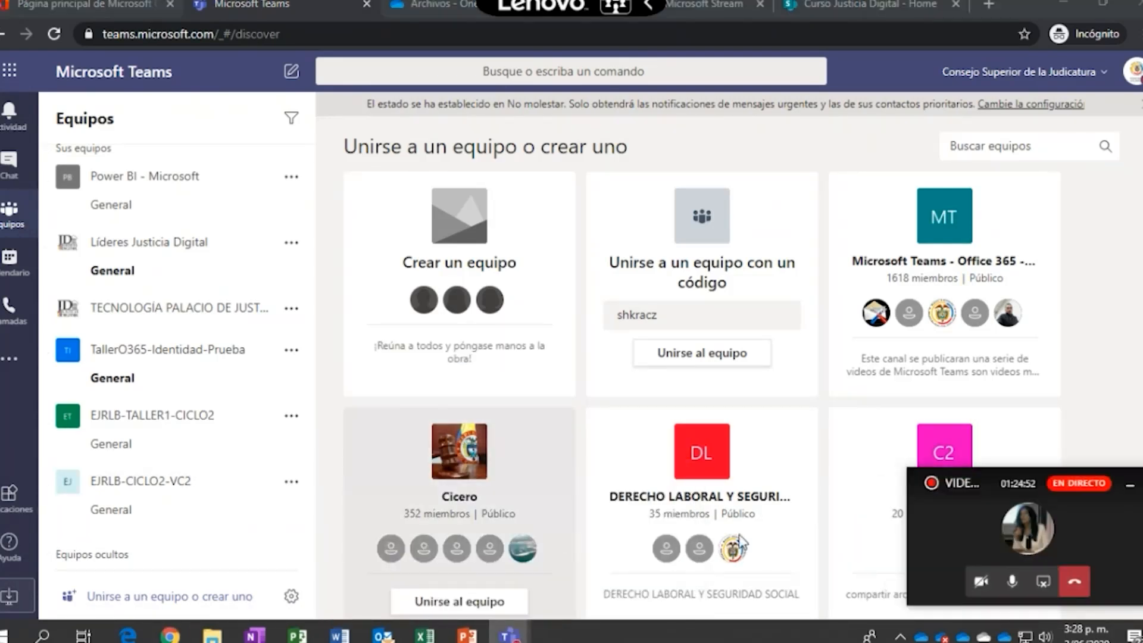
left_click(996, 539)
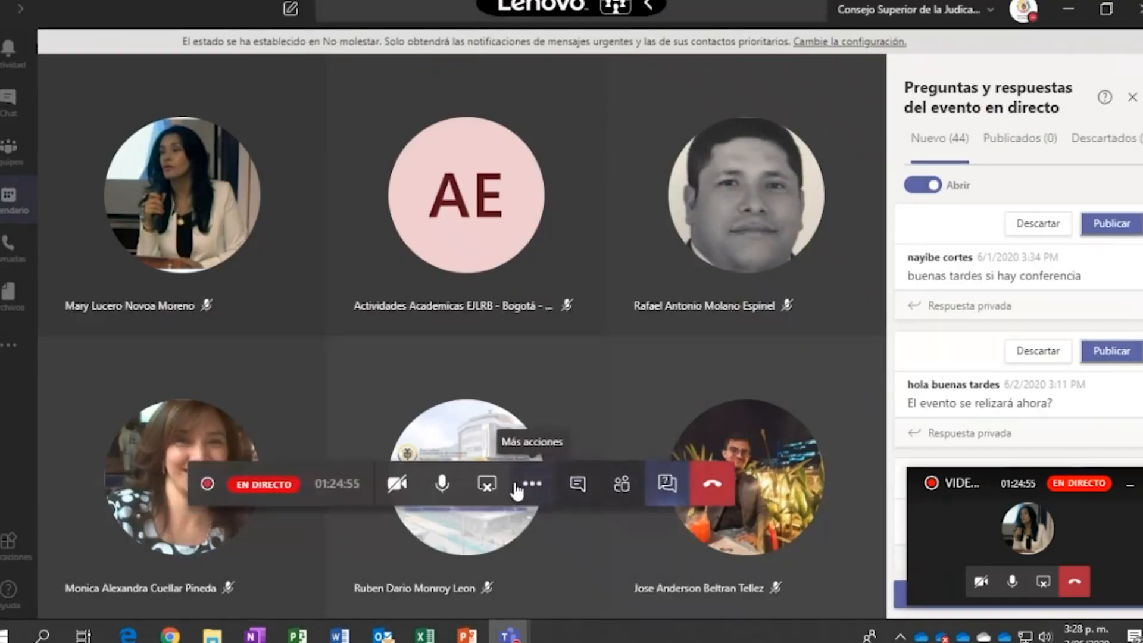
left_click(579, 485)
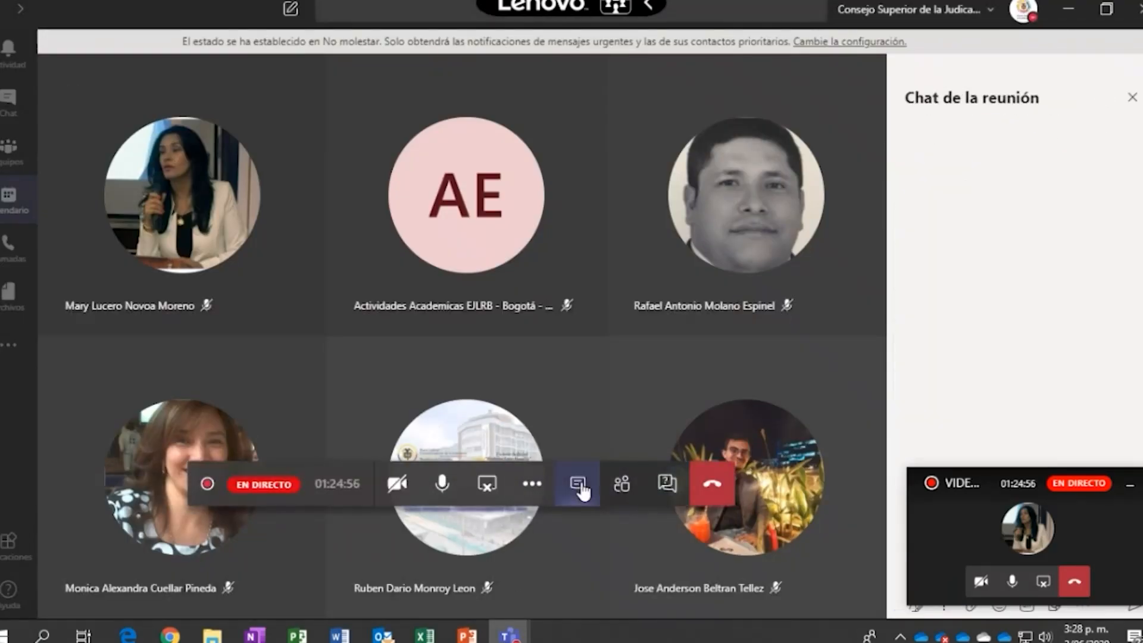
left_click(1130, 482)
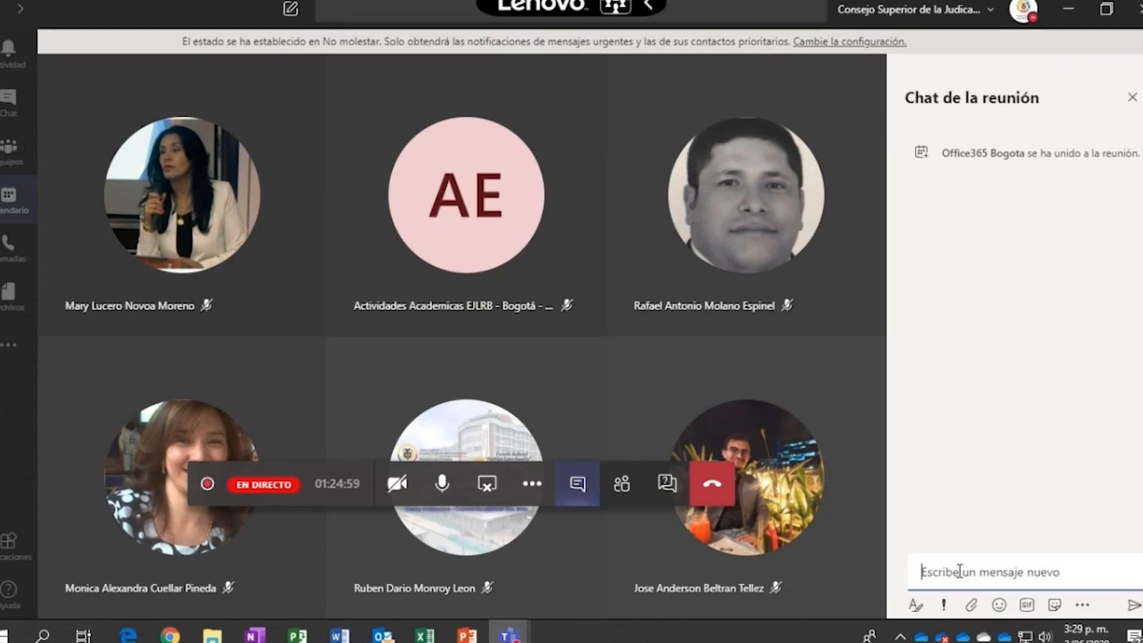
type("este e")
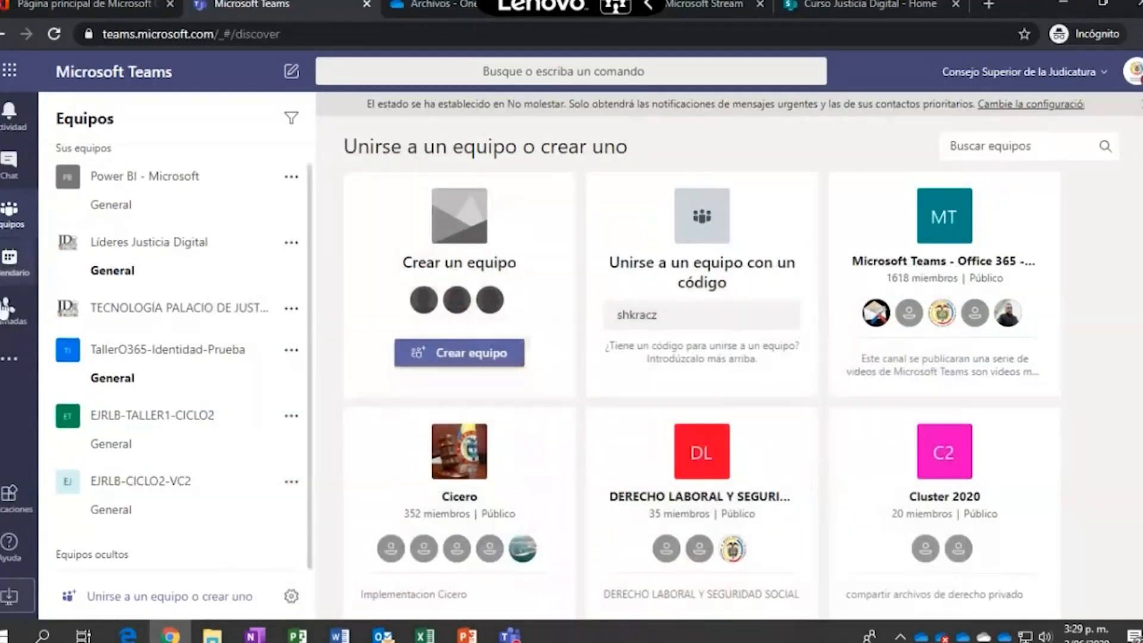
Open the EJRLB-CICLO2-VC2 General channel, then show the team's members and guests
left_click(190, 485)
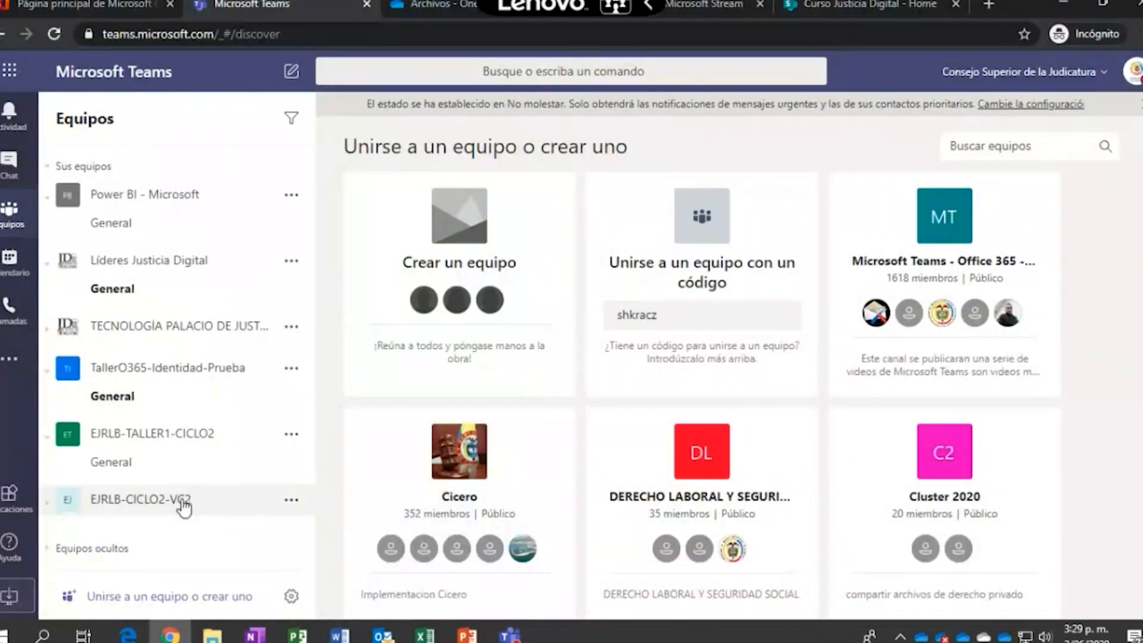
left_click(146, 511)
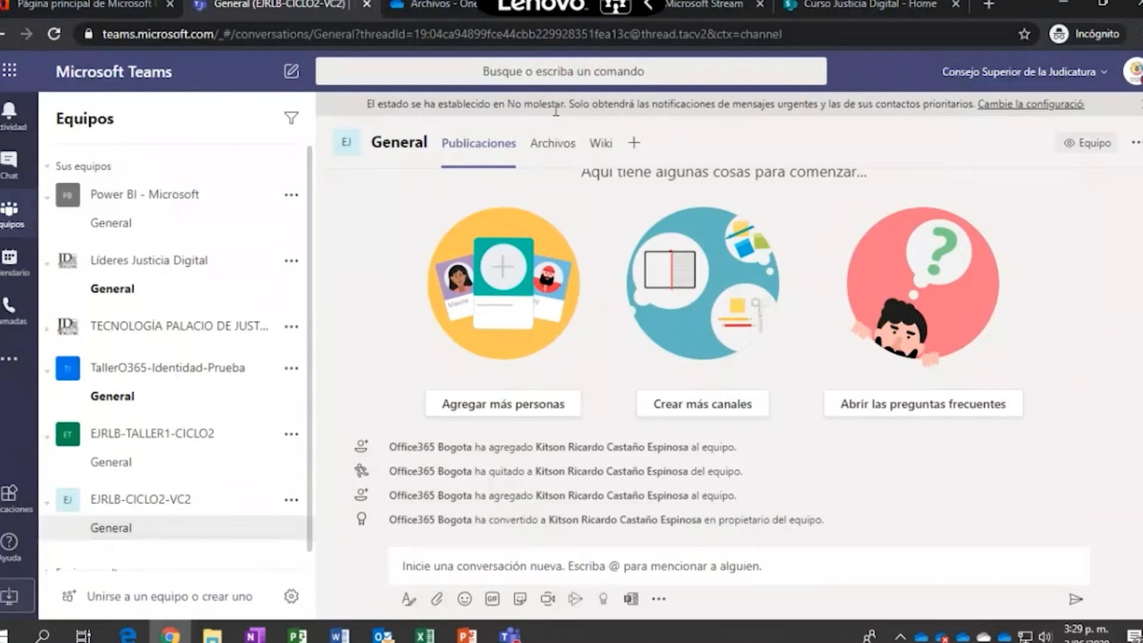
left_click(291, 499)
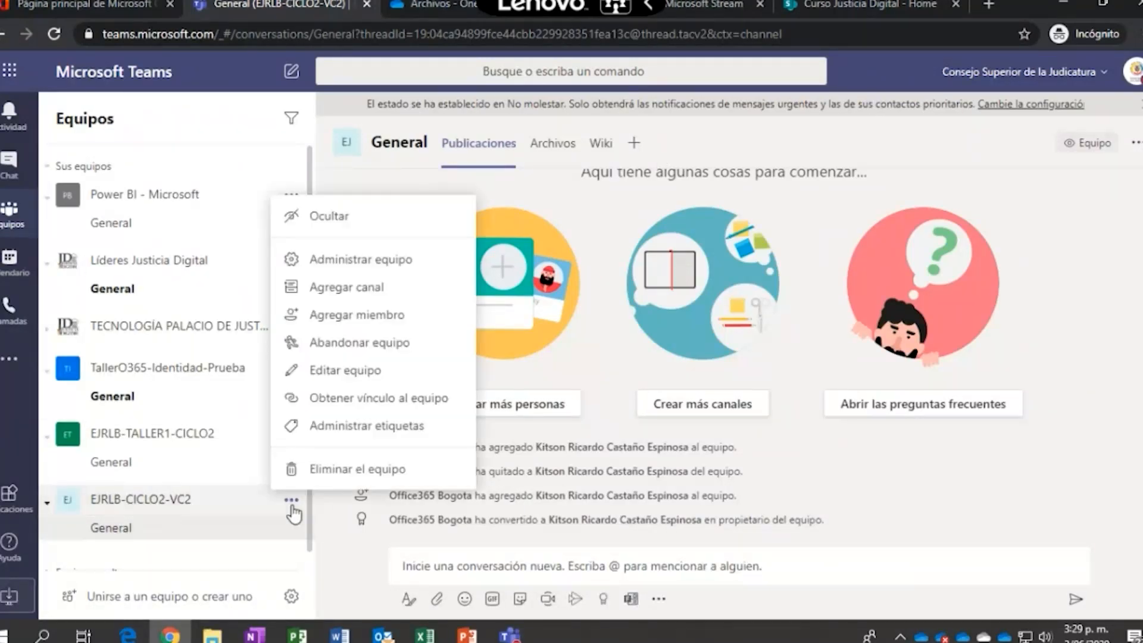
left_click(364, 259)
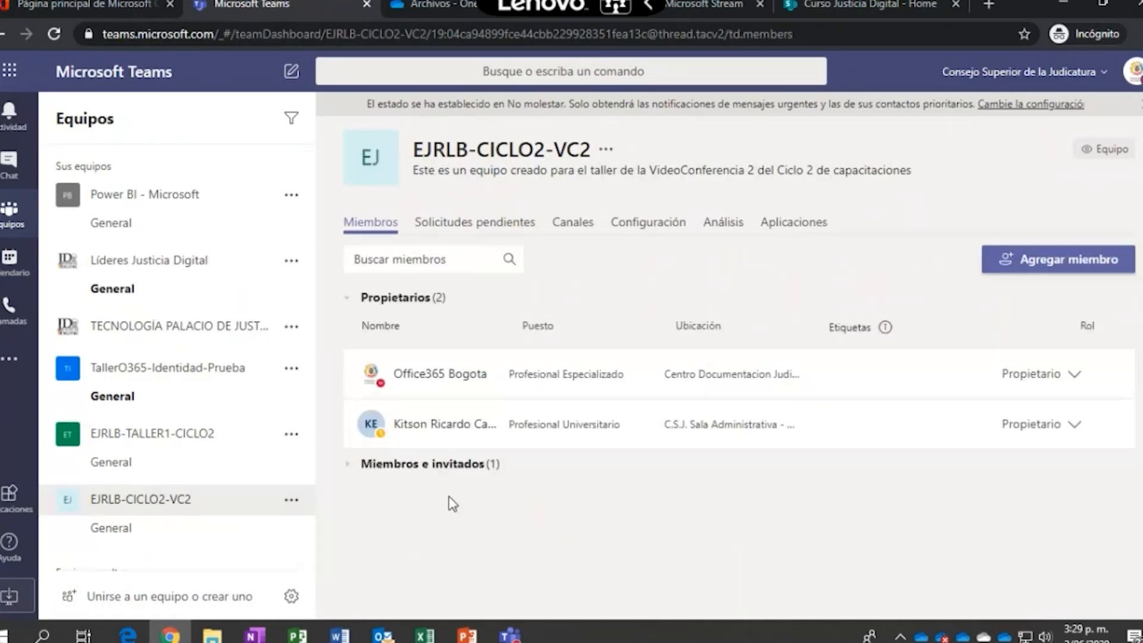
left_click(350, 465)
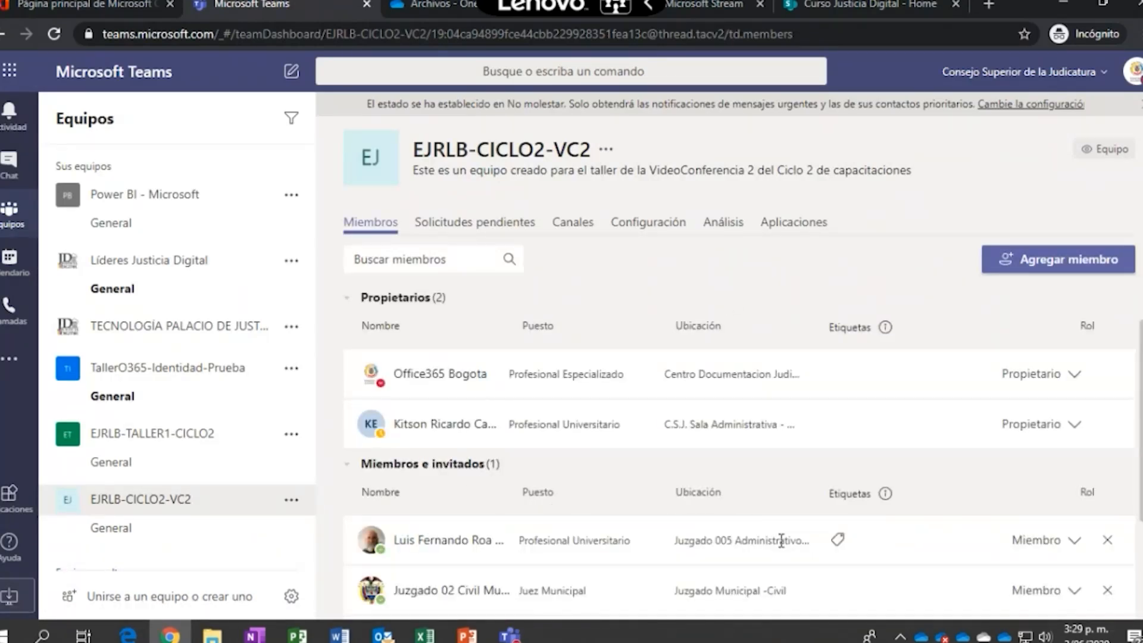
Return to the General channel and open its Archivos tab
scroll(781, 540, "down", 2)
scroll(782, 543, "up", 2)
scroll(783, 543, "down", 2)
scroll(782, 543, "up", 2)
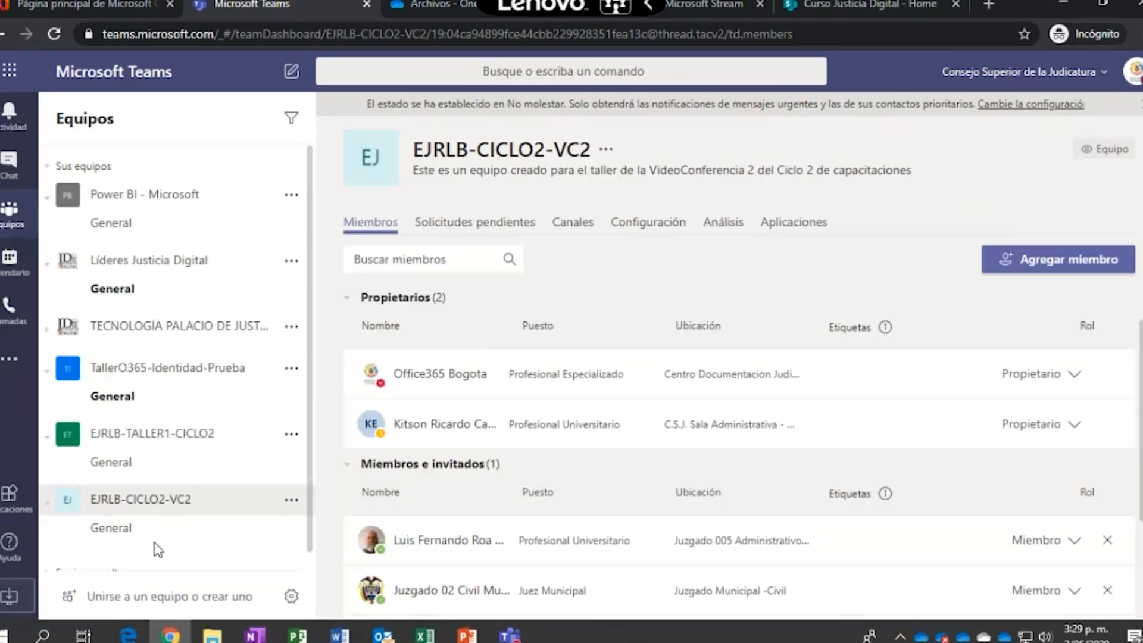
left_click(144, 529)
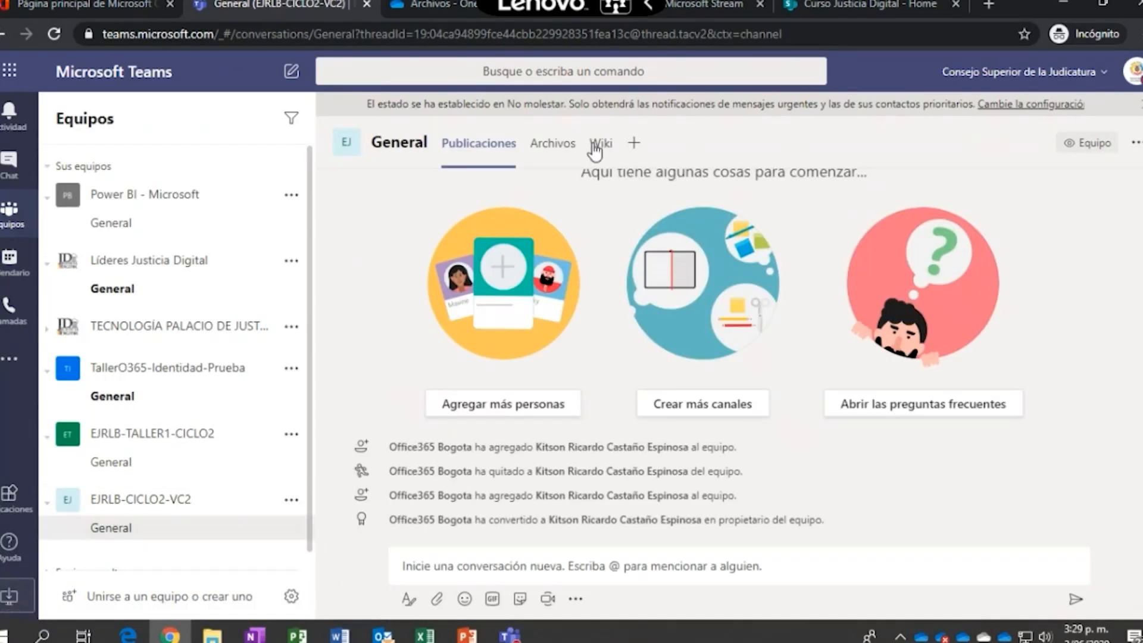
left_click(543, 144)
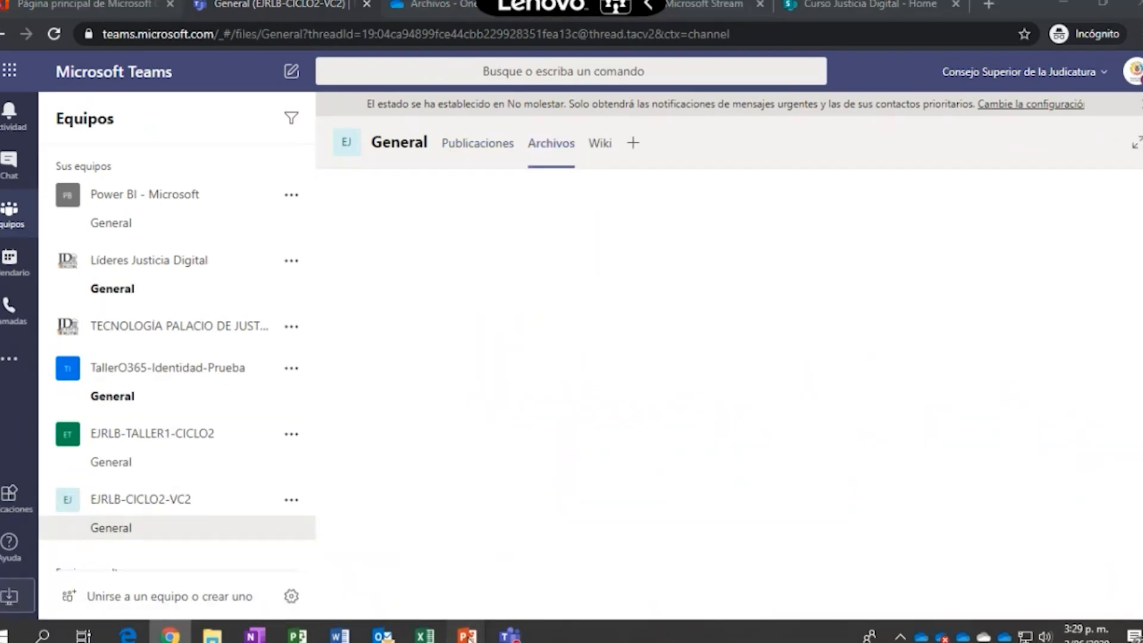
Resume the PowerPoint show to the Agenda slide (2 of 14), end it, and switch back to Teams
mouse_move(468, 636)
left_click(422, 571)
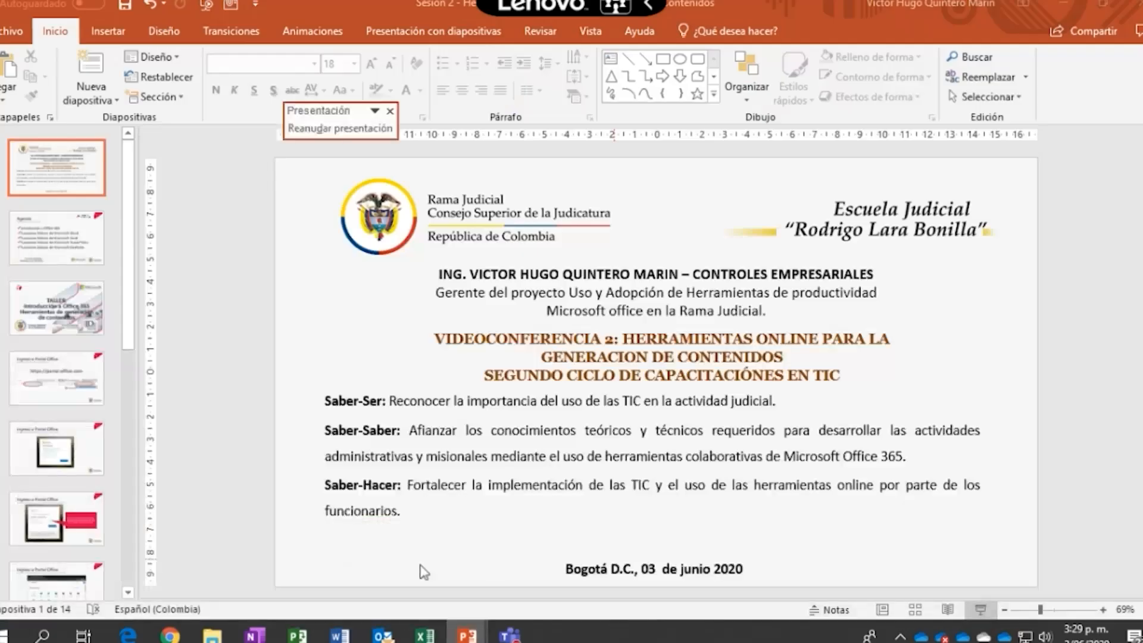
key("Page_Down")
left_click(325, 127)
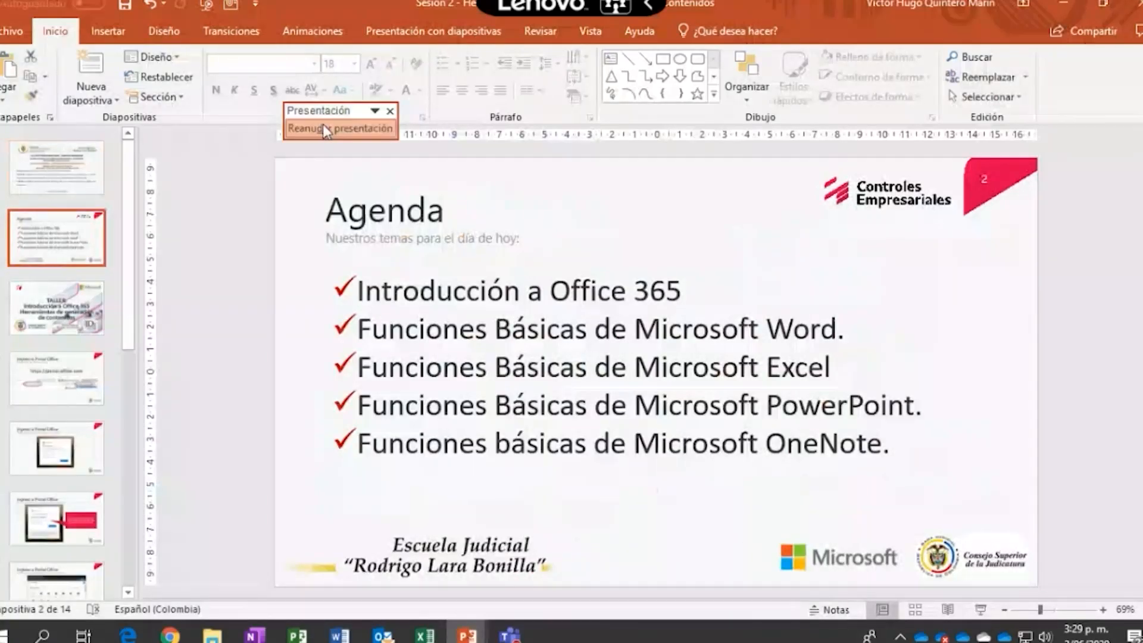
key("Page_Up")
key("Page_Up")
key("Page_Up")
key("Page_Up")
key("Page_Up")
key("Page_Up")
key("Page_Up")
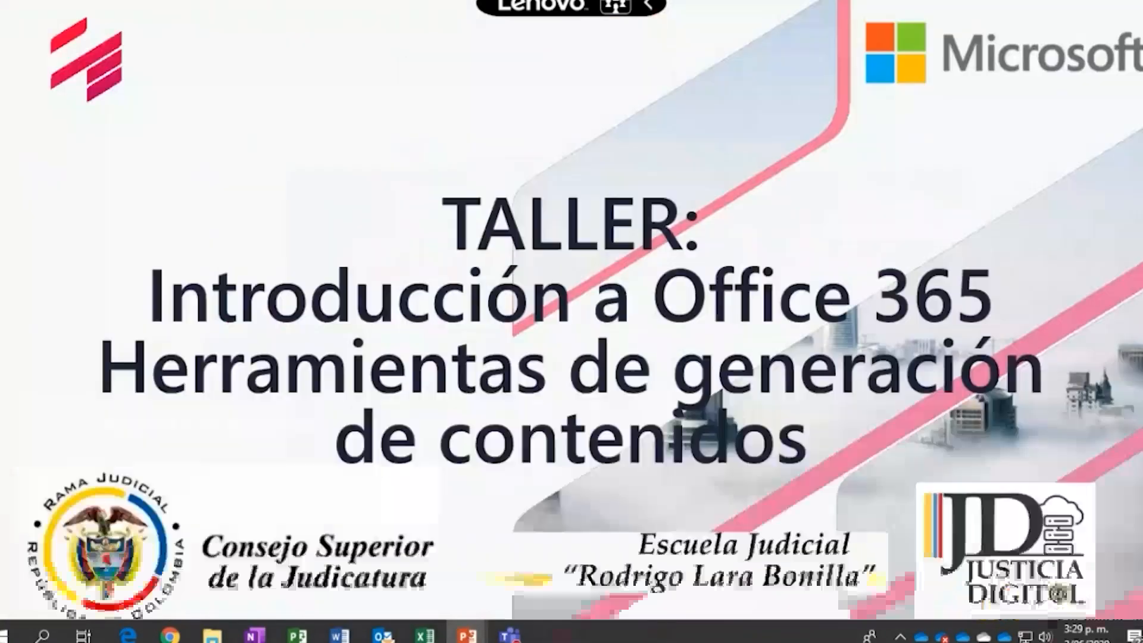
key("Page_Down")
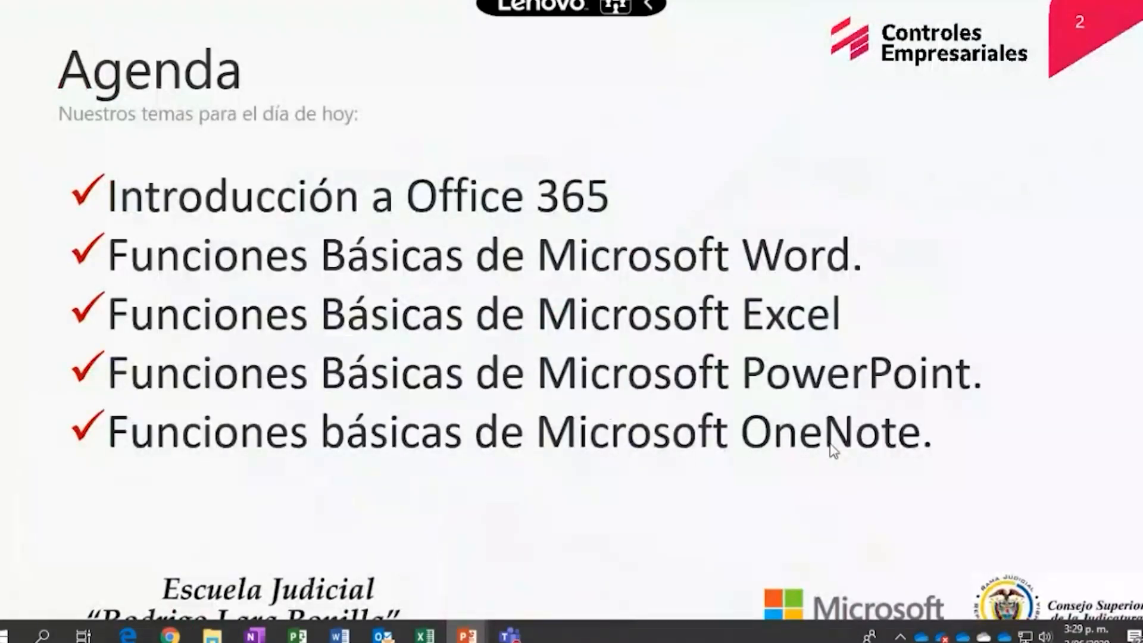
key("Escape")
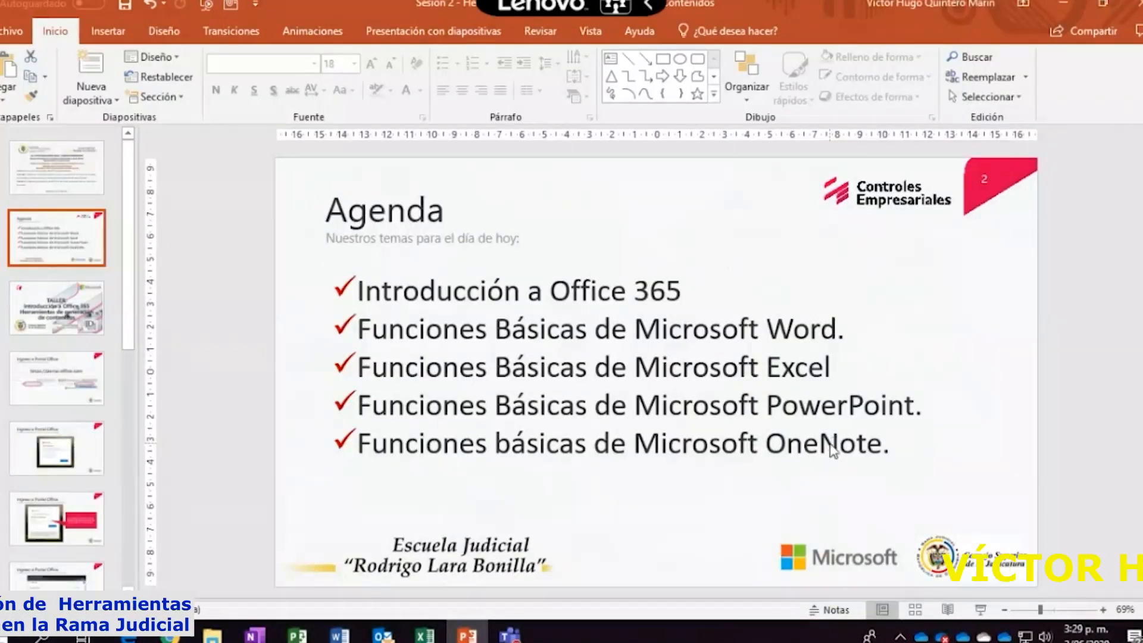
key("alt+Tab")
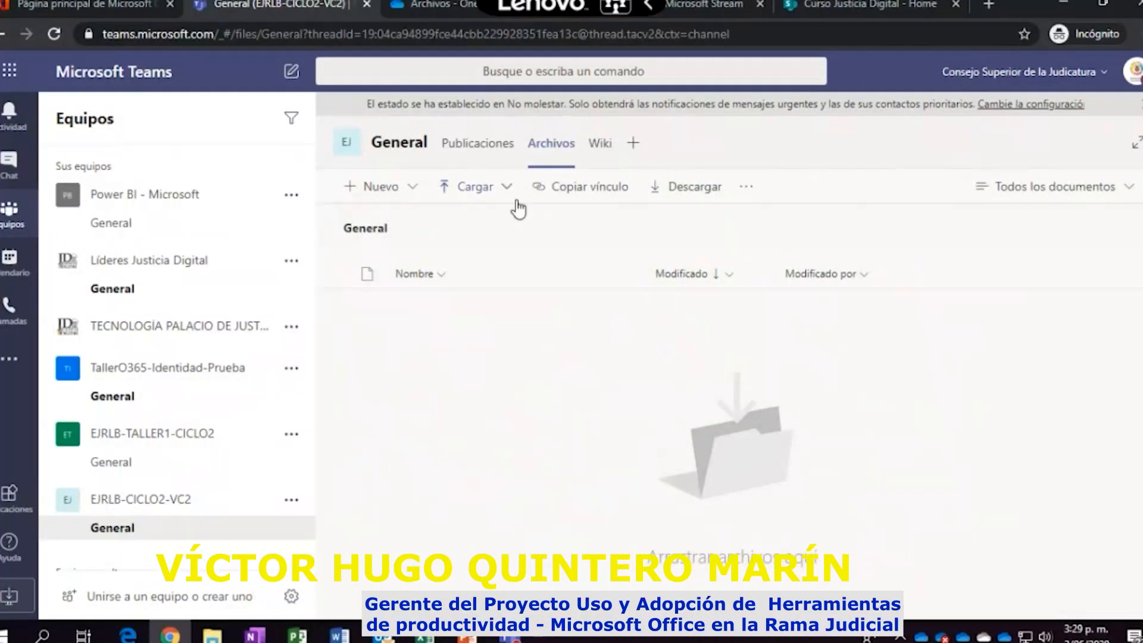
left_click(111, 8)
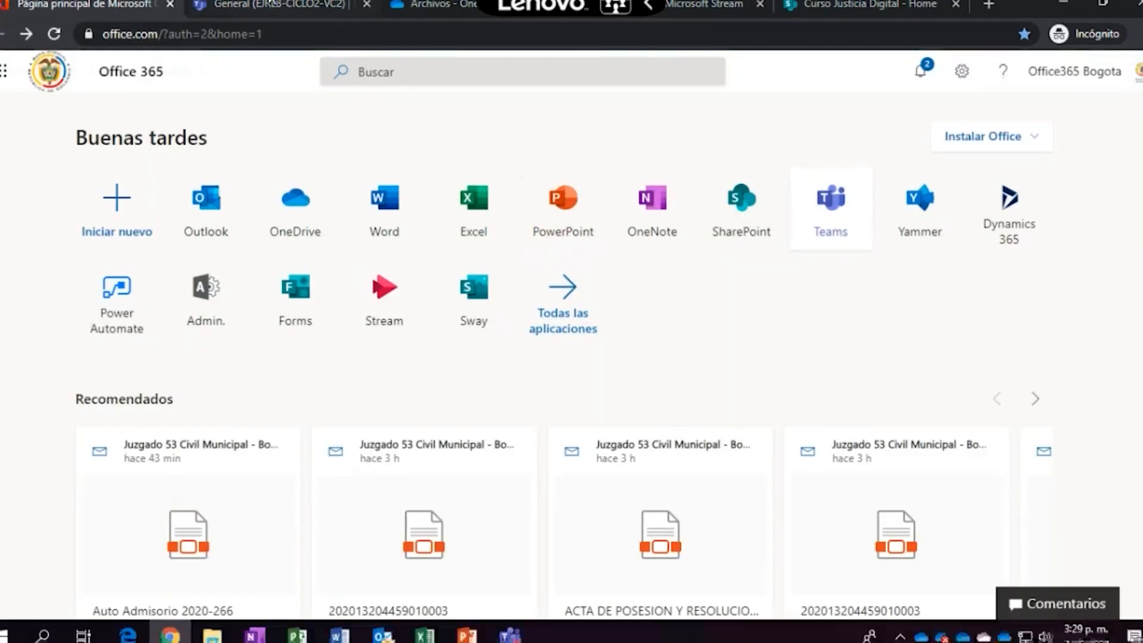
left_click(260, 7)
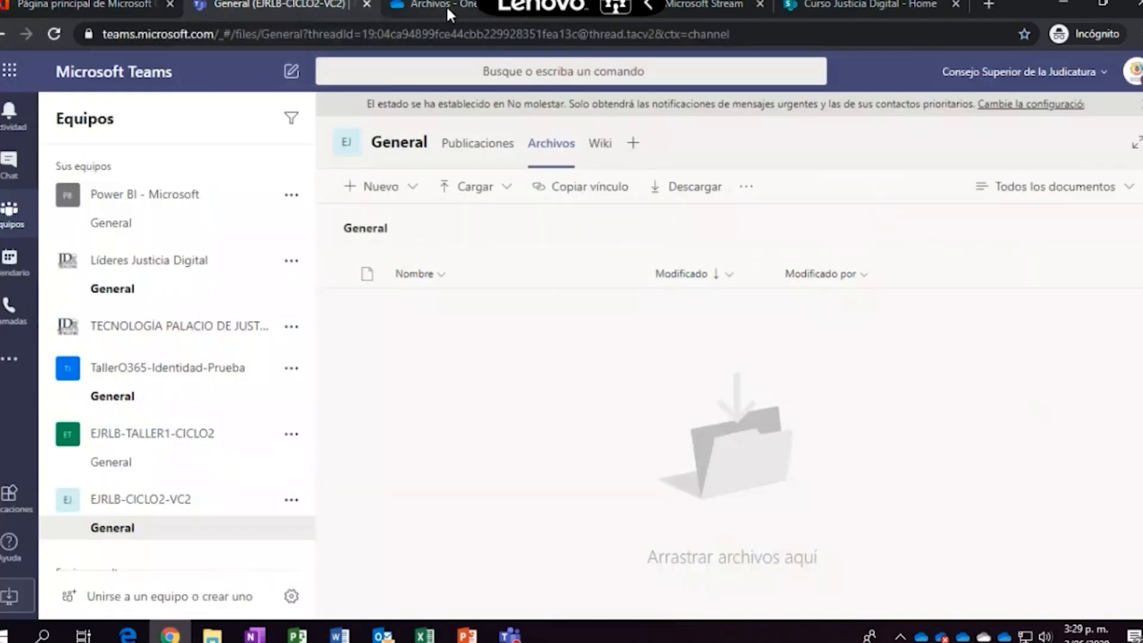
left_click(412, 9)
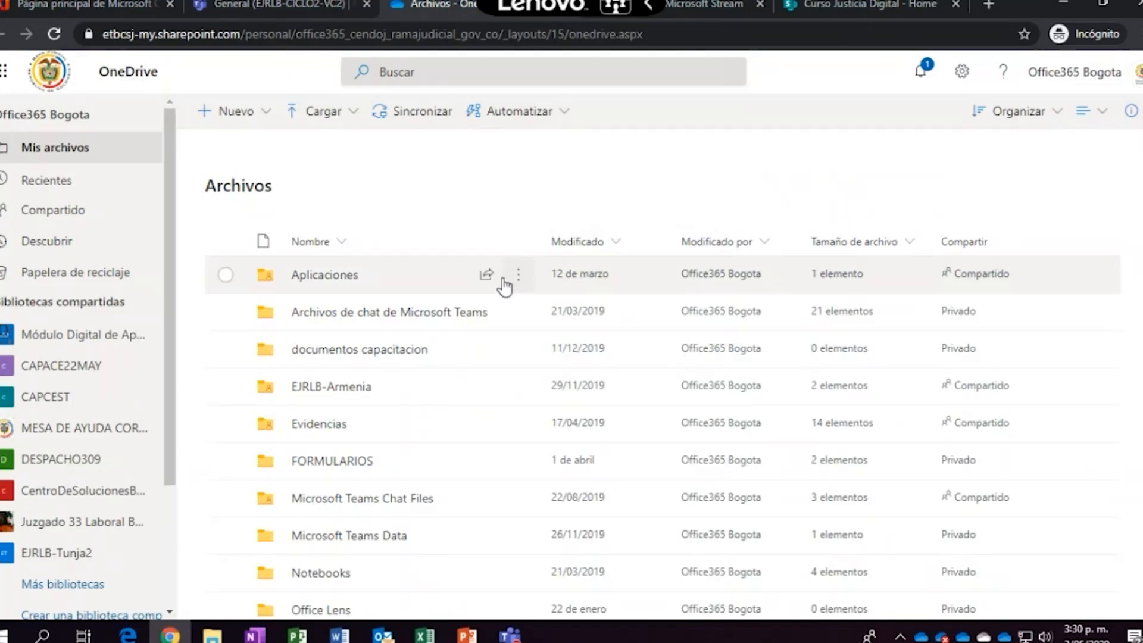
left_click(265, 113)
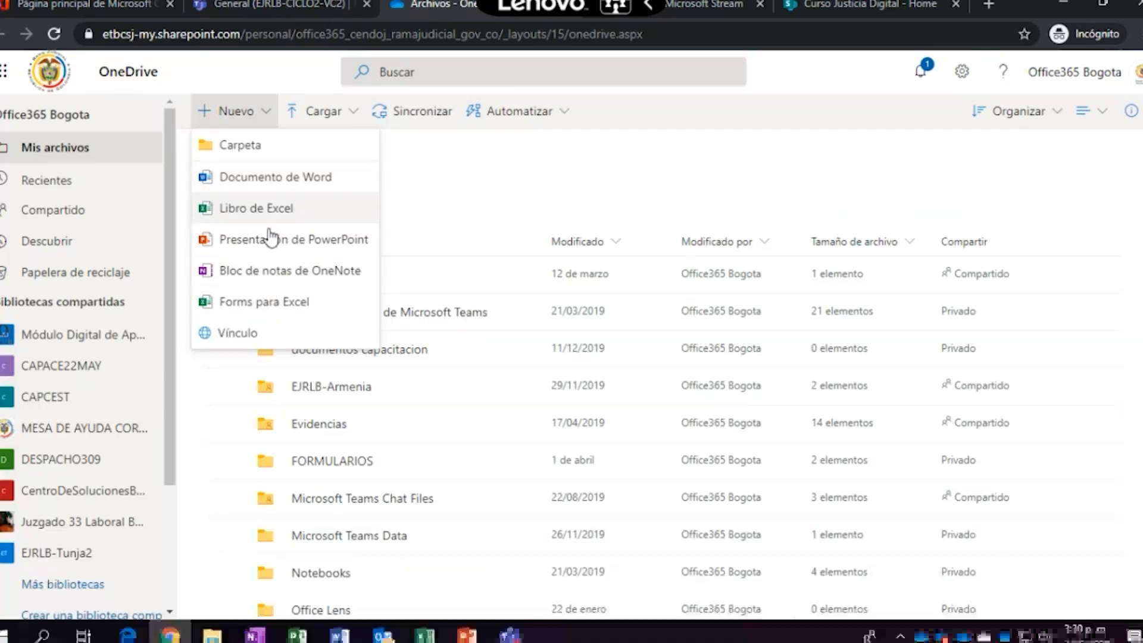
left_click(469, 180)
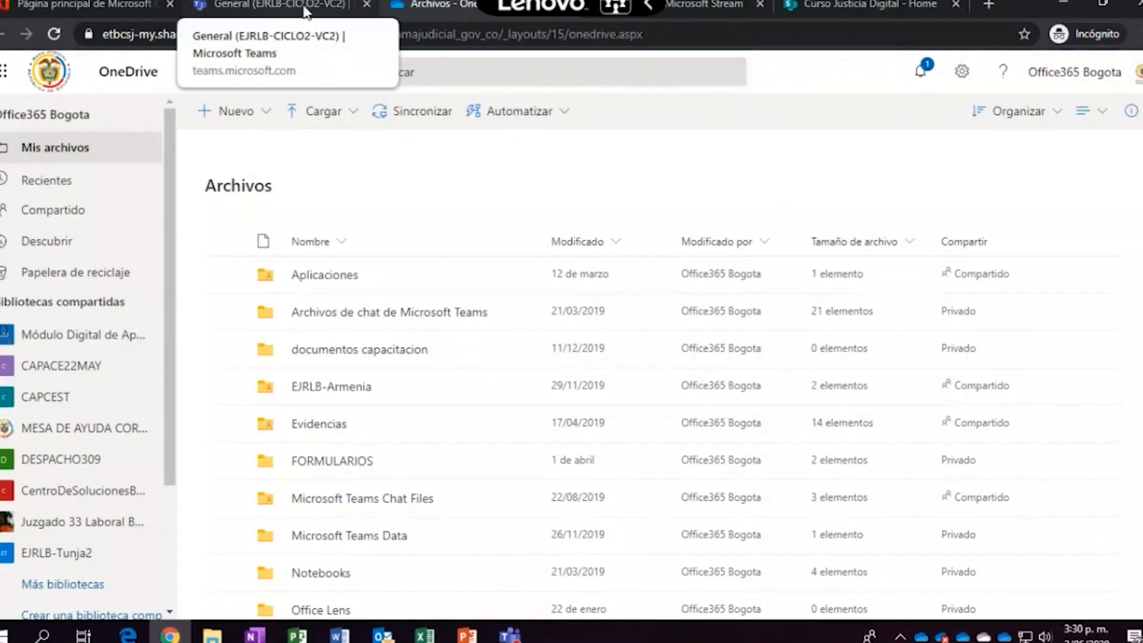
left_click(428, 9)
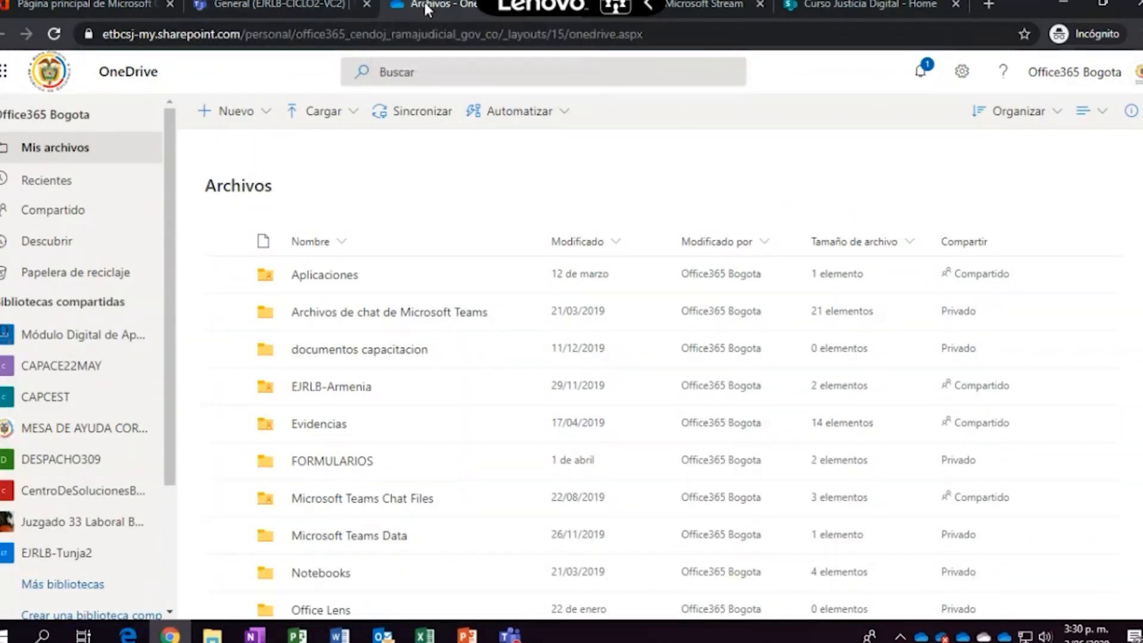
left_click(294, 7)
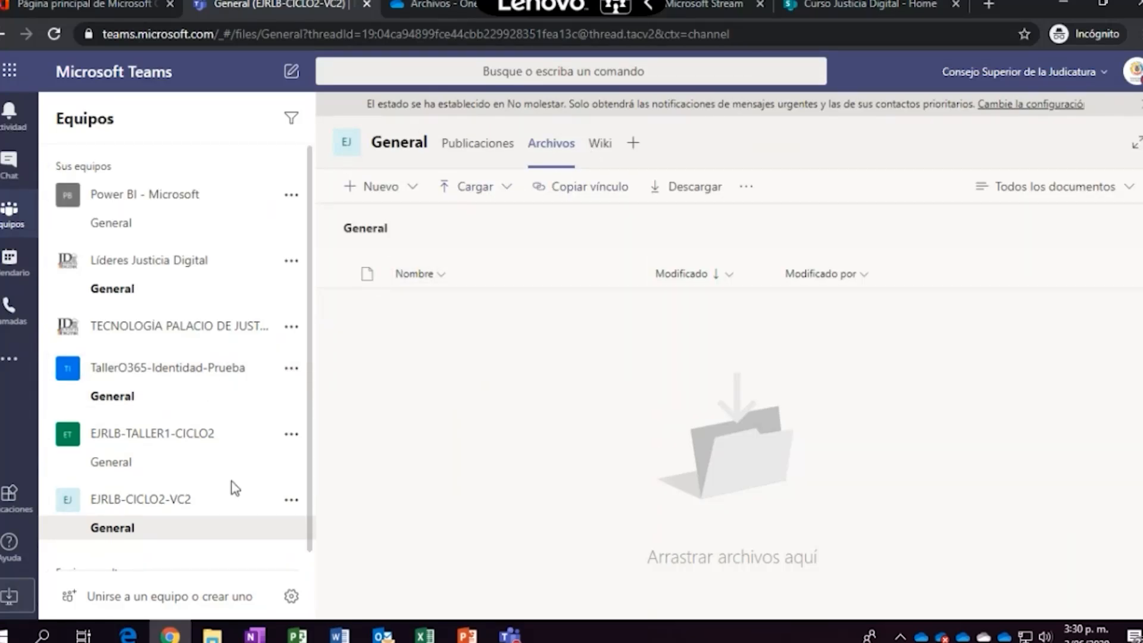
left_click(144, 533)
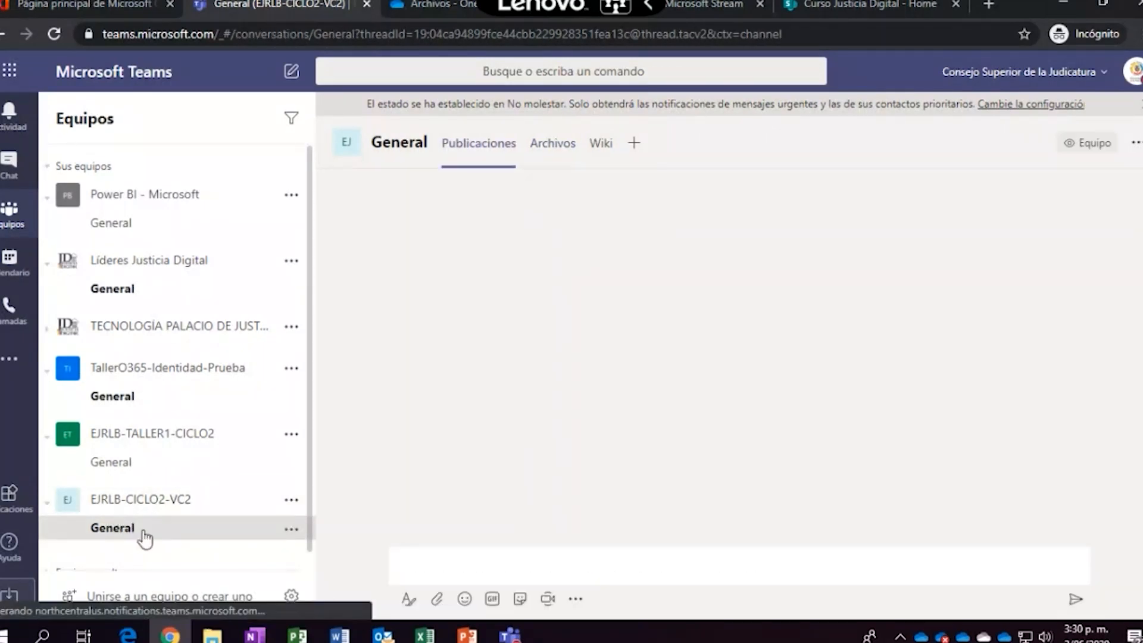
left_click(562, 152)
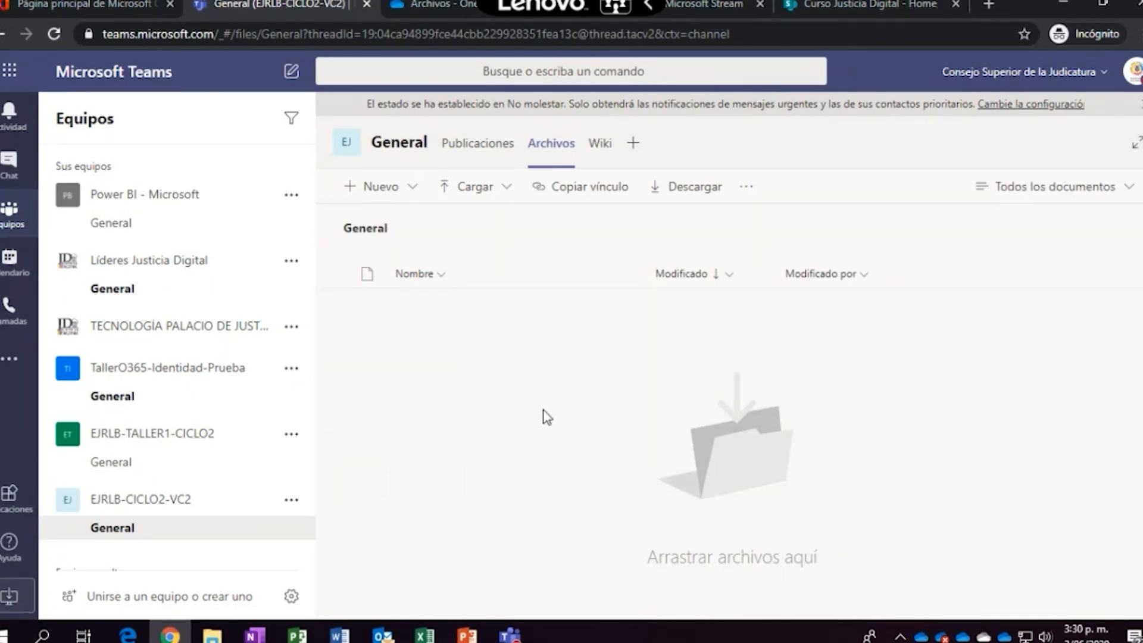
left_click(413, 189)
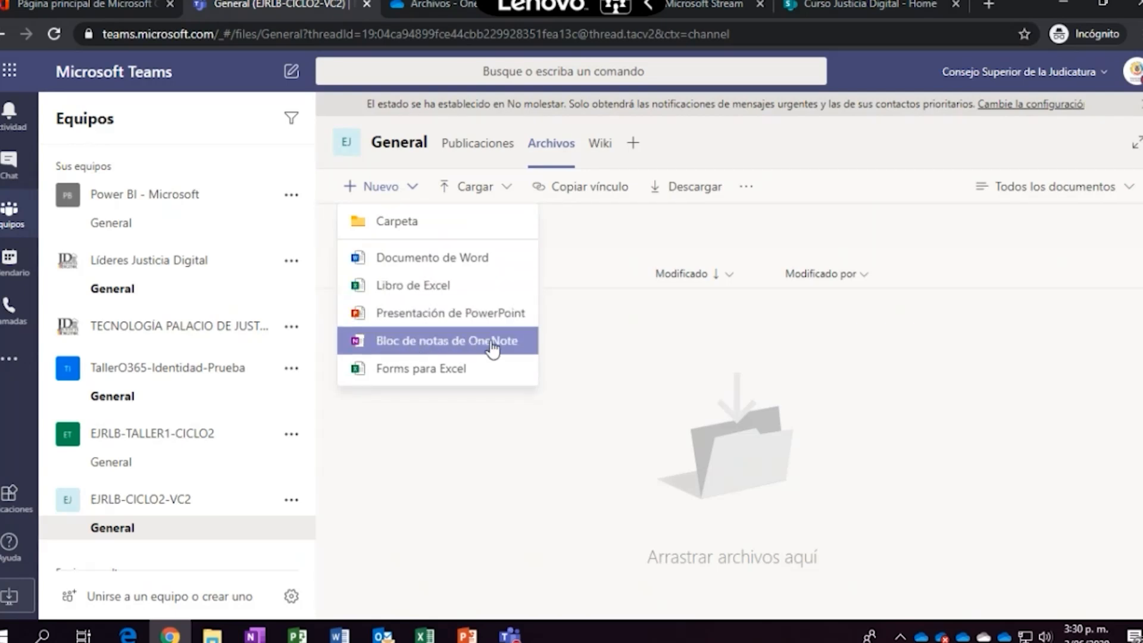
left_click(619, 264)
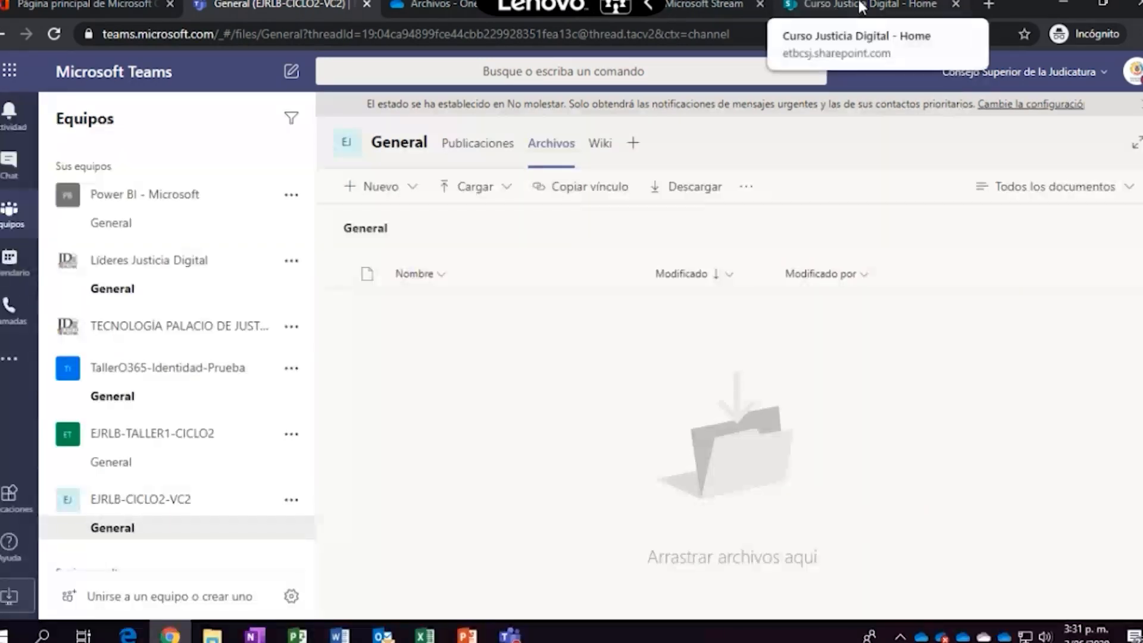
Use the Archivos toolbar's more-actions menu to open the General channel files in SharePoint
left_click(747, 187)
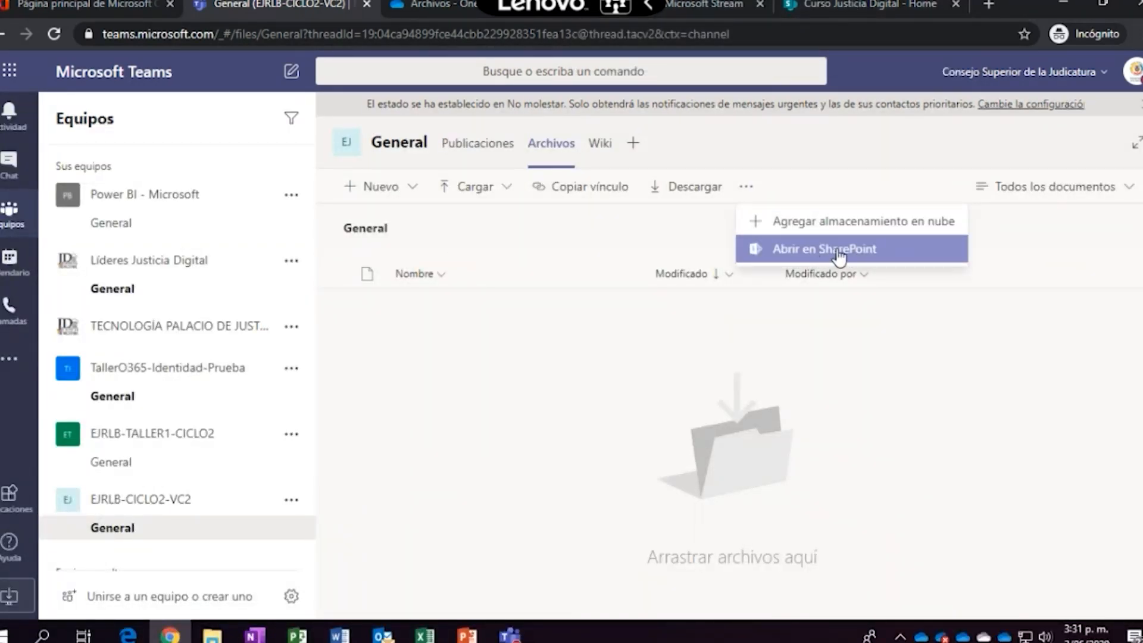
left_click(840, 255)
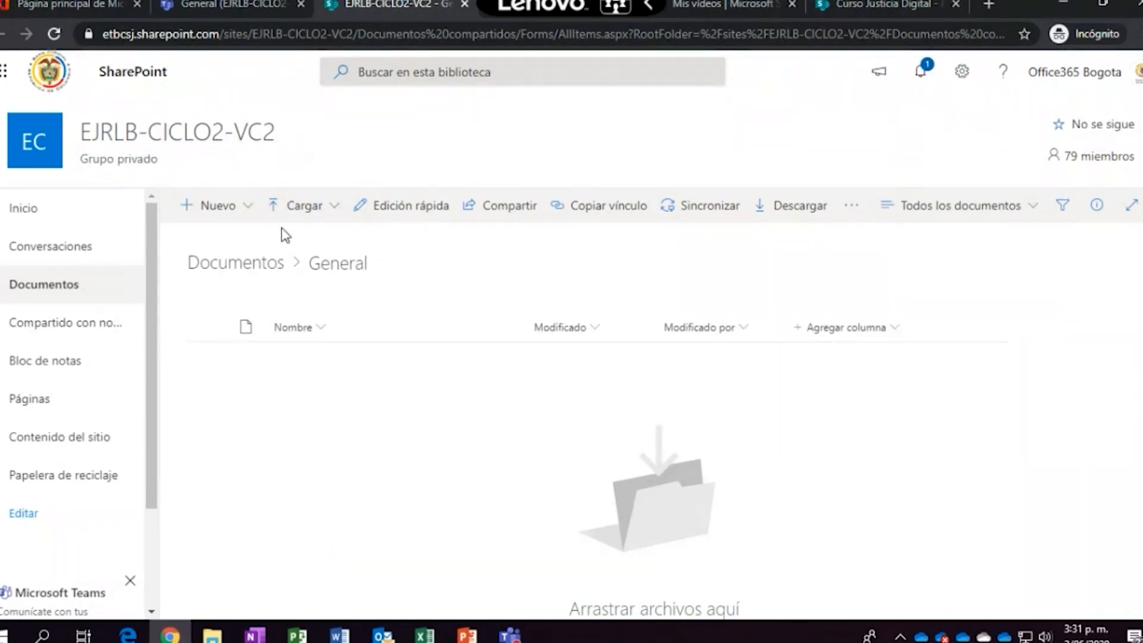
left_click(248, 208)
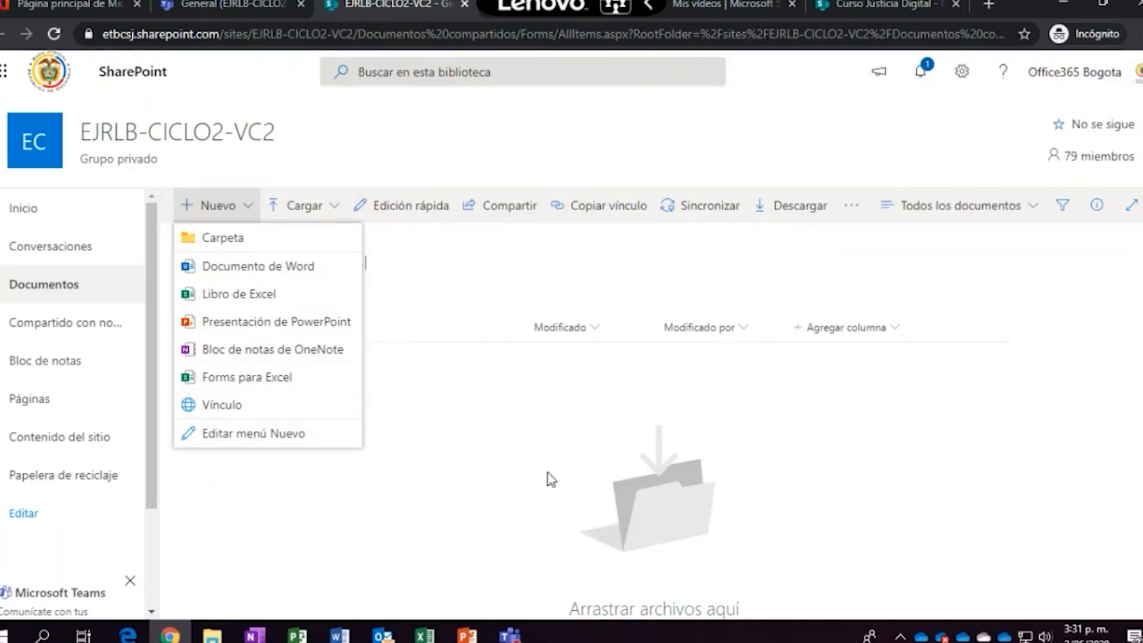
left_click(586, 493)
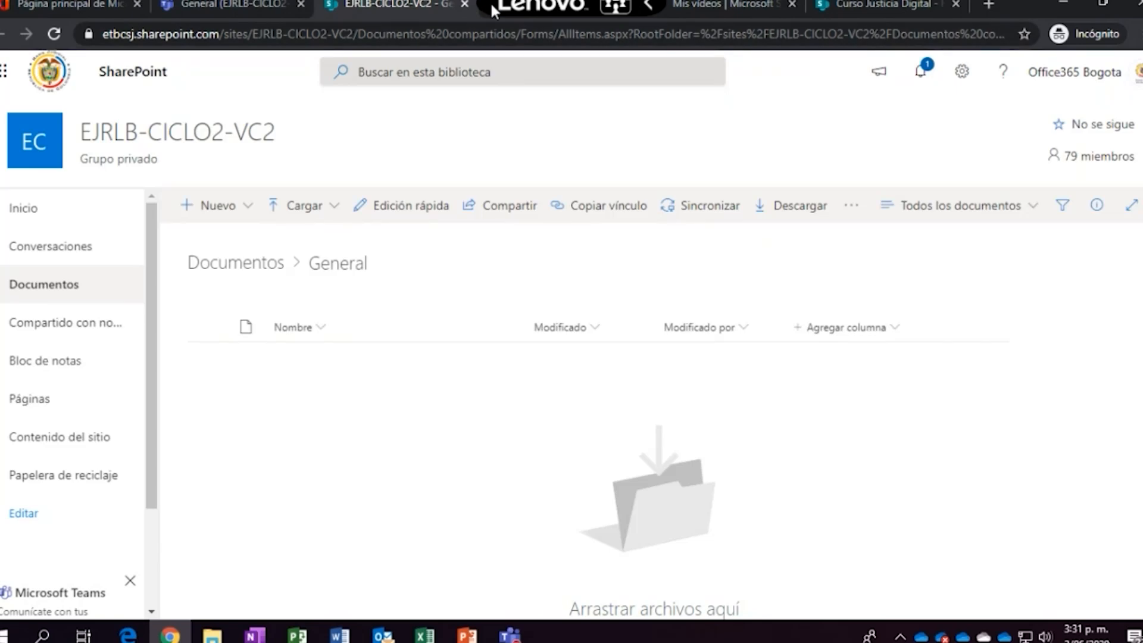
left_click(256, 4)
Go to the Office 365 home page and launch Word
left_click(83, 5)
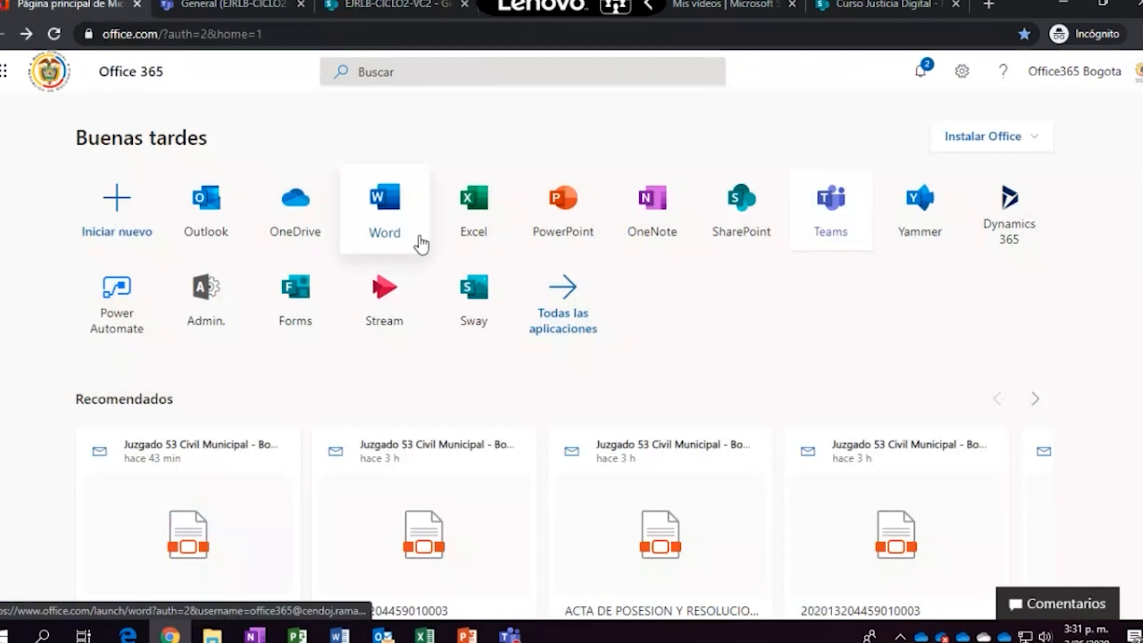
right_click(97, 4)
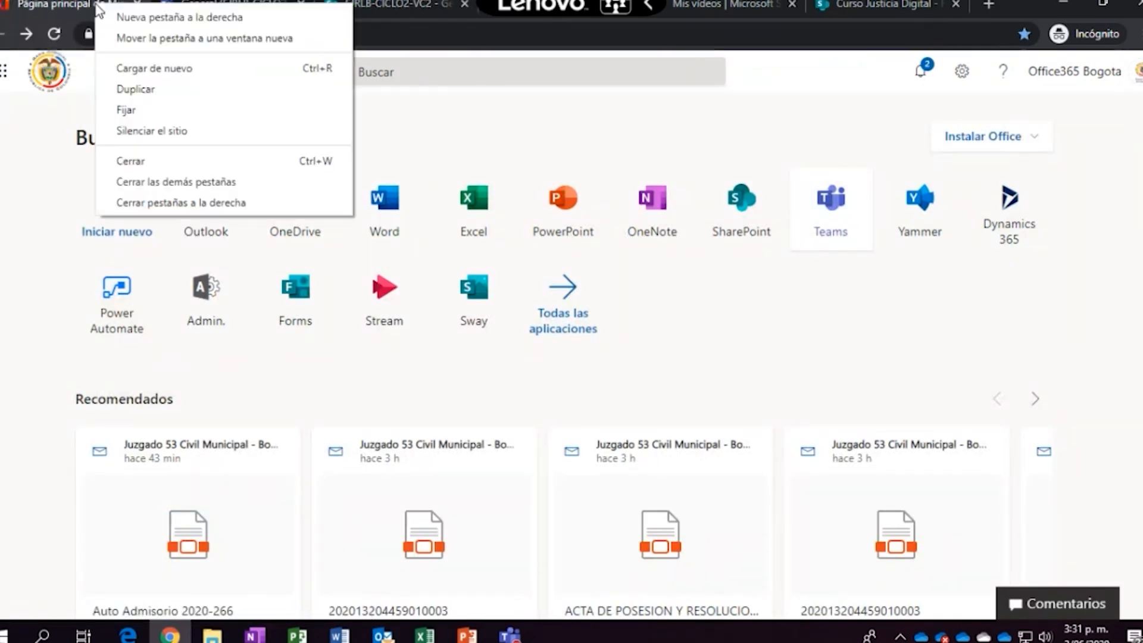
key("Escape")
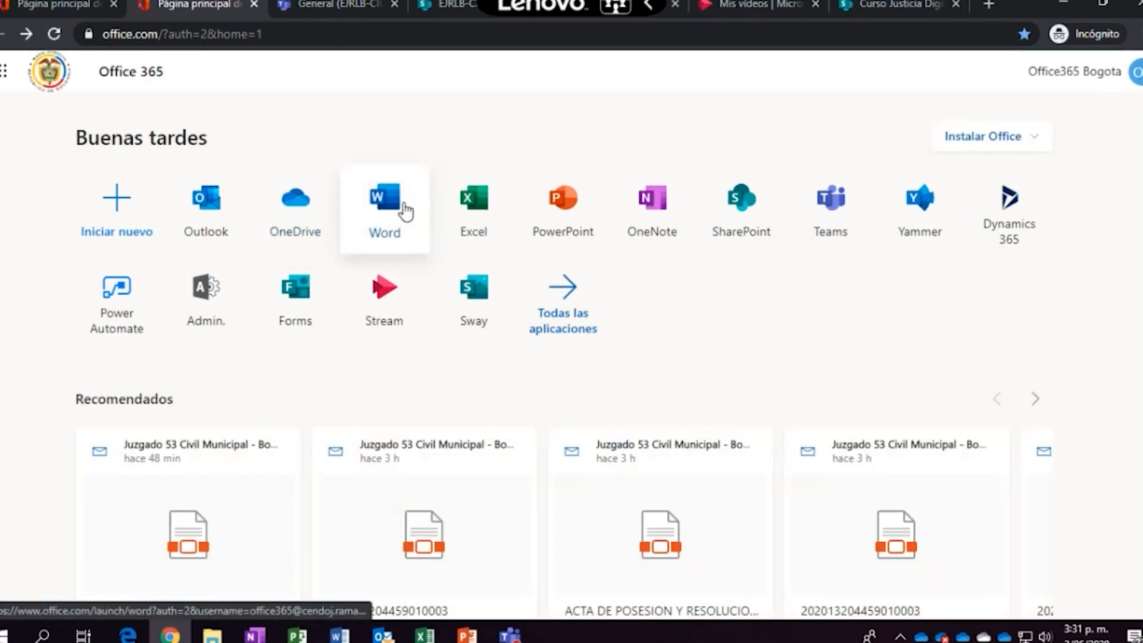
left_click(401, 211)
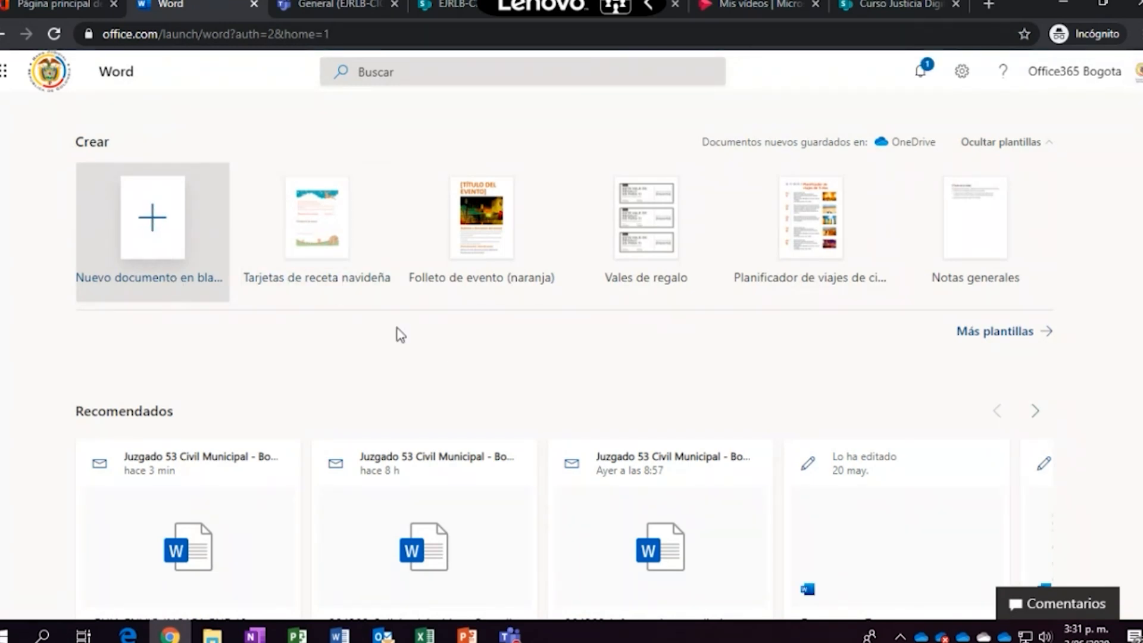
Browse the Word start page's Anclados and Compartidos conmigo lists, ending back on Recientes
scroll(444, 370, "down", 5)
scroll(446, 372, "down", 4)
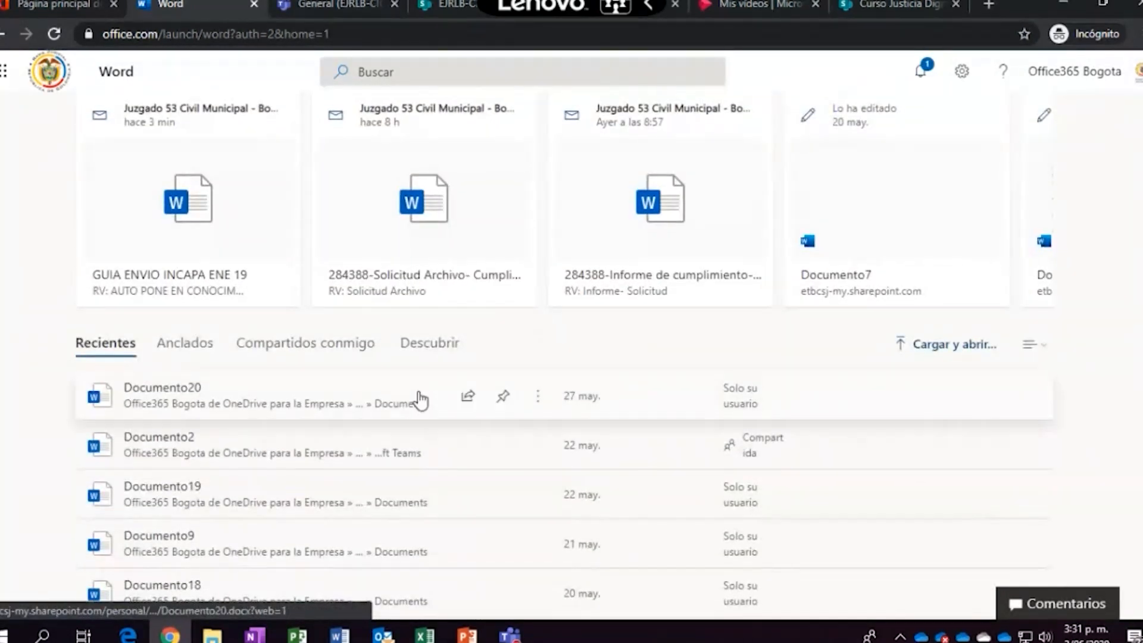
scroll(420, 400, "up", 1)
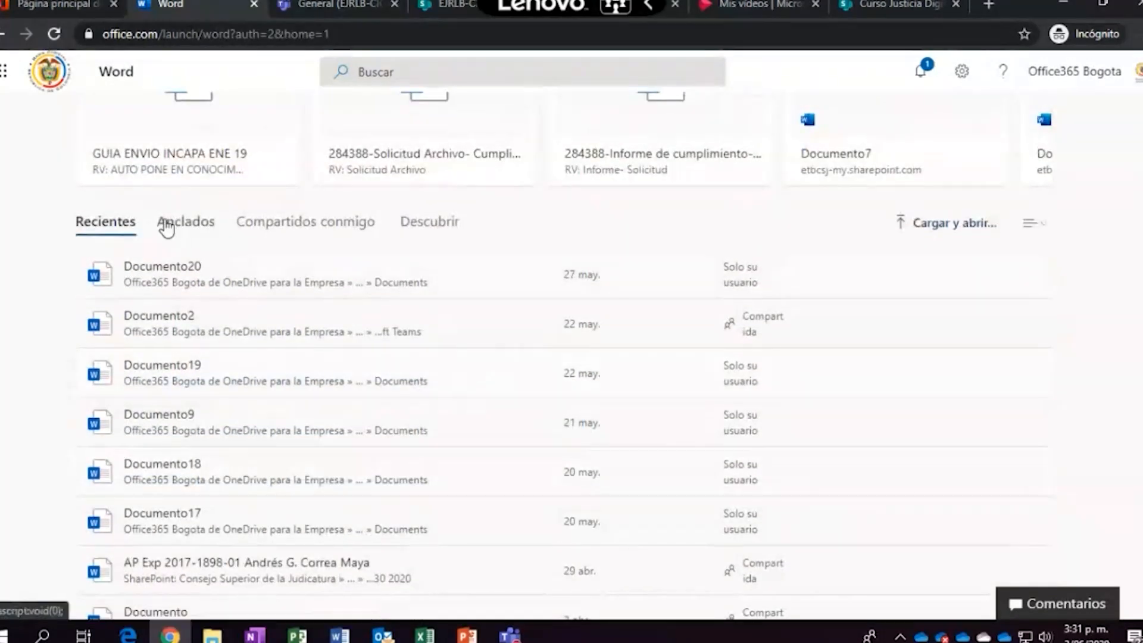
left_click(185, 232)
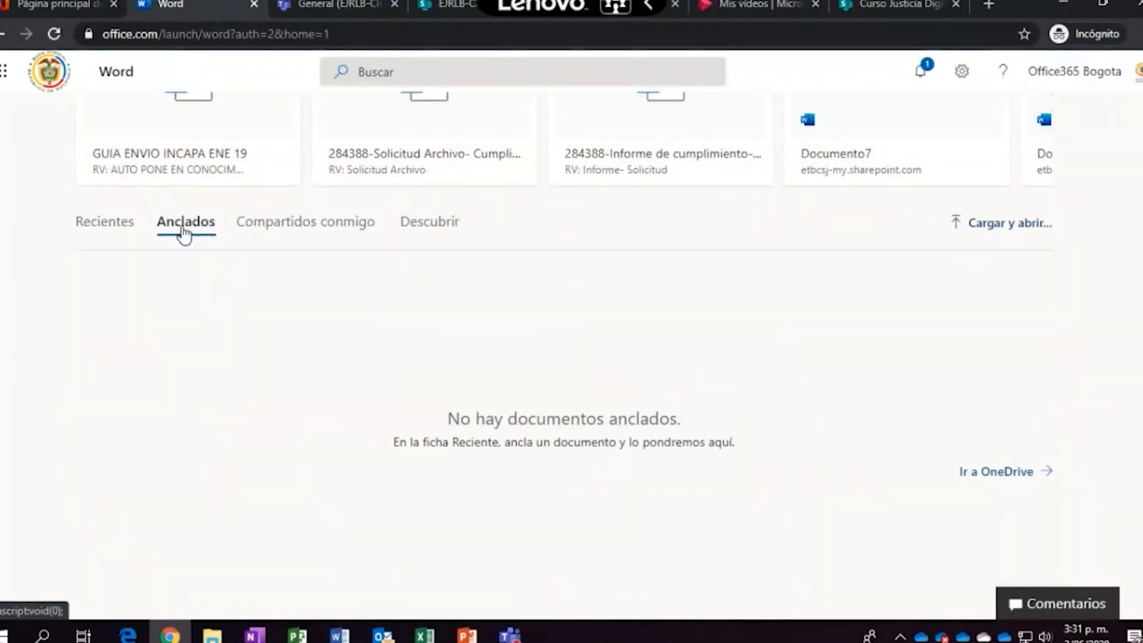
left_click(104, 229)
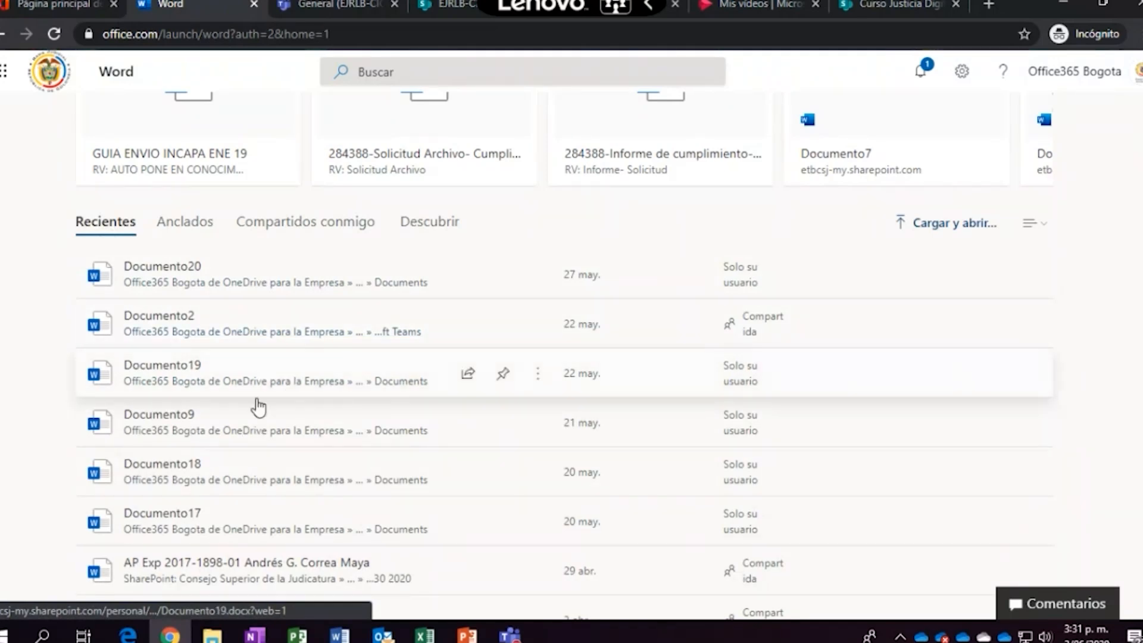
left_click(343, 231)
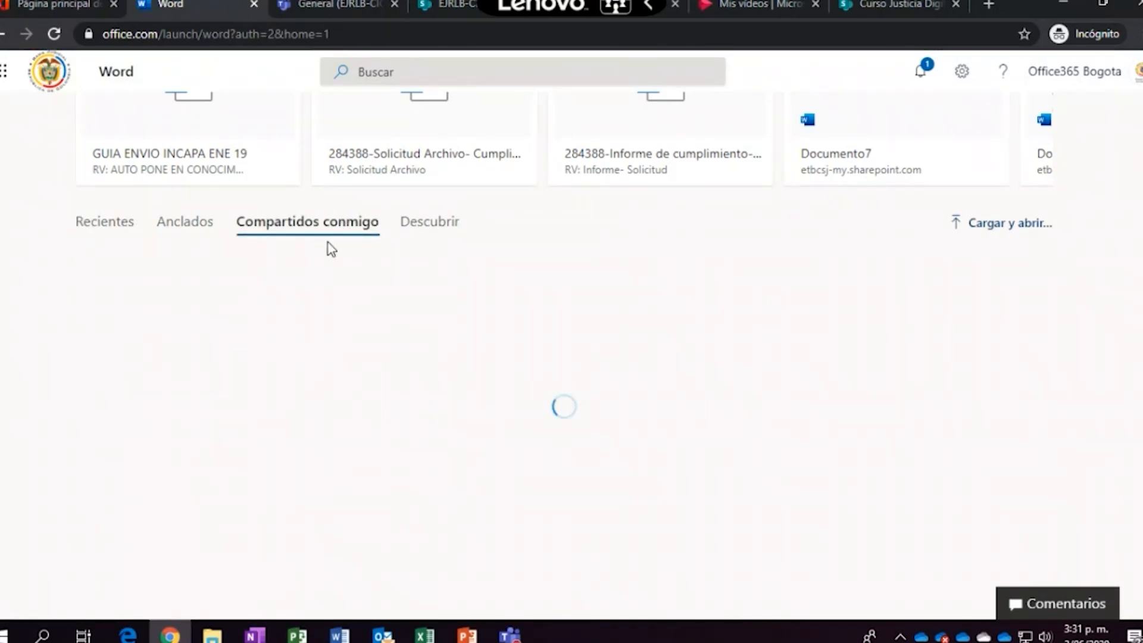
left_click(96, 226)
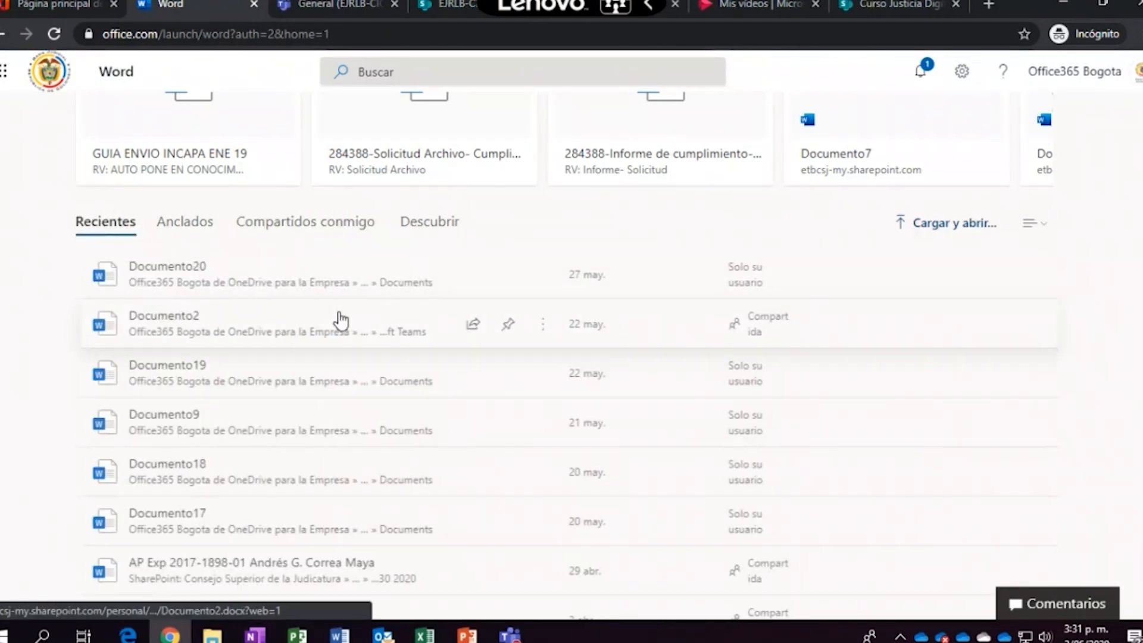
scroll(340, 318, "up", 5)
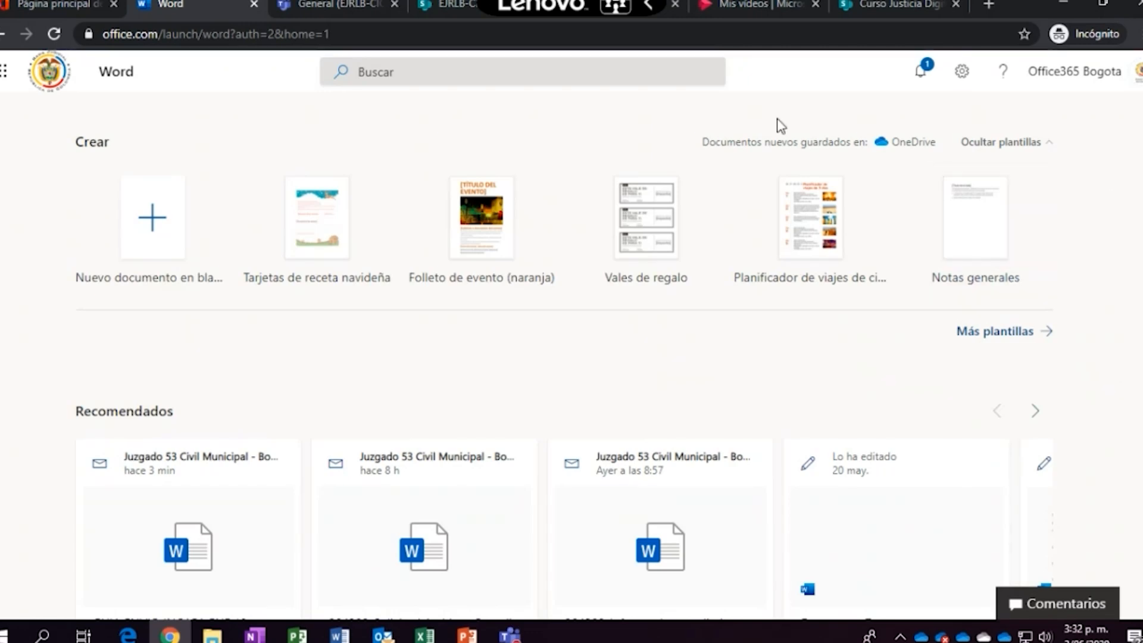
Check the Teams General files tab, the SharePoint General library with 123.xlsx, then the OneDrive tab
left_click(331, 2)
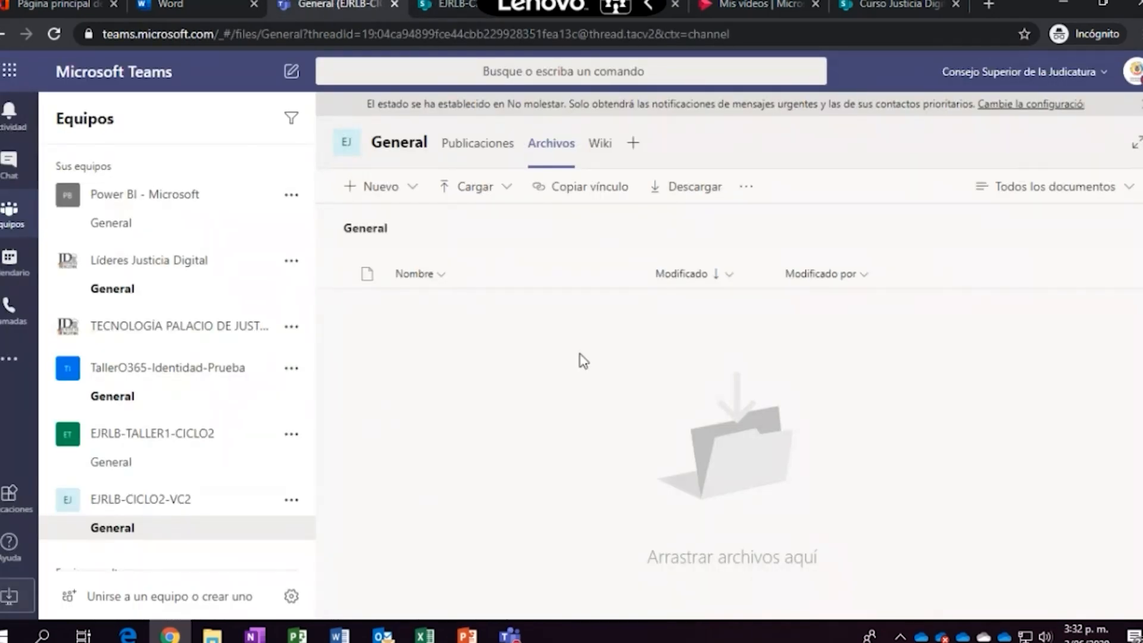
left_click(445, 6)
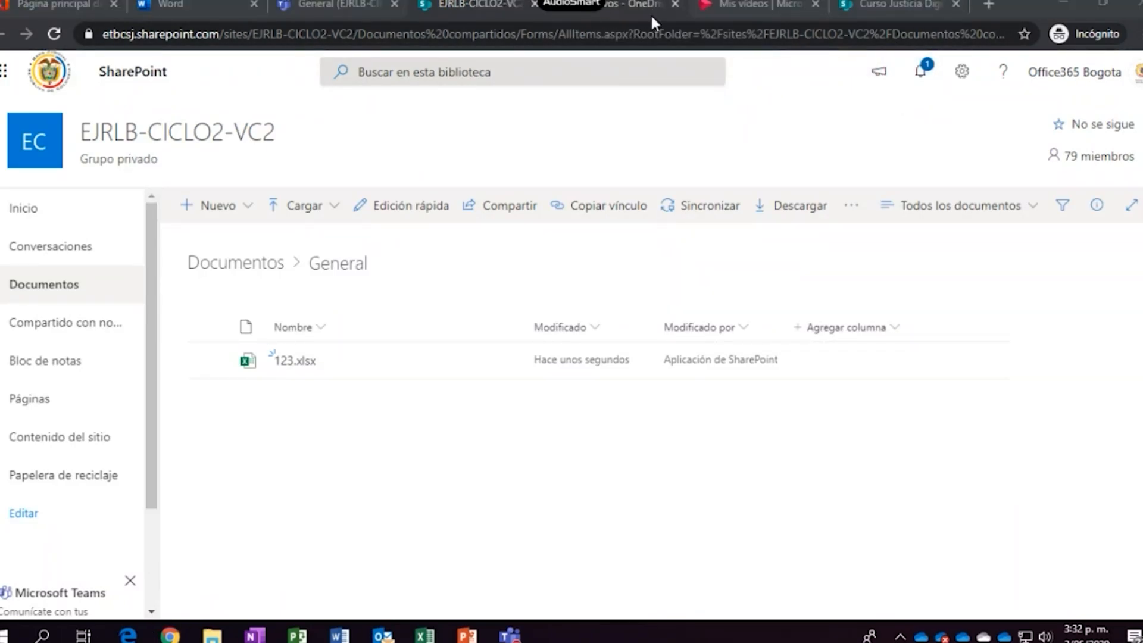
left_click(644, 7)
Scroll through OneDrive's Mis archivos list, then return to the Word start page
scroll(482, 387, "down", 2)
scroll(482, 387, "up", 2)
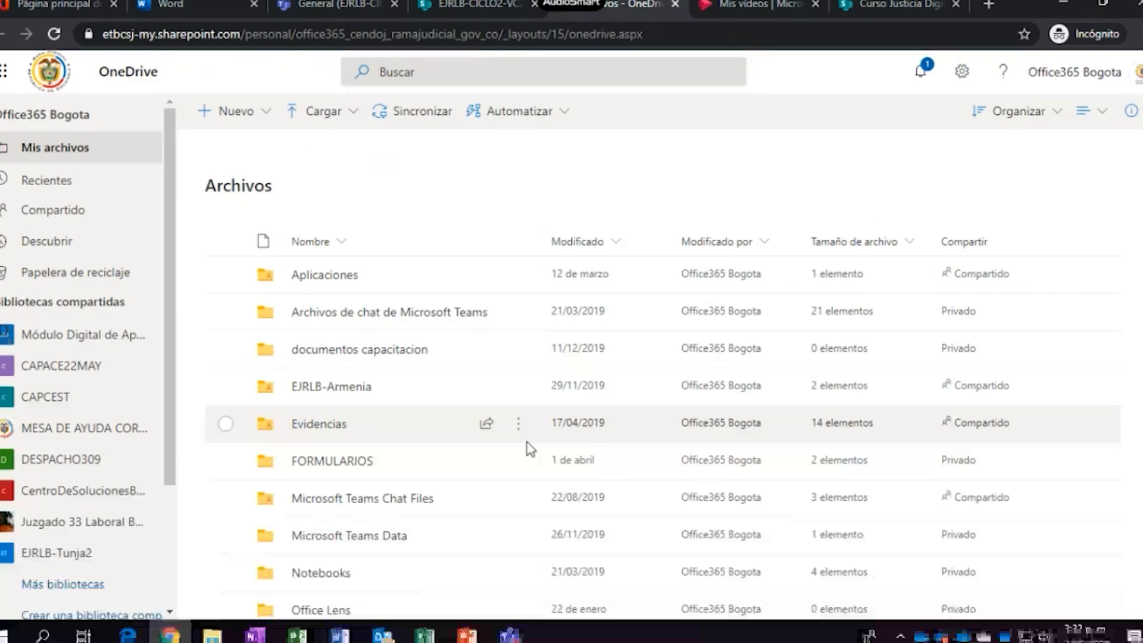
scroll(529, 449, "down", 8)
scroll(529, 450, "down", 2)
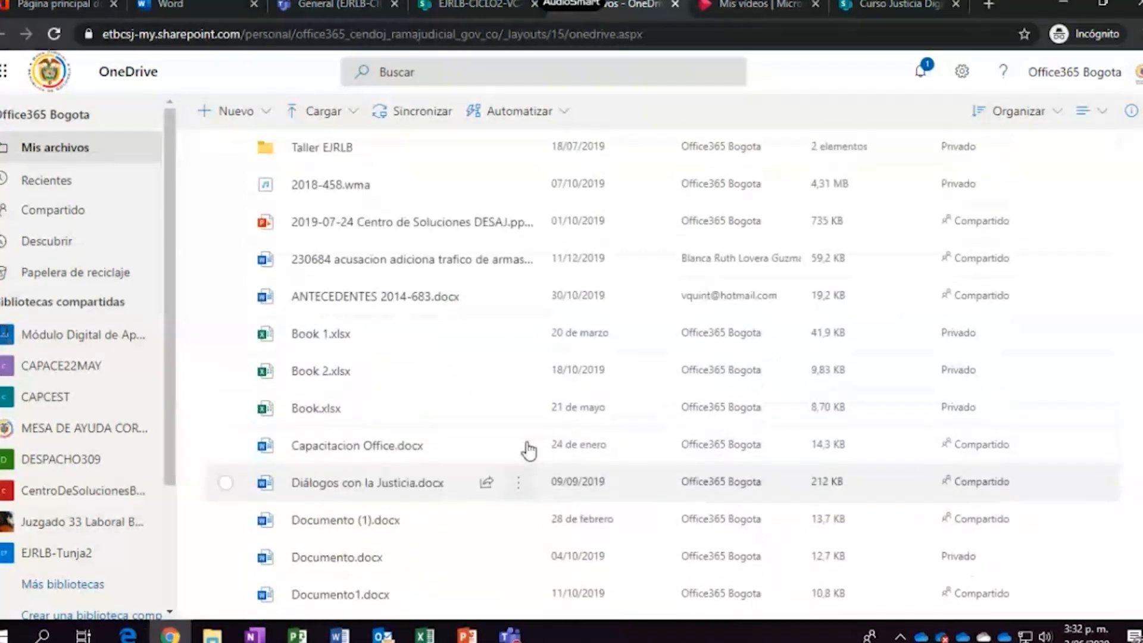
scroll(529, 451, "up", 10)
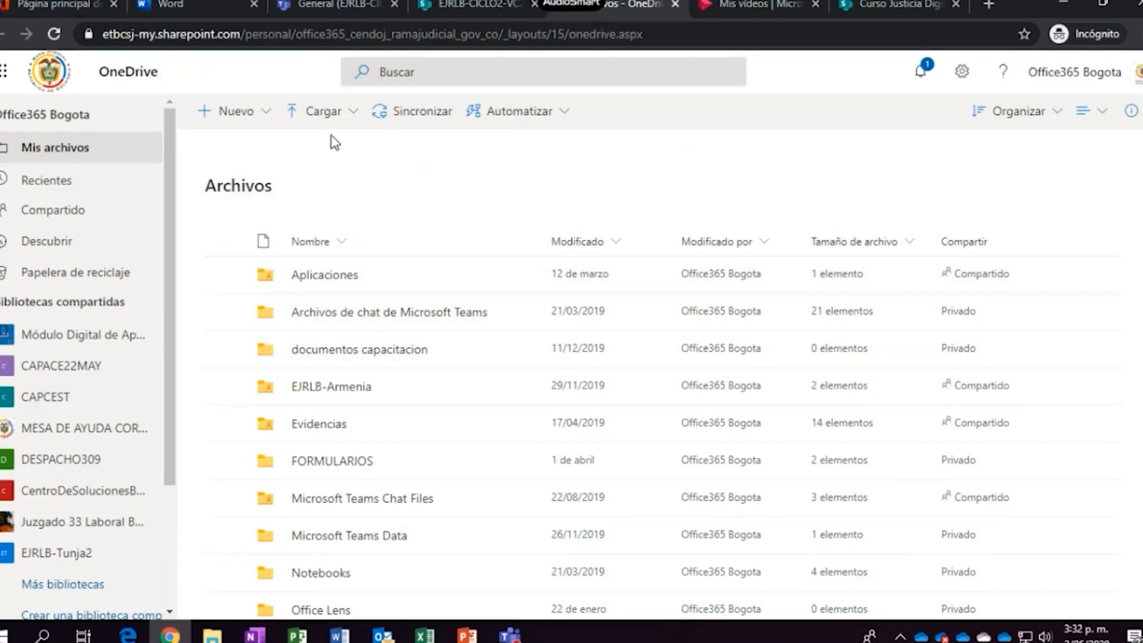
left_click(200, 7)
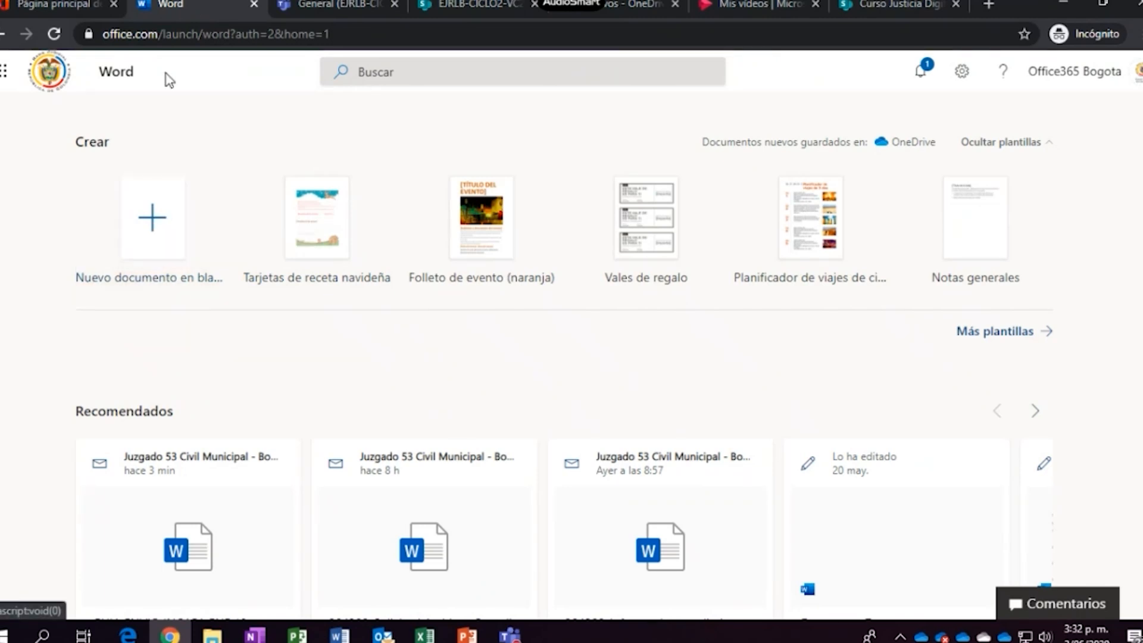
Go back to the Teams General channel's Archivos library and open the Nuevo dropdown
left_click(337, 6)
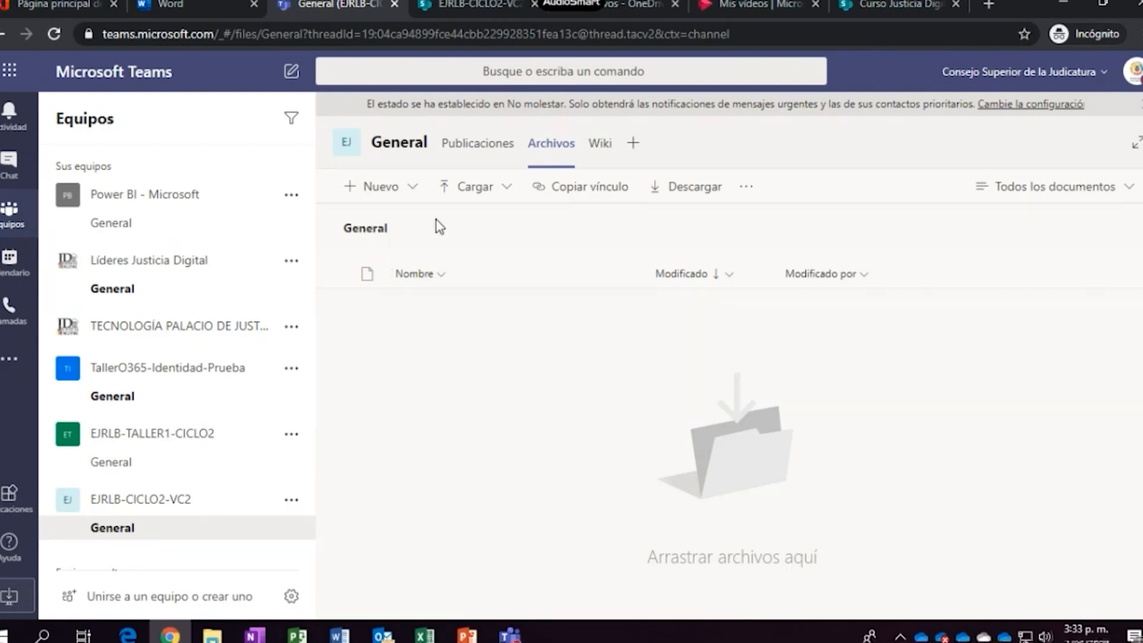
left_click(413, 188)
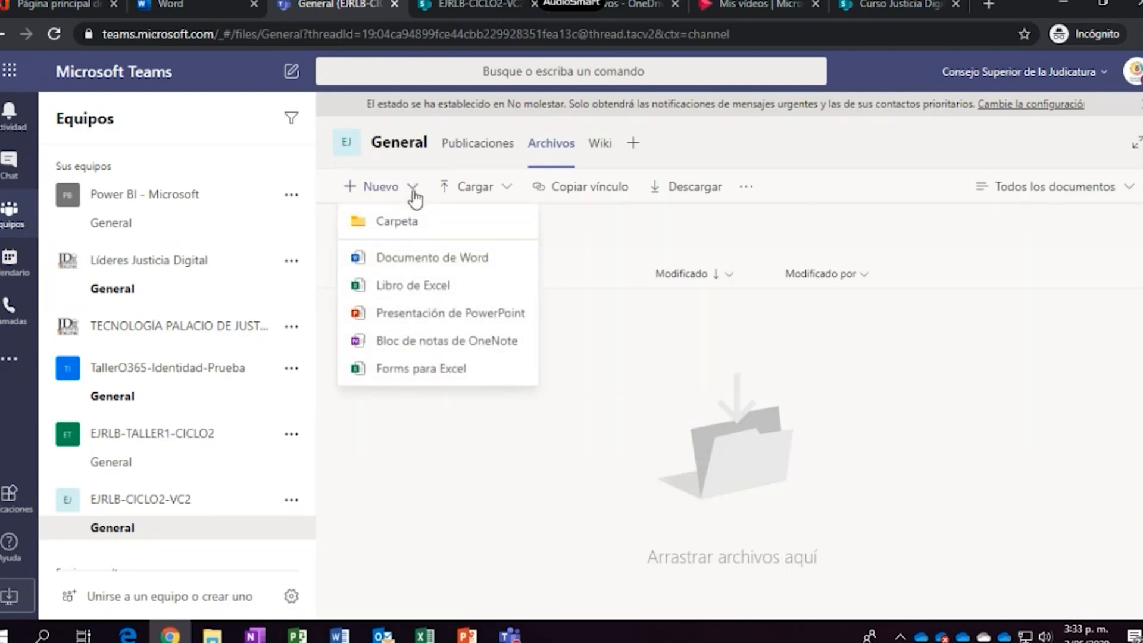
Create a new Word document named 'Prueba-Sentencia-0001' in the EJRLB-CICLO2-VC2 General channel files
left_click(458, 262)
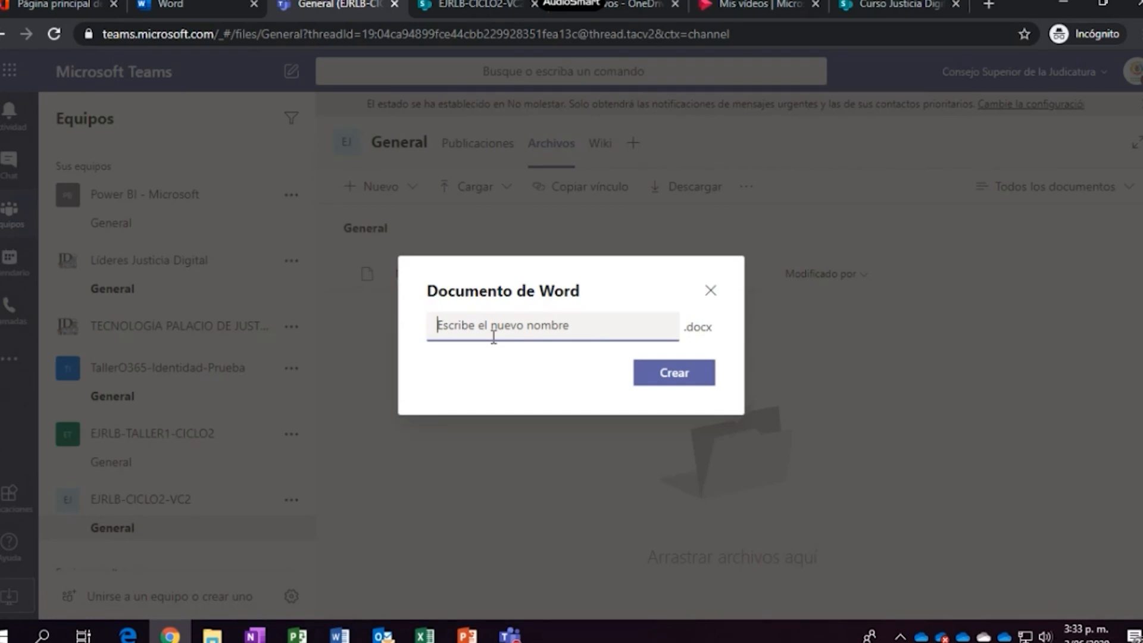
type("Prueba")
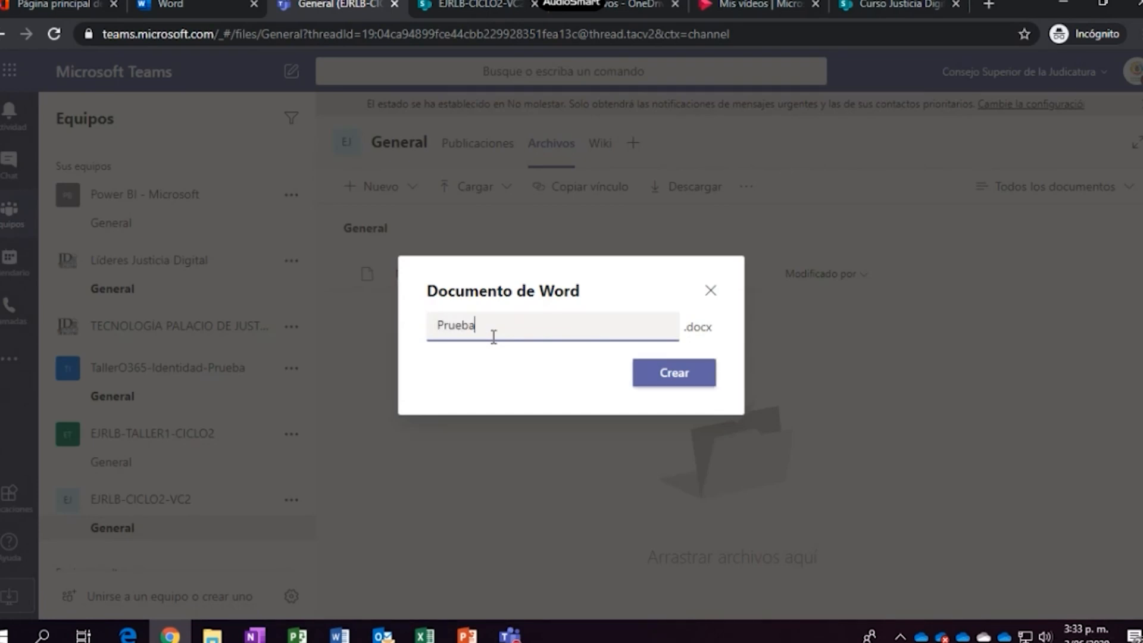
type("-Sentencia-0001")
mouse_move(722, 332)
left_mouse_down()
mouse_move(684, 327)
mouse_move(700, 328)
left_mouse_up()
left_click(702, 327)
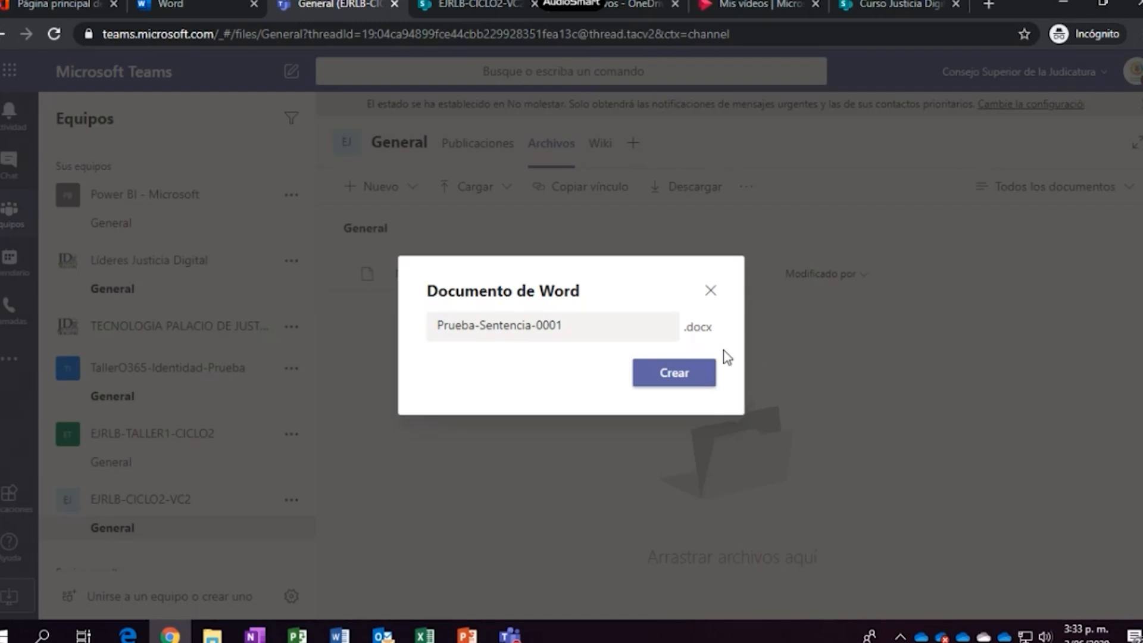
left_click(678, 377)
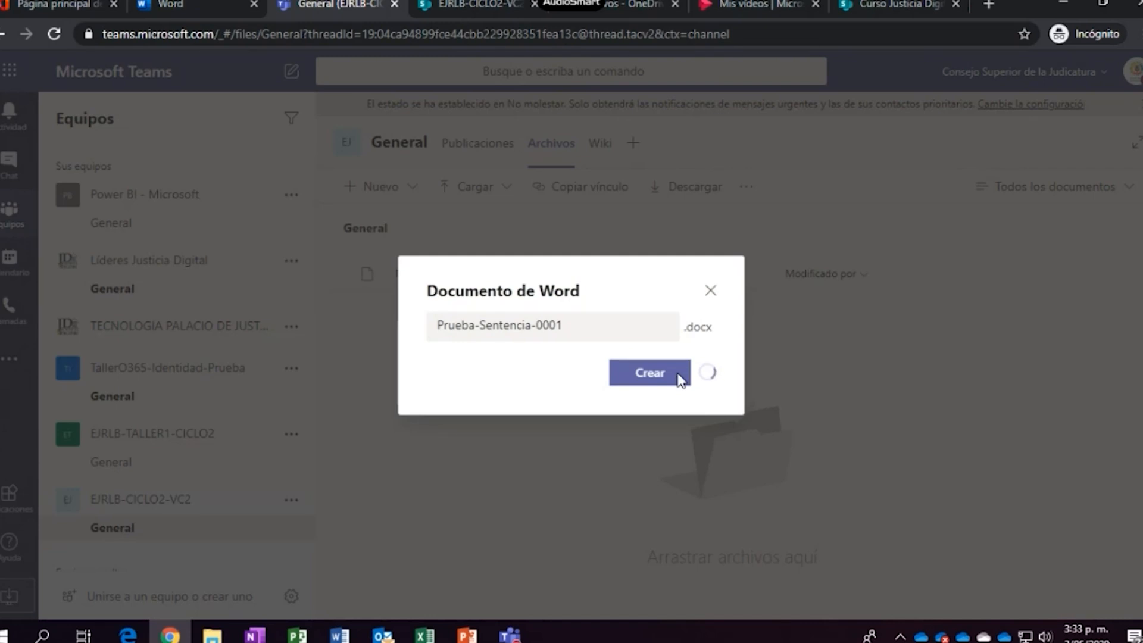
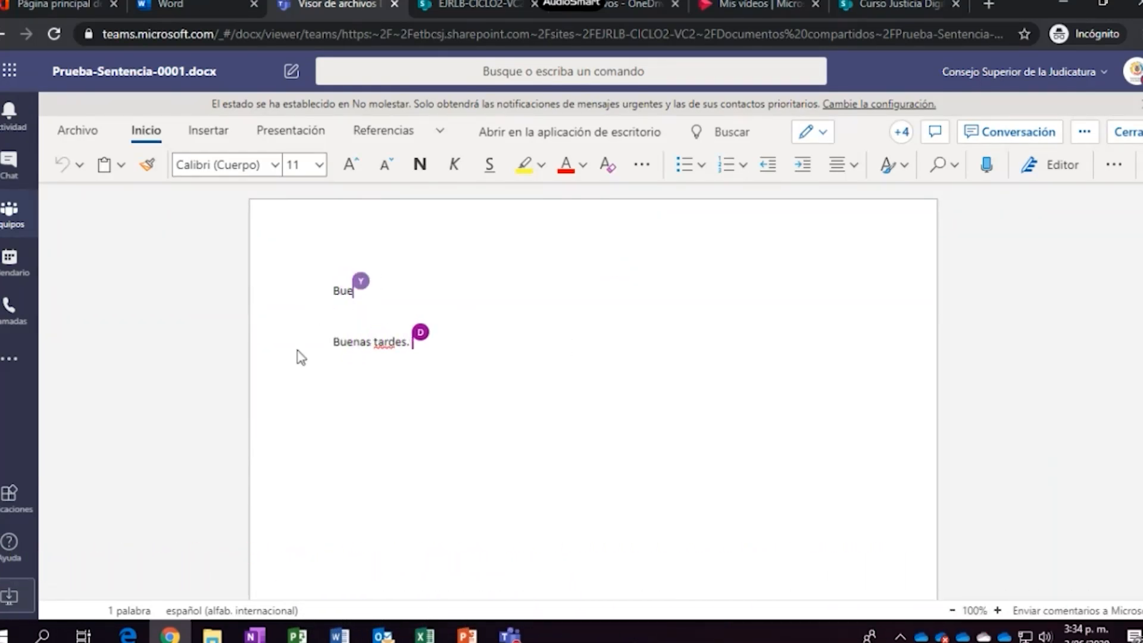
Check the co-authors present, add a blank line, then open Archivo's recent documents list
left_click(902, 131)
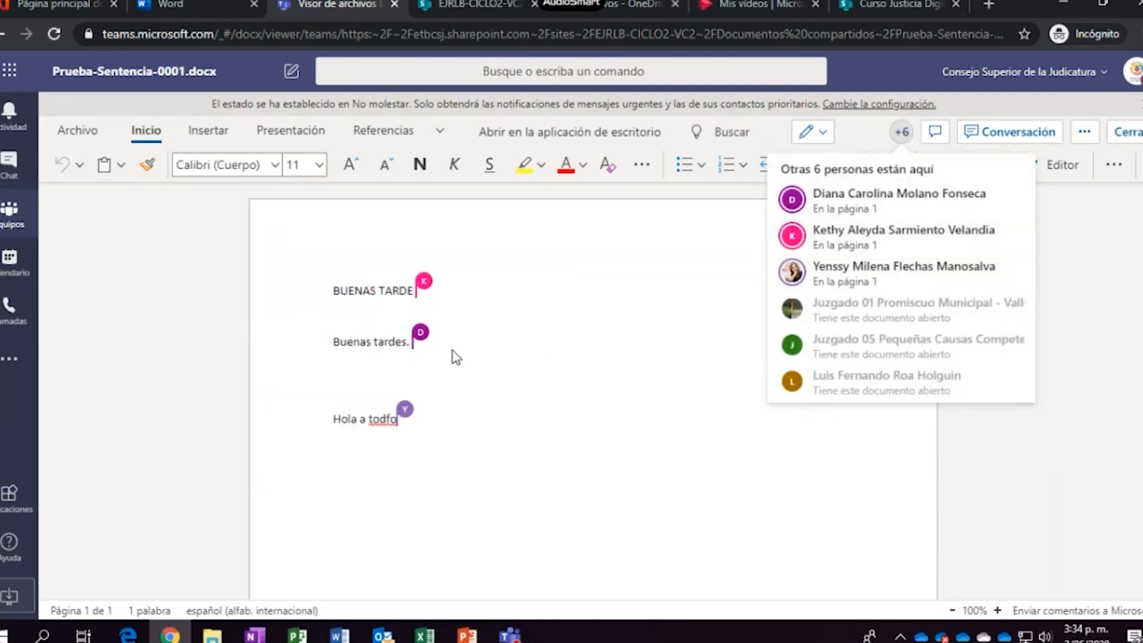
left_click(521, 292)
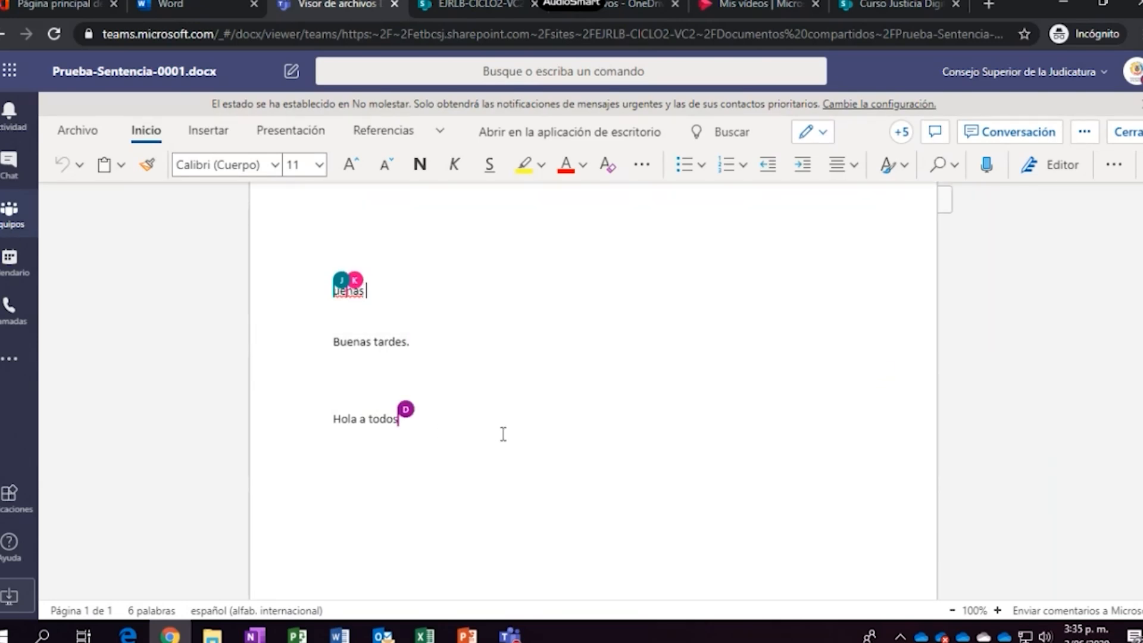
key("Return")
key("Return")
key("Return")
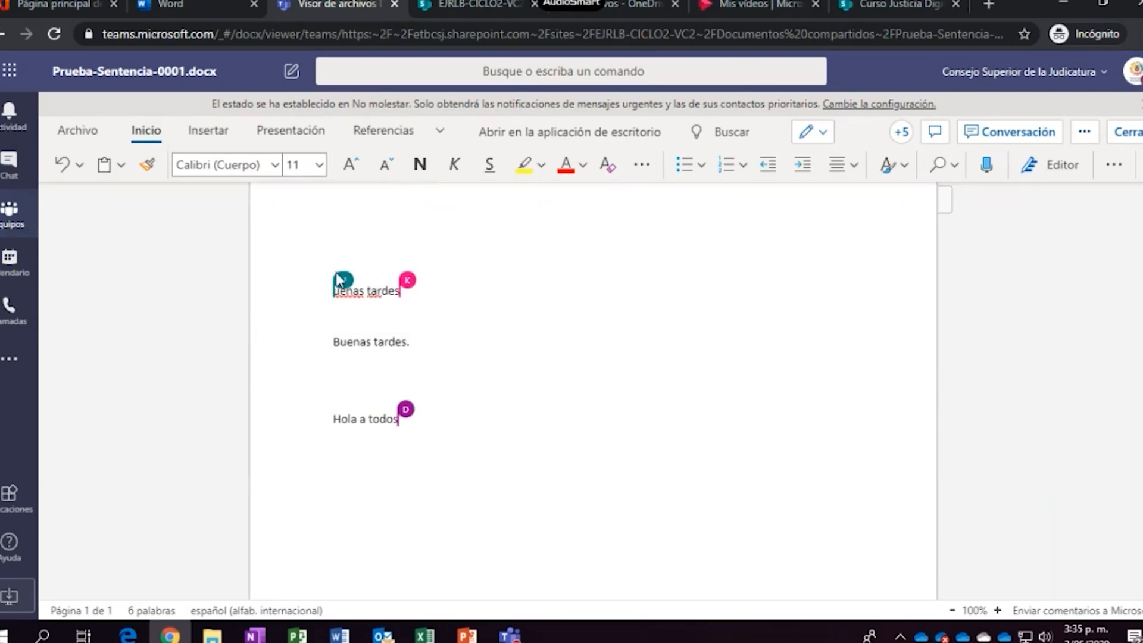
left_click(78, 130)
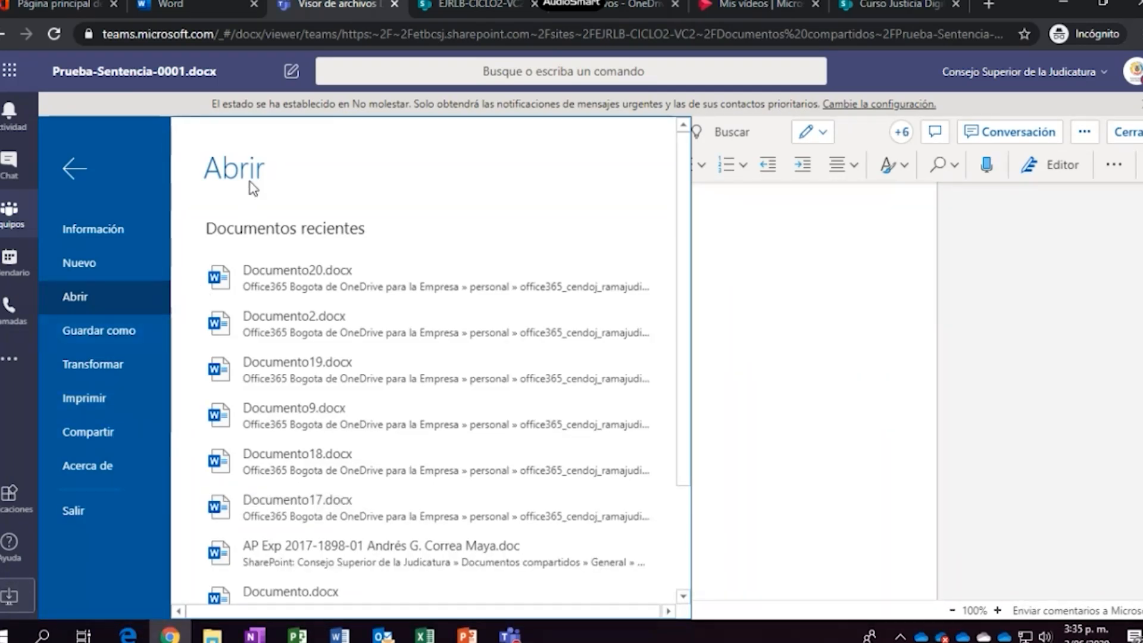
Leave the backstage and switch back and forth between the Insertar and Inicio ribbons
left_click(75, 167)
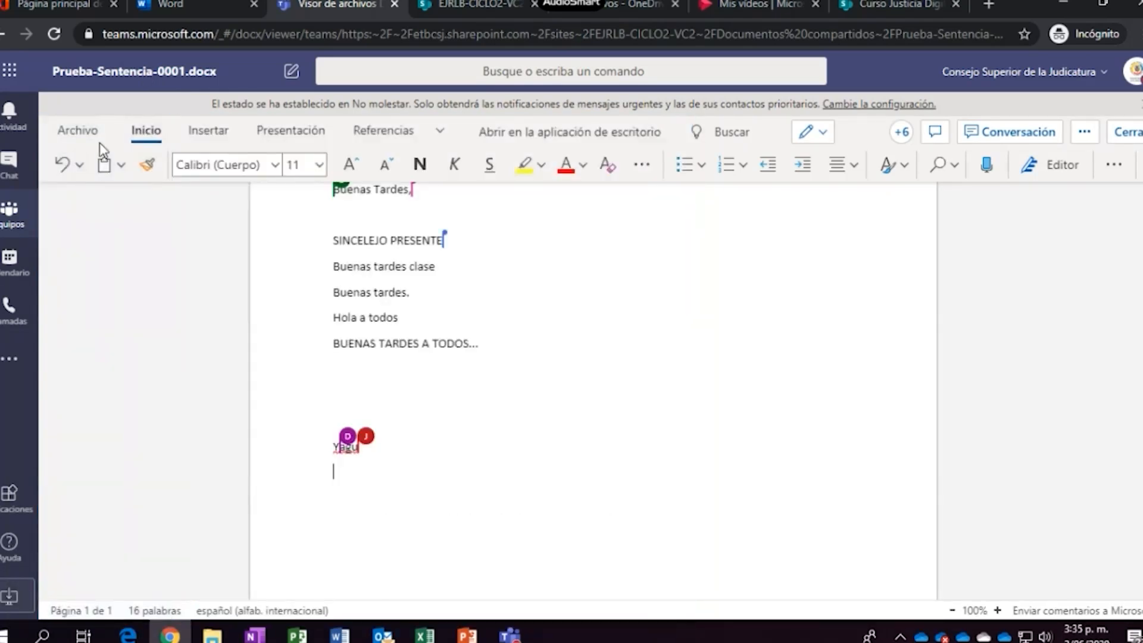
left_click(215, 132)
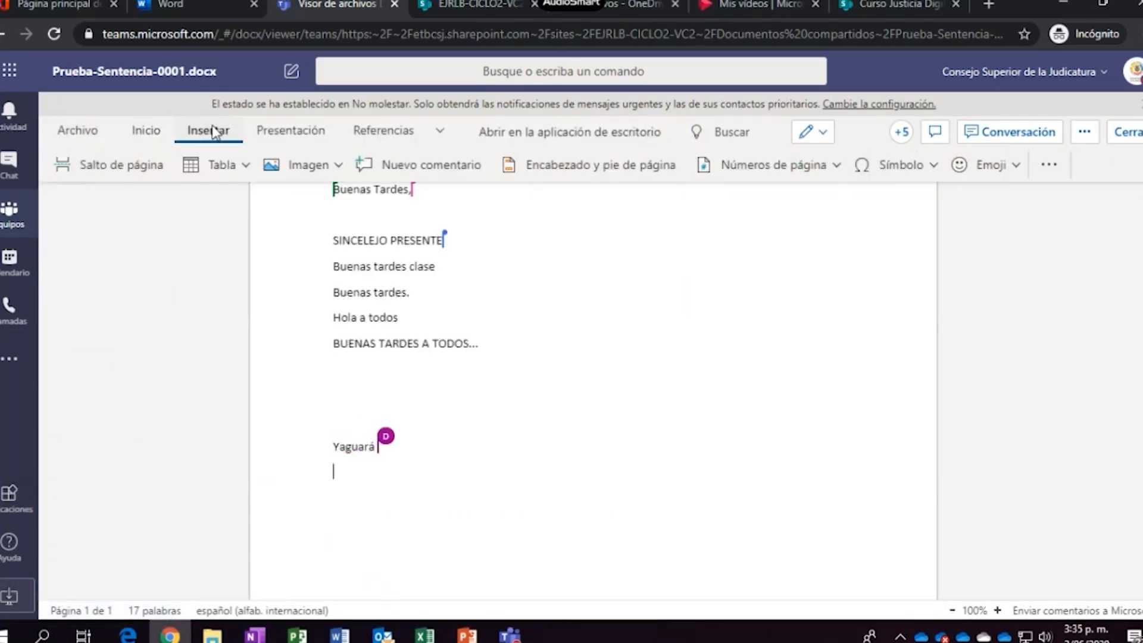
left_click(153, 136)
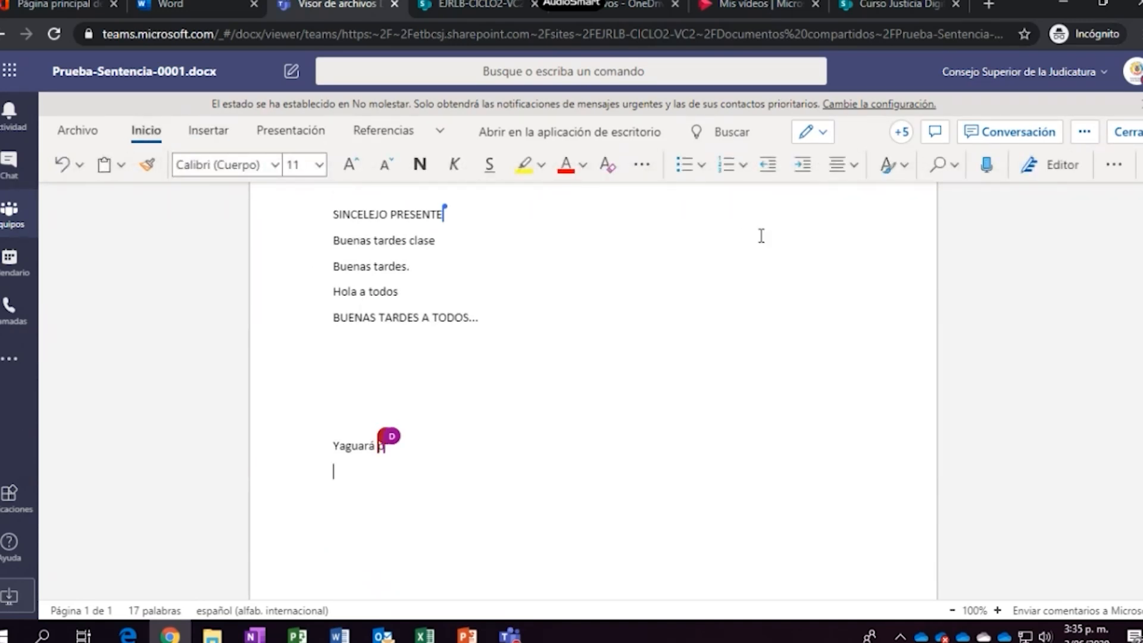
left_click(210, 134)
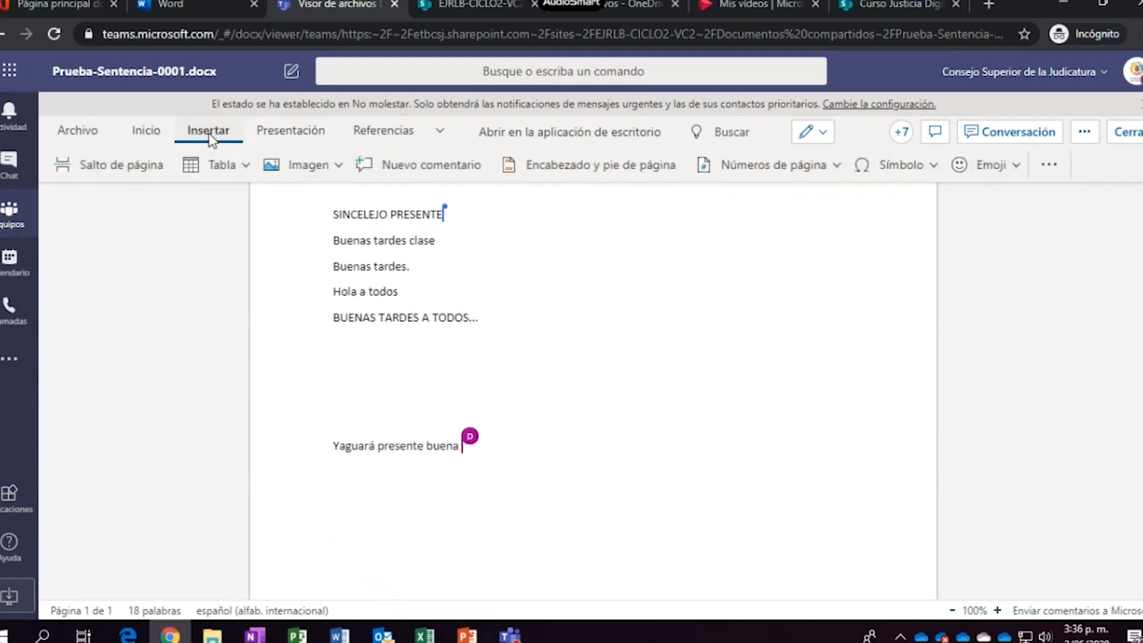
left_click(155, 133)
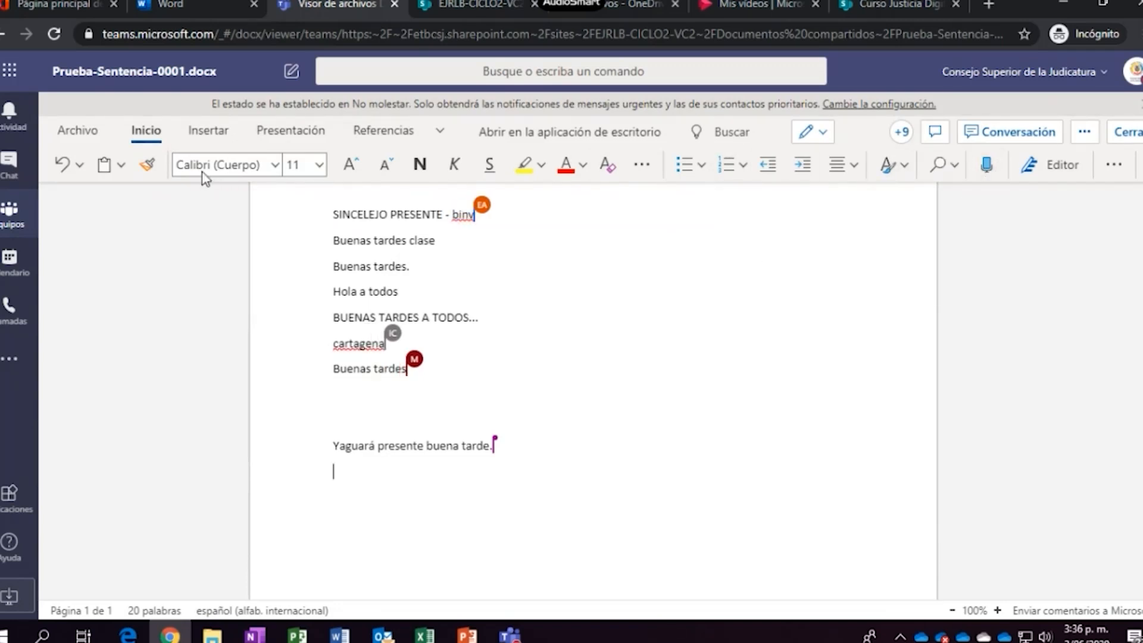
Open and dismiss the Undo options, then bring up the clipboard options
left_click(81, 166)
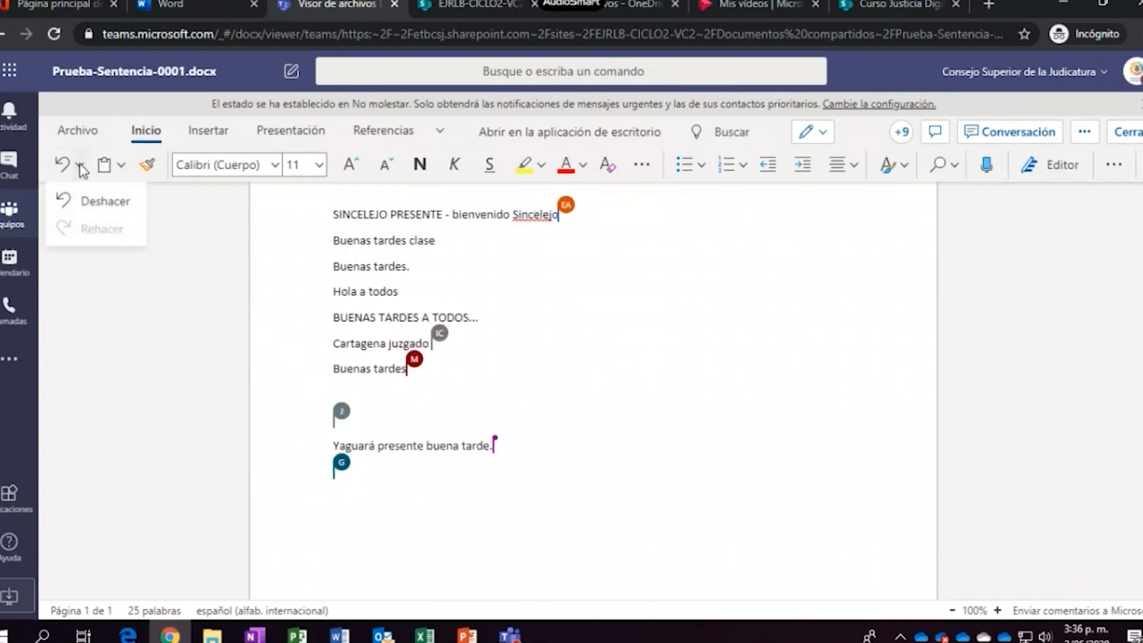
left_click(74, 290)
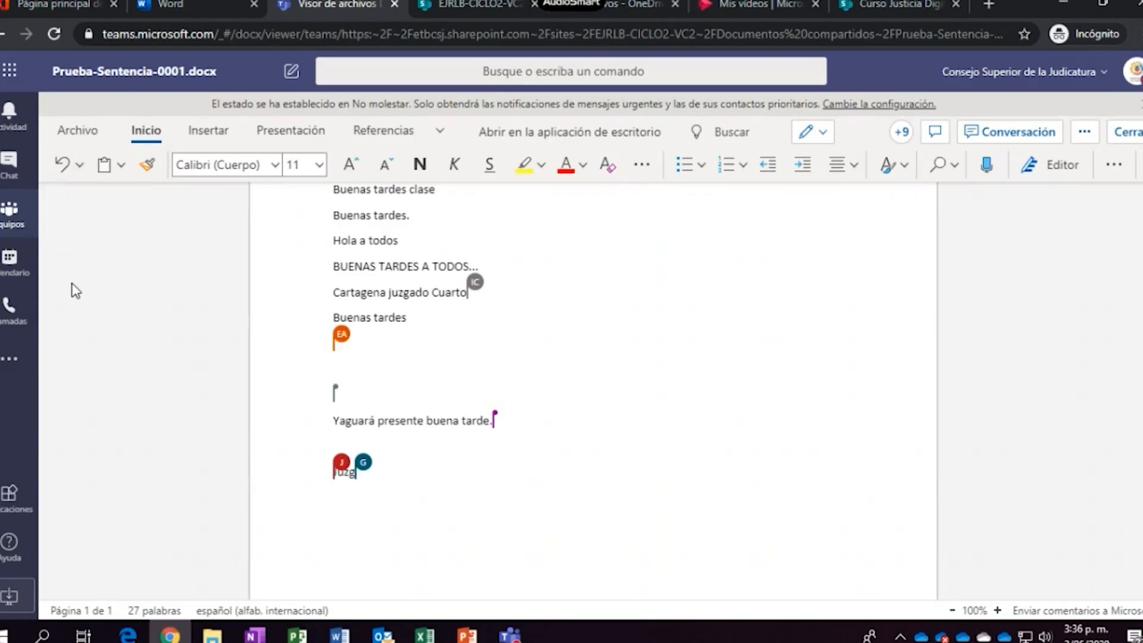
left_click(121, 170)
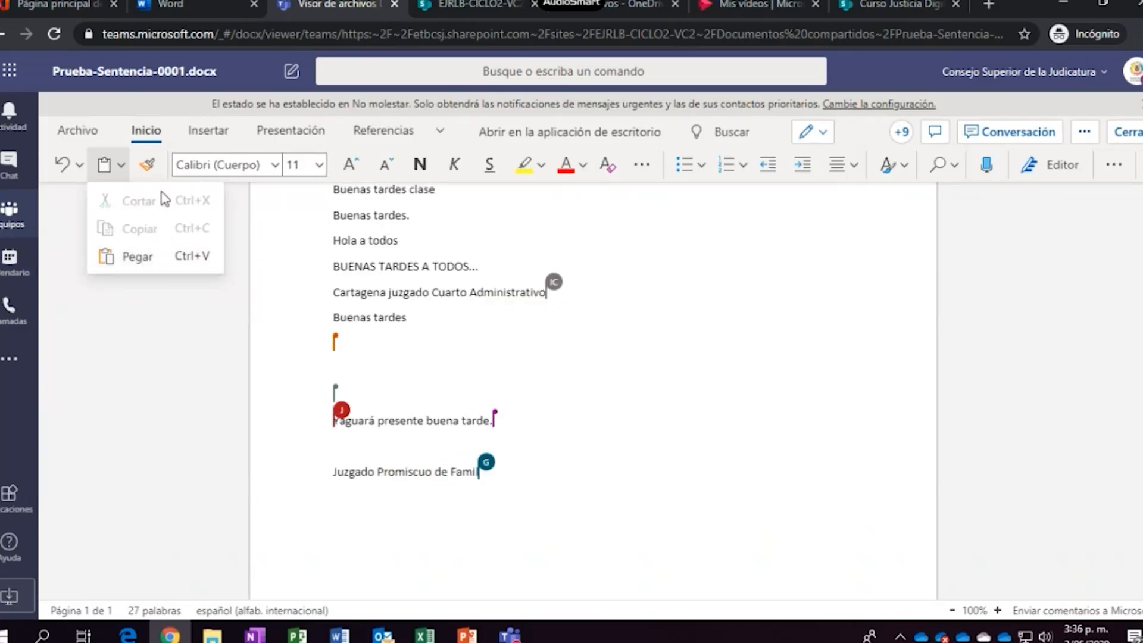
Try selecting the greeting and SINCELEJO lines, checking clipboard options and cancelling a format copy
left_click(429, 220)
left_click_drag(390, 242, 333, 245)
left_click(258, 232)
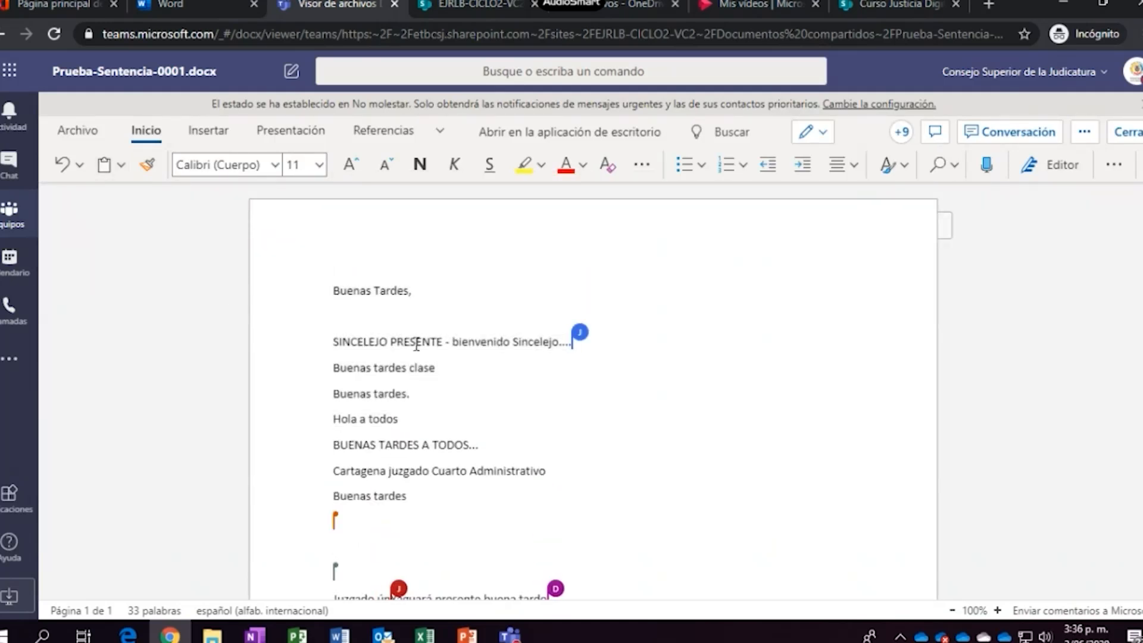
left_click_drag(429, 352, 333, 347)
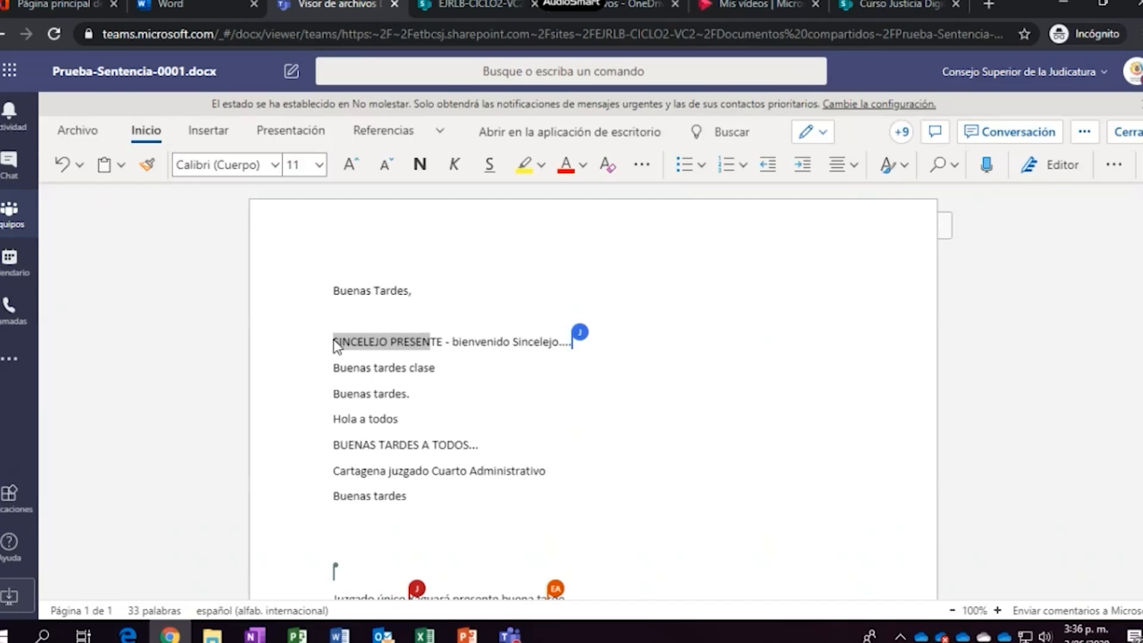
left_click(123, 164)
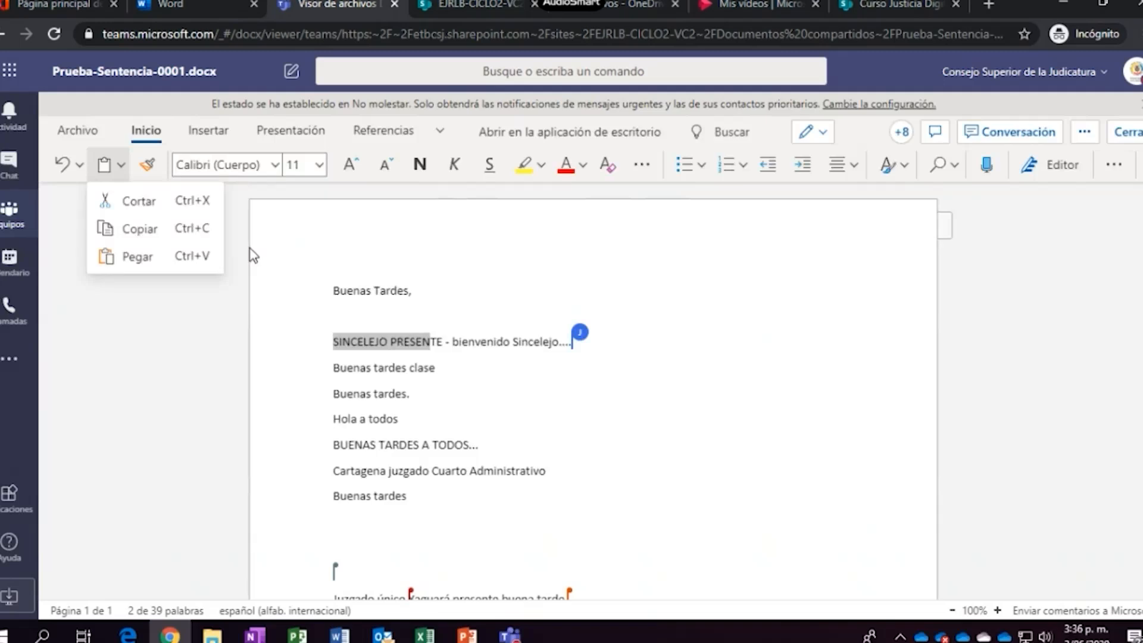
left_click(500, 292)
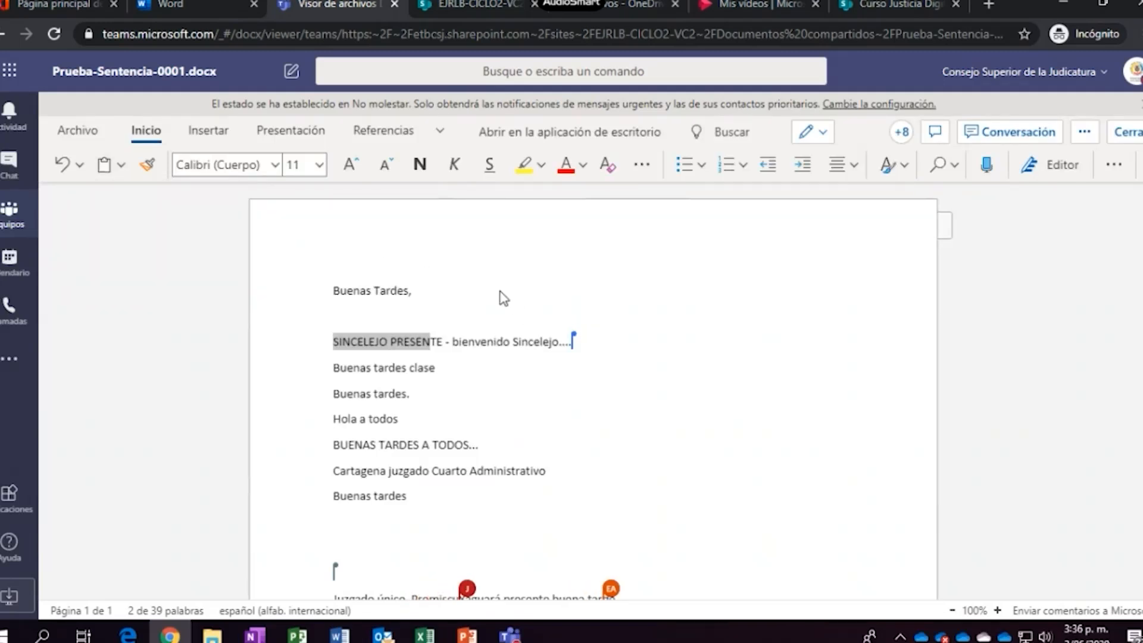
left_click(148, 169)
left_click(457, 445)
Format the BUENAS TARDES A TODOS... line in Times New Roman, coloured blue
left_click_drag(516, 445, 324, 452)
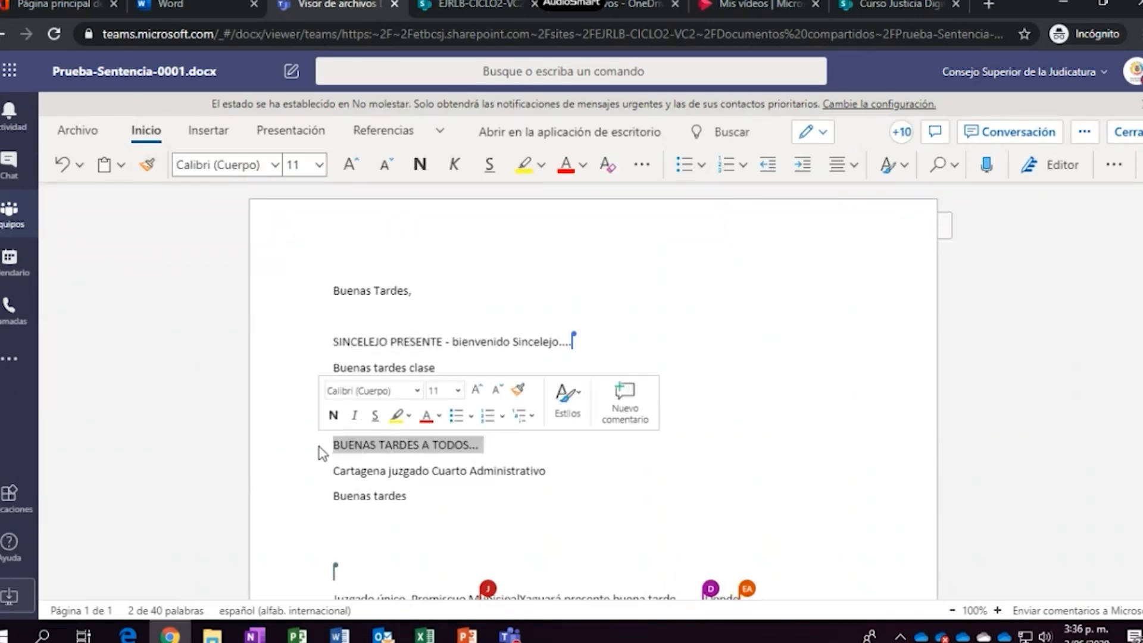
left_click(276, 166)
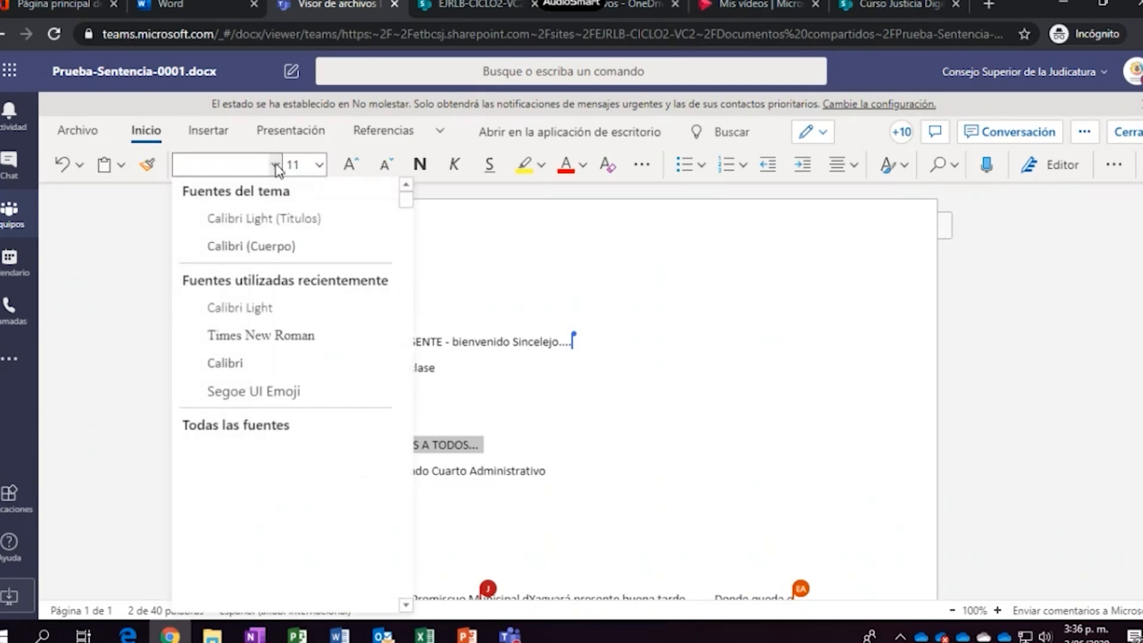
left_click(273, 337)
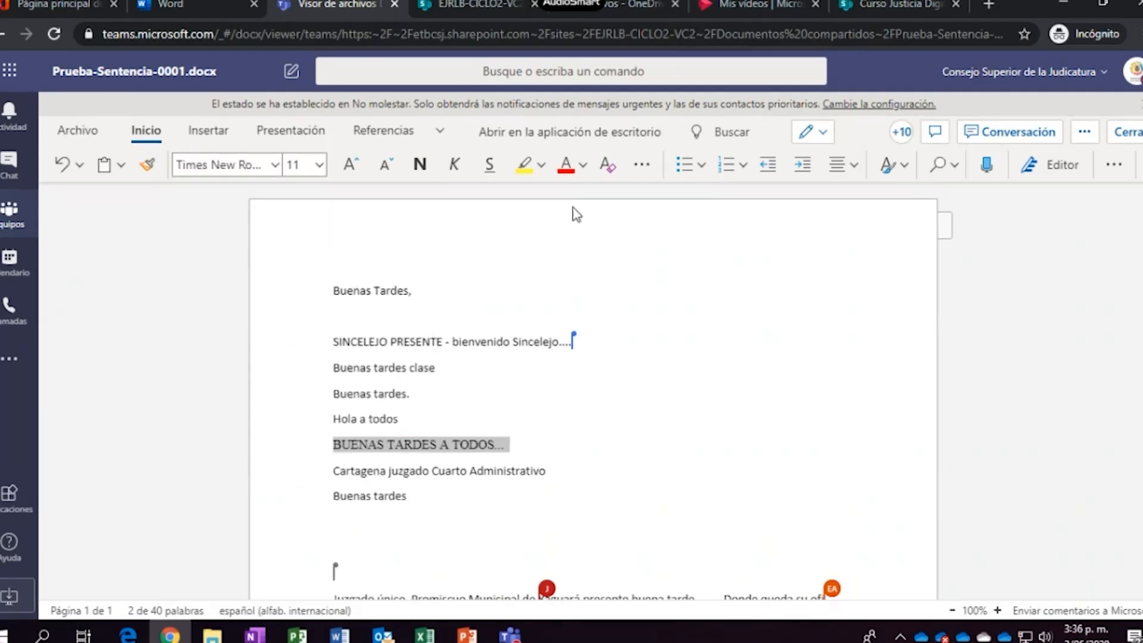
left_click(582, 165)
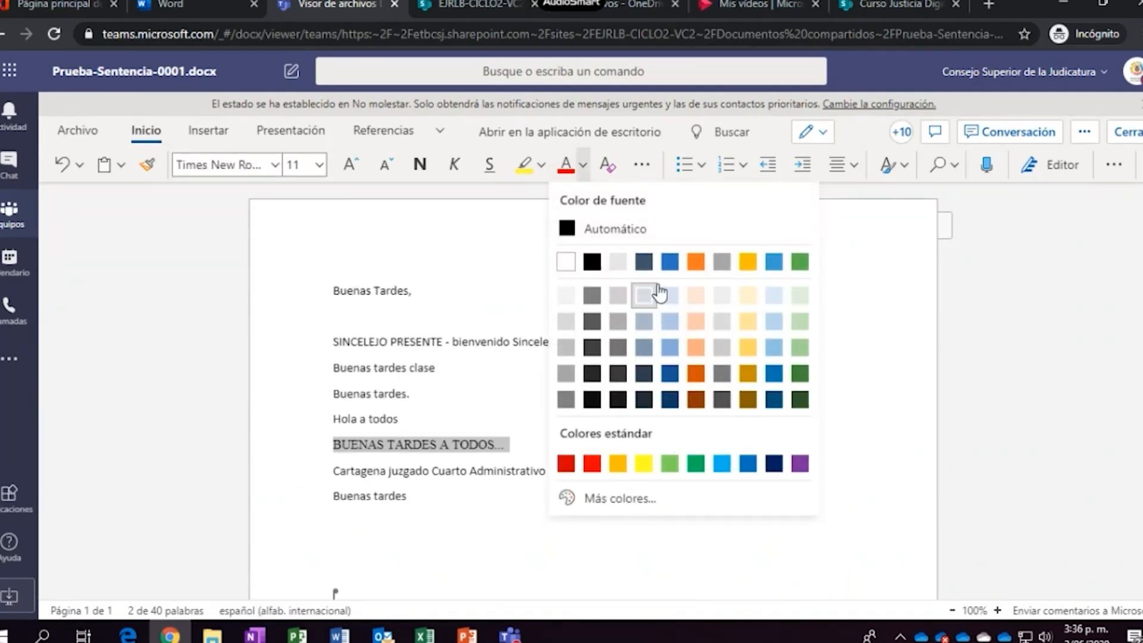
left_click(669, 261)
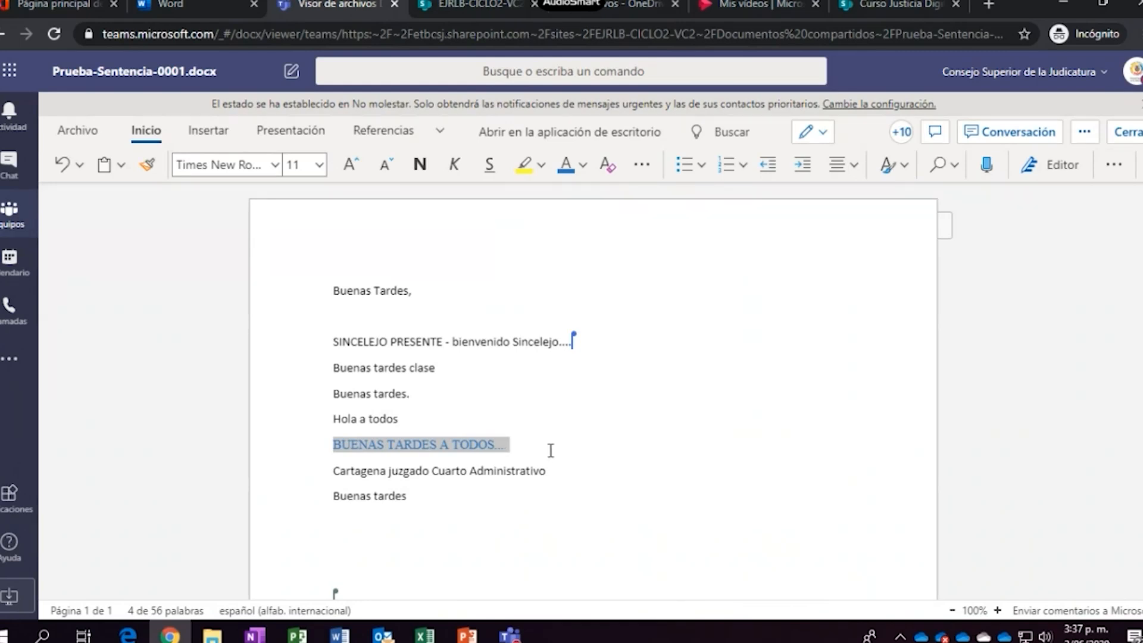
Paint the blue Times New Roman format onto SINCELEJO PRESENTE and both Buenas tardes lines
left_click(147, 167)
left_click_drag(595, 344, 304, 348)
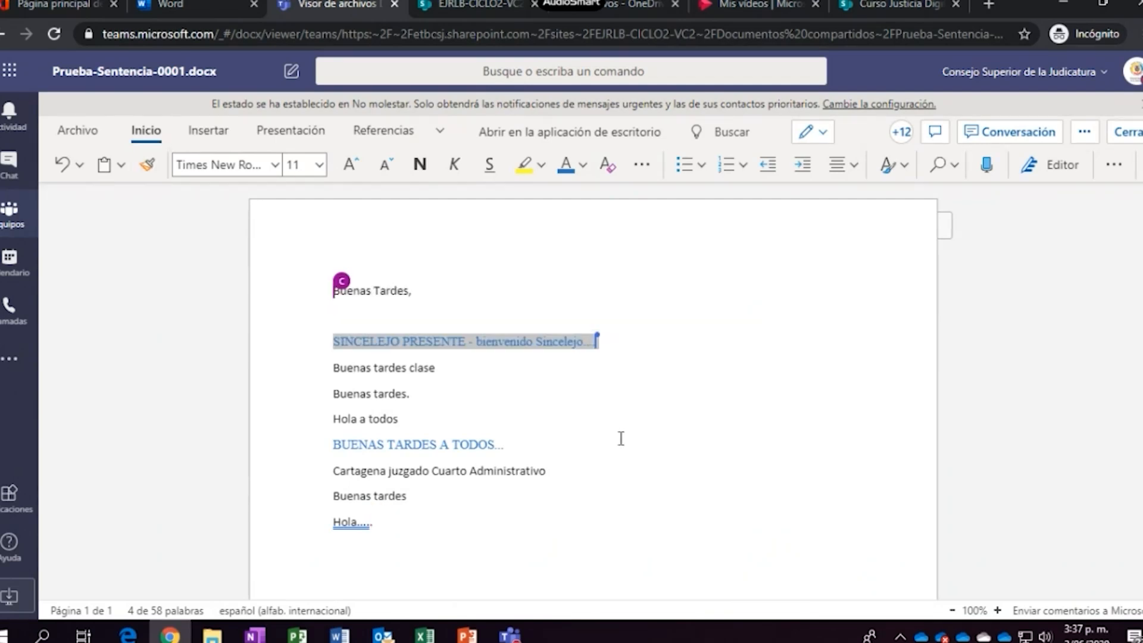
left_click_drag(509, 448, 331, 453)
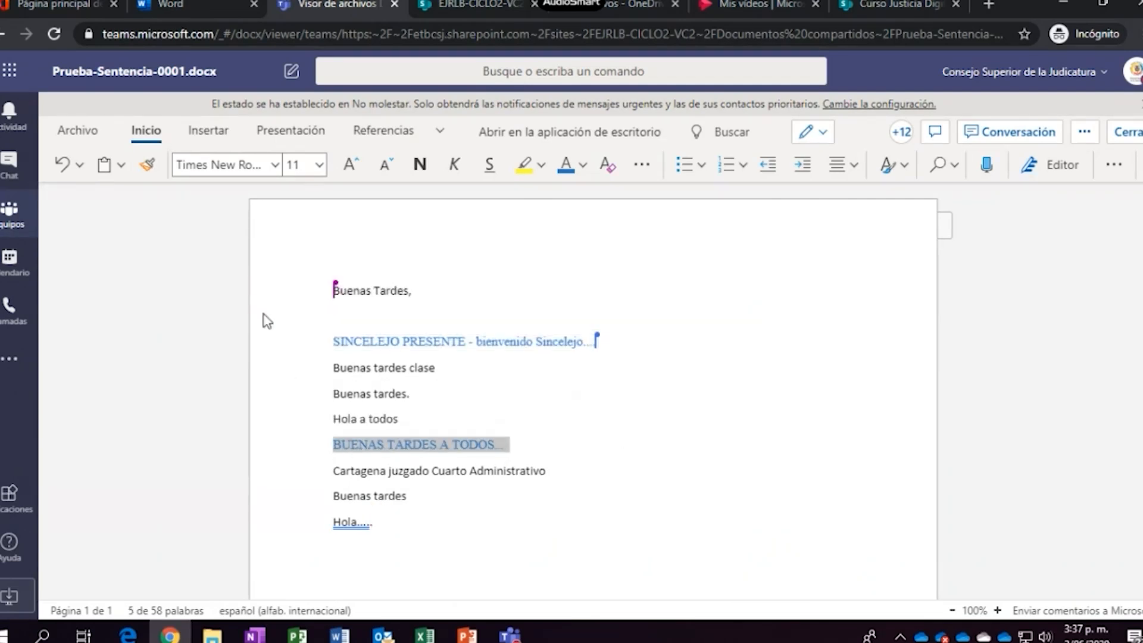
left_click(148, 167)
left_click_drag(474, 375, 311, 383)
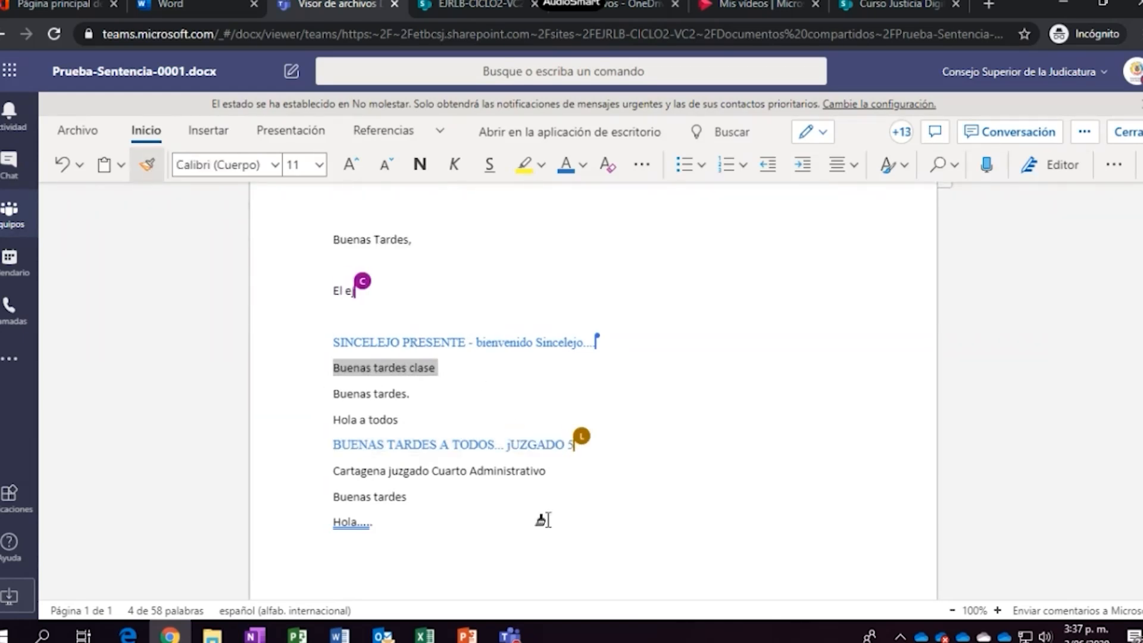
left_click_drag(408, 391, 316, 401)
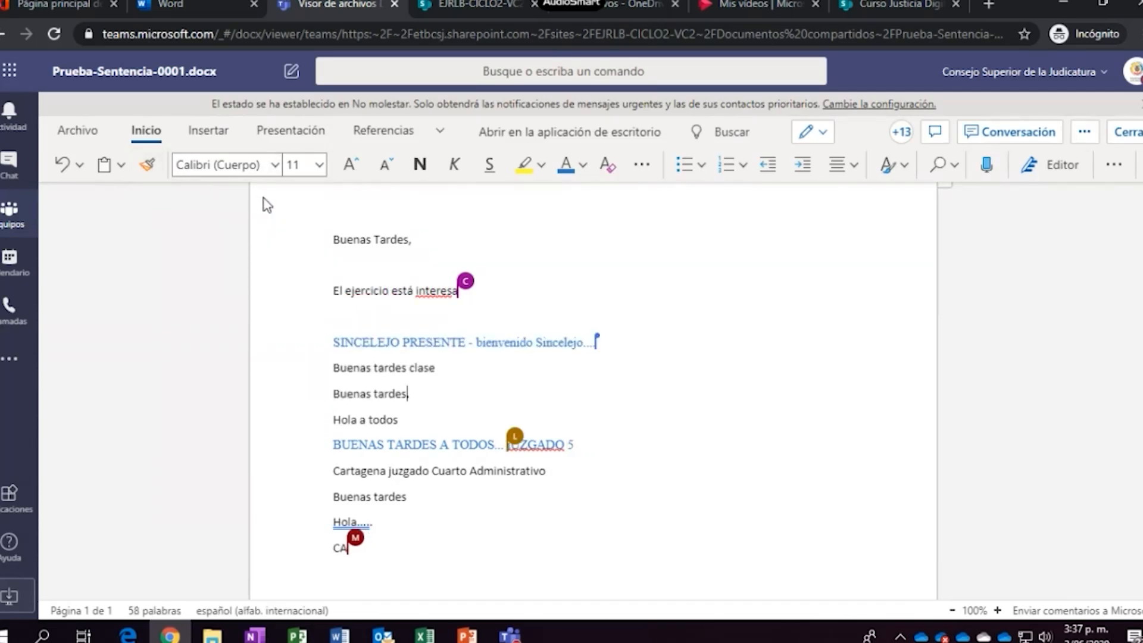
Make 'Buenas tardes clase' and 'Buenas tardes.' bold, after trying larger and smaller sizes
left_click_drag(454, 383, 298, 370)
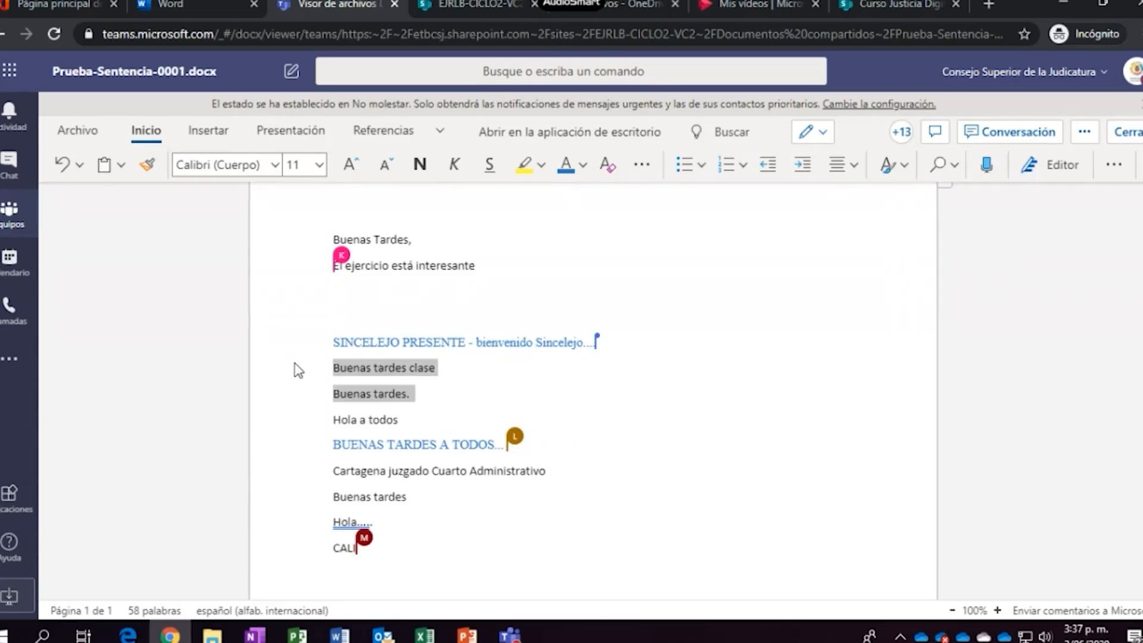
left_click(348, 168)
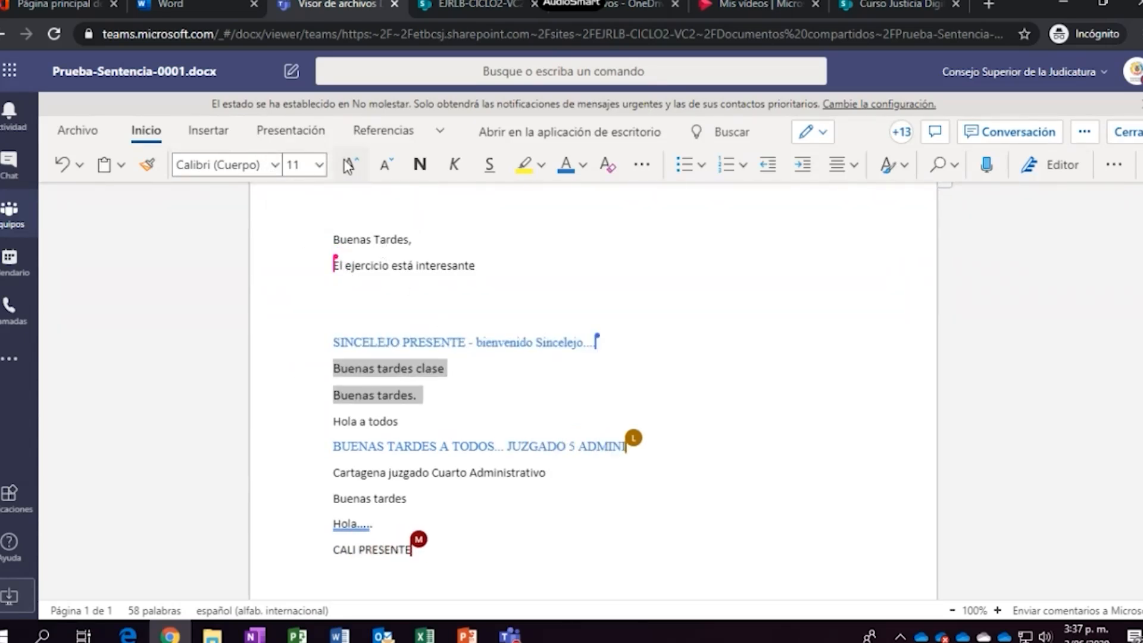
left_click(349, 167)
left_click(348, 167)
left_click(388, 167)
left_click(388, 166)
left_click(388, 167)
left_click(420, 165)
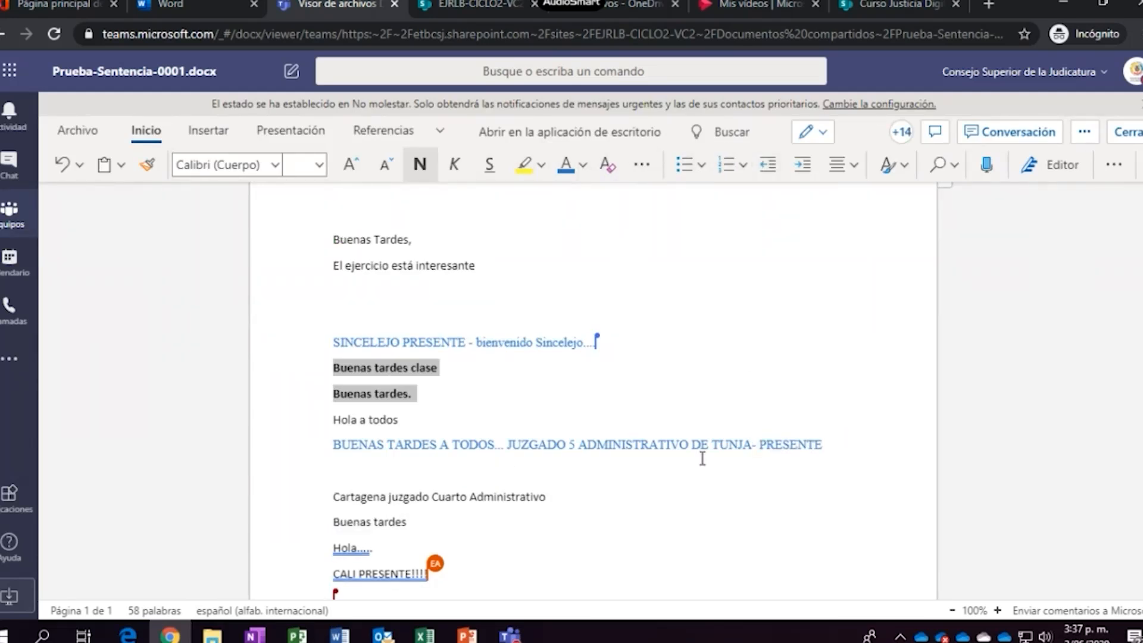
Scroll down to the Pasto greeting and complete the line 'Un café para el frio.'
scroll(681, 510, "down", 4)
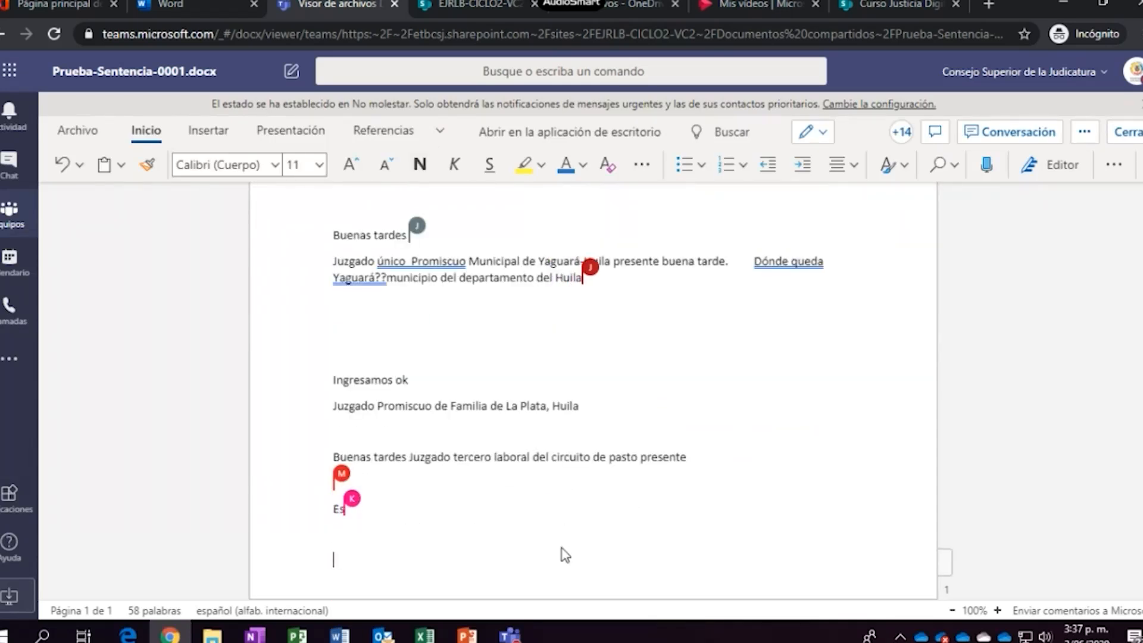
scroll(565, 555, "down", 2)
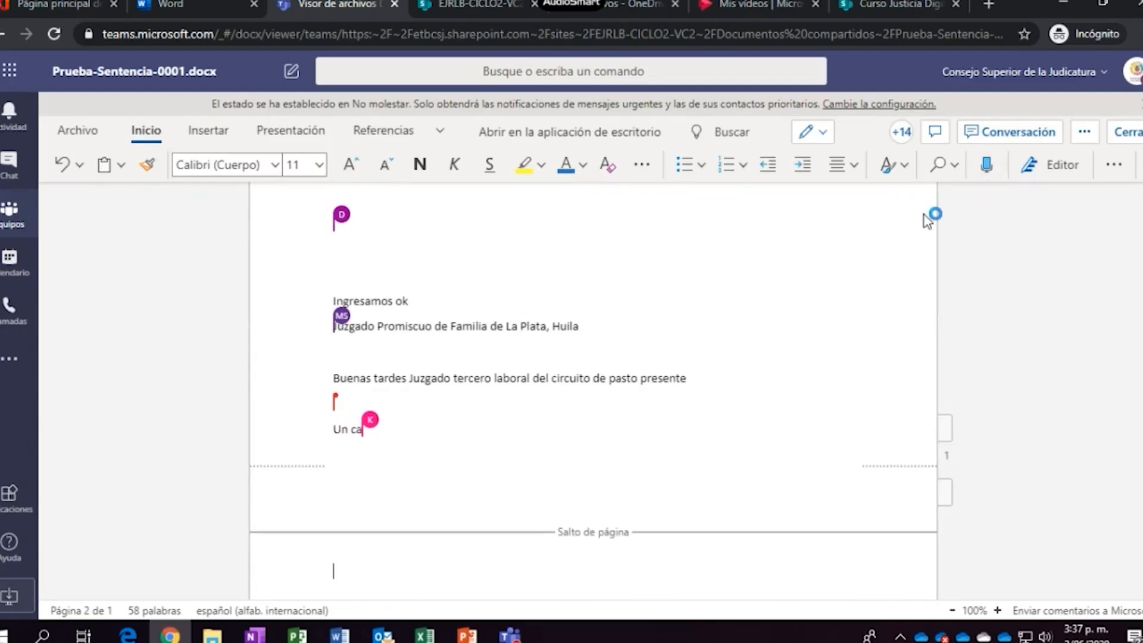
scroll(695, 487, "down", 2)
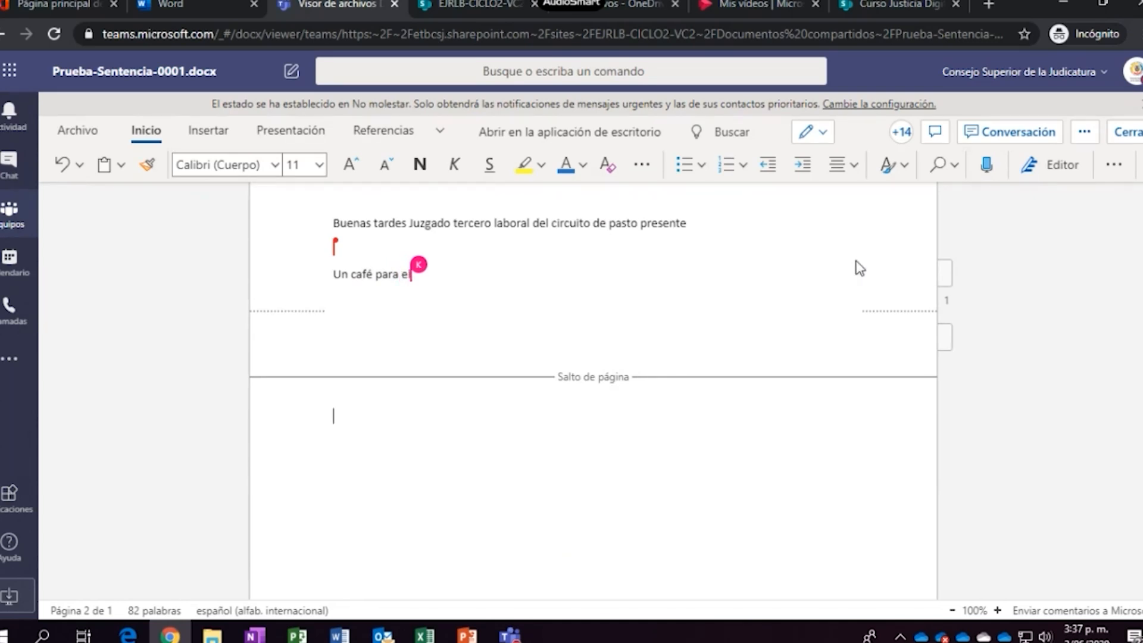
type("o.")
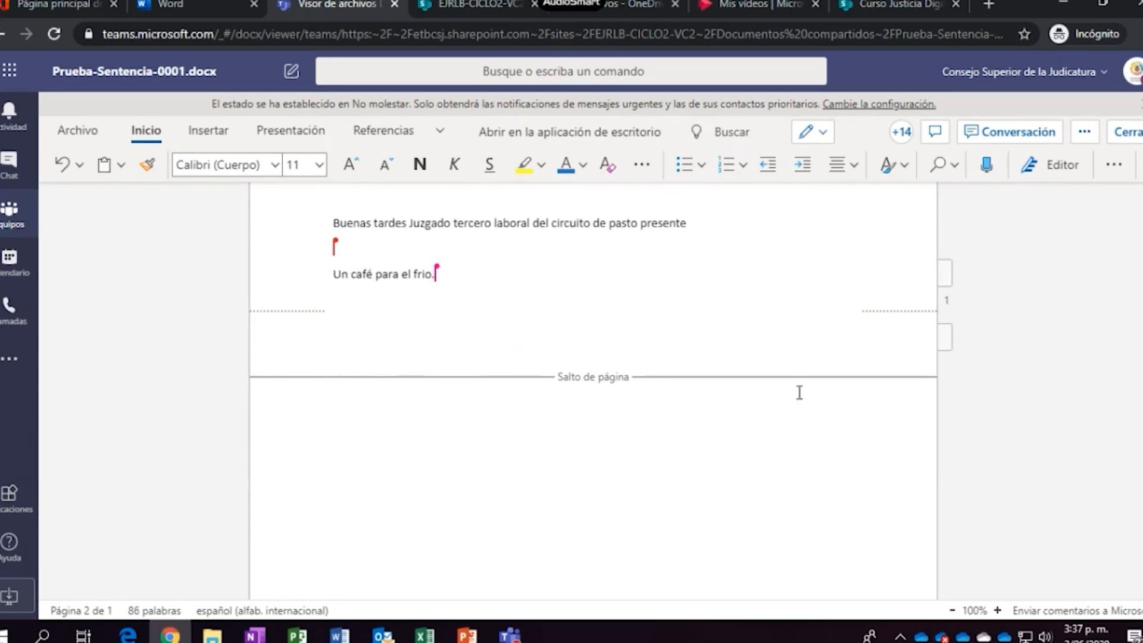
Dictate the paragraph explaining Dictar with microphone access allowed, then select its closing words
left_click(988, 169)
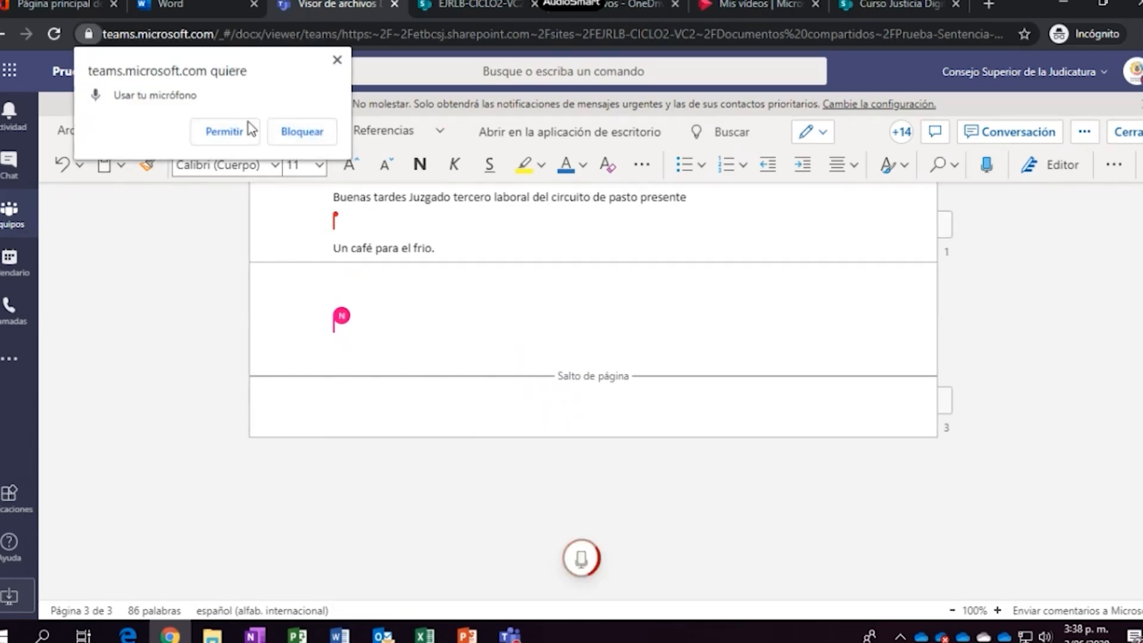
left_click(225, 131)
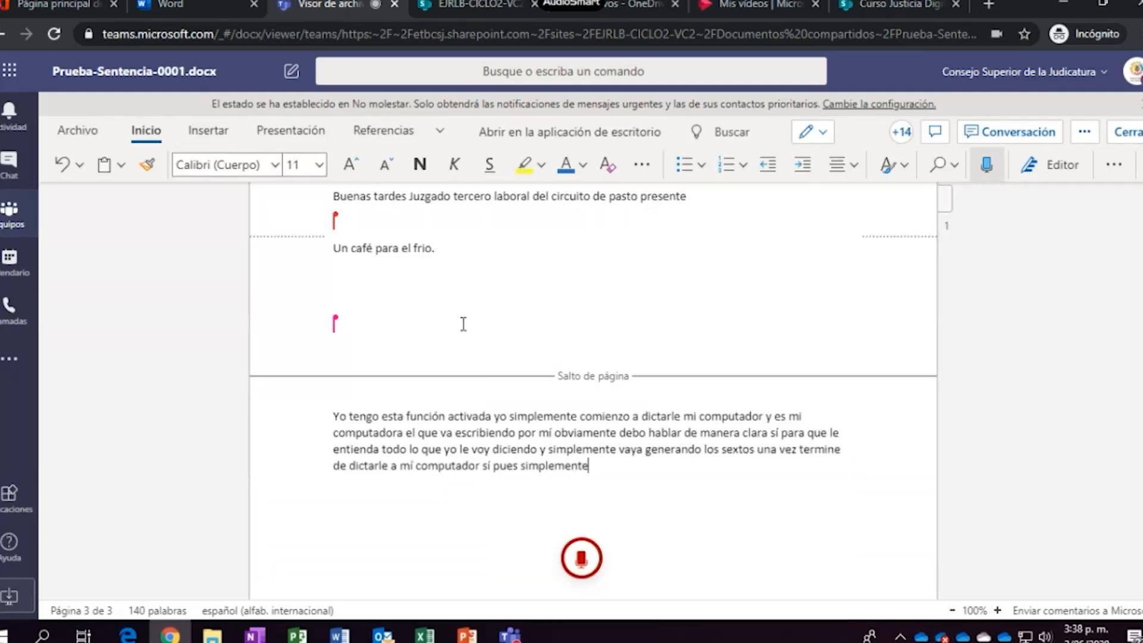
mouse_move(592, 570)
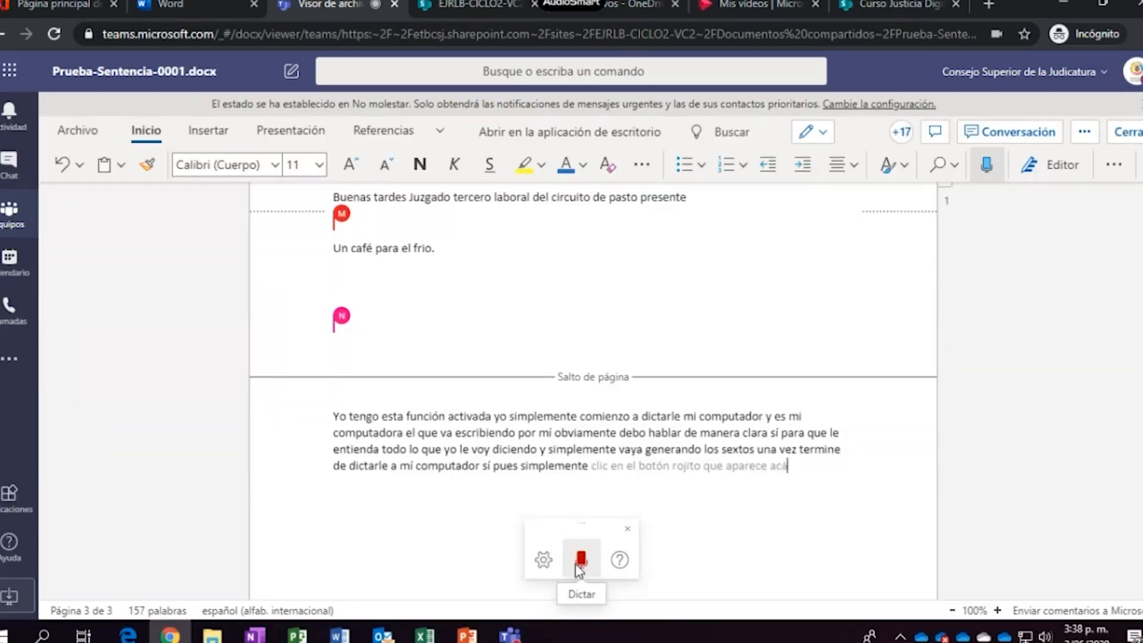
left_click(577, 565)
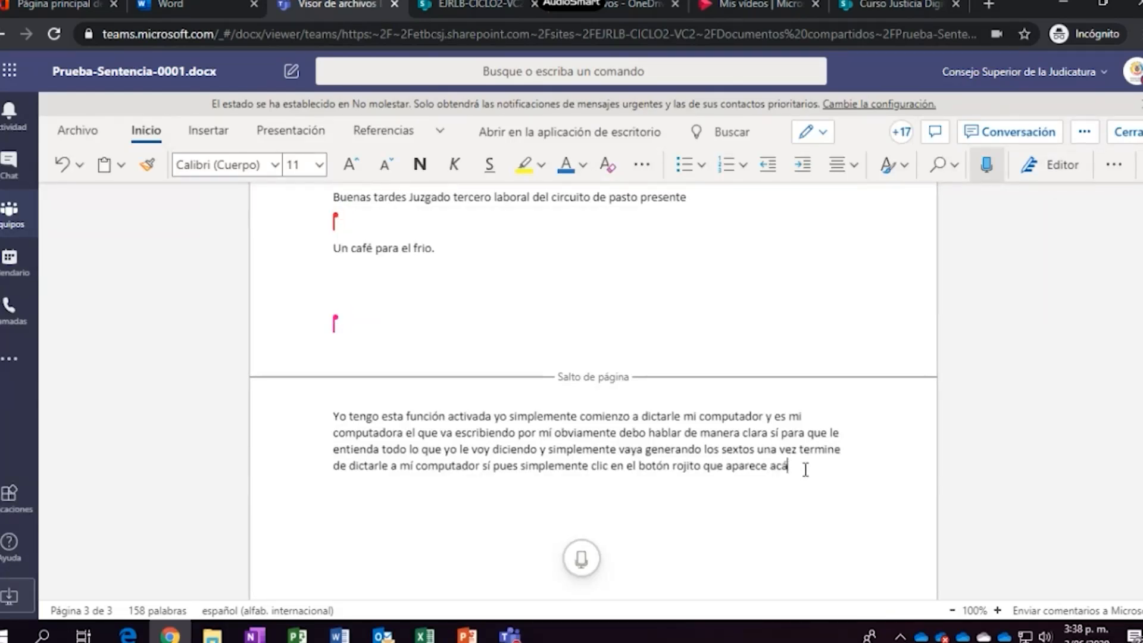
left_click_drag(804, 470, 570, 465)
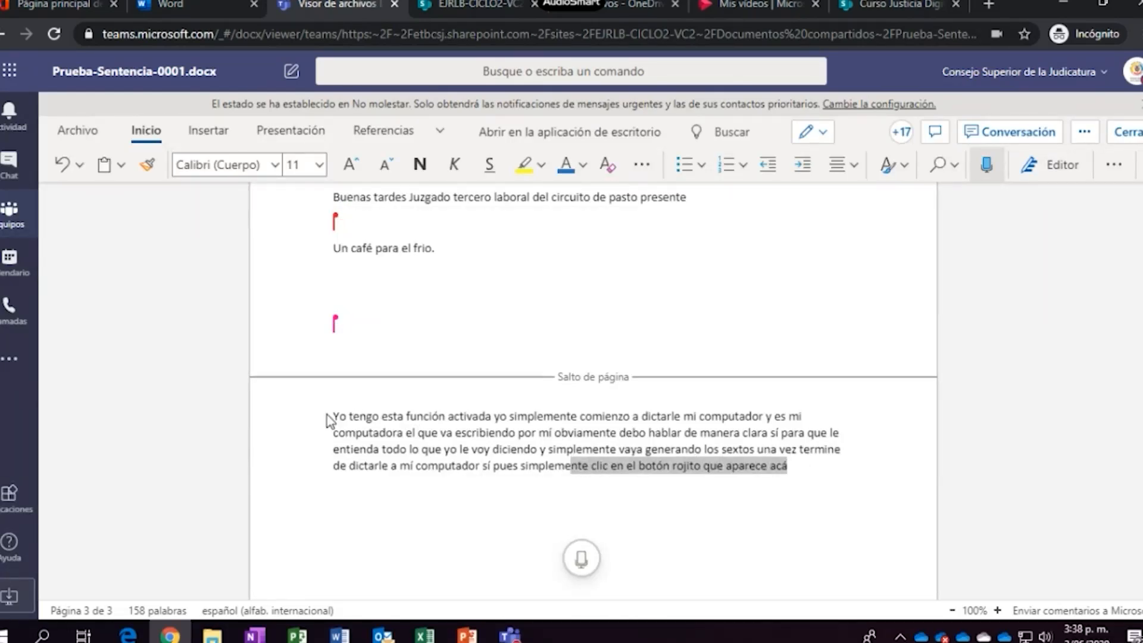
left_click(809, 465)
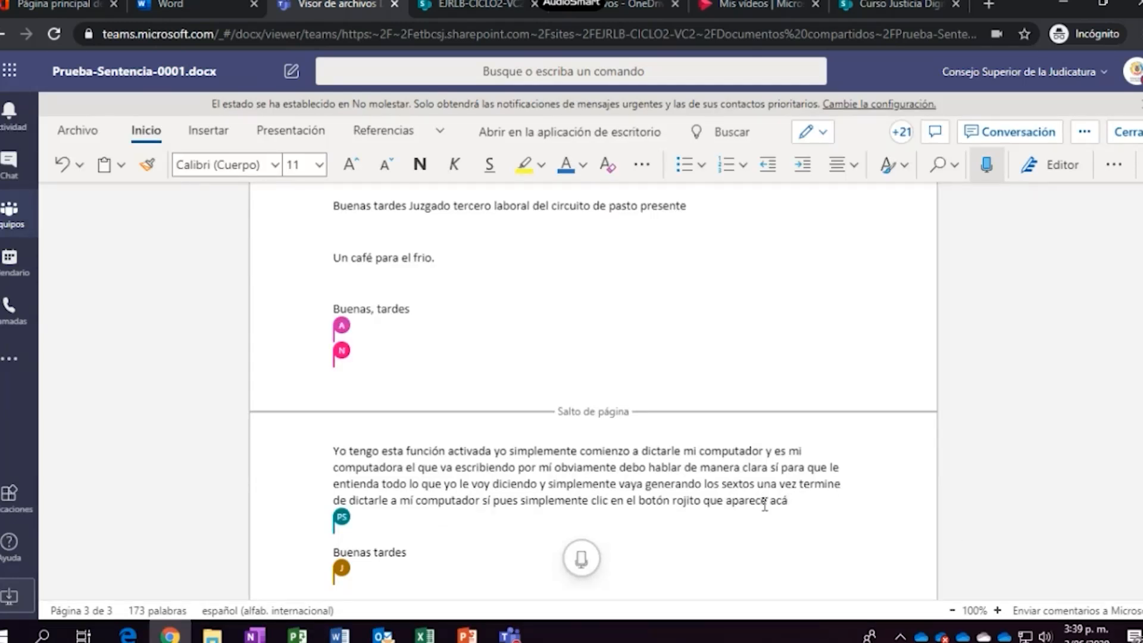
scroll(765, 505, "up", 4)
scroll(765, 505, "down", 6)
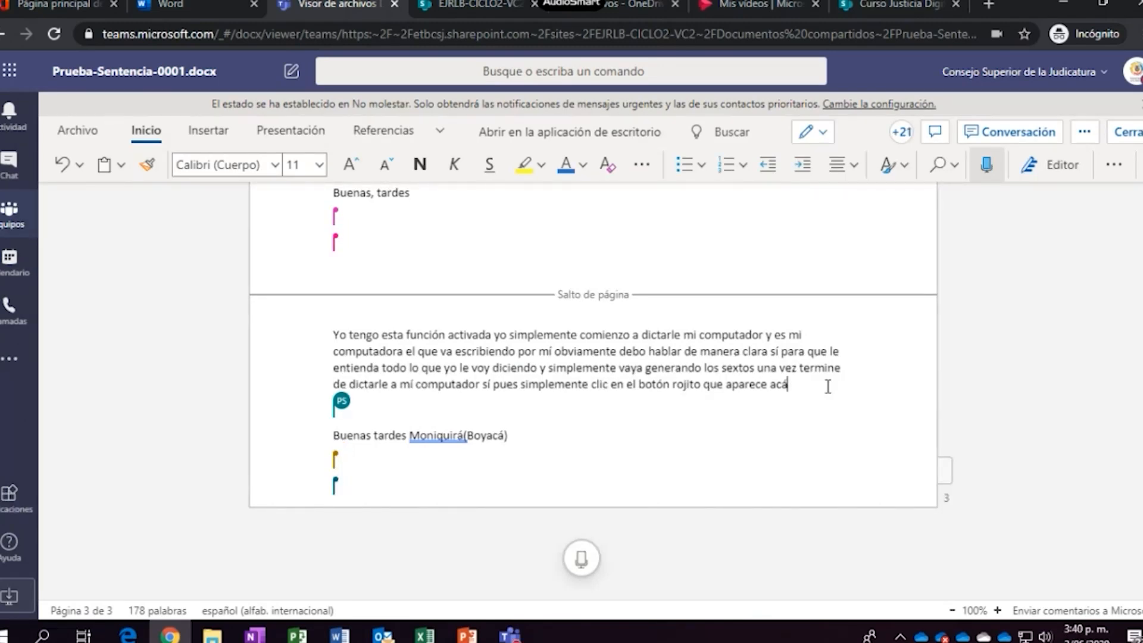
left_click(986, 167)
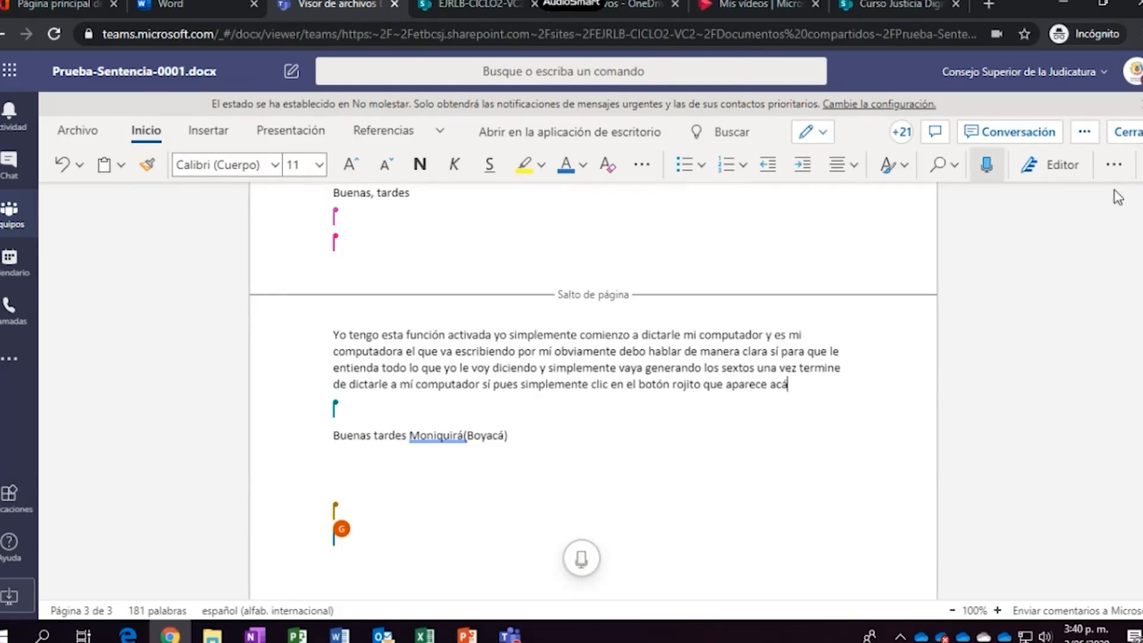
left_click(1115, 169)
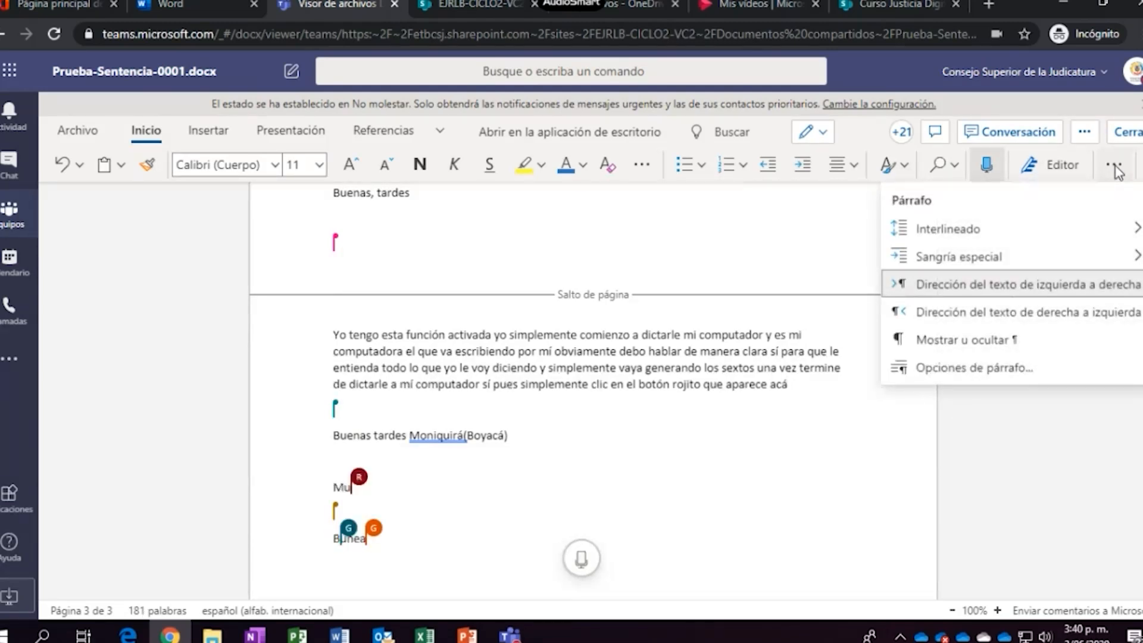
left_click(1117, 173)
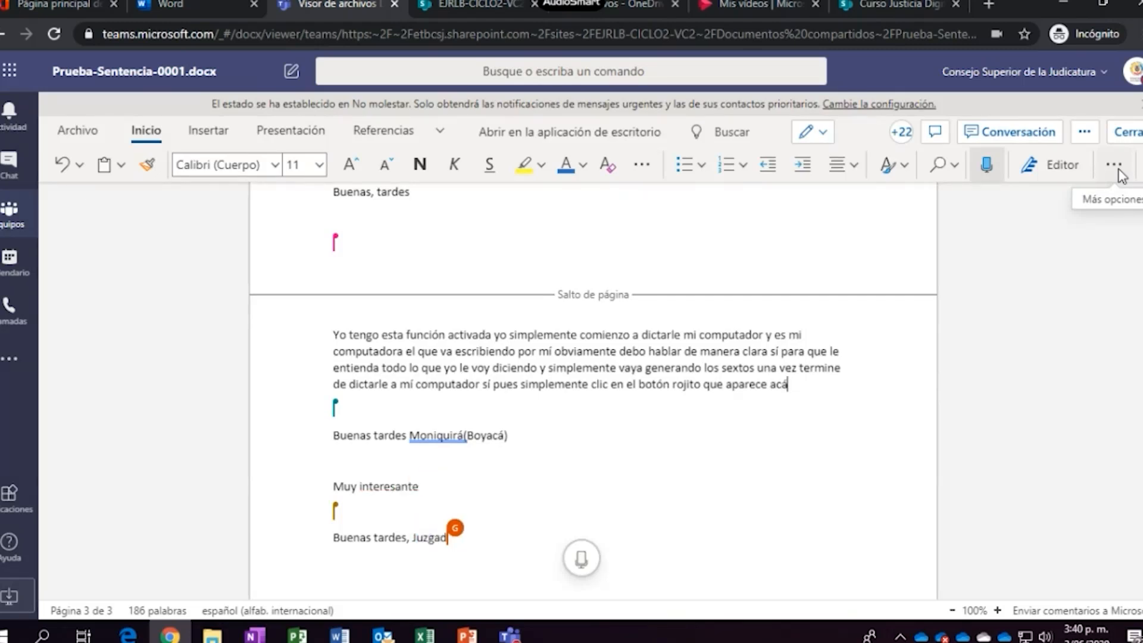
left_click(1121, 174)
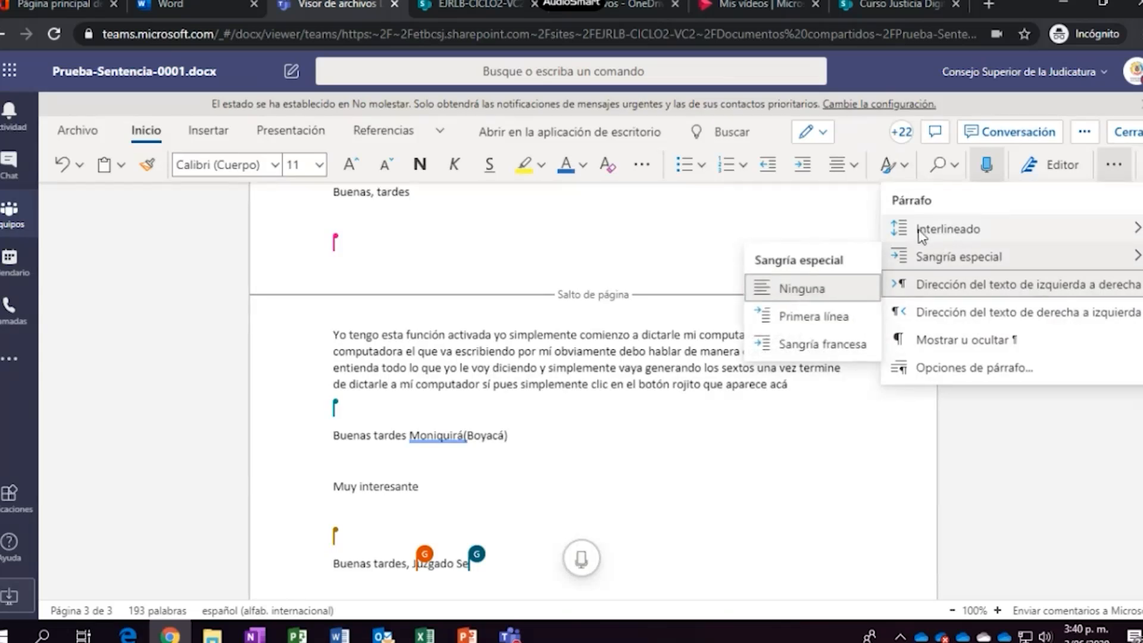
mouse_move(955, 233)
mouse_move(964, 260)
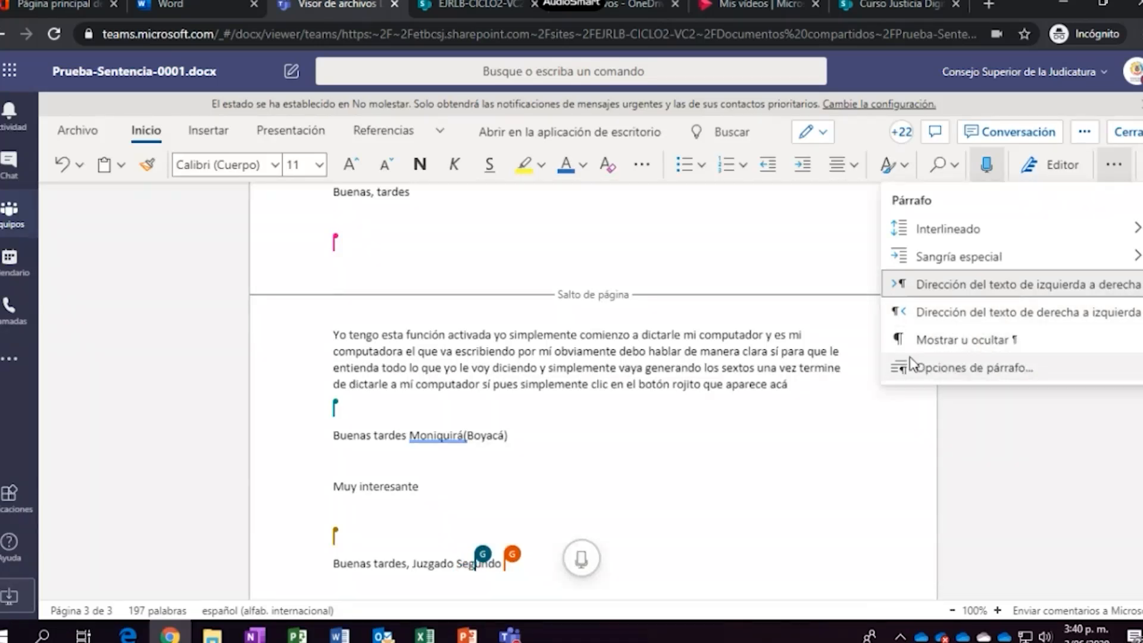
left_click(602, 277)
Insert a 2x2 table below the line ending 'de Familia de Pereira'
left_click(214, 133)
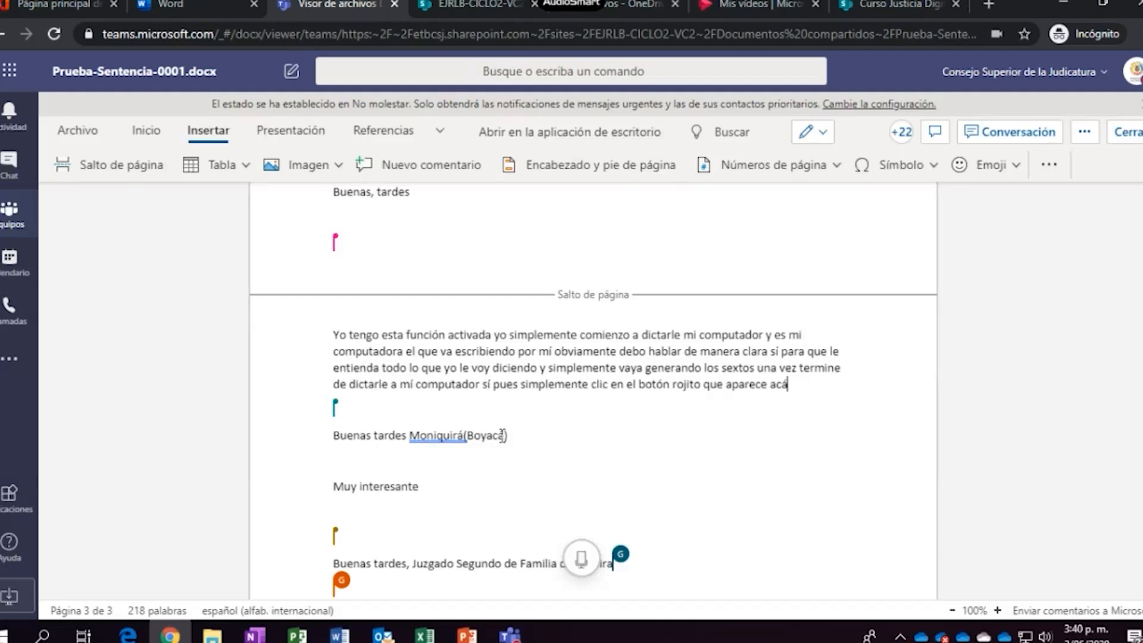
scroll(502, 435, "down", 3)
left_click(445, 465)
key("Return")
key("Return")
key("Return")
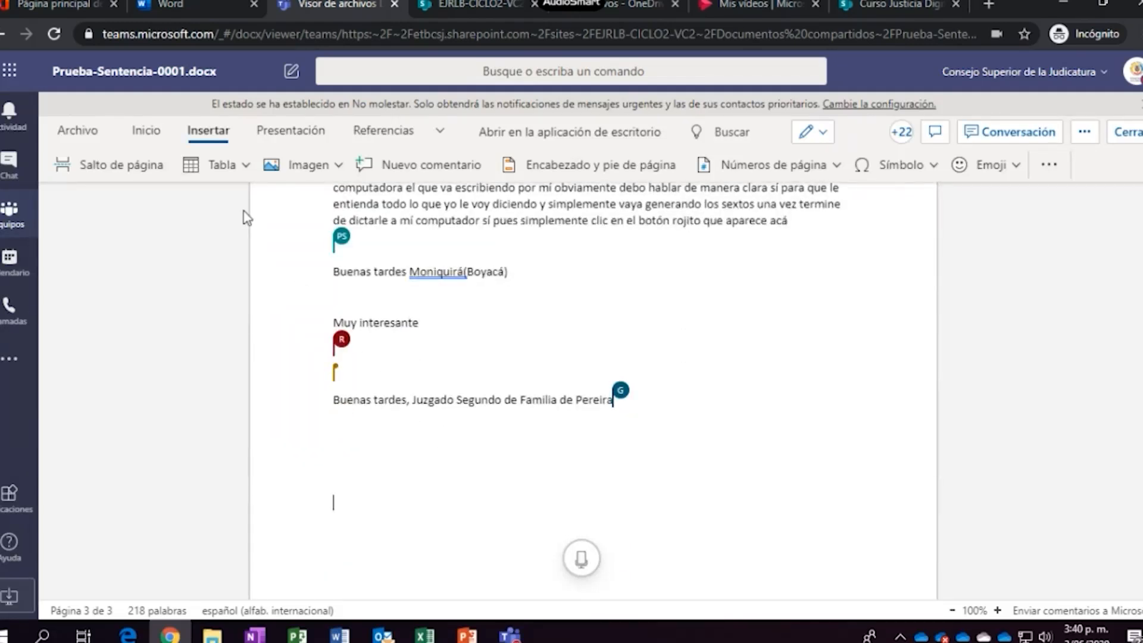
left_click(242, 170)
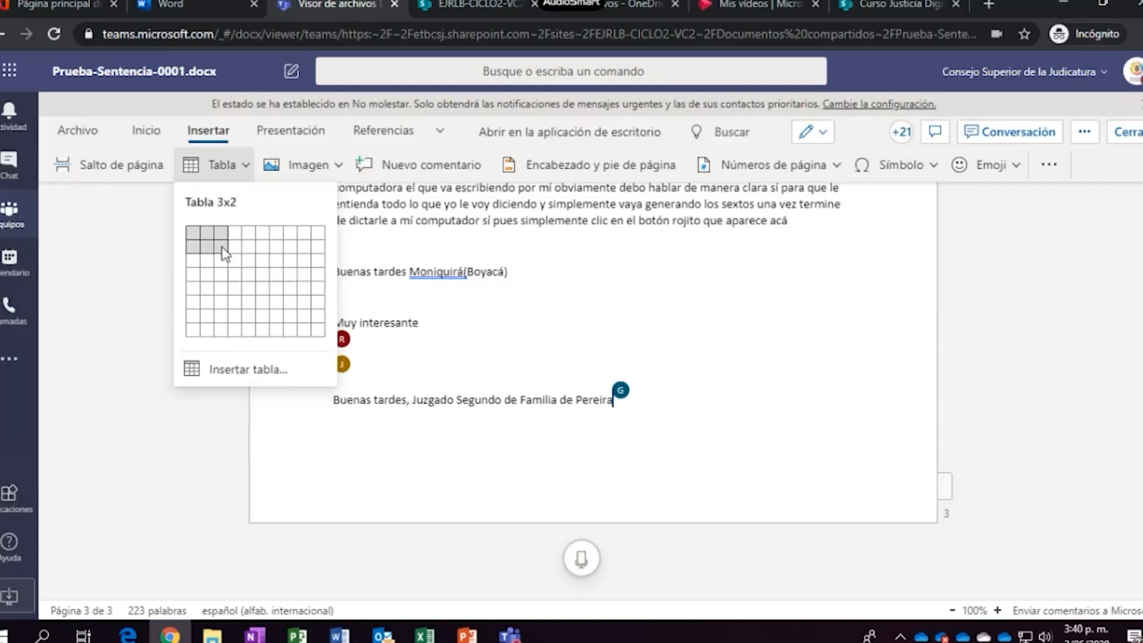
left_click(209, 246)
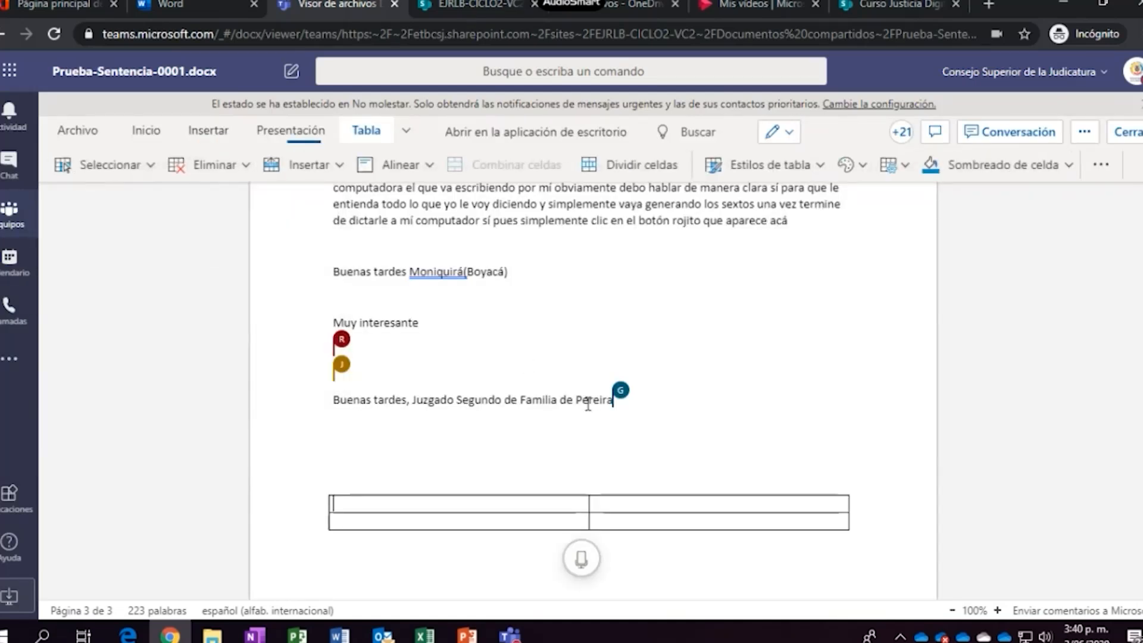
Select the new table and bring up the Tabla formatting tools
scroll(761, 501, "down", 1)
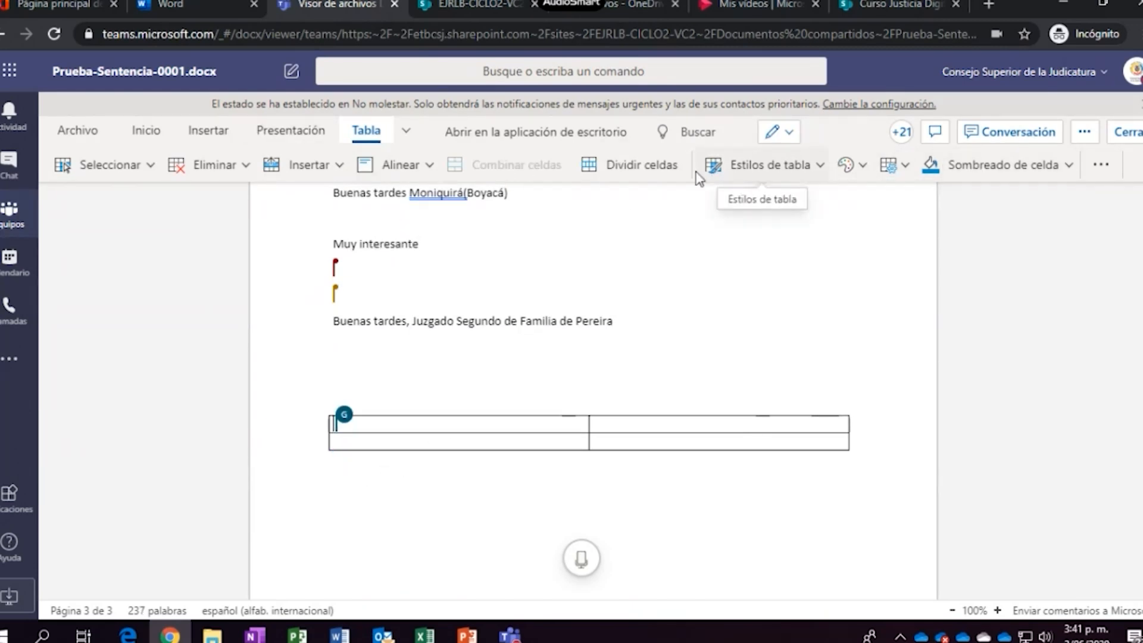
left_click(209, 131)
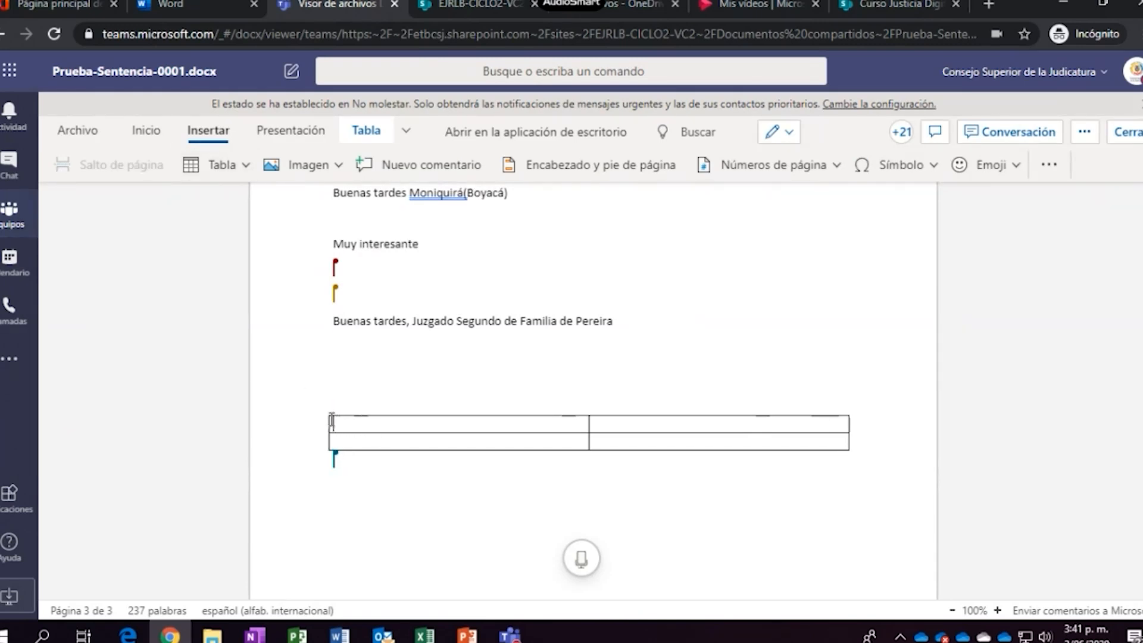
left_click_drag(351, 422, 477, 462)
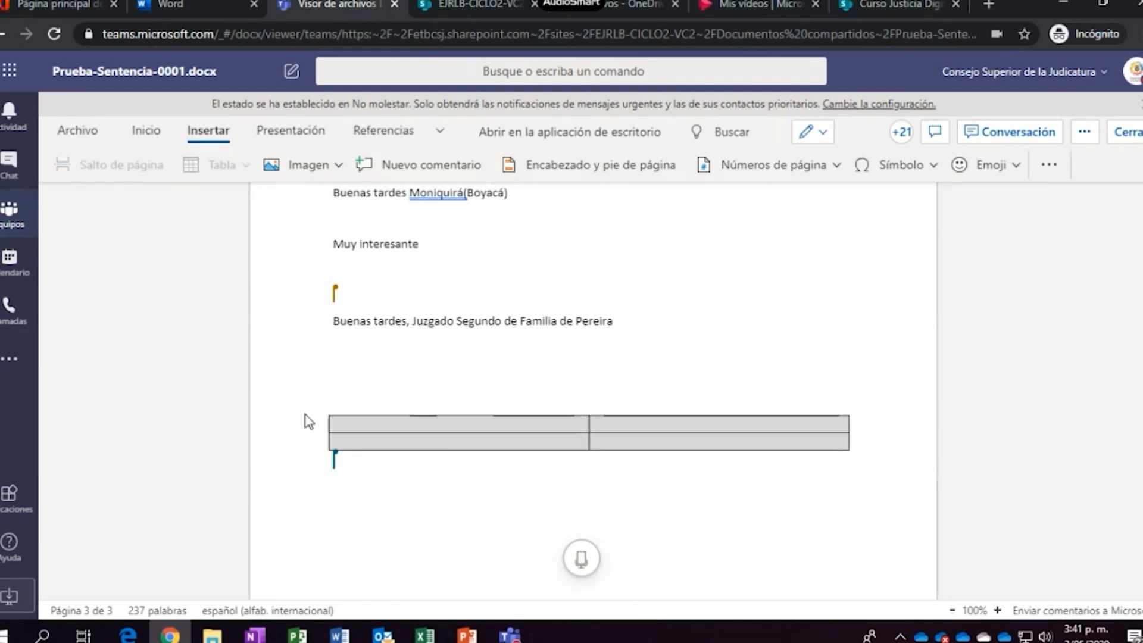
left_click(385, 437)
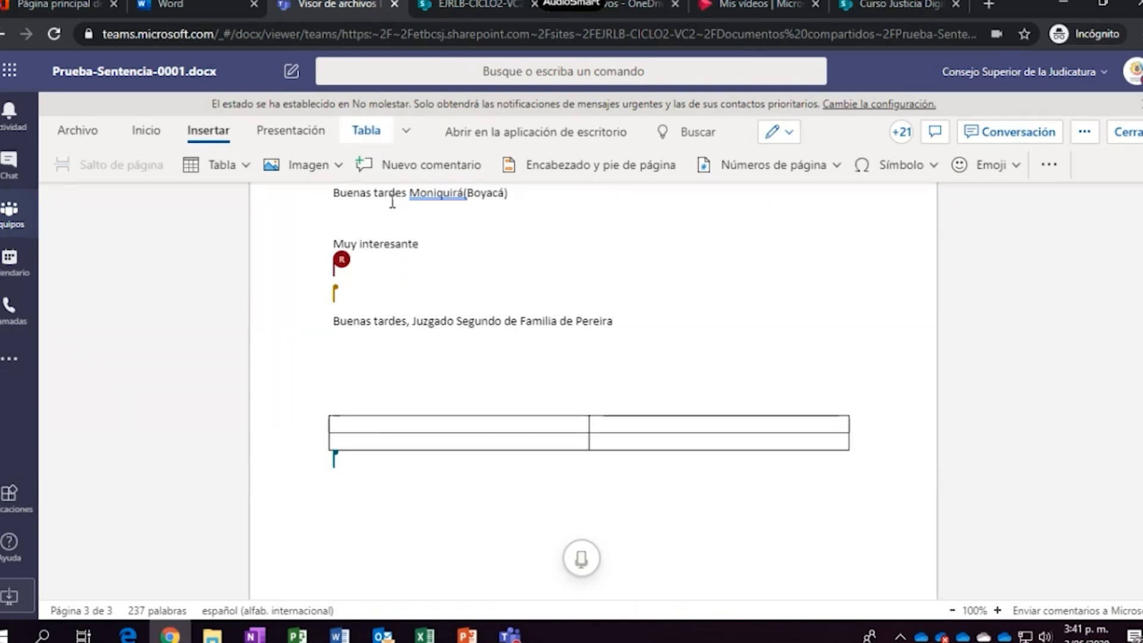
left_click(367, 137)
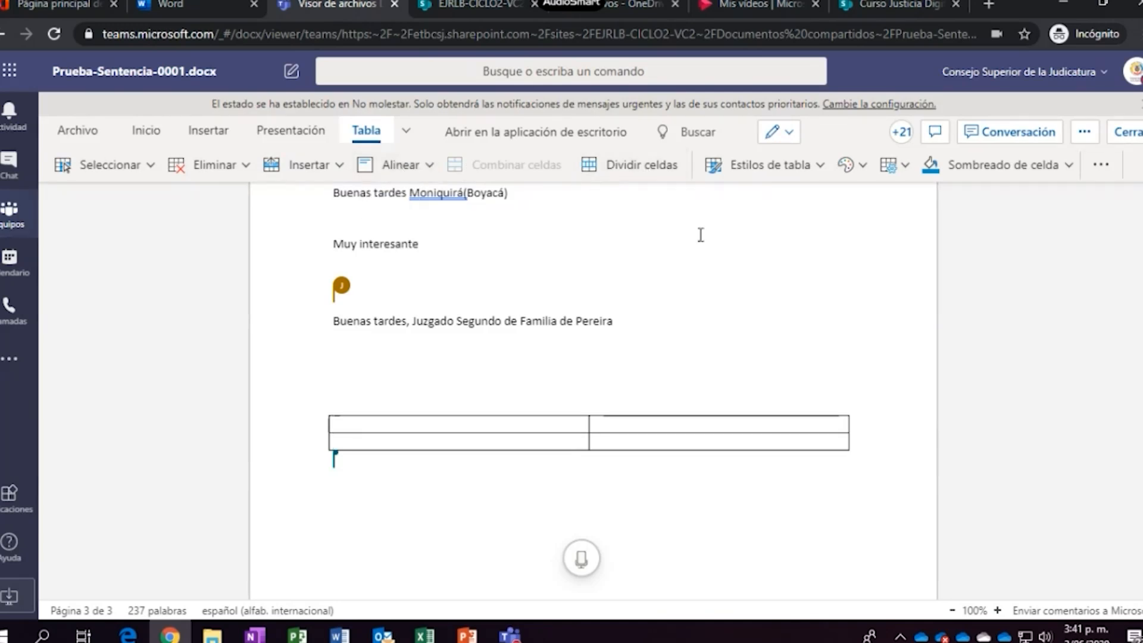
left_click(821, 167)
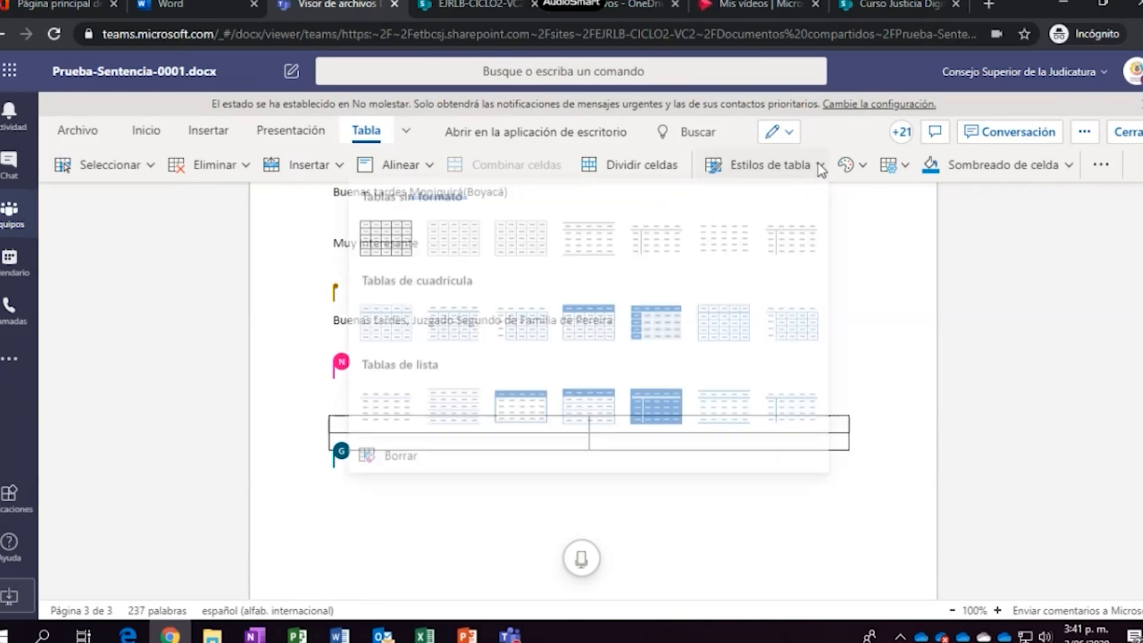
left_click(664, 331)
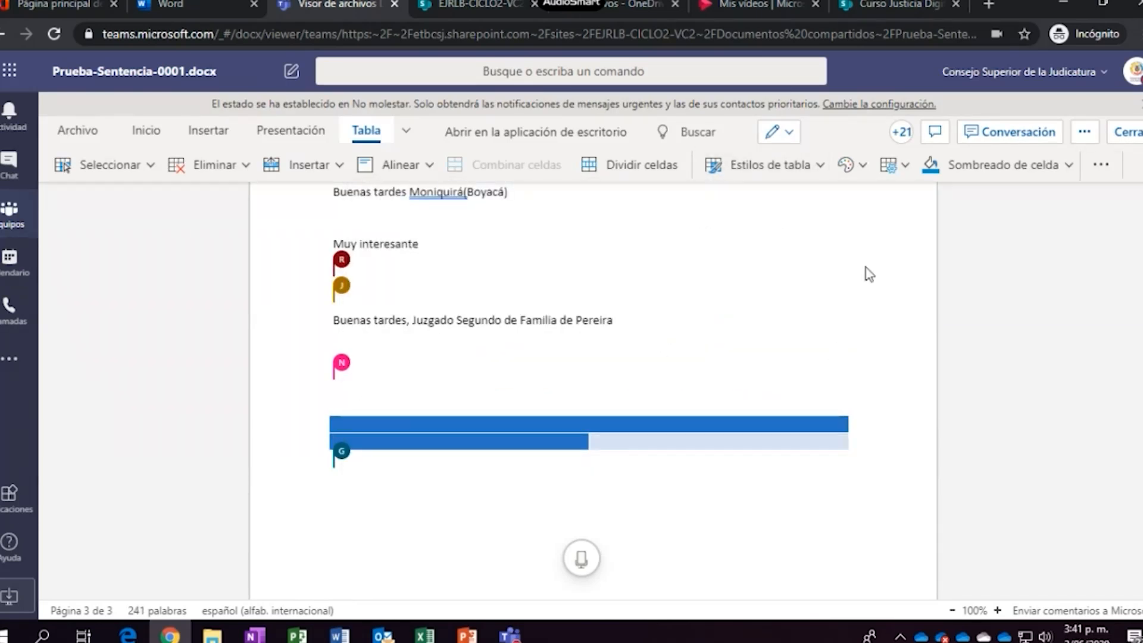
left_click(822, 166)
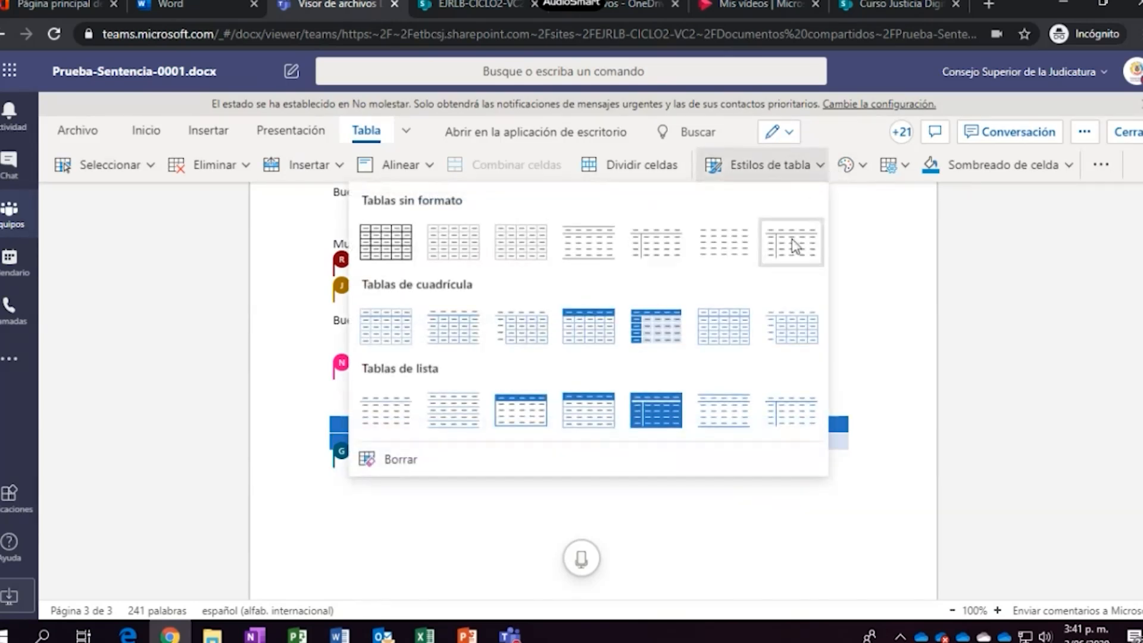
left_click(809, 257)
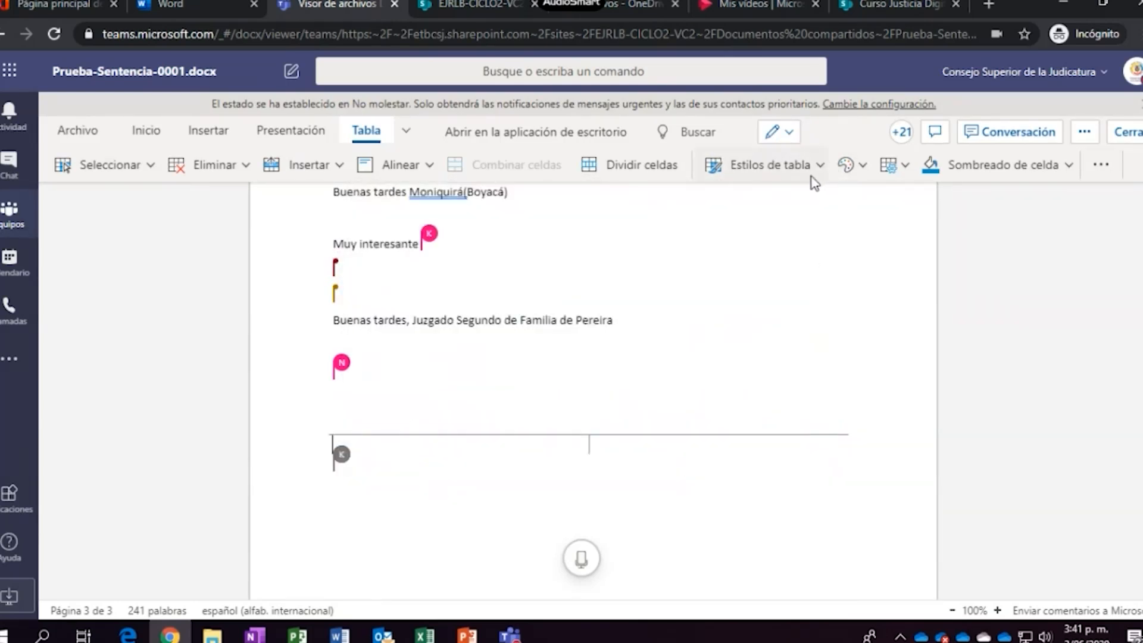
left_click(816, 169)
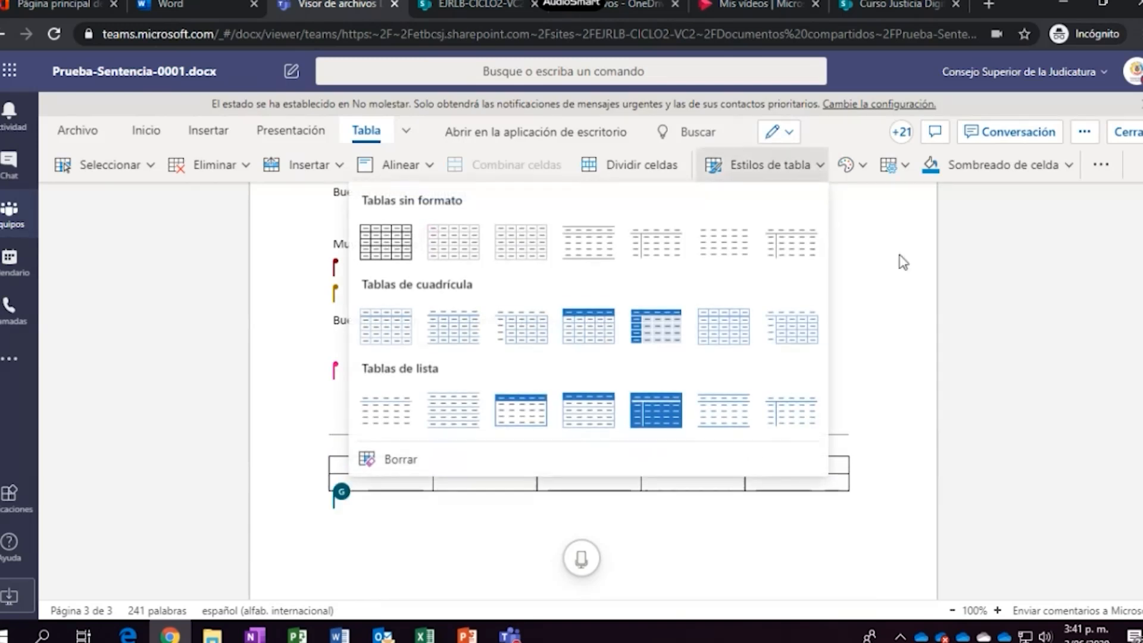
left_click(920, 285)
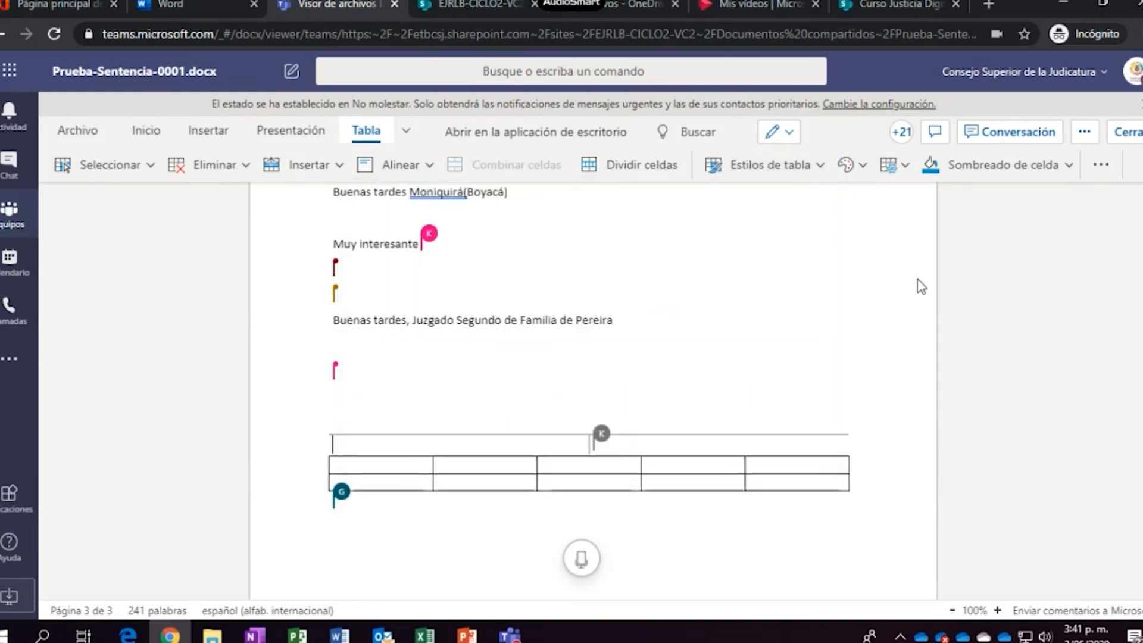
left_click(324, 493)
left_click(323, 494)
left_click(323, 494)
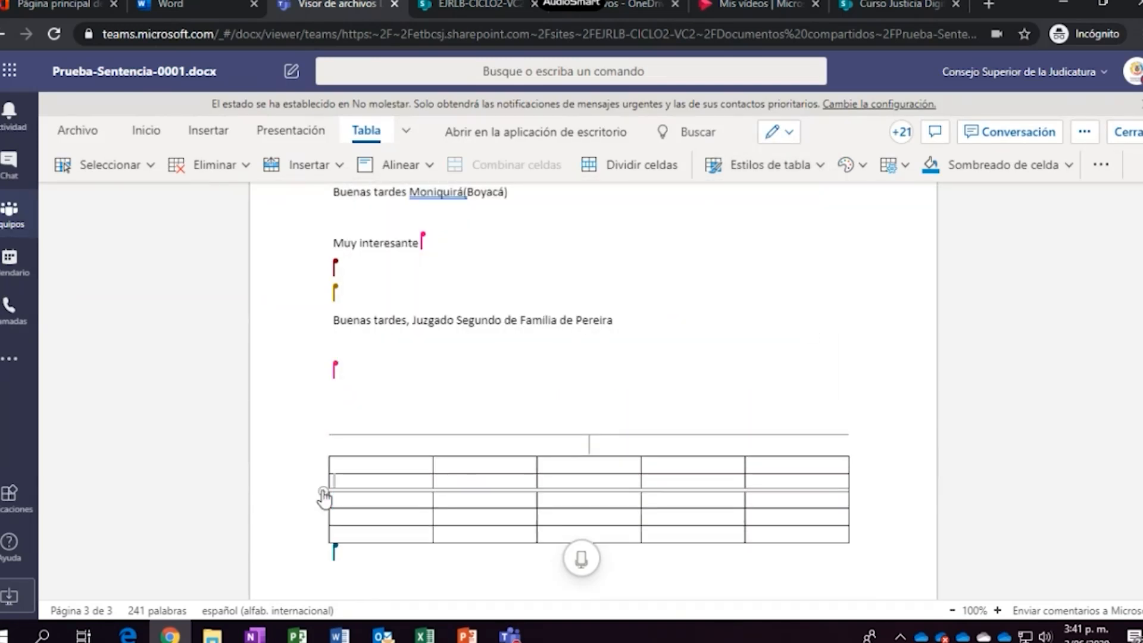
left_click(323, 494)
left_click(323, 494)
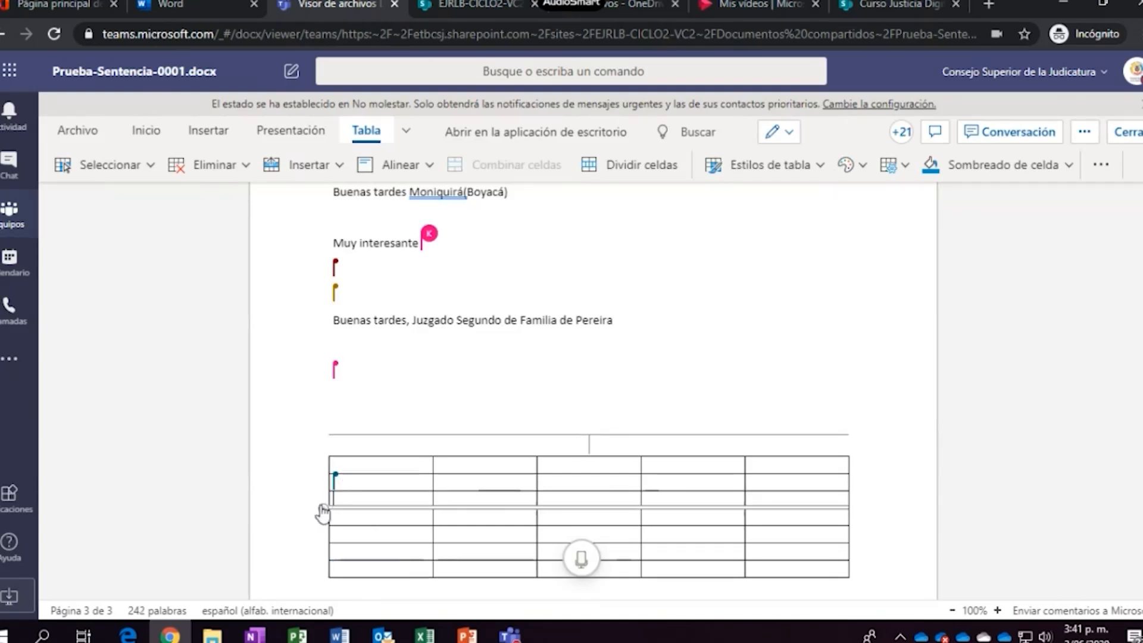
left_click(541, 449)
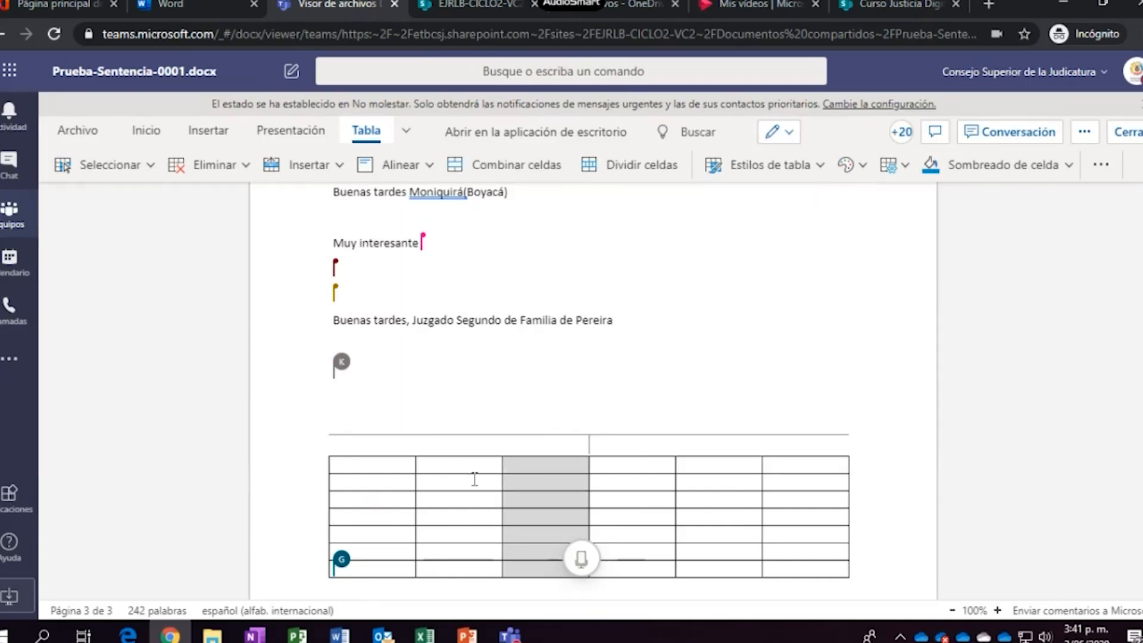
left_click(457, 466)
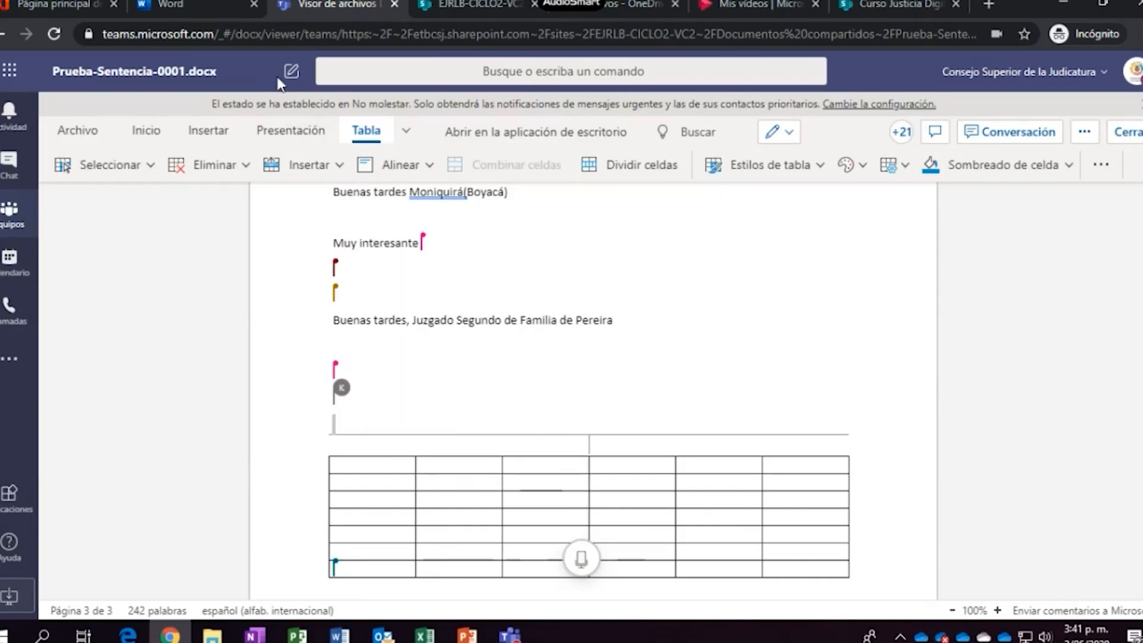
Try Imagen > Este dispositivo, cancel the upload, and show the picture source choices again
left_click(200, 141)
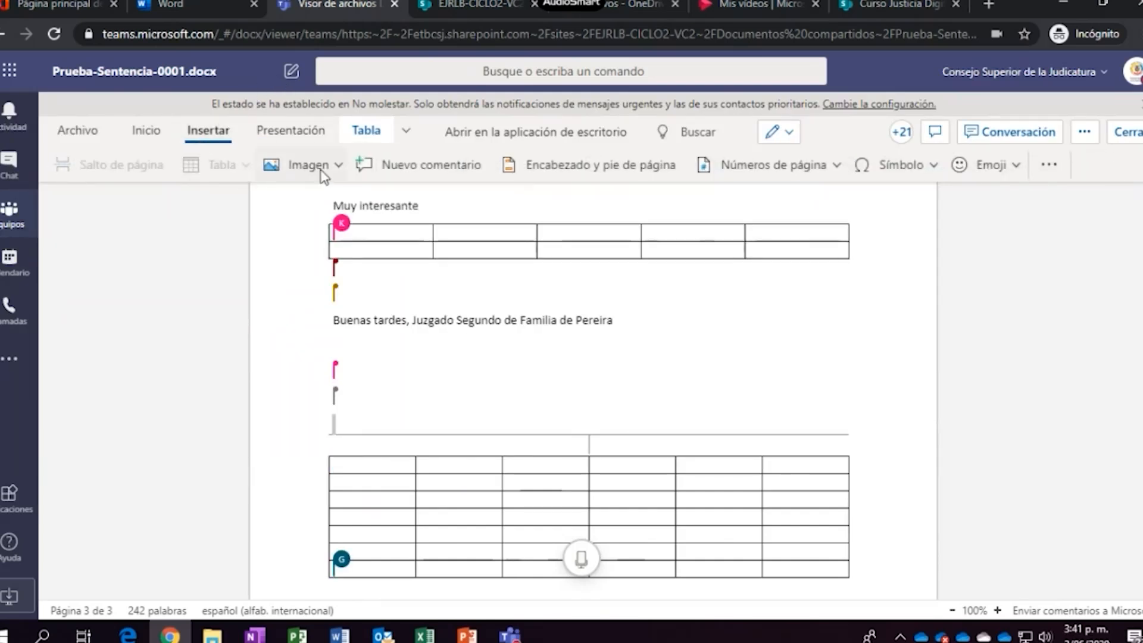
left_click(339, 167)
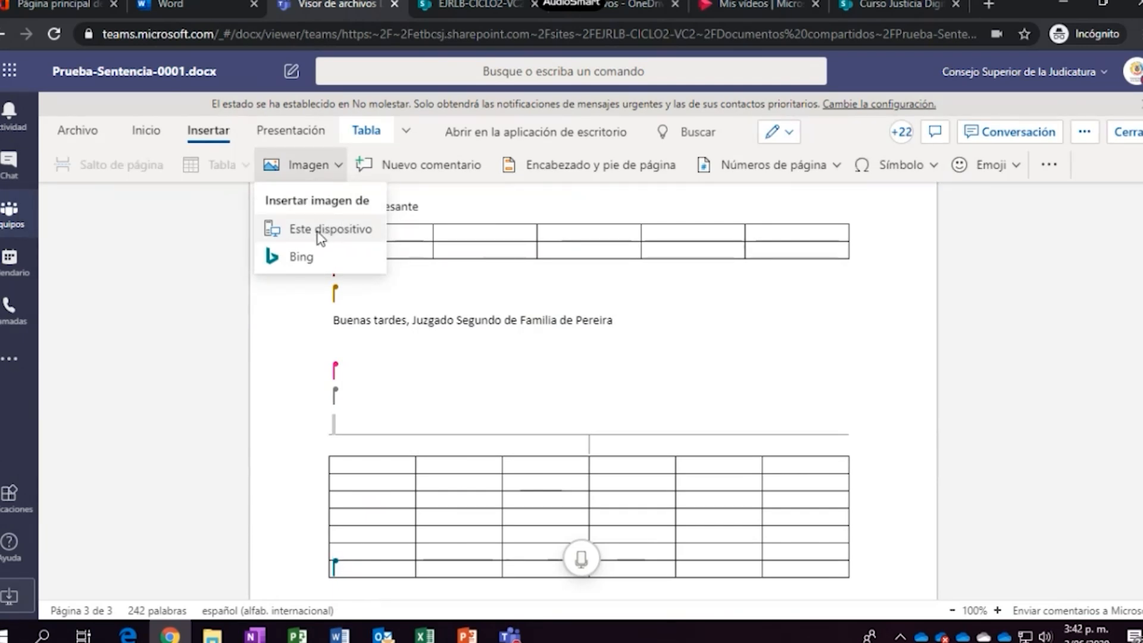
left_click(322, 232)
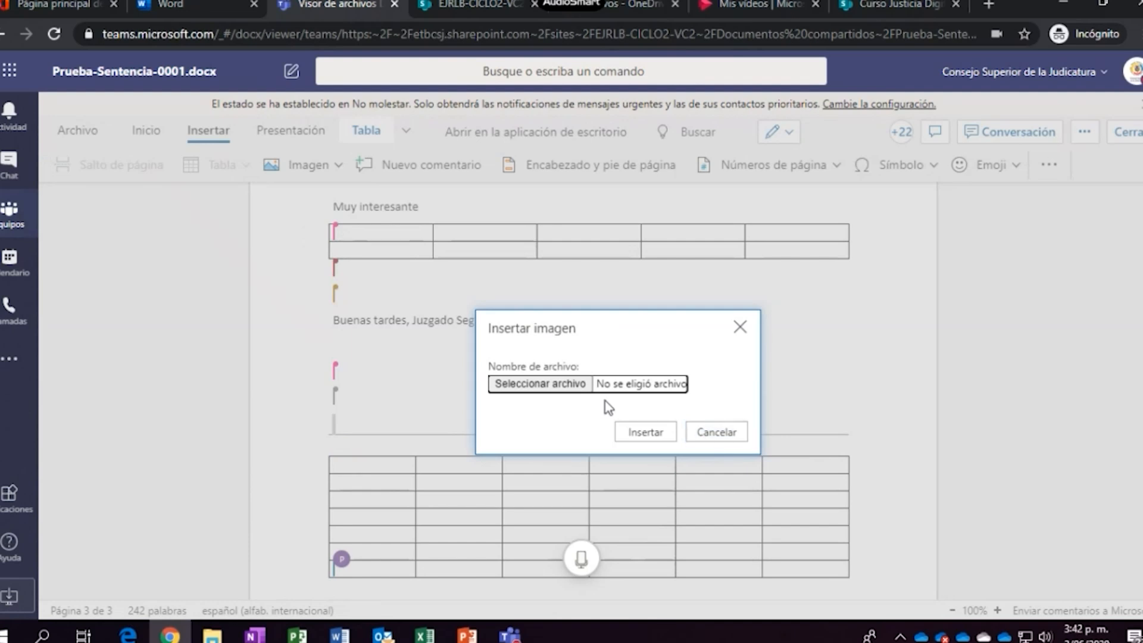
left_click(716, 432)
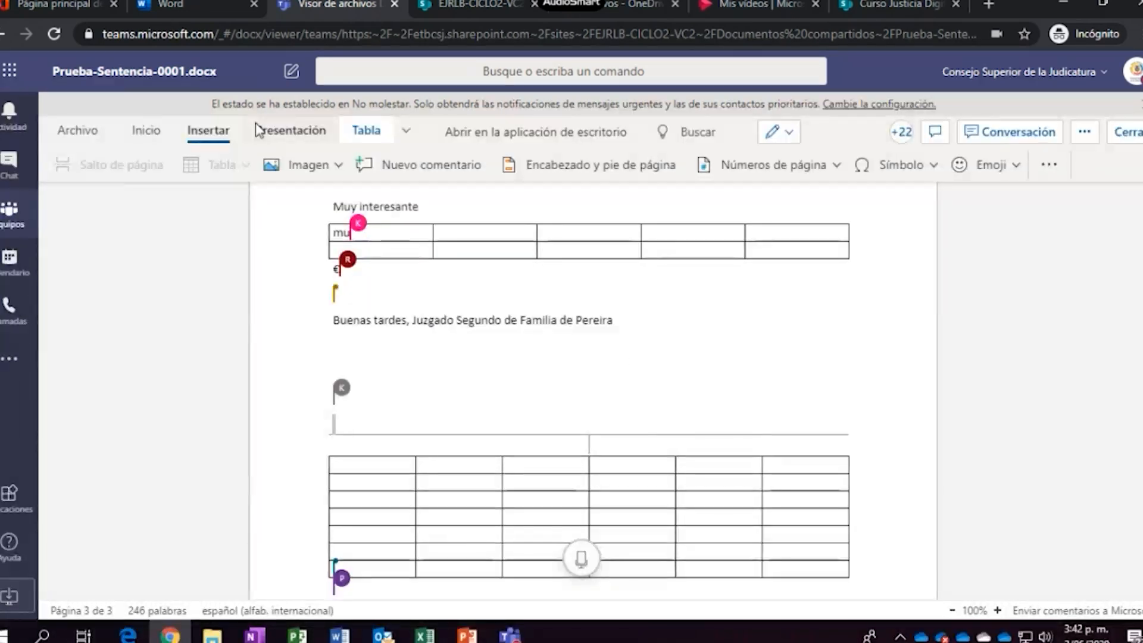
left_click(335, 164)
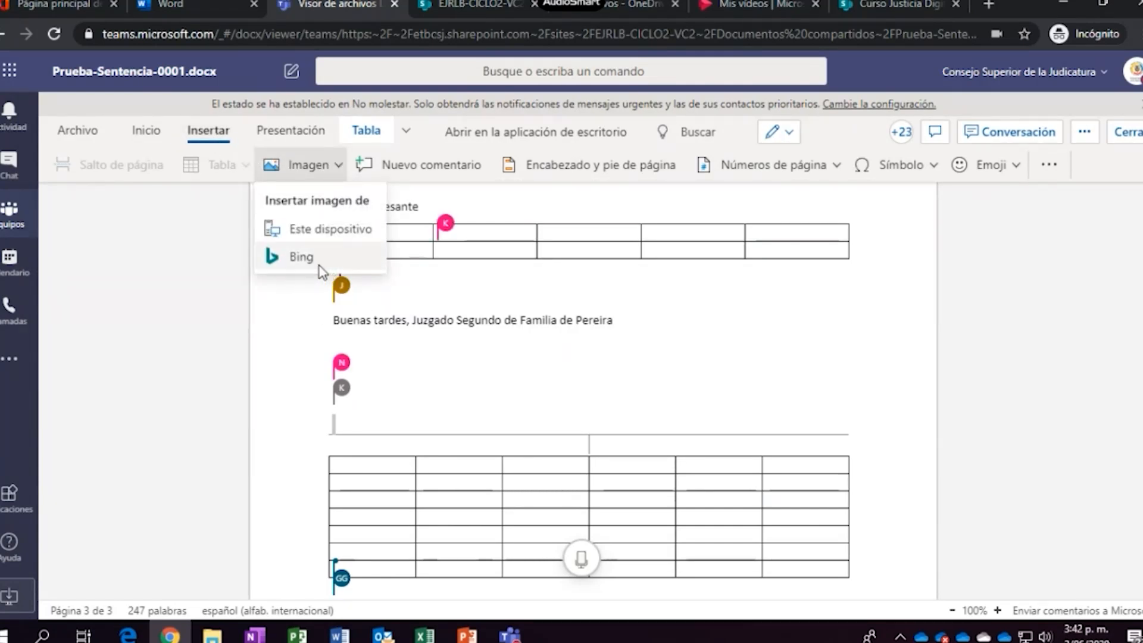
Insert the blue-and-red stunt plane photo from Bing's Avión category
left_click(302, 184)
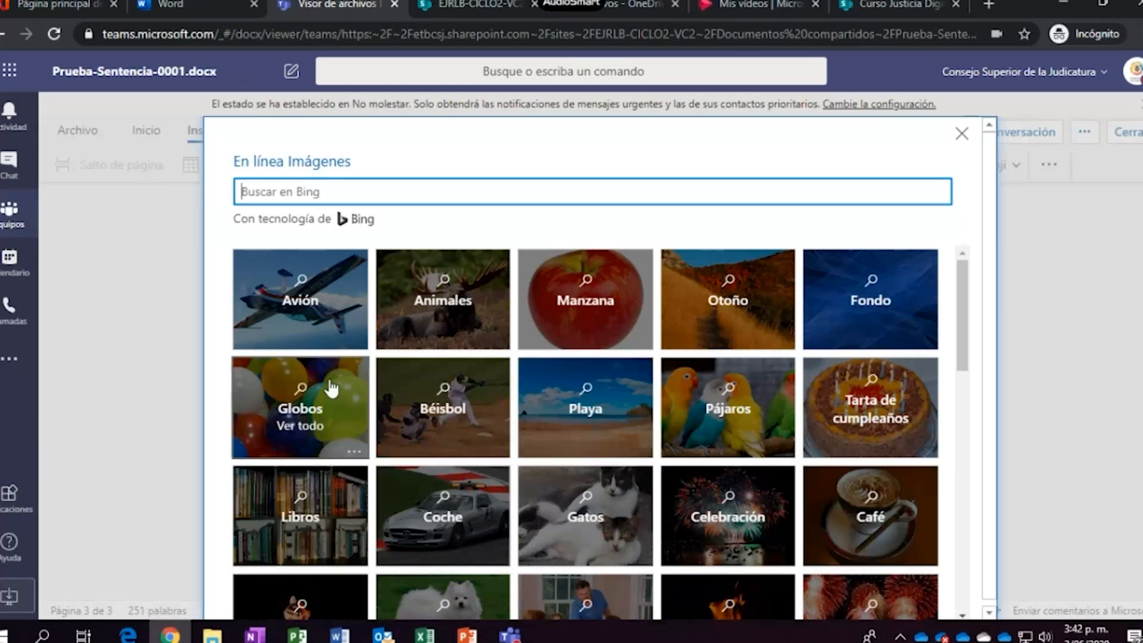
left_click(310, 309)
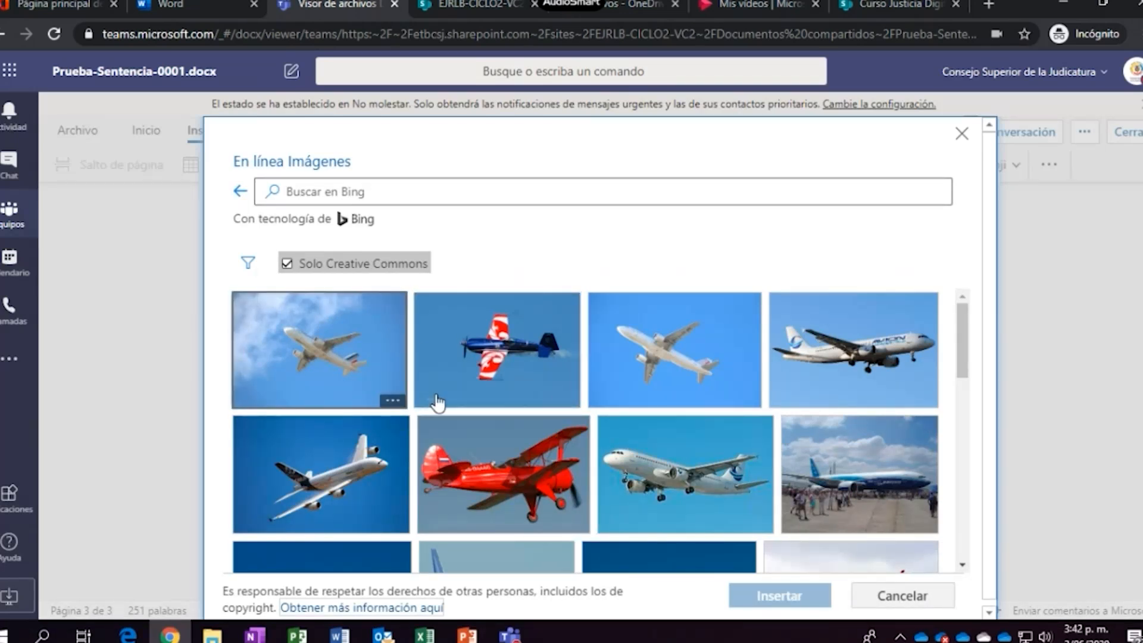
left_click(553, 356)
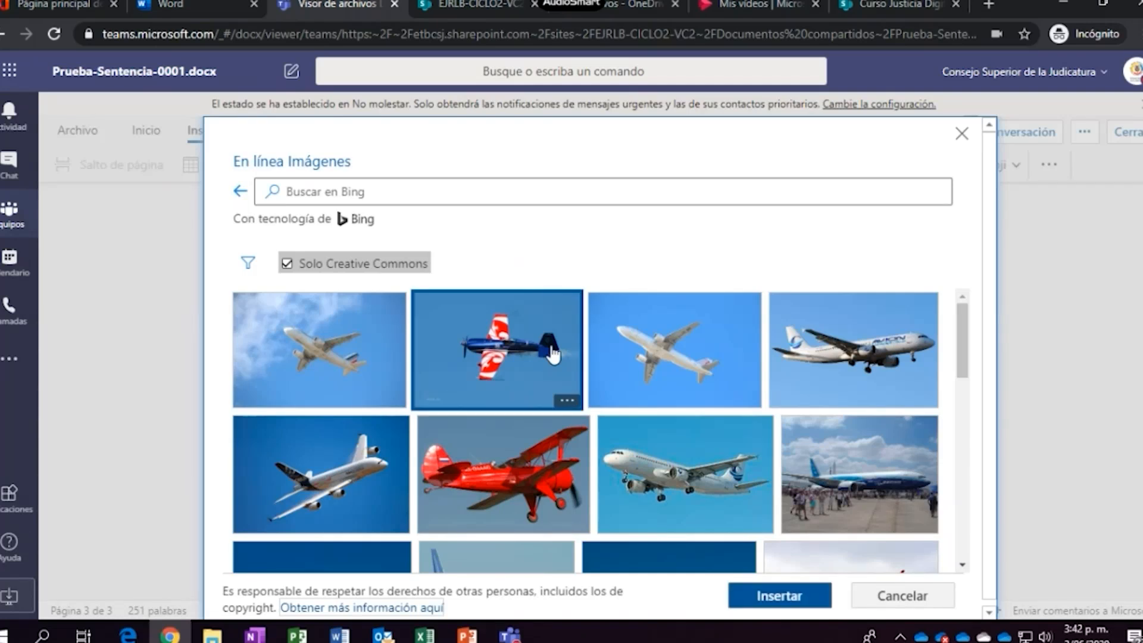
left_click(780, 596)
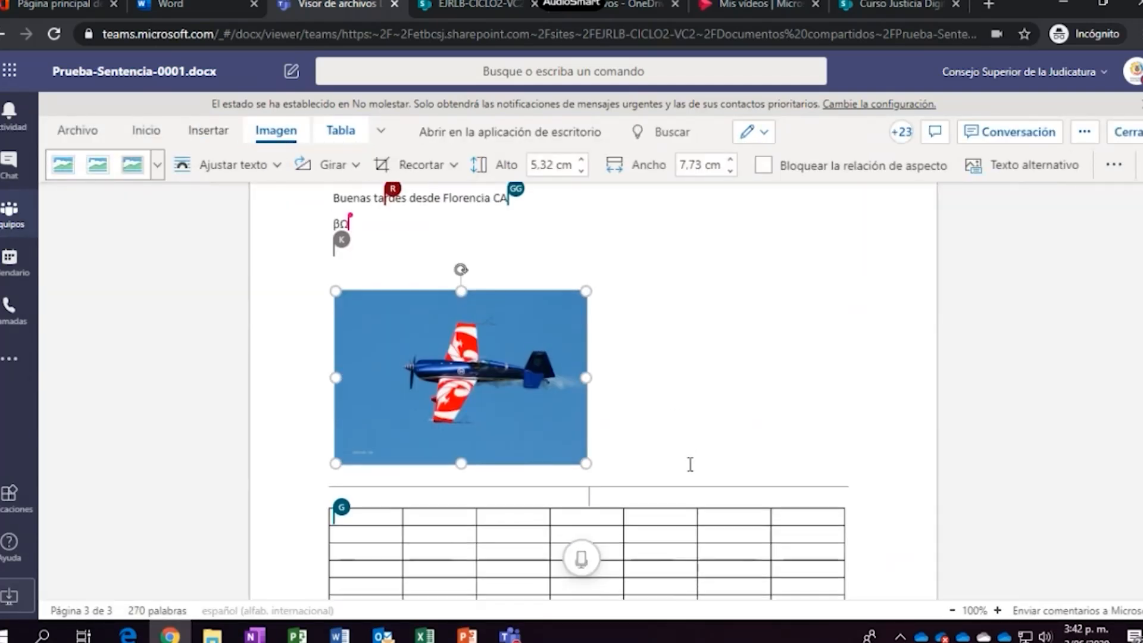
Lock the photo's aspect ratio and deselect it to return to the text
scroll(630, 380, "up", 2)
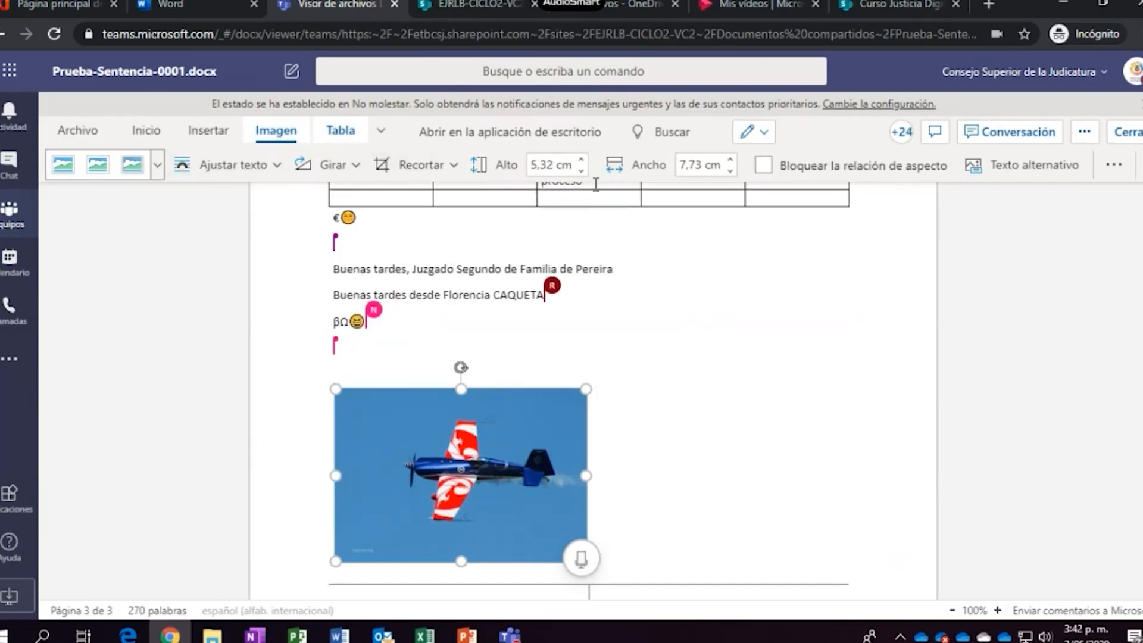
left_click(880, 173)
left_click(688, 418)
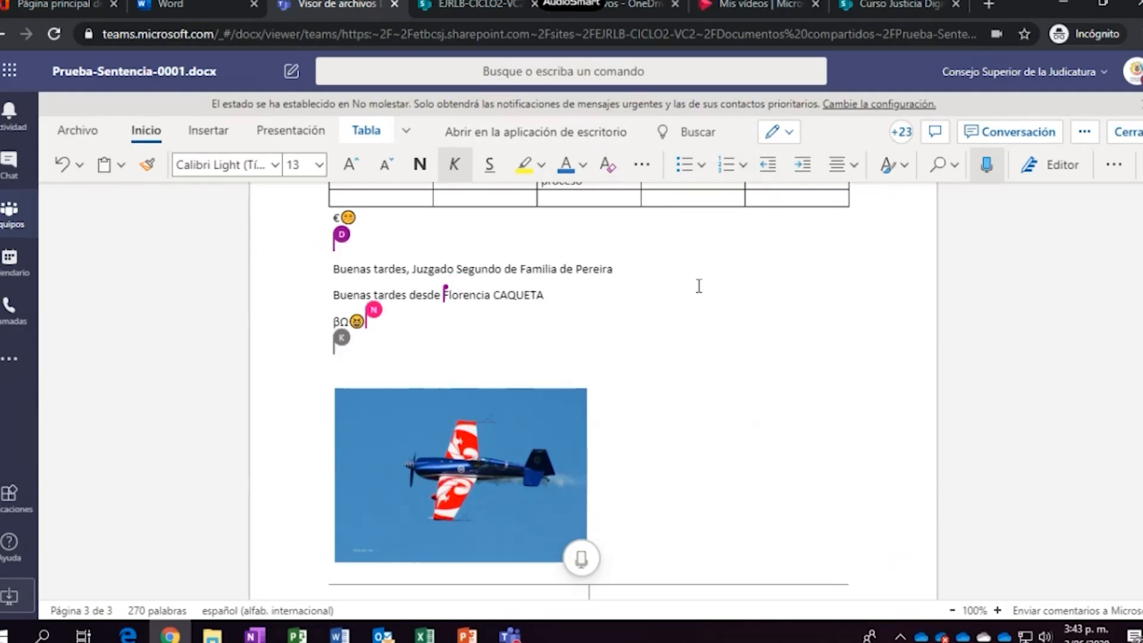
left_click(222, 131)
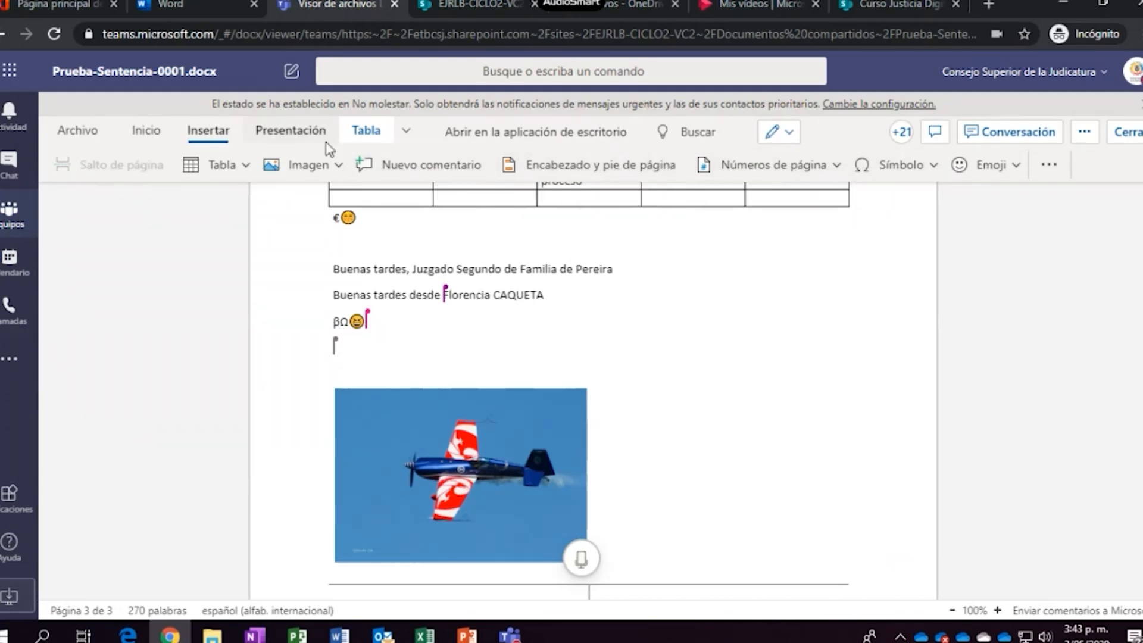
Set the pages to Horizontal orientation and zoom out to 20%
left_click(282, 136)
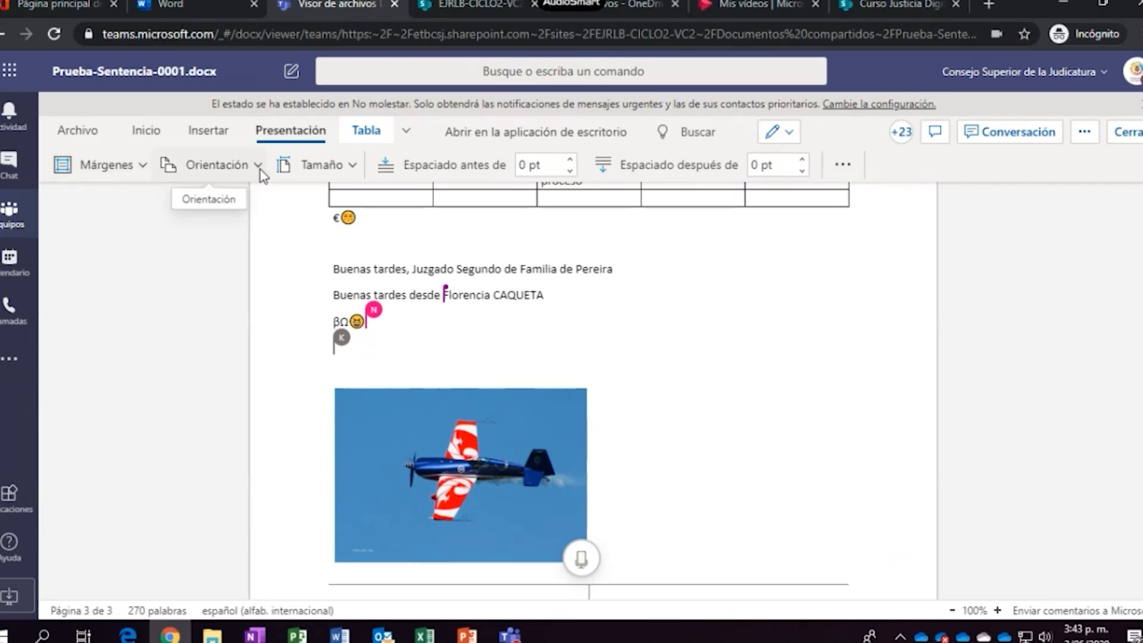
left_click(260, 167)
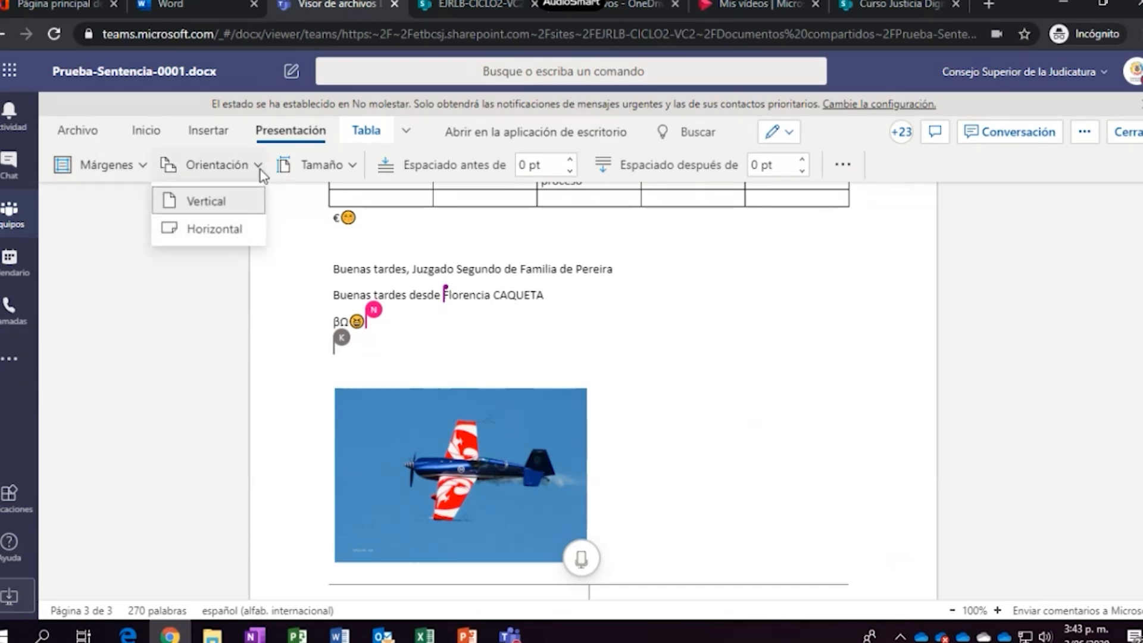
left_click(223, 238)
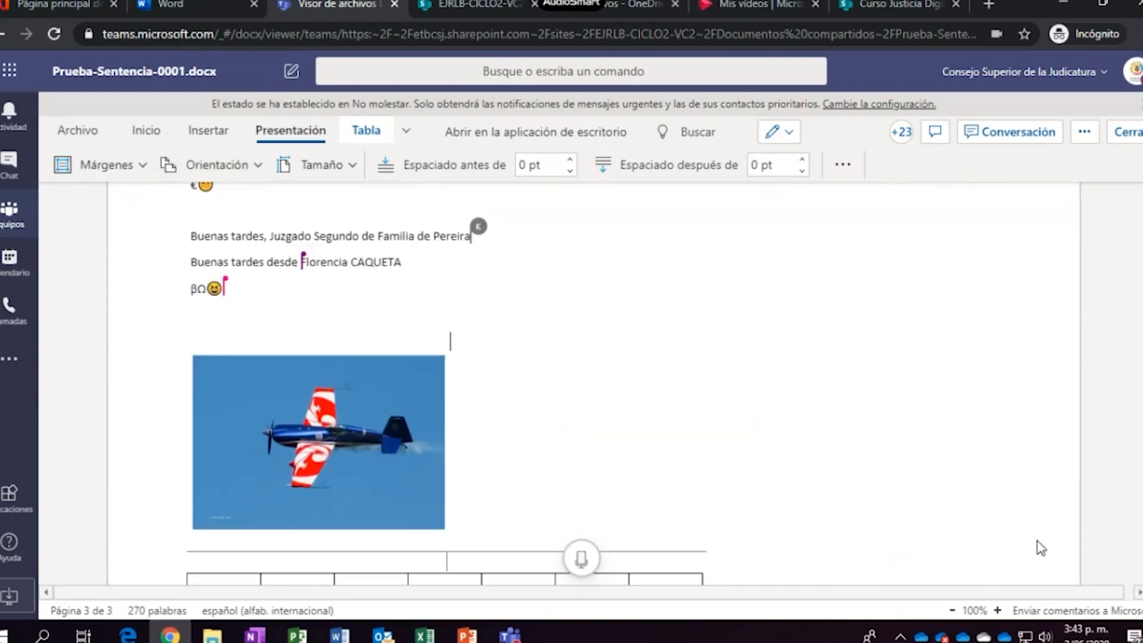
left_click(952, 611)
left_click(953, 610)
left_click(952, 610)
left_click(952, 610)
left_click(952, 610)
left_click(953, 610)
left_click(952, 611)
left_click(952, 610)
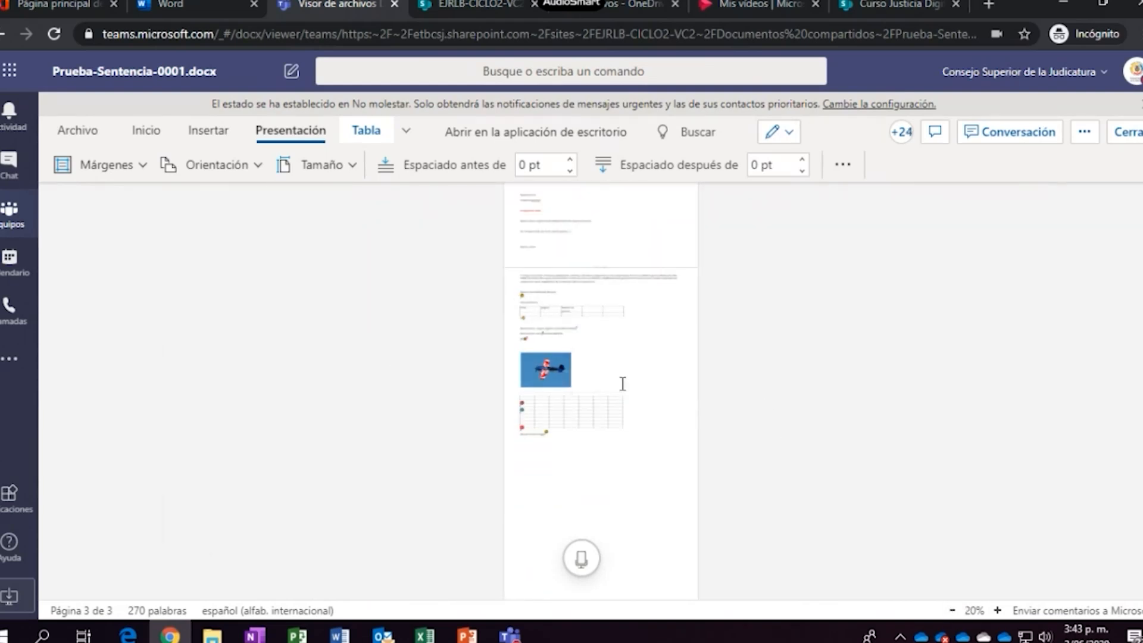
Try Vertical orientation, then settle back on Horizontal
left_click(257, 167)
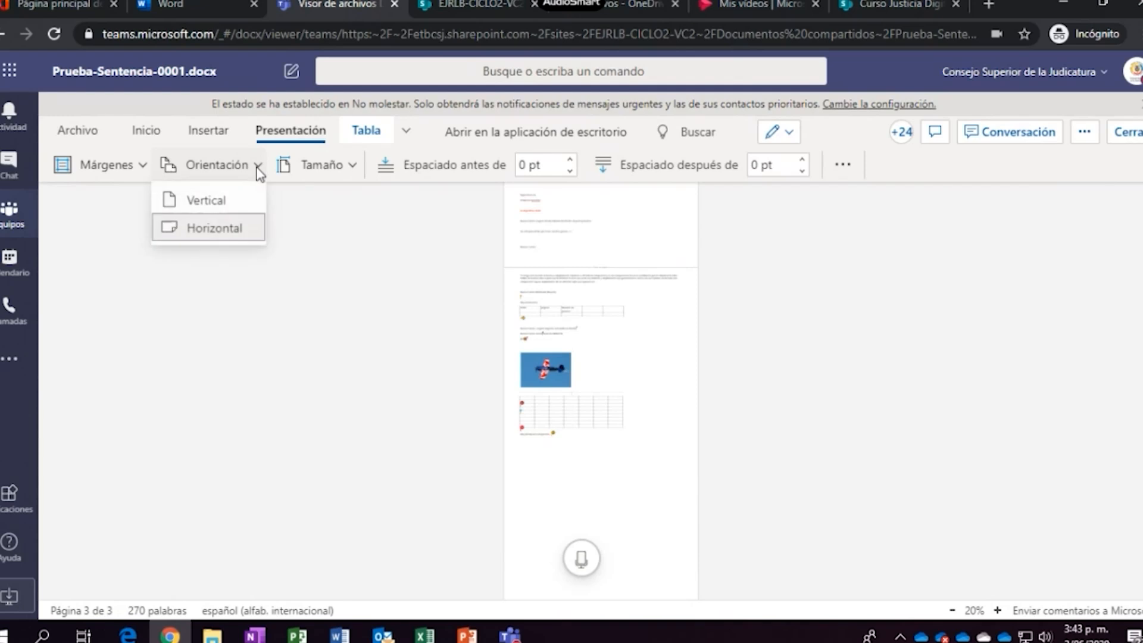
left_click(208, 203)
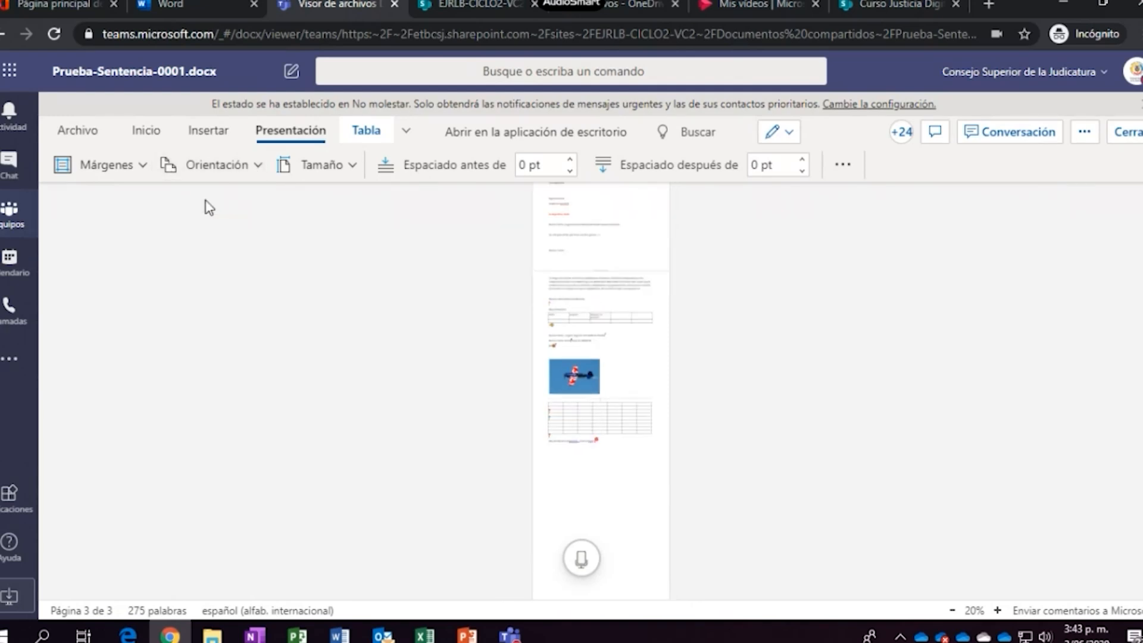
left_click(260, 169)
left_click(227, 234)
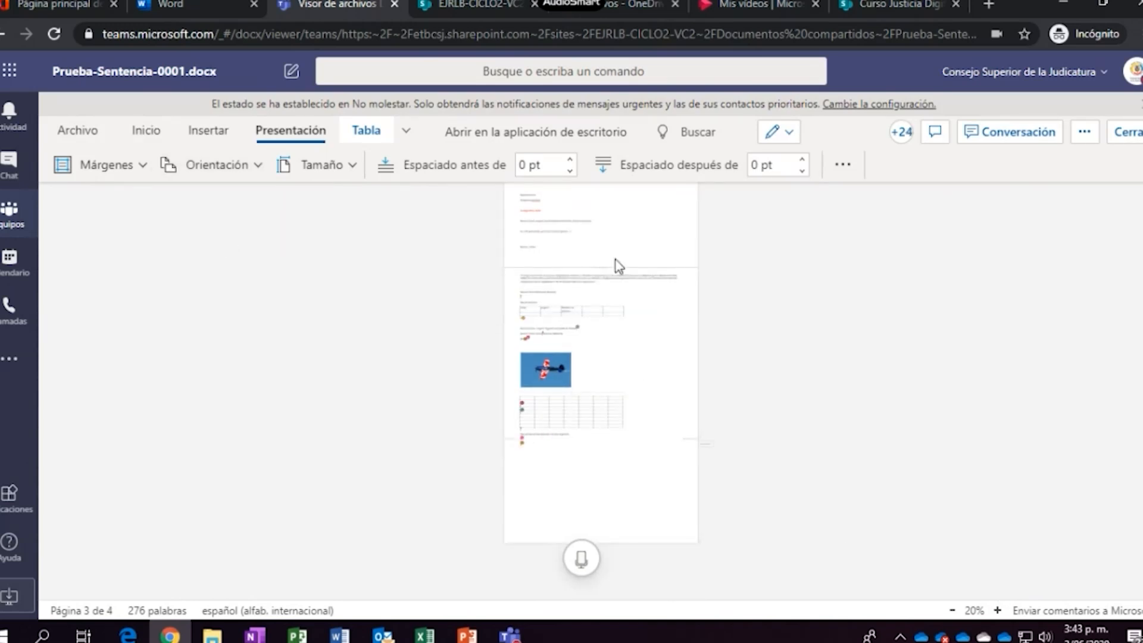
Pick Oficio (21.59 cm × 35.56 cm) from the Tamaño page-size list
left_click(356, 168)
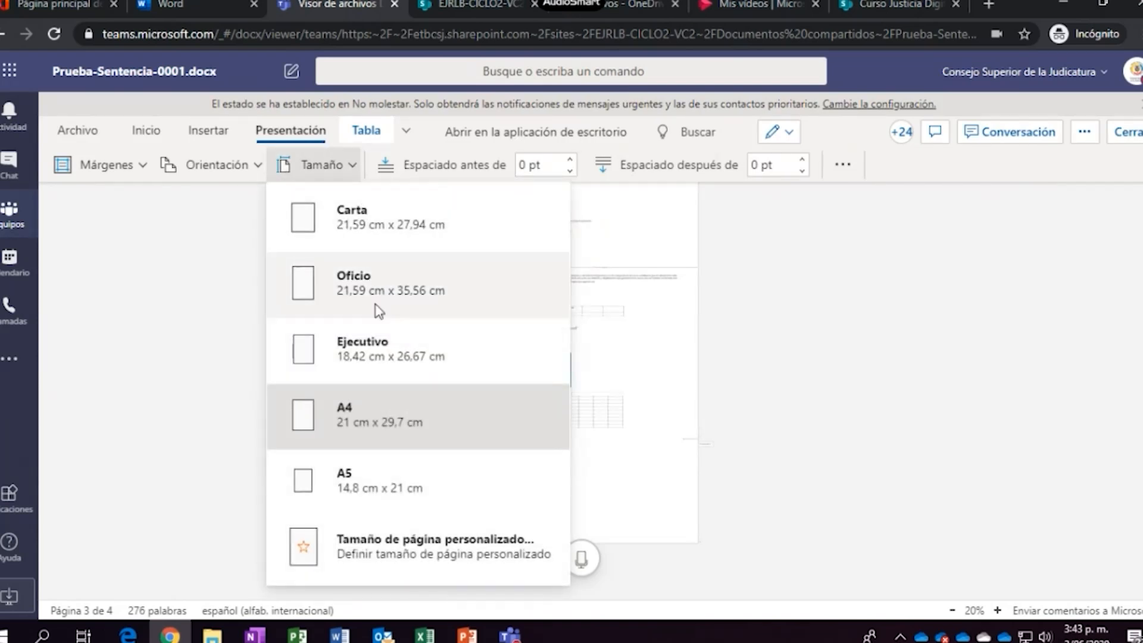
left_click(333, 413)
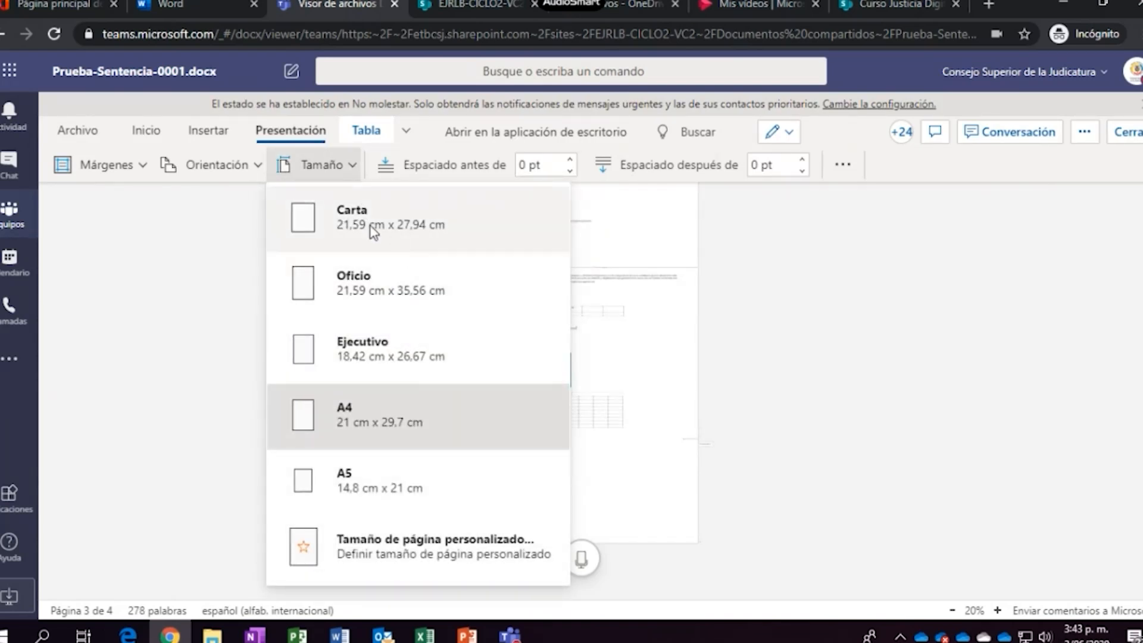
left_click(331, 289)
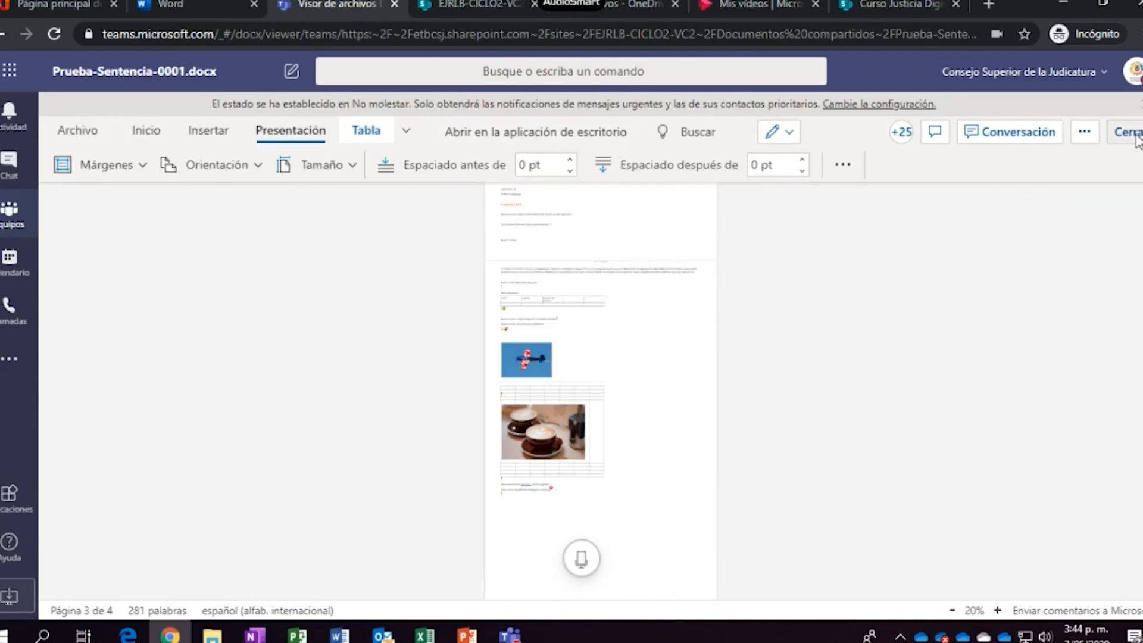
Review the +25 participants present in the document, close the list, and scroll through the pages
left_click(900, 132)
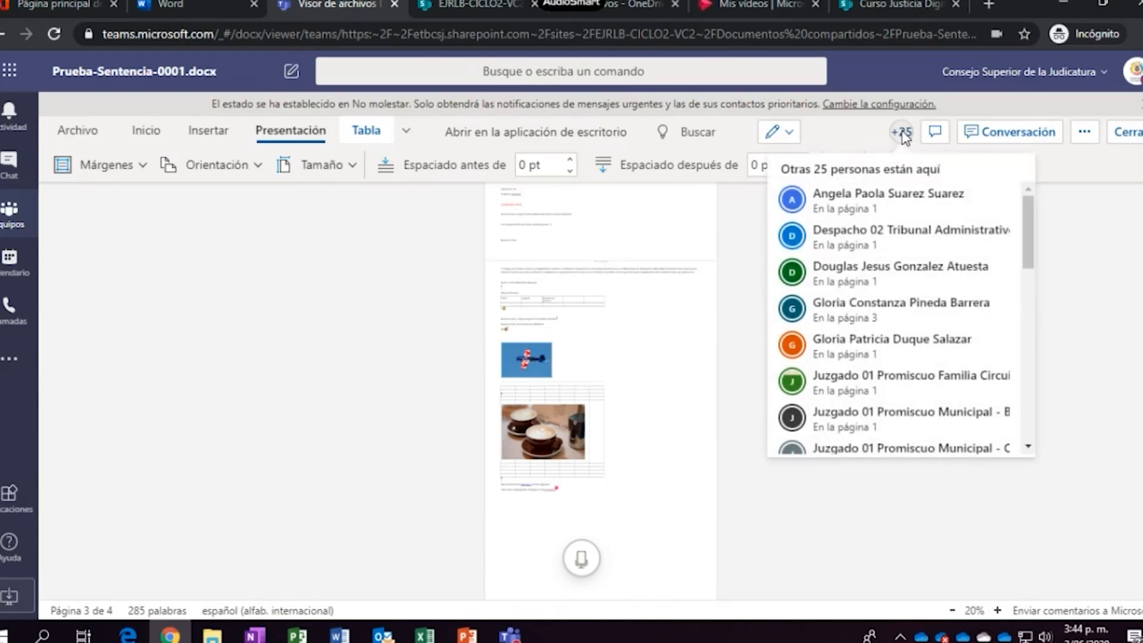
left_click(1027, 228)
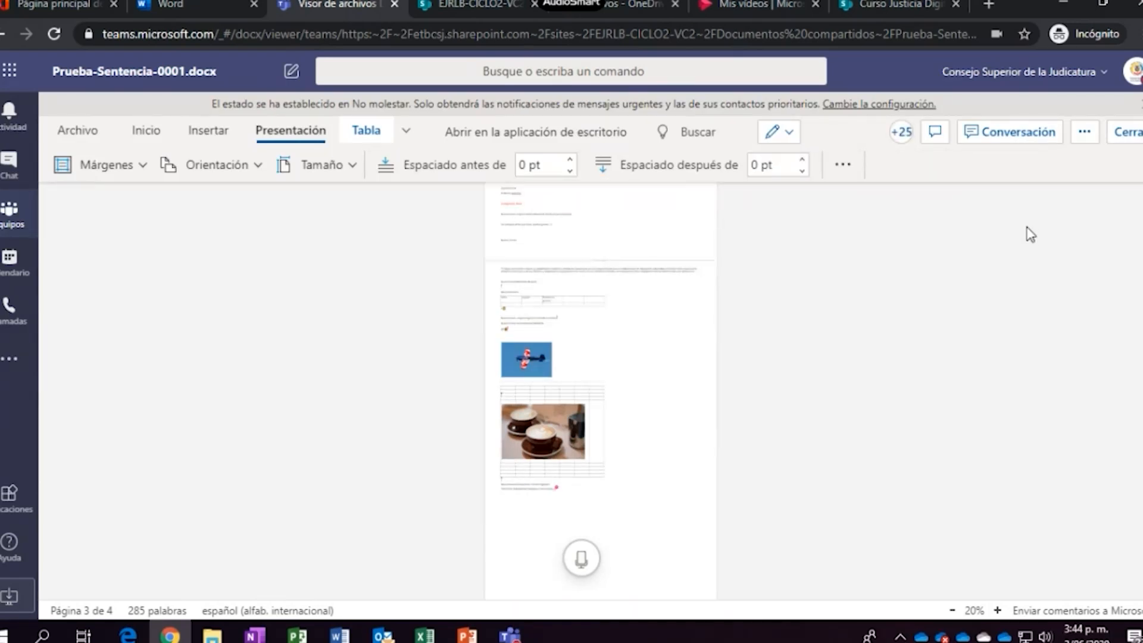
left_click(901, 132)
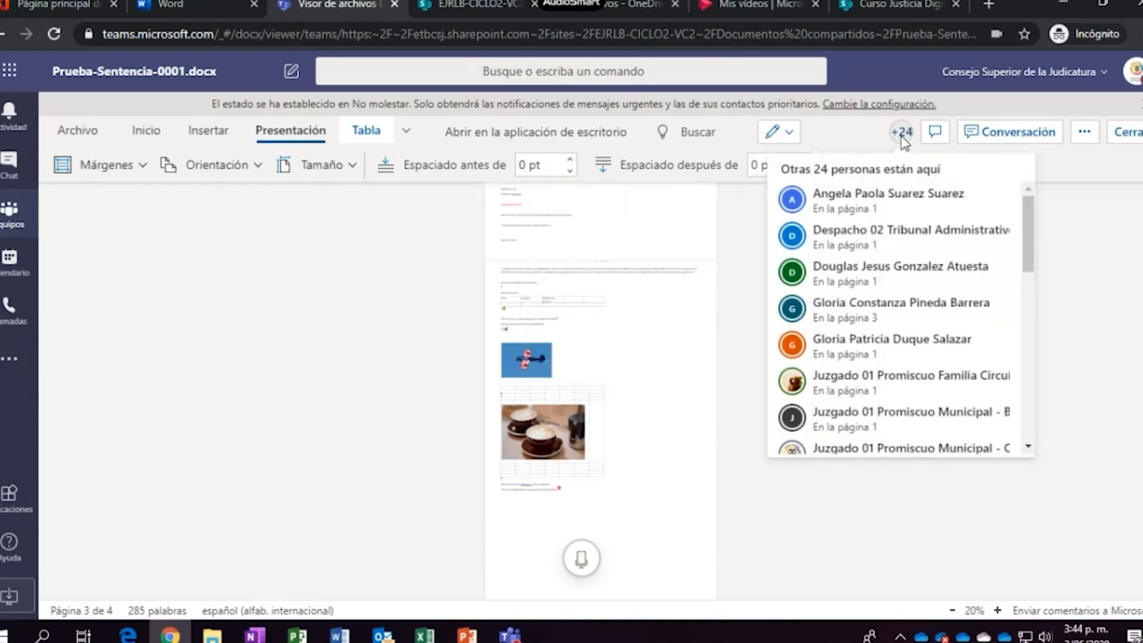
left_click(1025, 224)
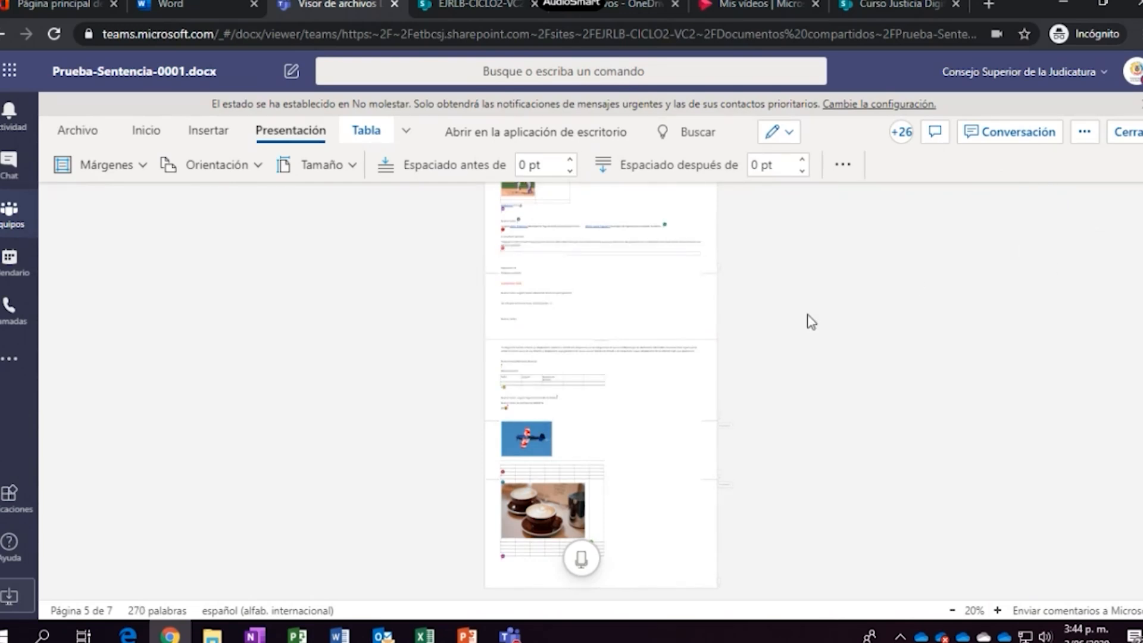
scroll(771, 346, "up", 5)
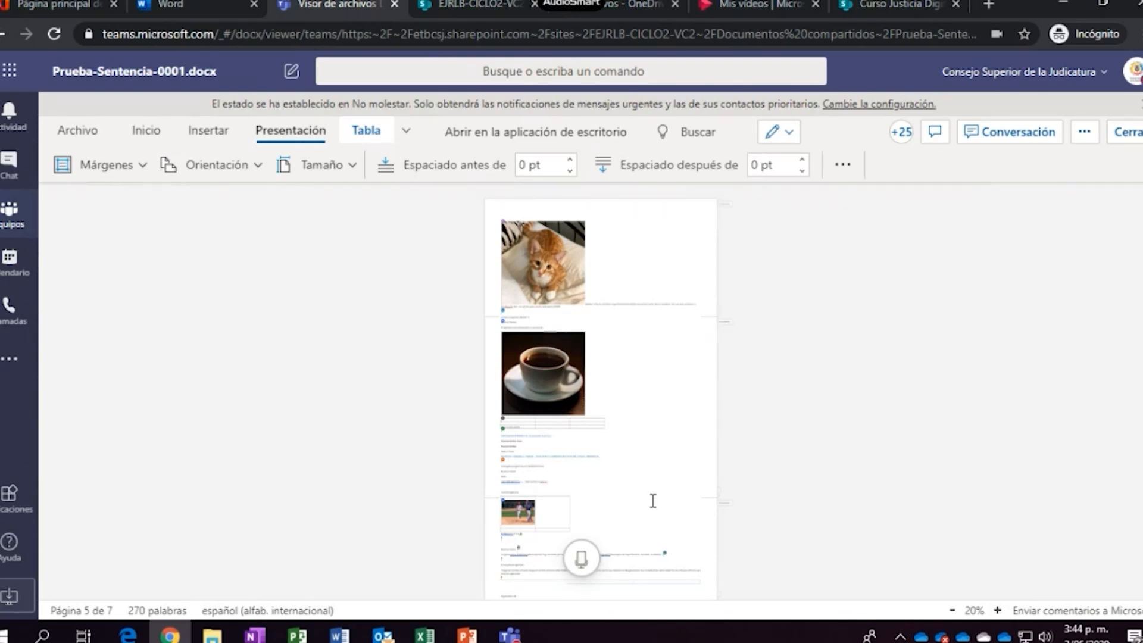
scroll(653, 500, "down", 5)
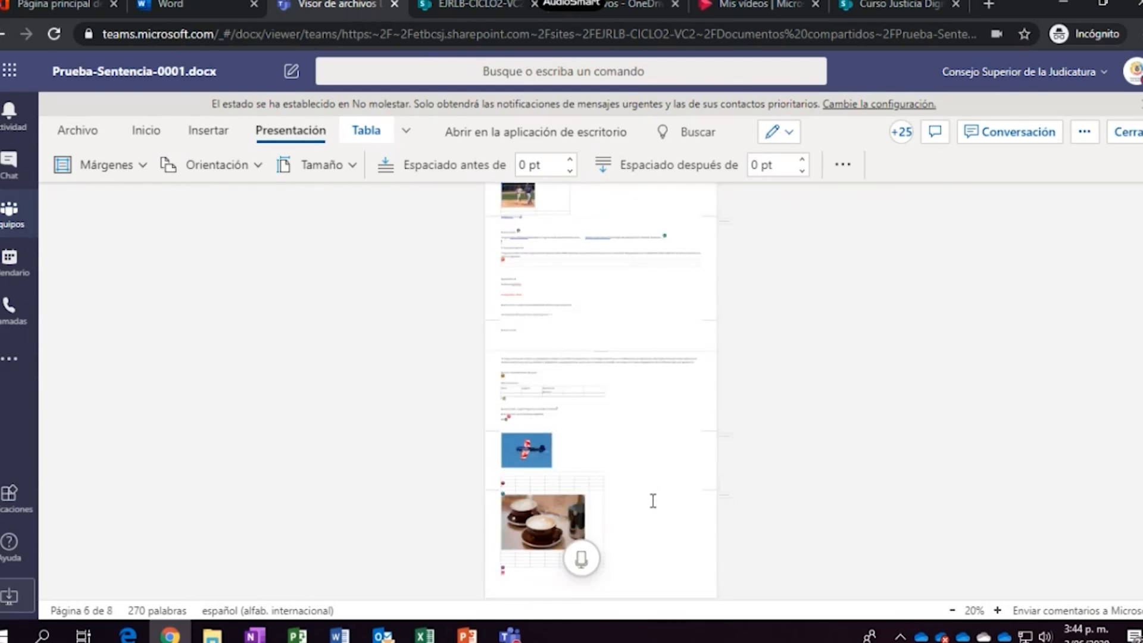
scroll(648, 464, "up", 5)
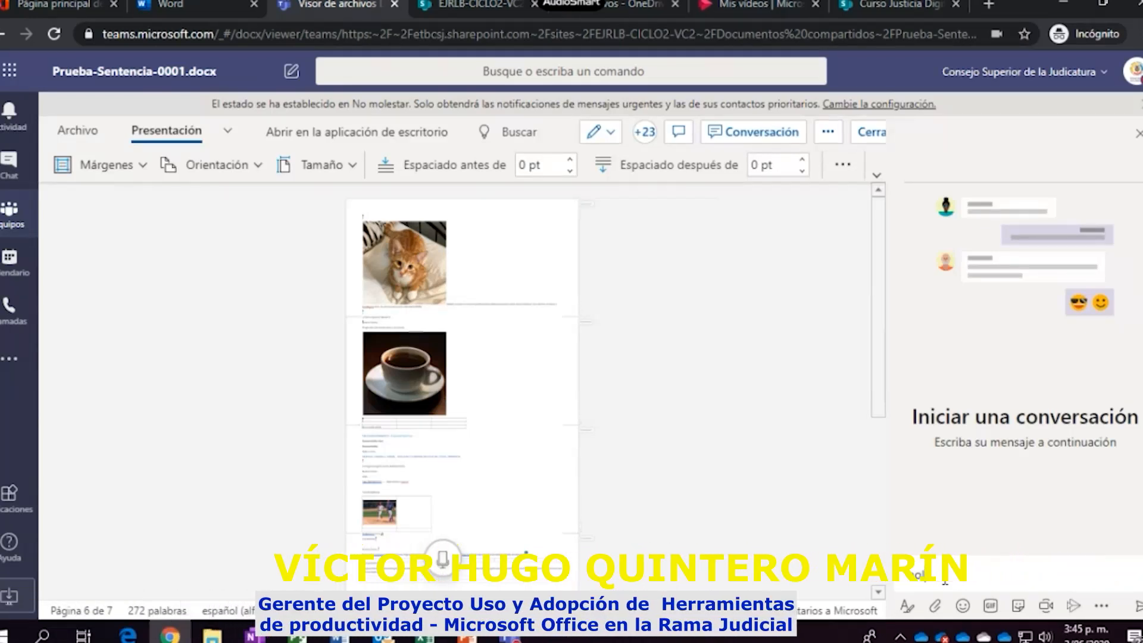
Post 'hola a Todos' in the document chat and view the list of people present
type("hola a Tod")
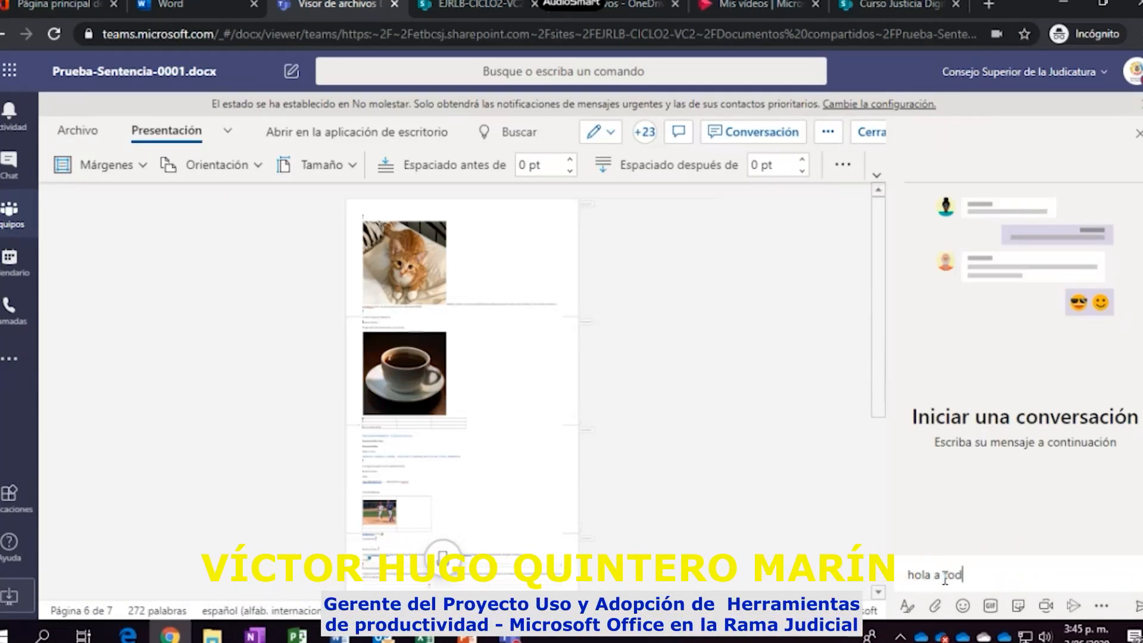
type("os")
key("Return")
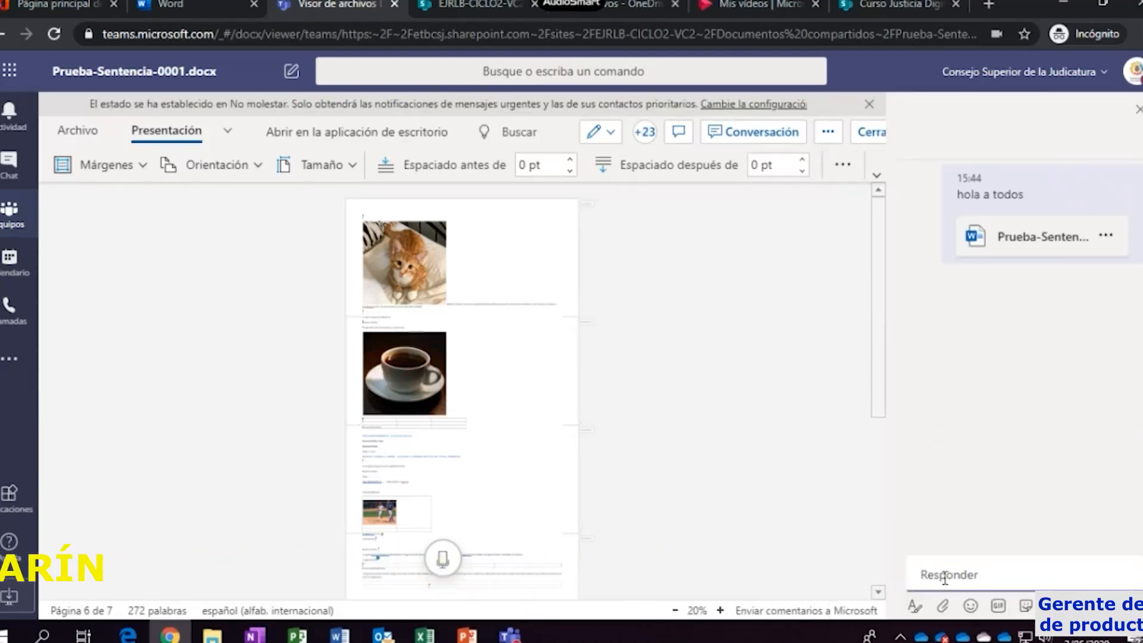
left_click(648, 136)
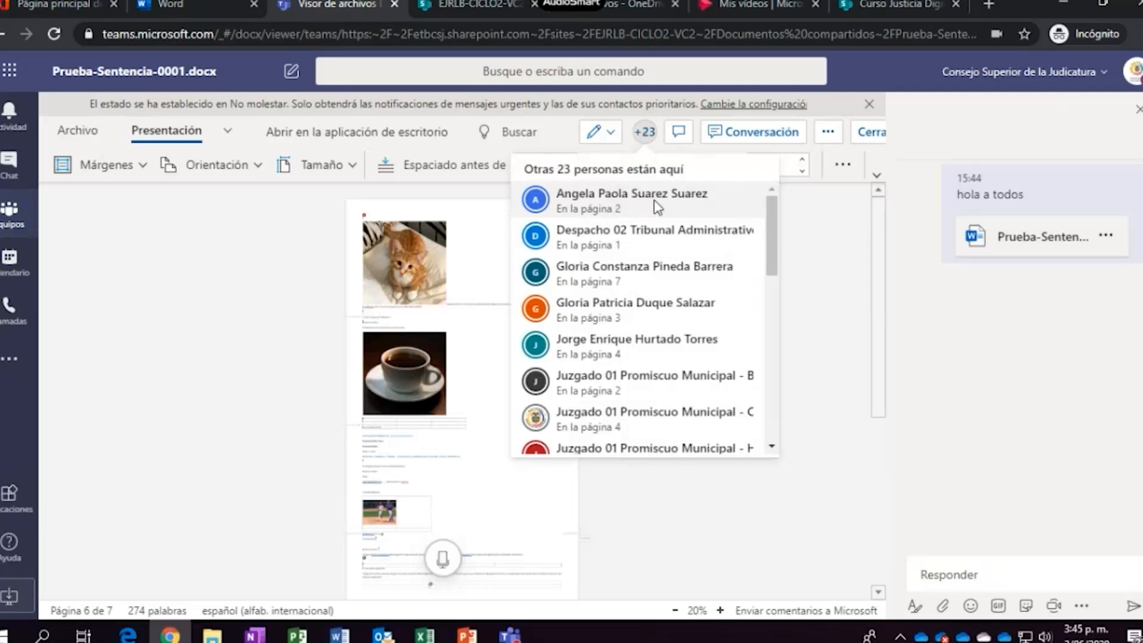
left_click(1000, 575)
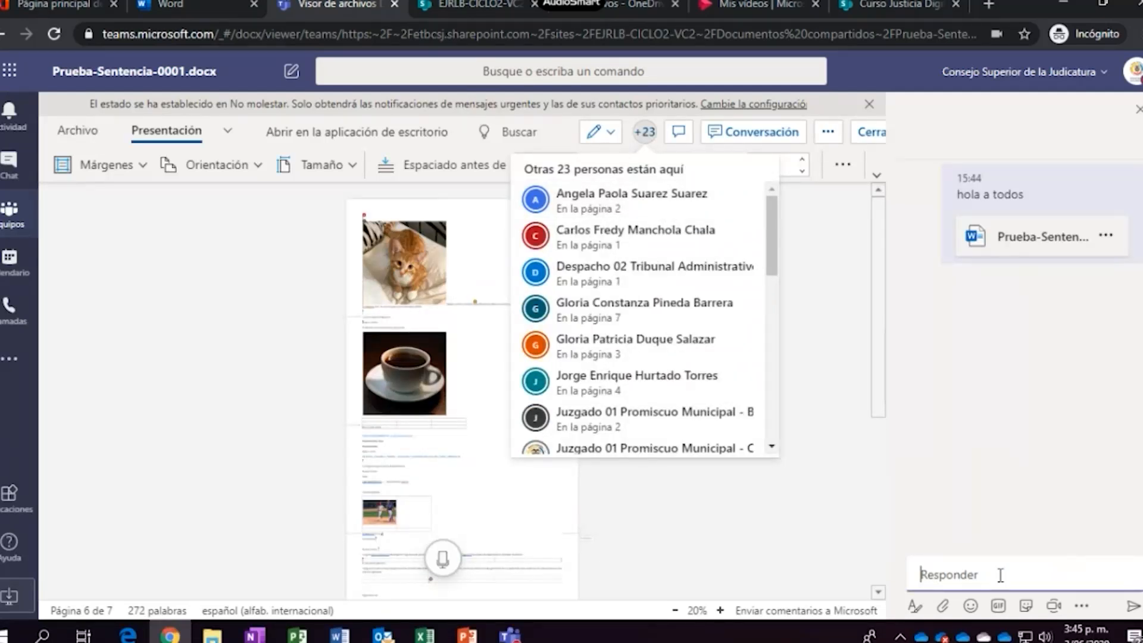
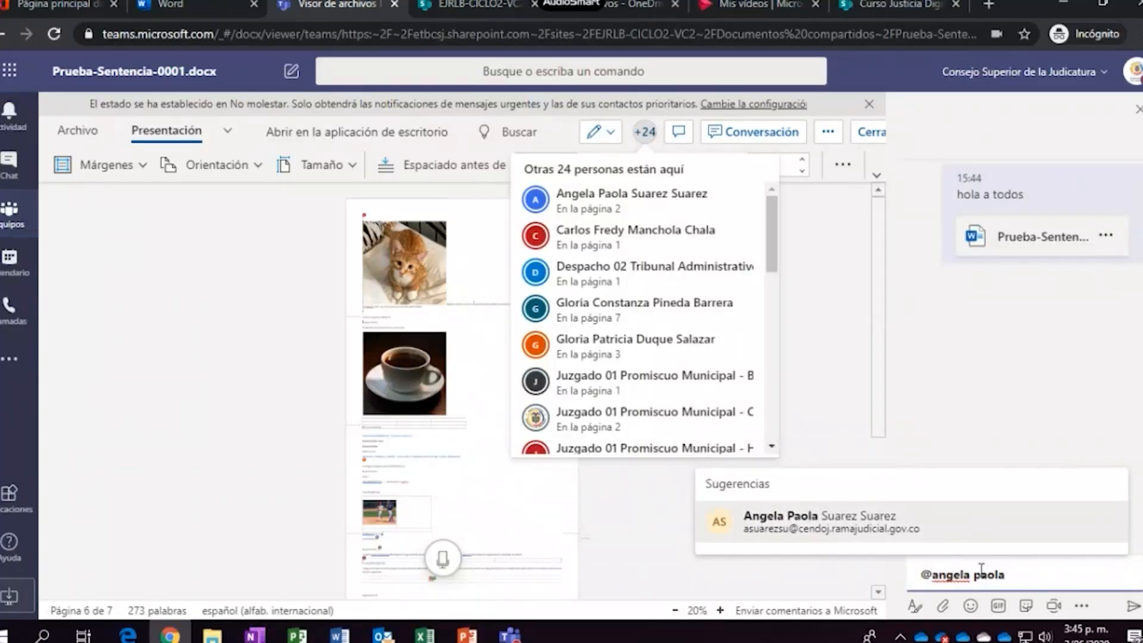
left_click(875, 526)
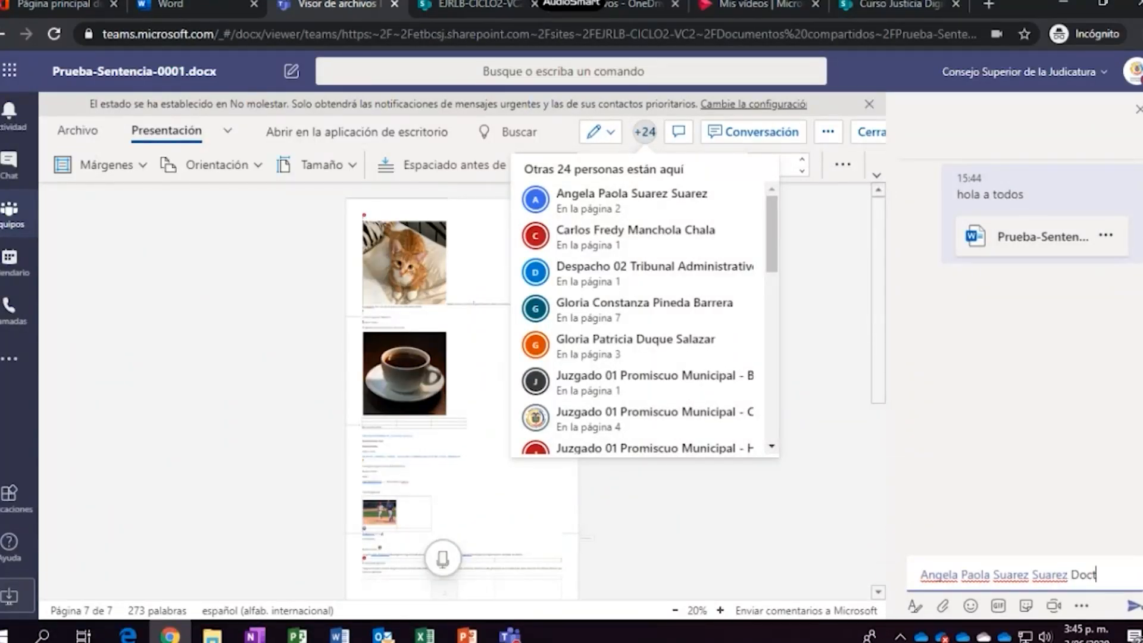
type("Doctora buenas tardes favor cambi")
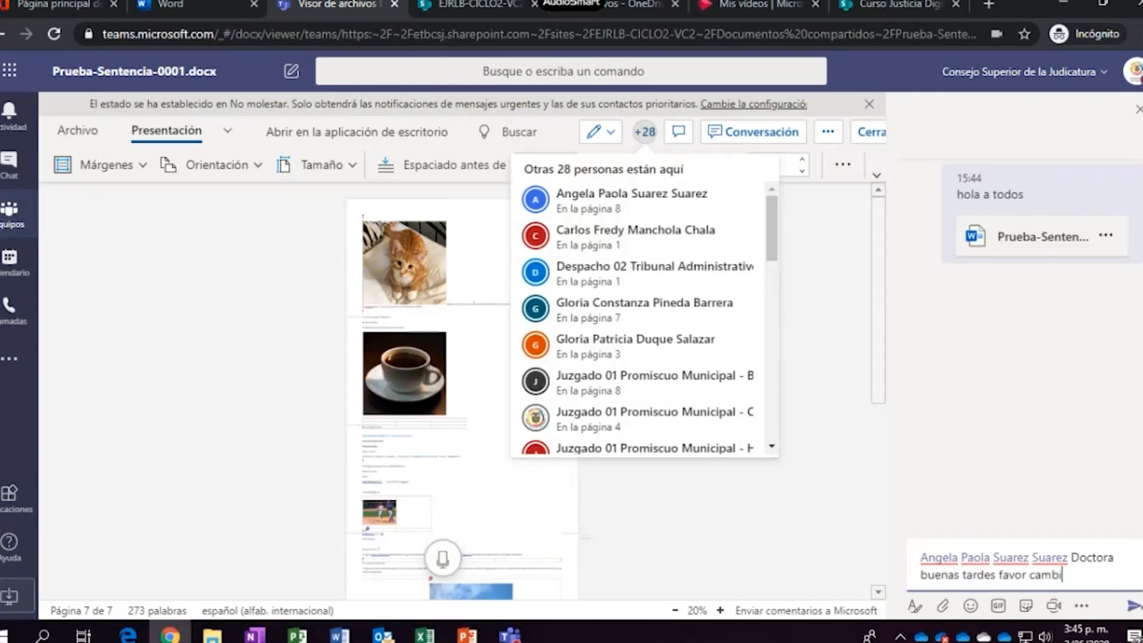
type("ar de ")
type("coor el")
key("BackSpace")
key("BackSpace")
key("BackSpace")
key("BackSpace")
key("BackSpace")
key("BackSpace")
type("lor texto d")
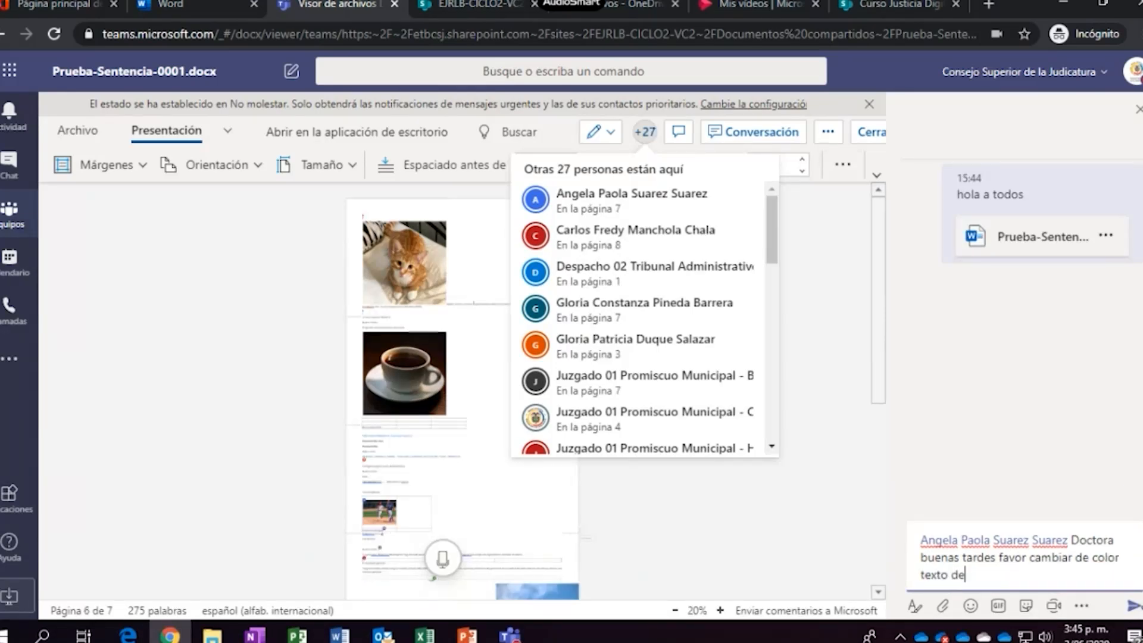
type("ebajo del gato")
key("Return")
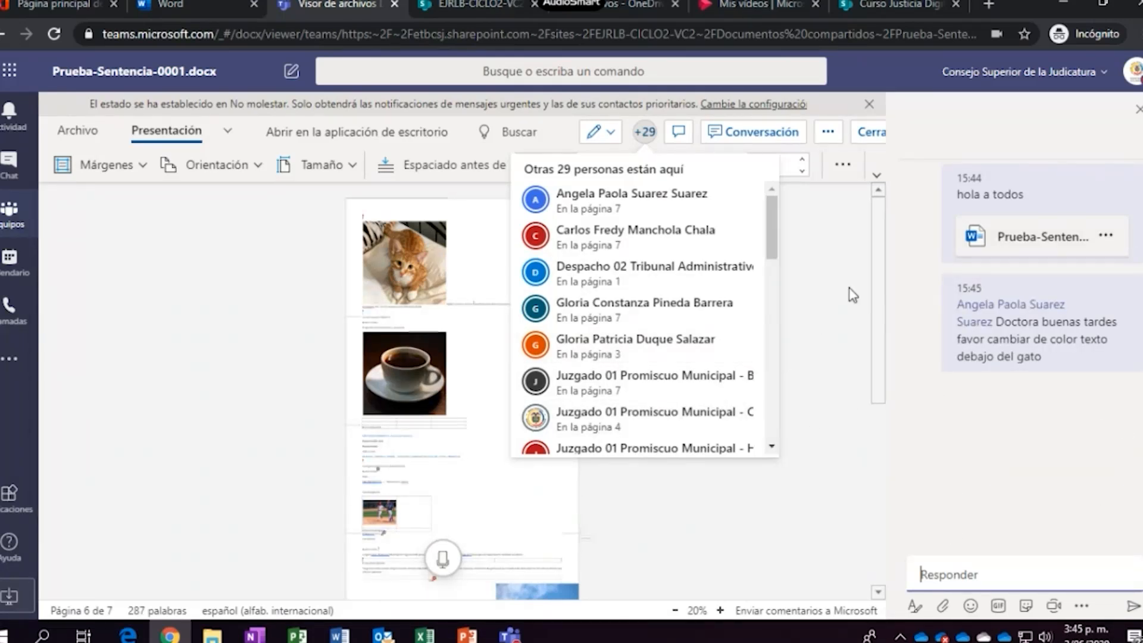
left_click(819, 273)
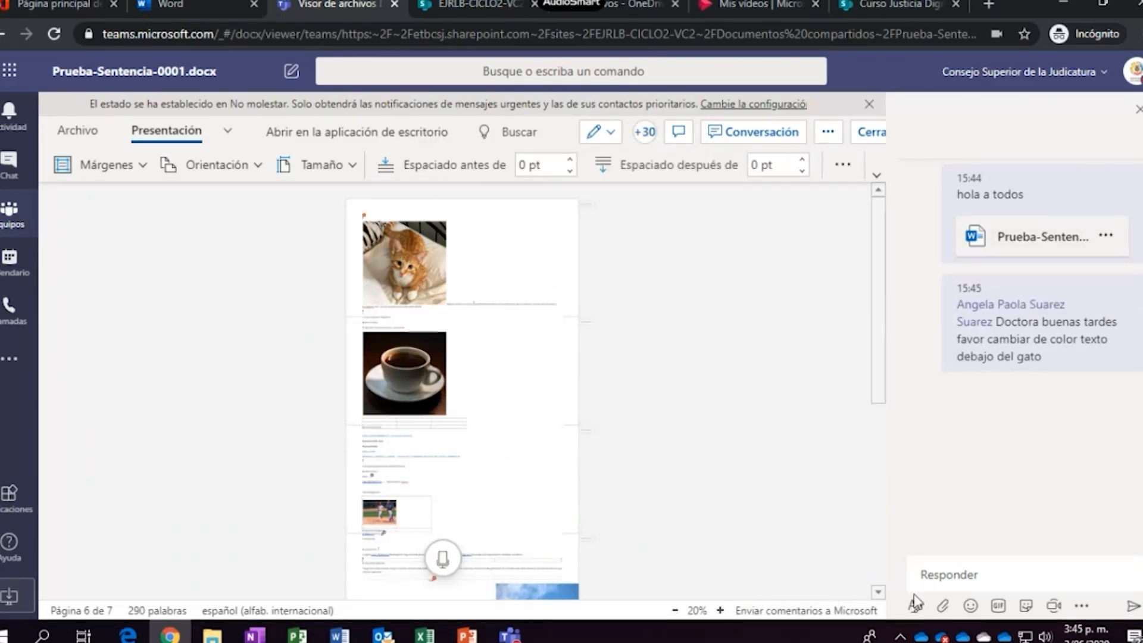
Zoom the document view in to 70% so the cat caption is readable
left_click(720, 610)
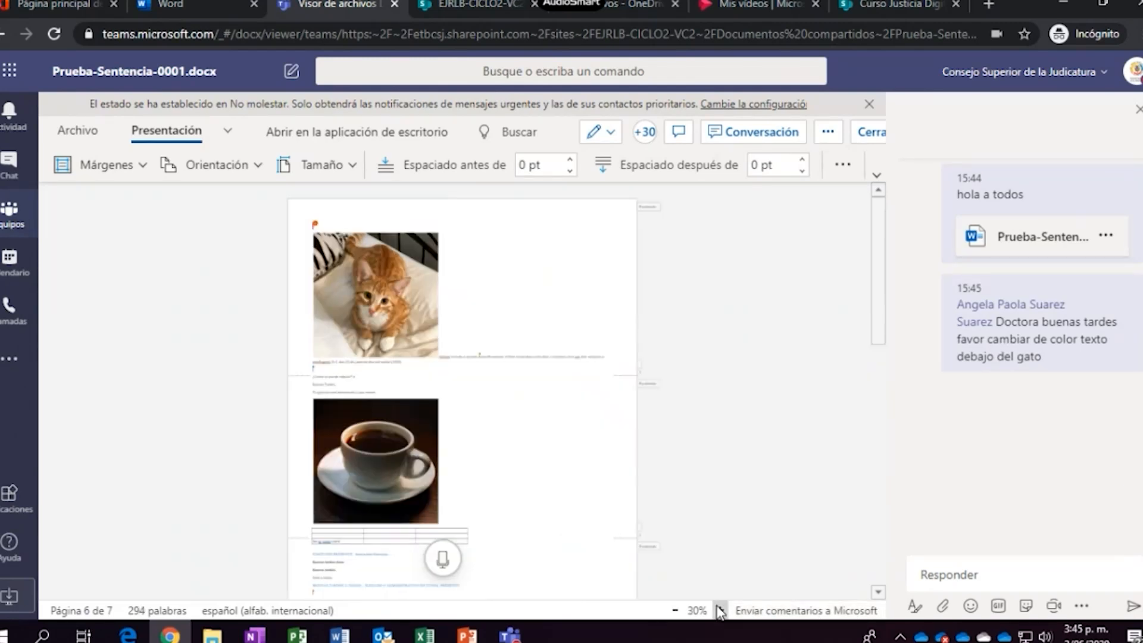
left_click(720, 610)
scroll(695, 505, "down", 3)
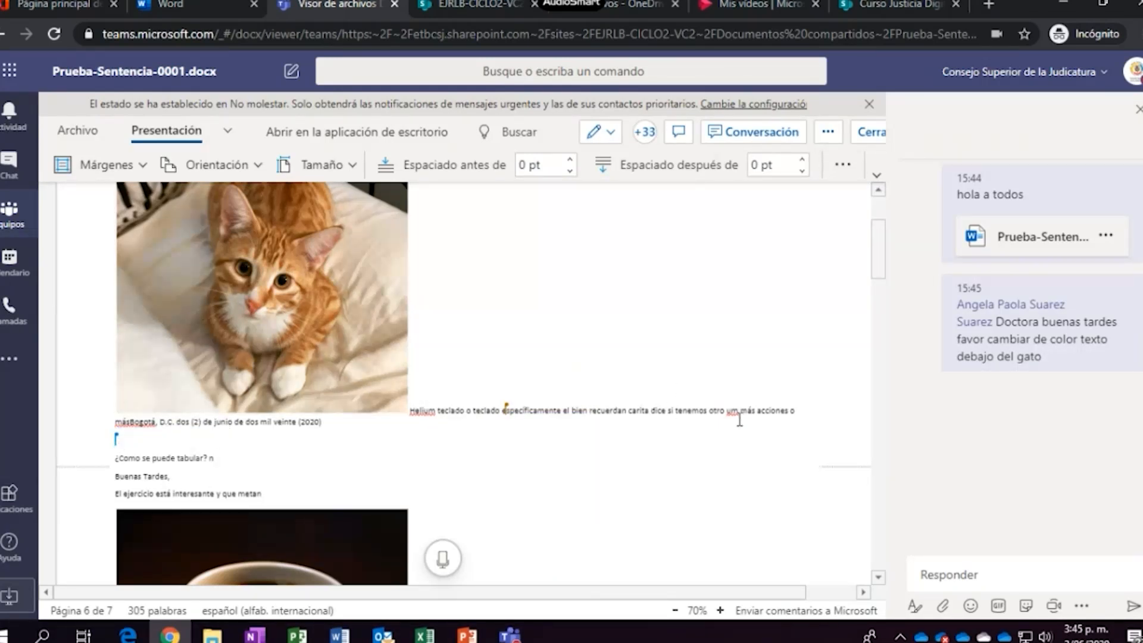
scroll(670, 327, "up", 1)
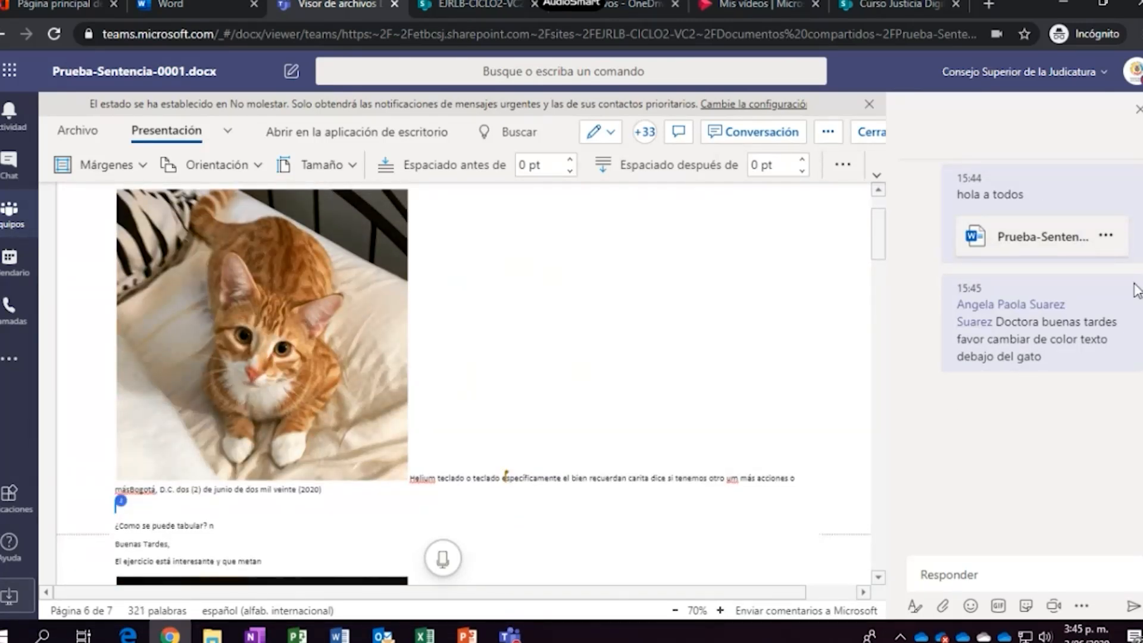
Close the Conversación panel, dismiss Archivo, and return to the top of page 1
left_click(1137, 110)
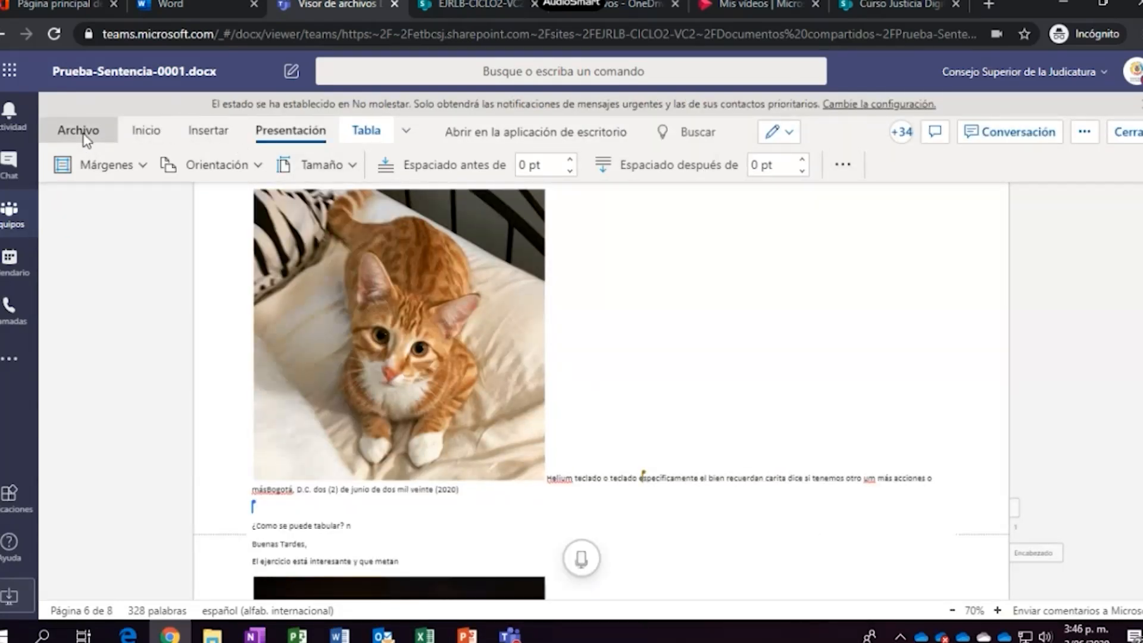
left_click(83, 133)
left_click(875, 246)
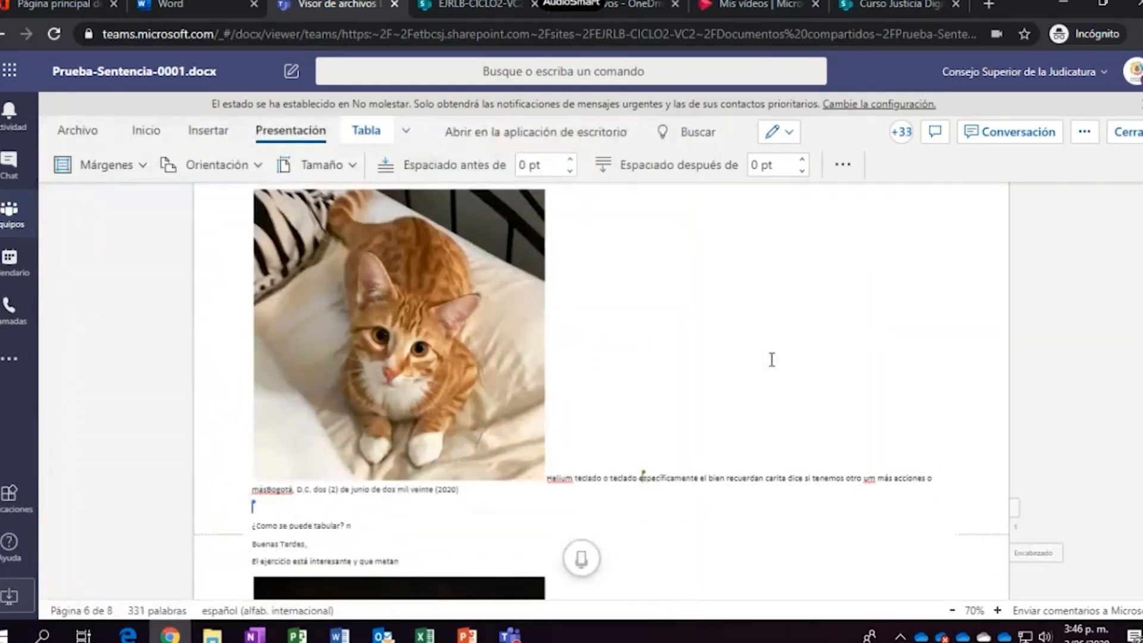
scroll(772, 360, "up", 2)
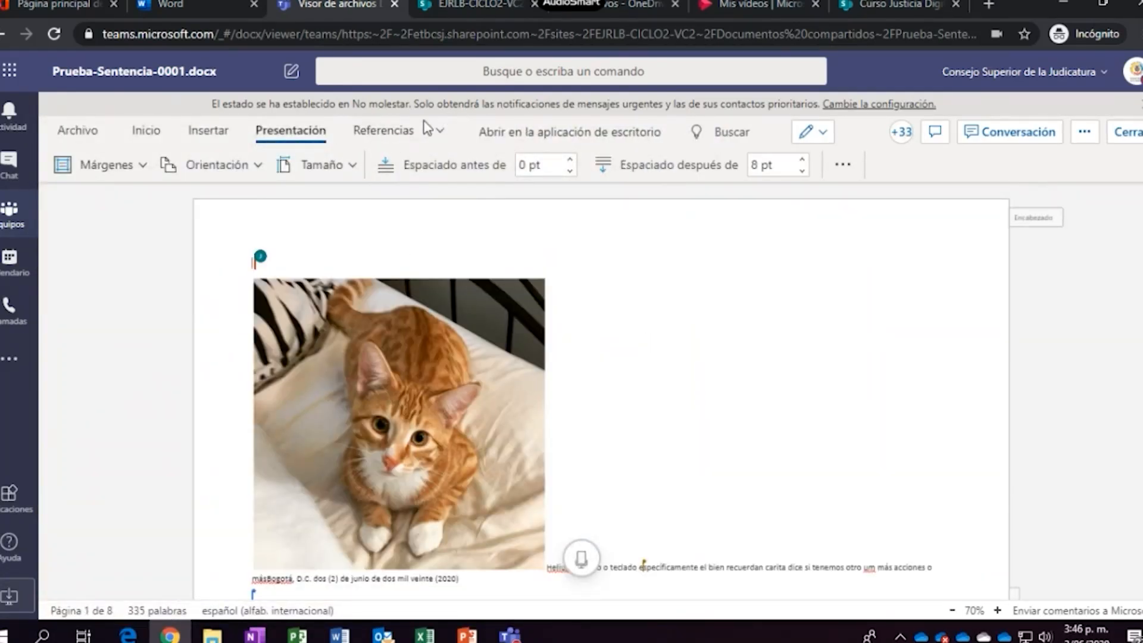
Set Control de cambios on the Revisar tab to Para todos los usuarios
left_click(440, 138)
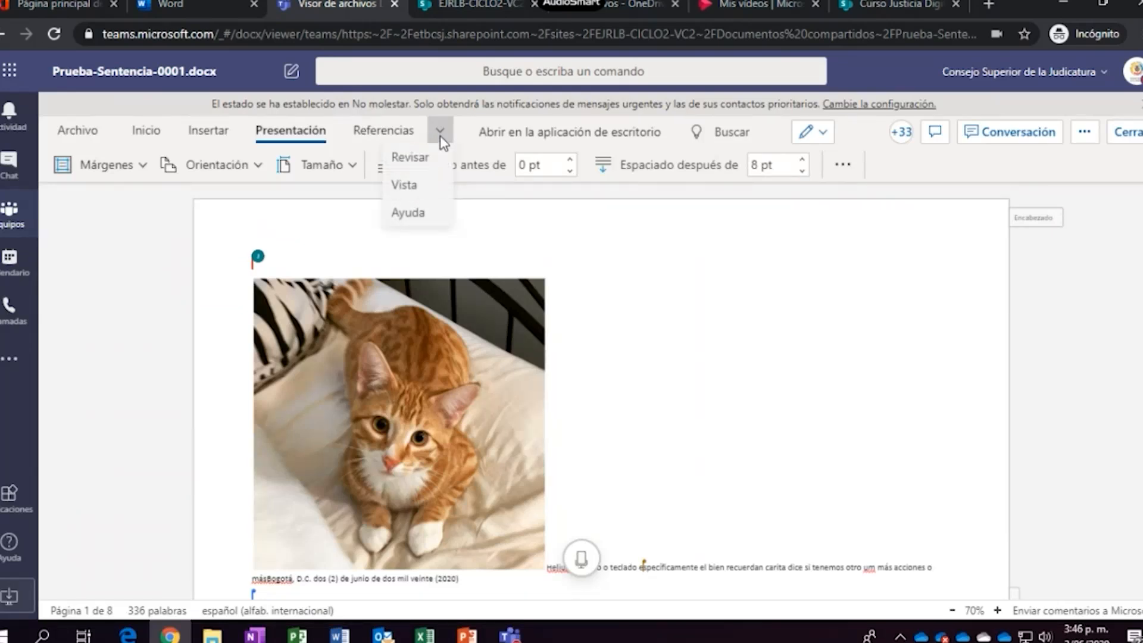
left_click(427, 160)
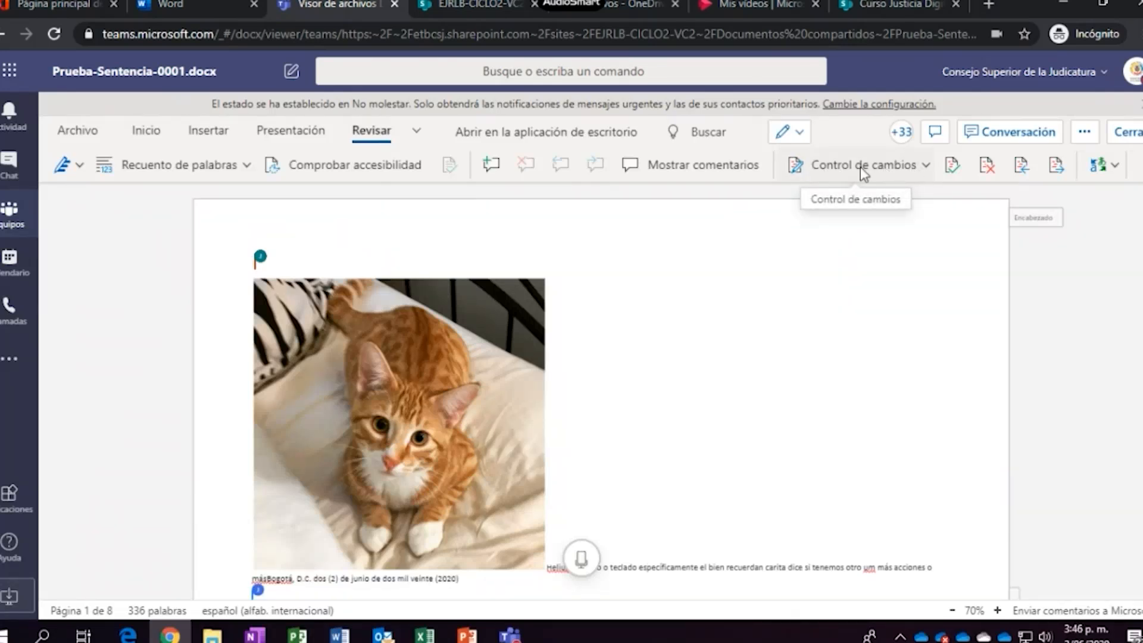
left_click(883, 167)
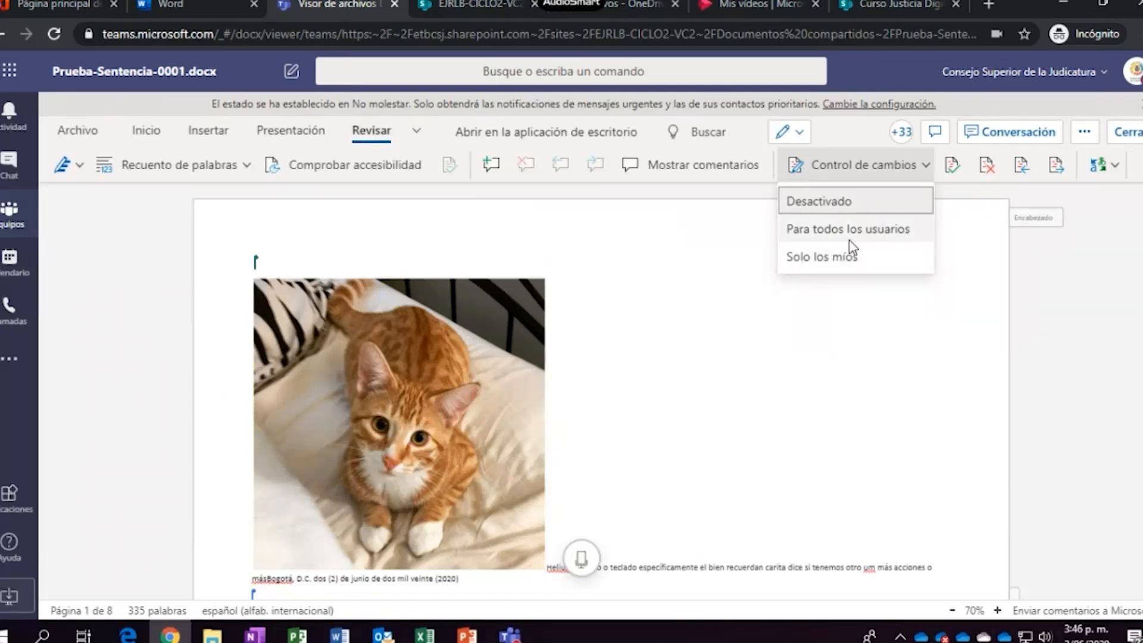
left_click(838, 234)
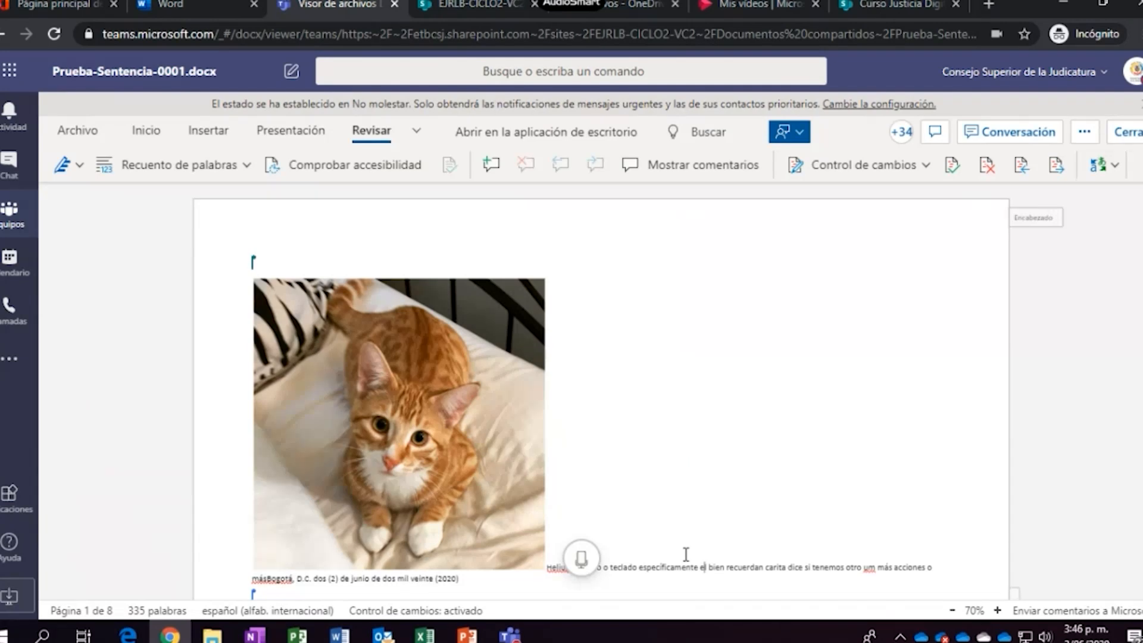
Delete the caption text under the cat picture as a tracked change
scroll(684, 553, "down", 2)
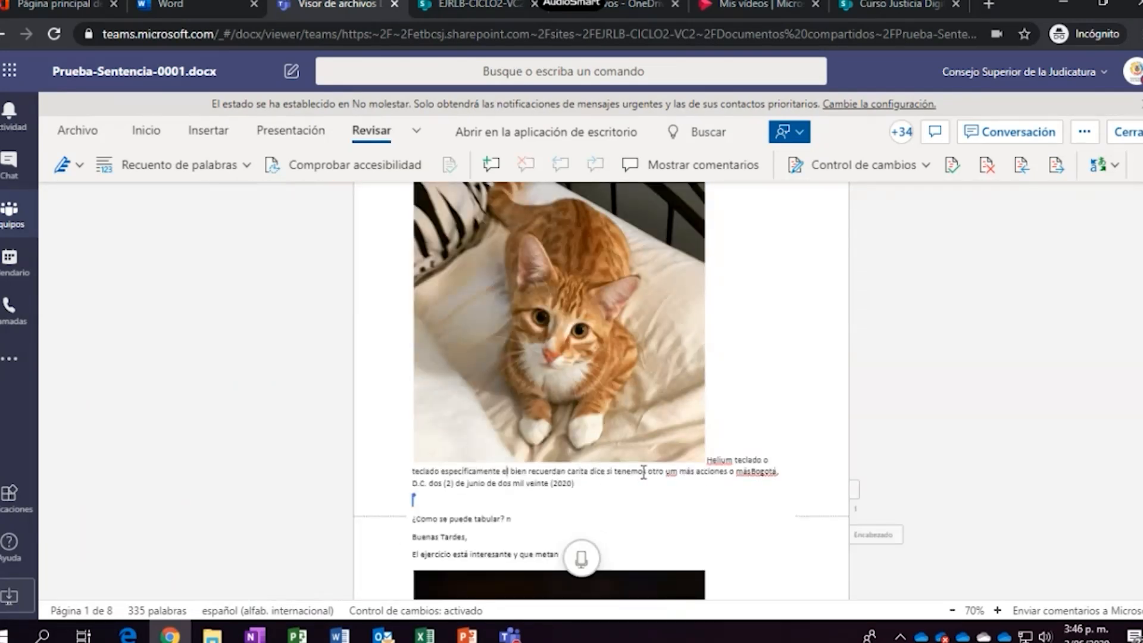
left_click_drag(511, 474, 636, 485)
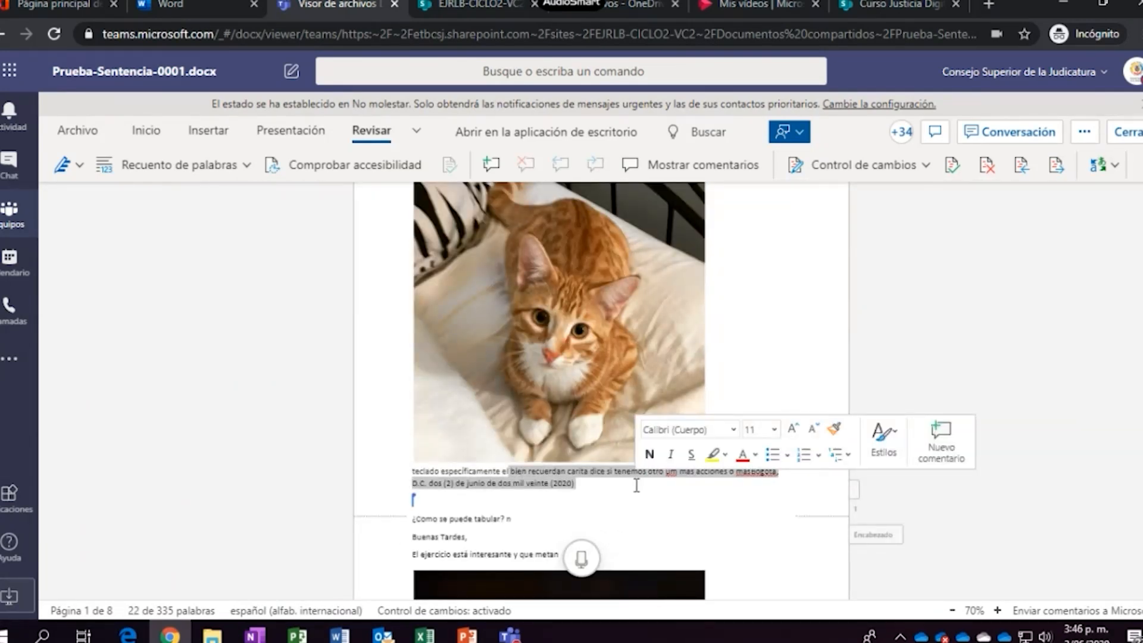
key("Delete")
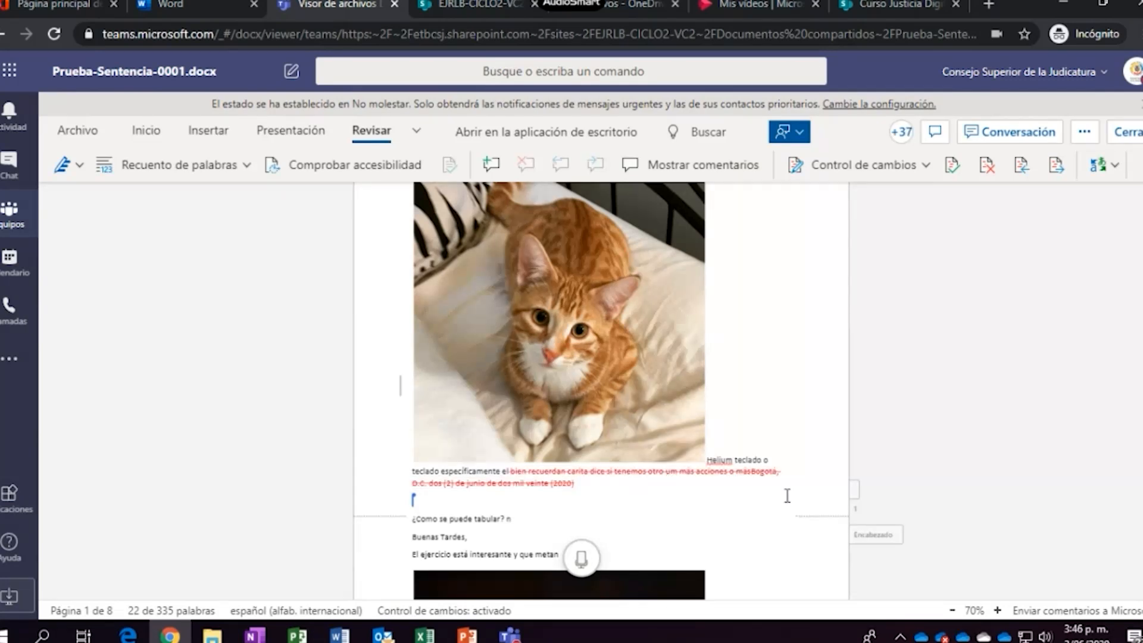
left_click(533, 461)
mouse_move(539, 484)
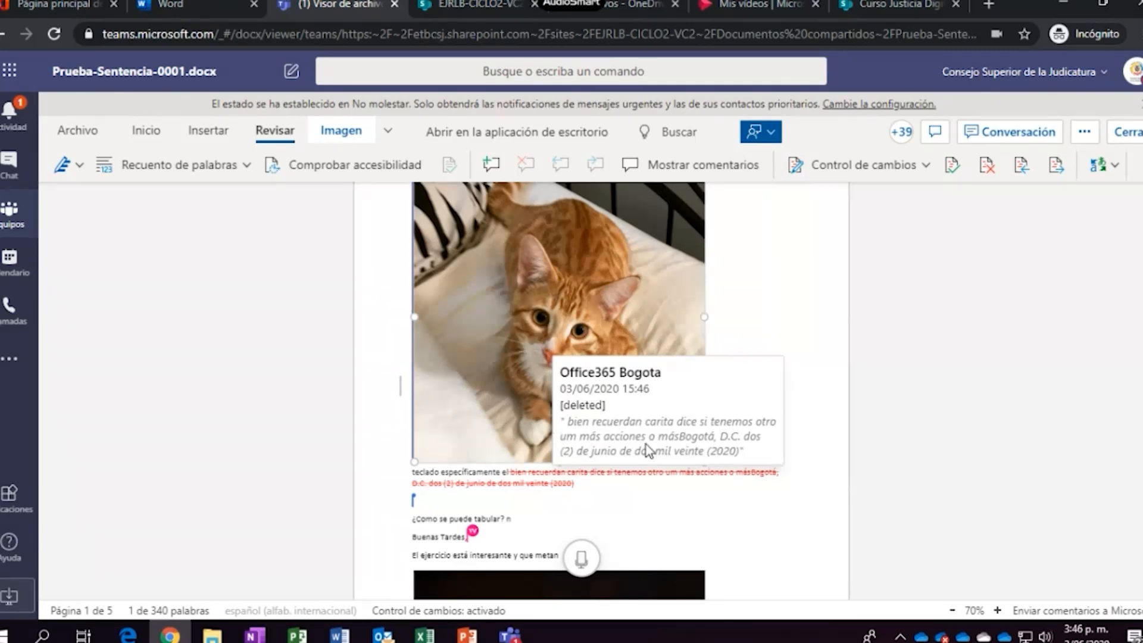
Reject the tracked deletion with Rechazar and check the restored caption beneath the cat
left_click(664, 498)
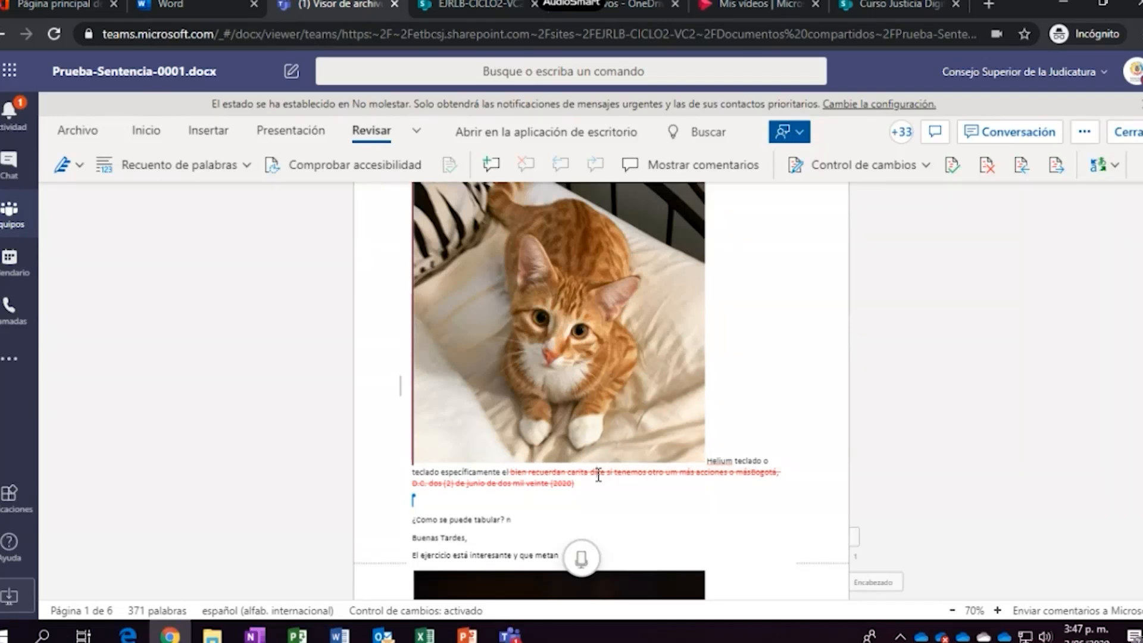
left_click(988, 167)
scroll(835, 379, "up", 10)
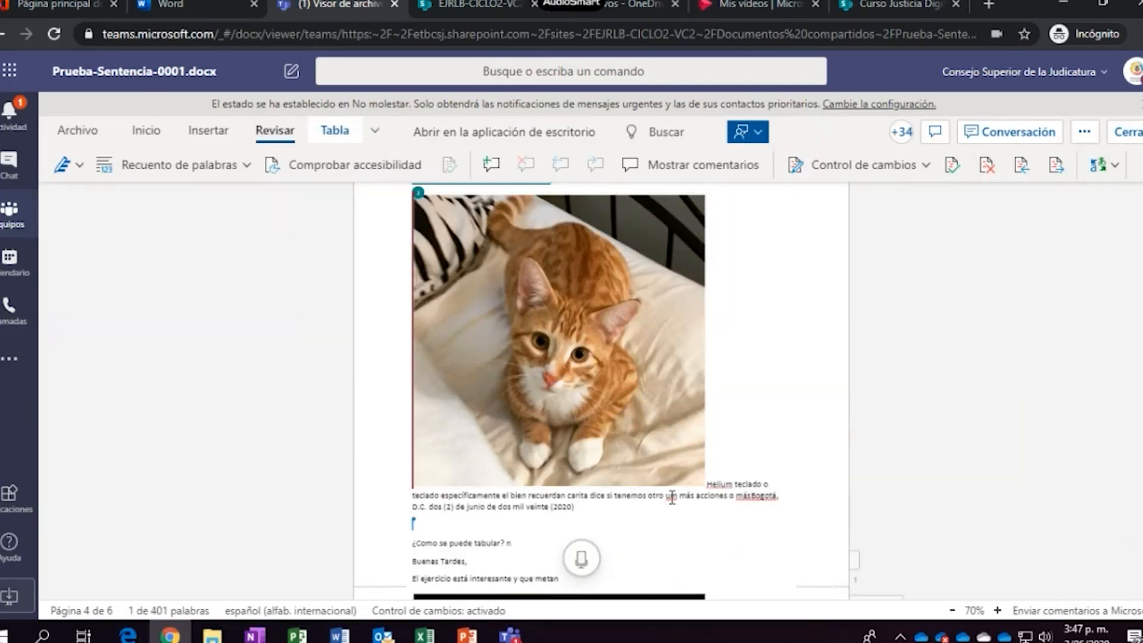
left_click_drag(578, 507, 528, 497)
left_click(641, 513)
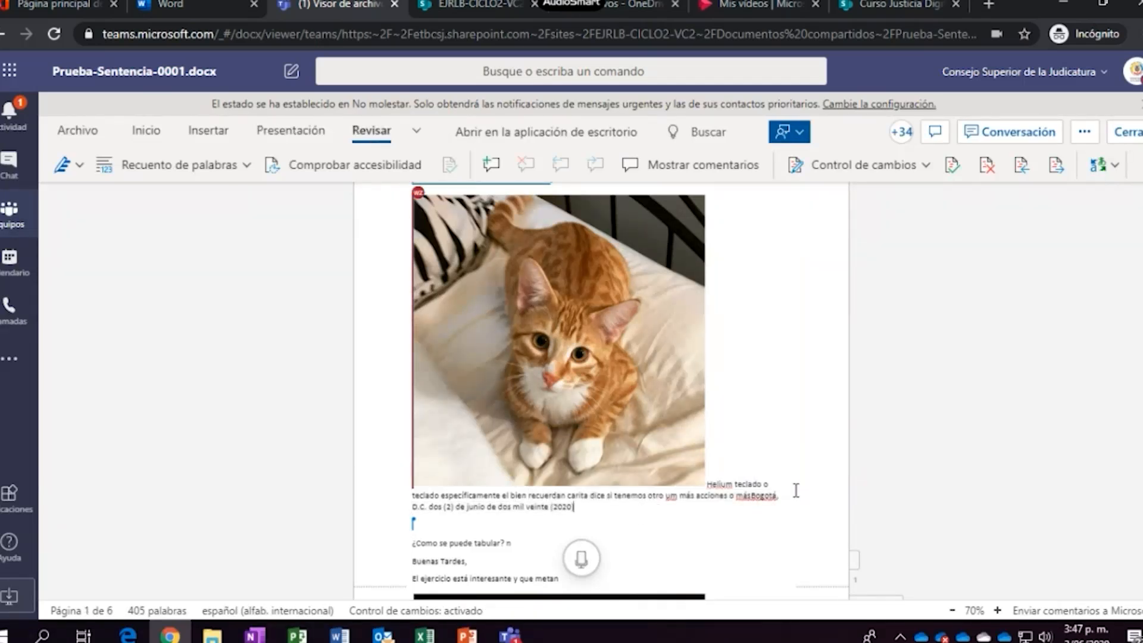
scroll(745, 526, "down", 2)
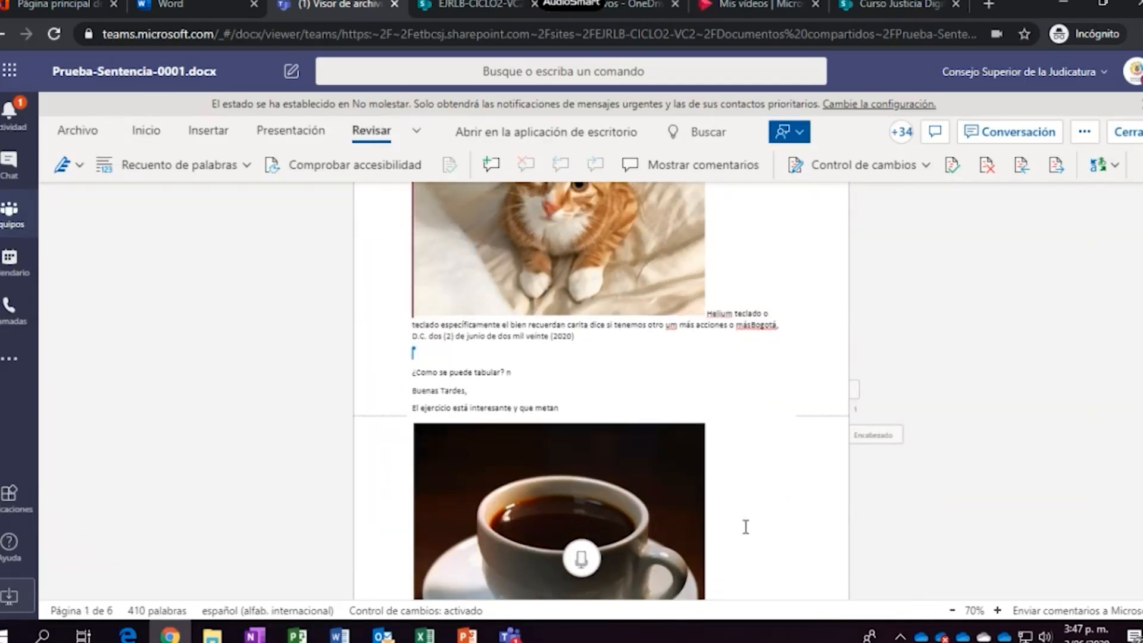
scroll(746, 527, "up", 5)
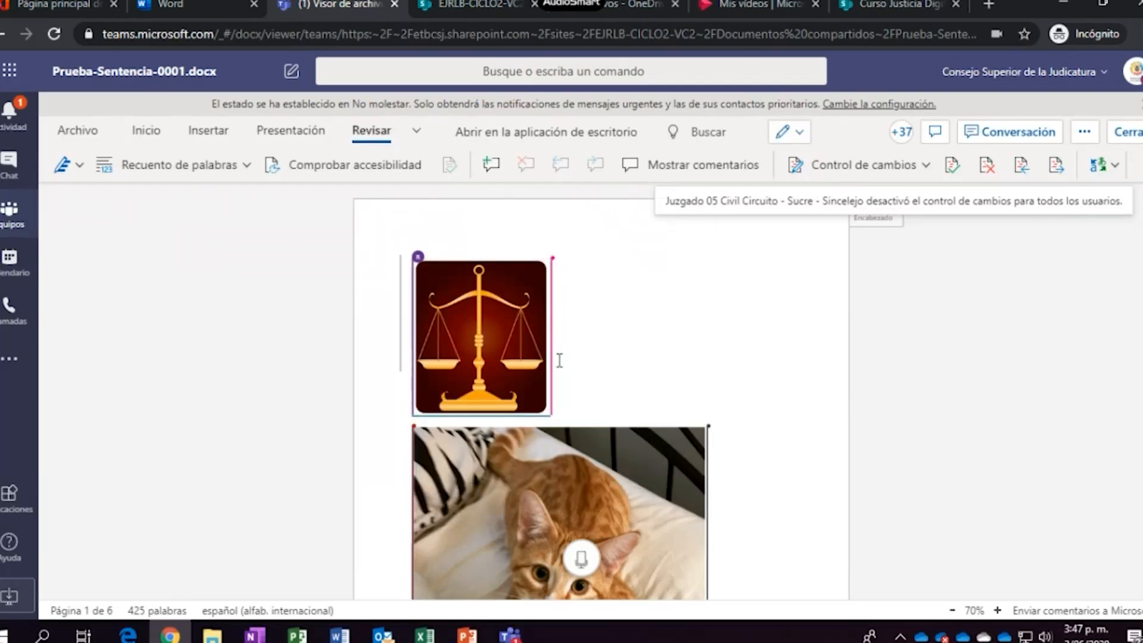
Scroll down the document, then jump to the next change: the highlighted passage above the coffee photo
scroll(559, 360, "down", 2)
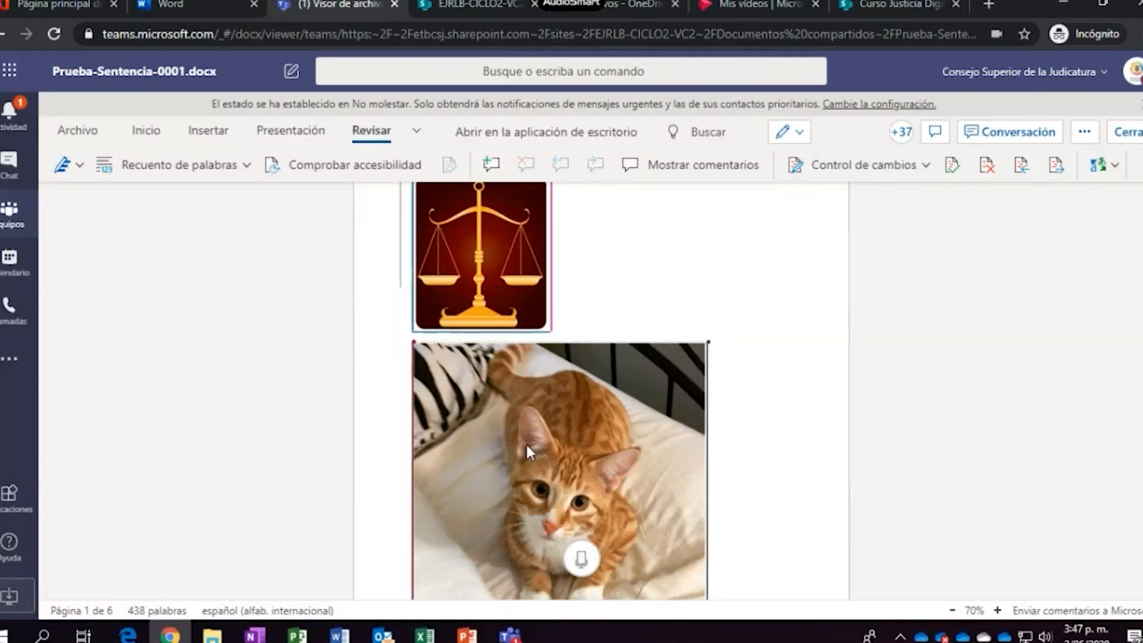
scroll(526, 441, "down", 3)
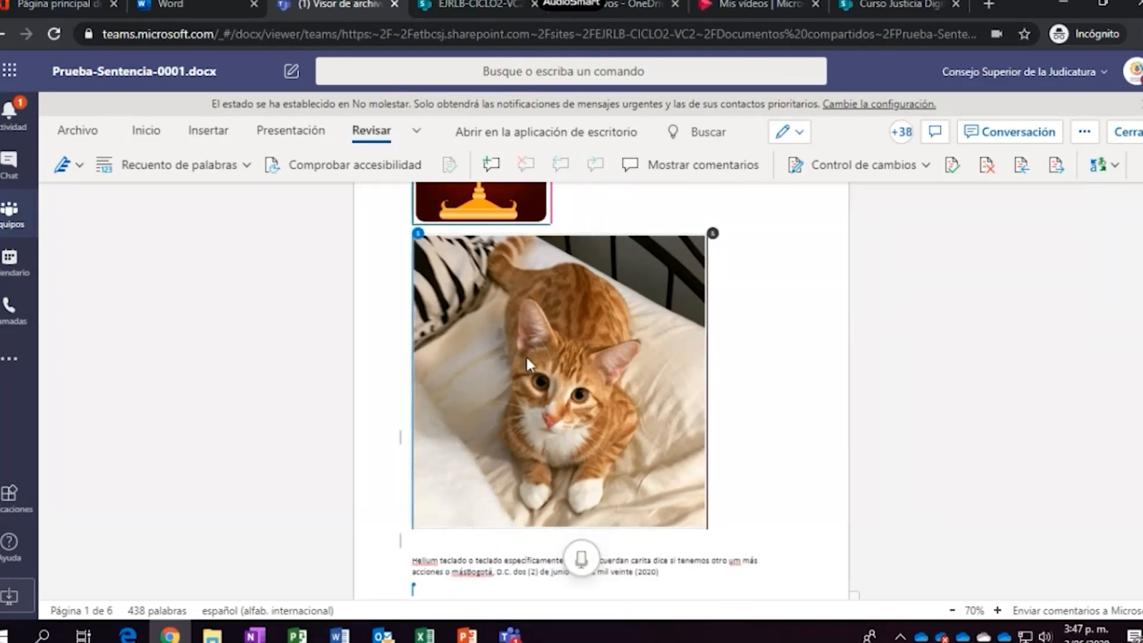
scroll(526, 356, "down", 5)
scroll(604, 418, "down", 10)
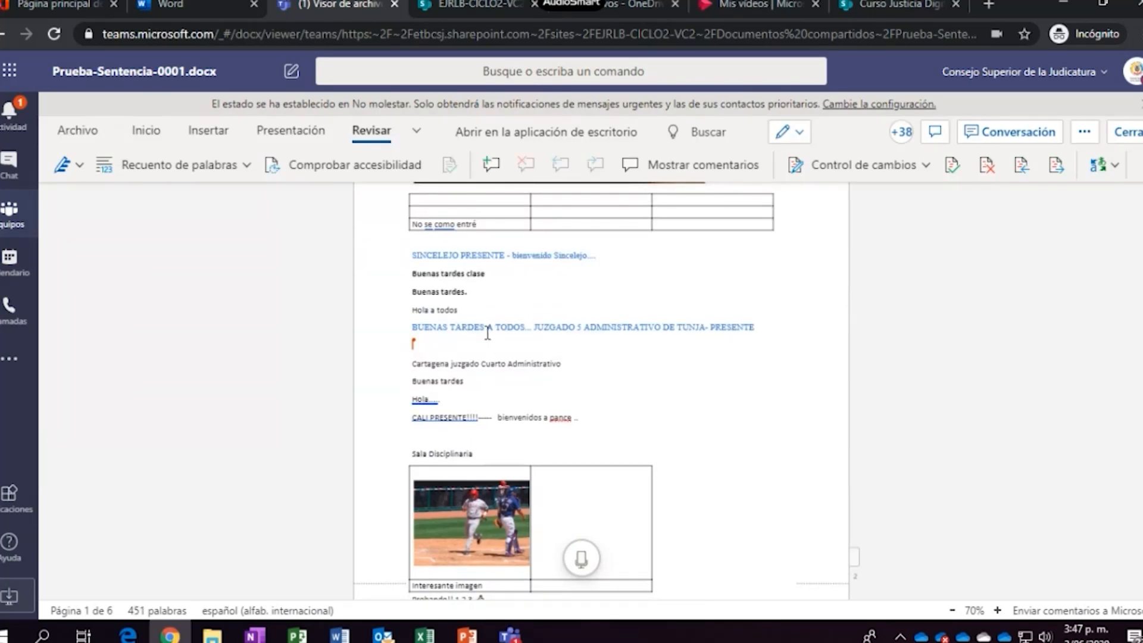
scroll(504, 459, "down", 8)
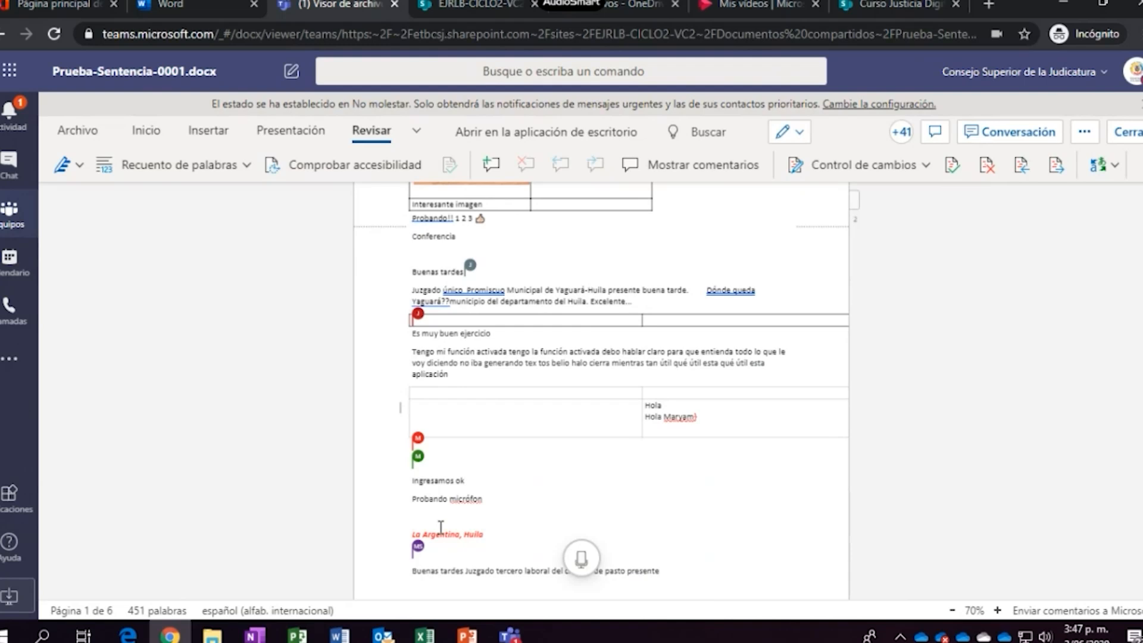
scroll(440, 528, "down", 3)
scroll(562, 490, "down", 3)
scroll(498, 470, "down", 8)
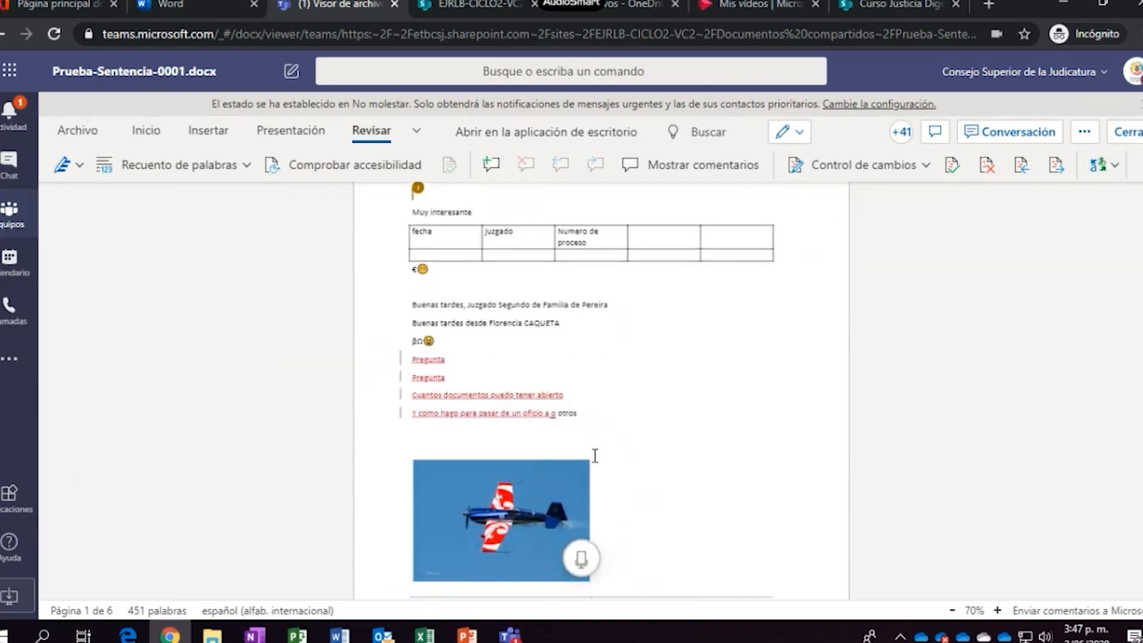
scroll(676, 352, "up", 3)
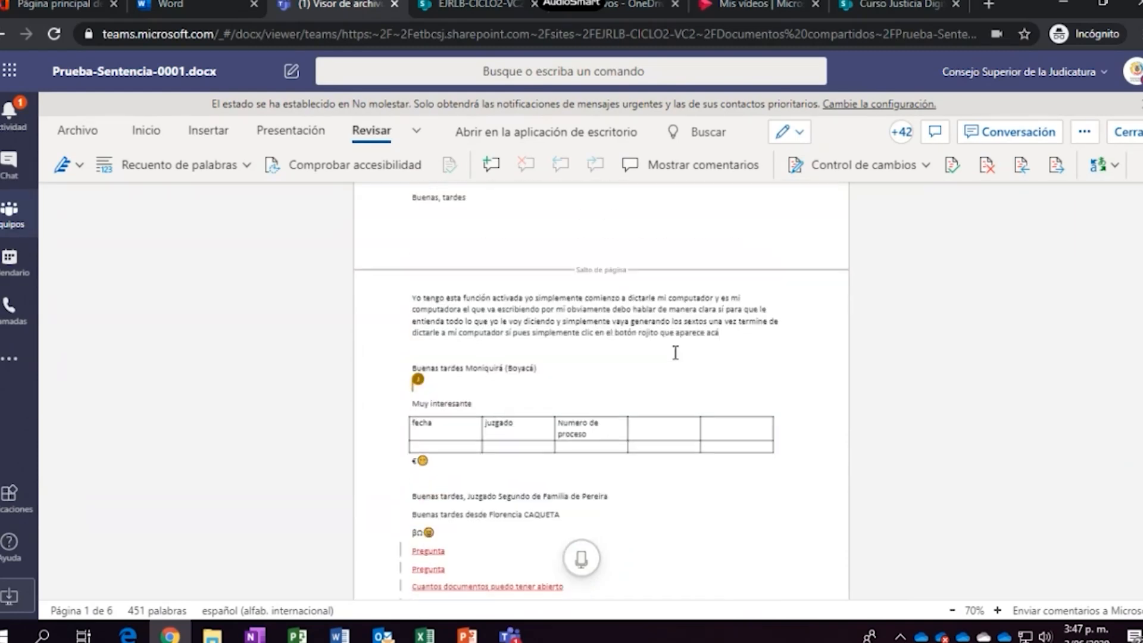
left_click(1063, 165)
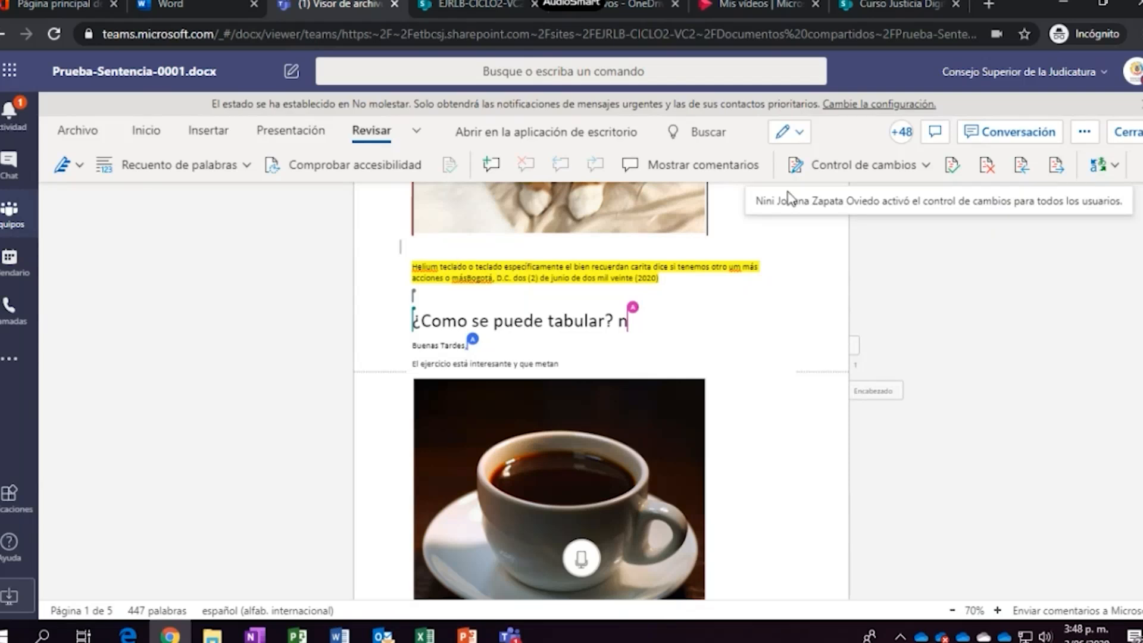
Set change tracking to all users, then close the document back to the General channel's Files
left_click(924, 169)
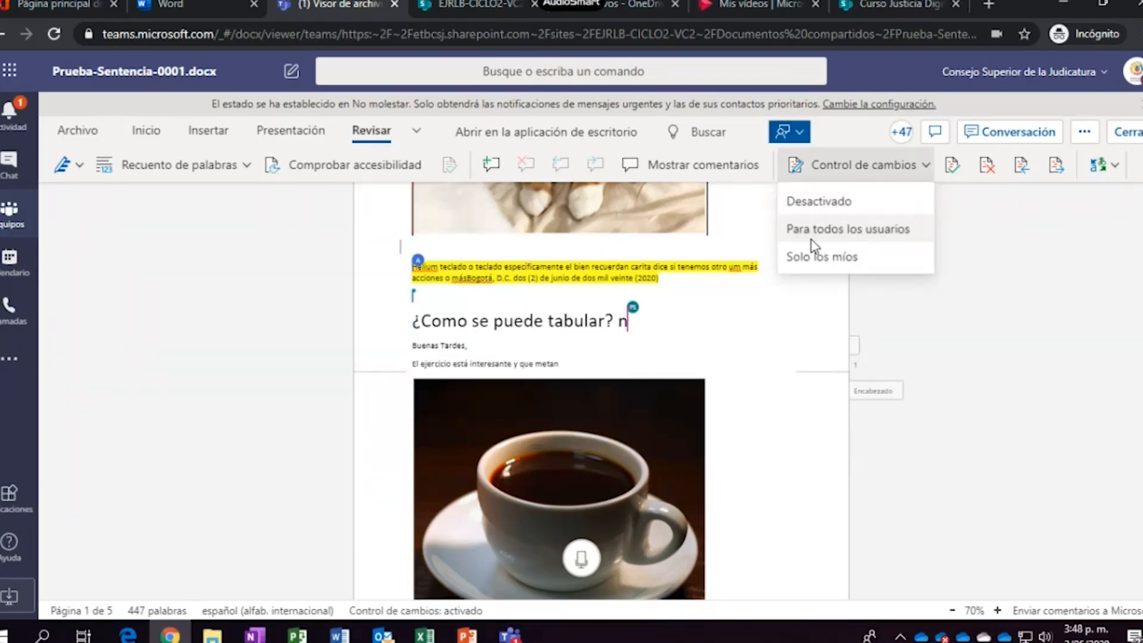
left_click(746, 331)
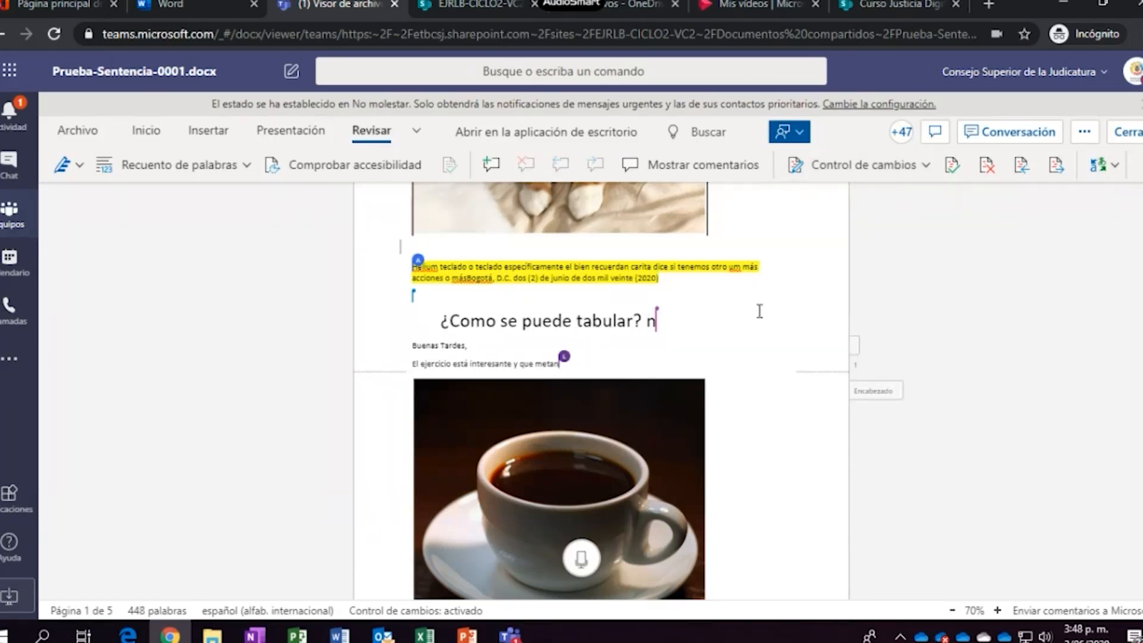
scroll(758, 311, "up", 8)
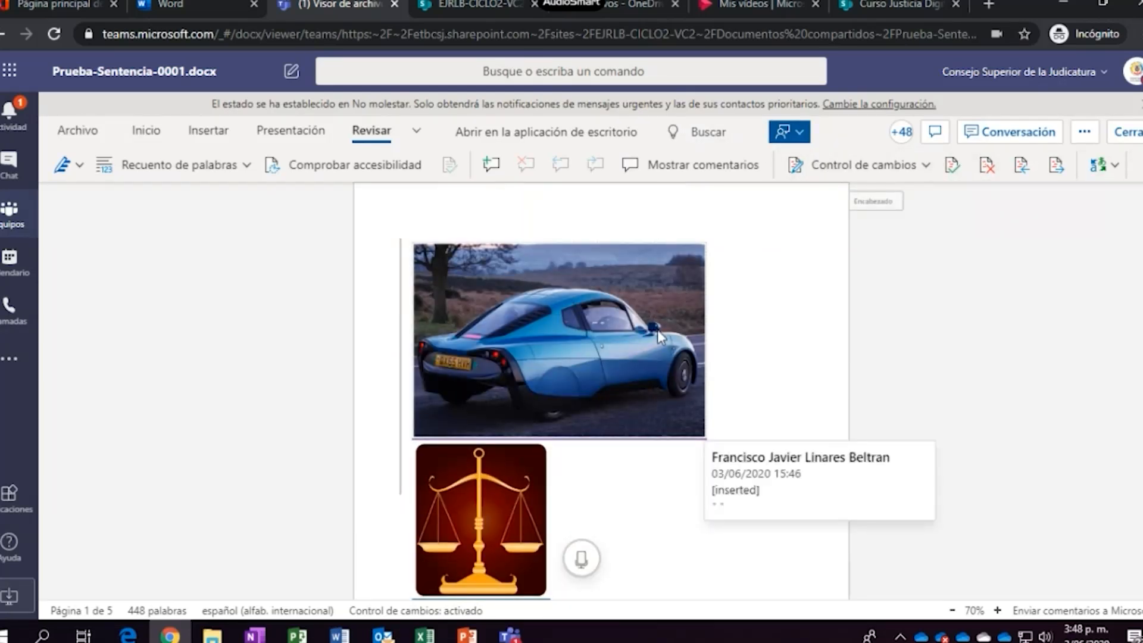
scroll(630, 351, "down", 1)
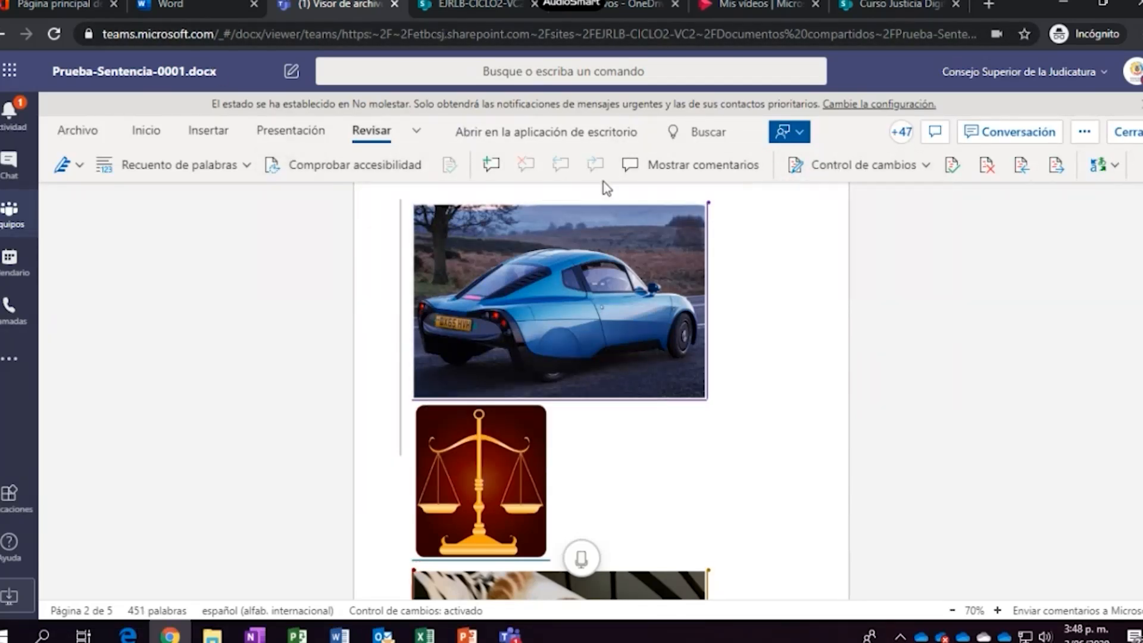
left_click(1136, 132)
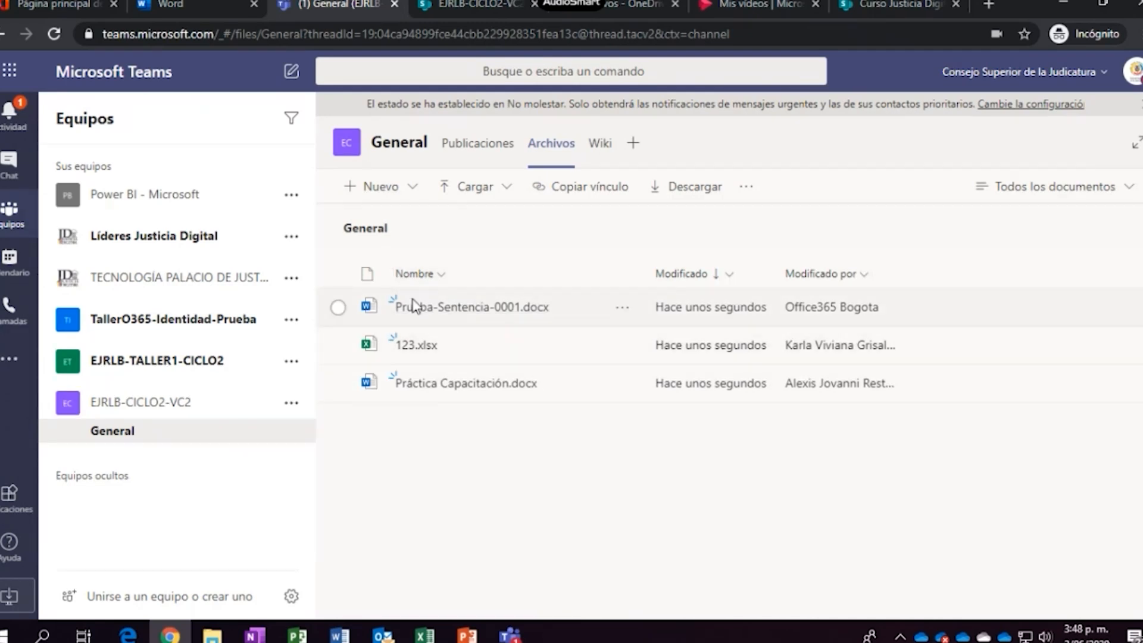
Start a blank Word document, type 'Este es un nuevo documento', and open Archivo
left_click(181, 2)
left_click(156, 221)
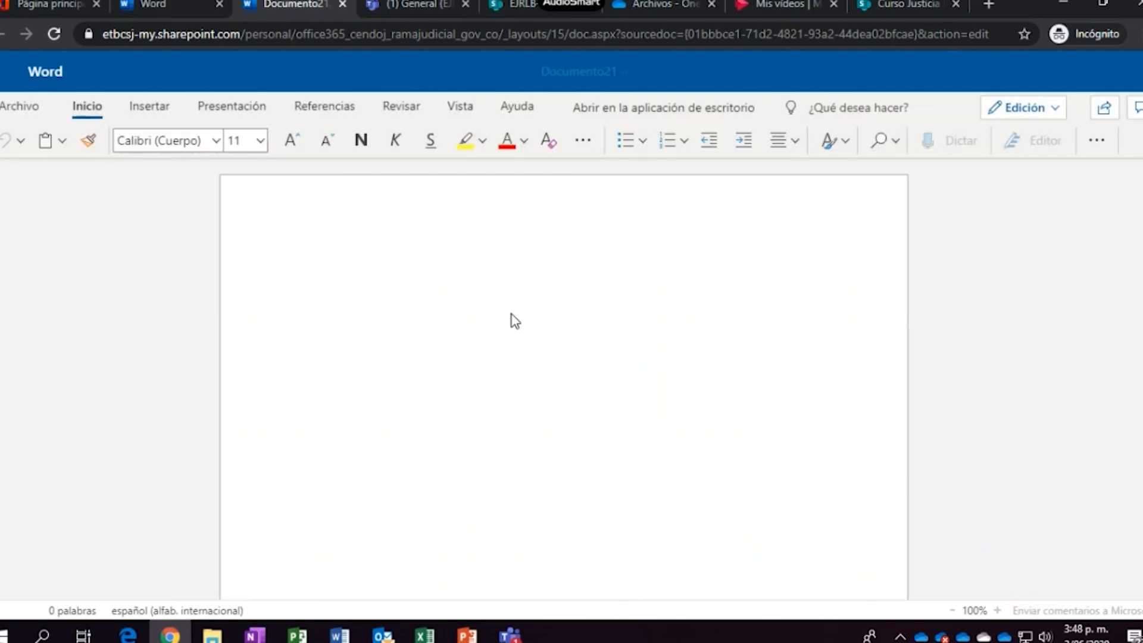
type("Este es")
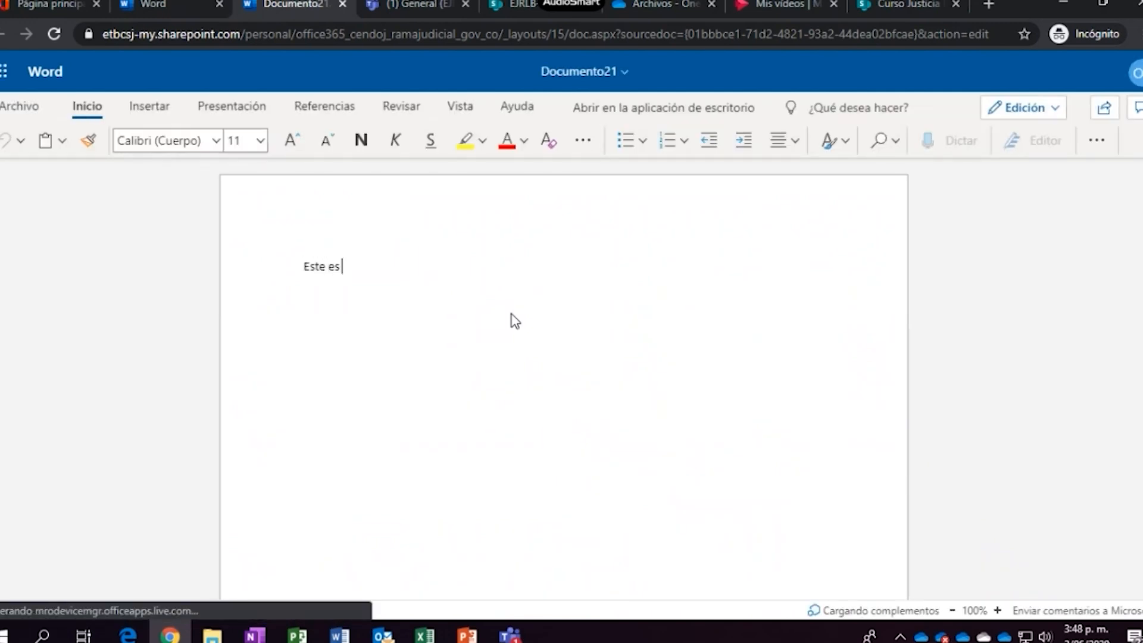
type(" un nuevo documento")
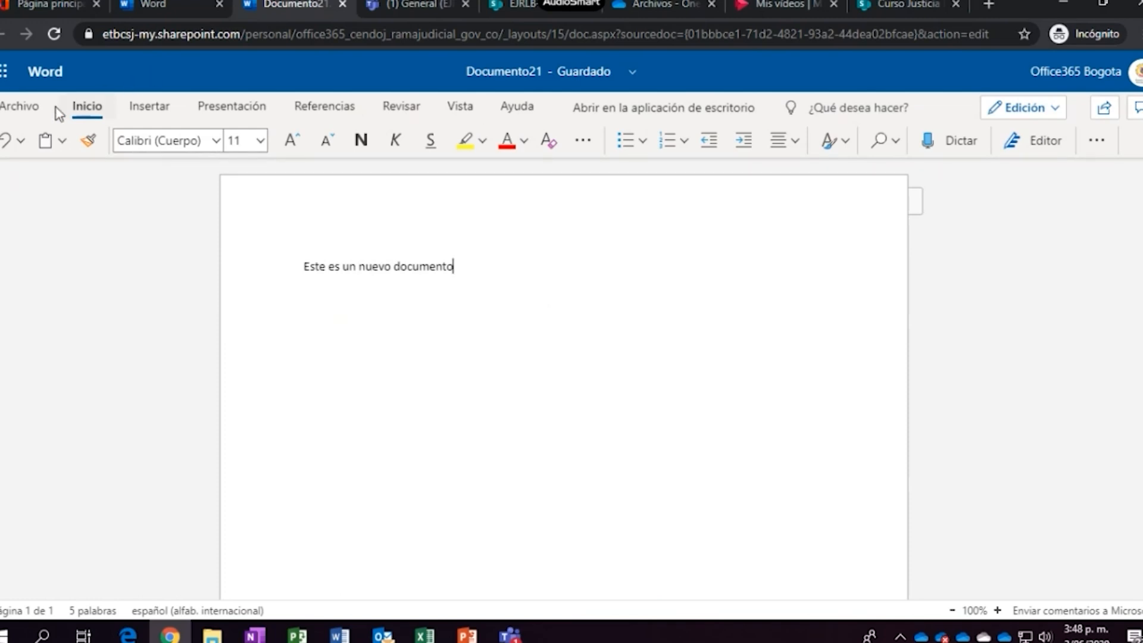
left_click(33, 108)
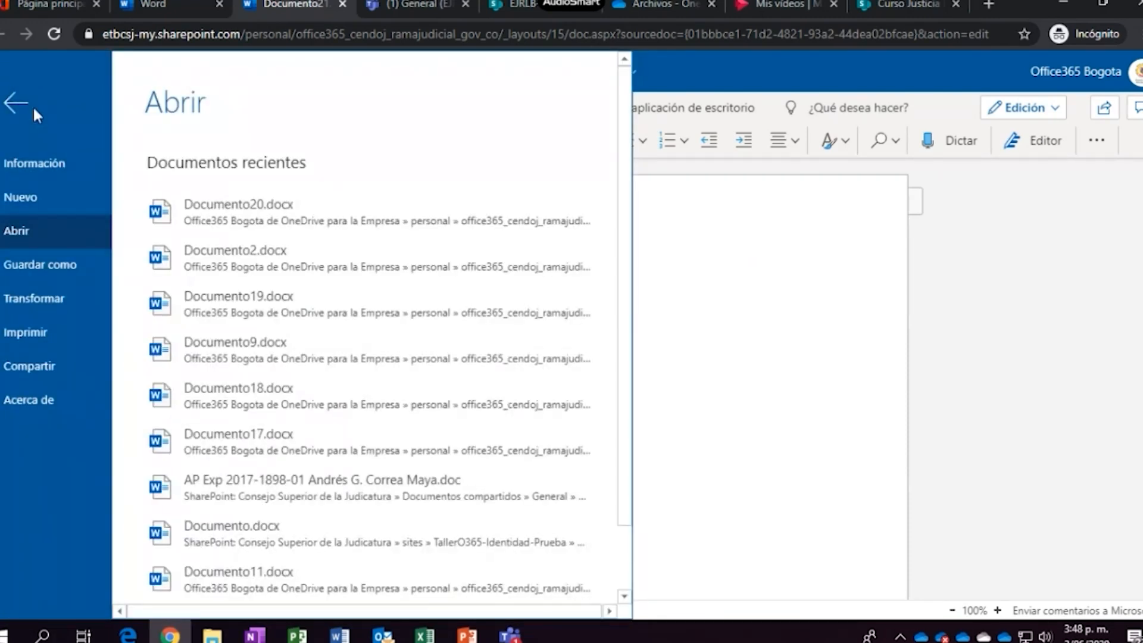
Rename the document EJRLB-VC2-Prueba2 and open its OneDrive Mis archivos folder
left_click(794, 301)
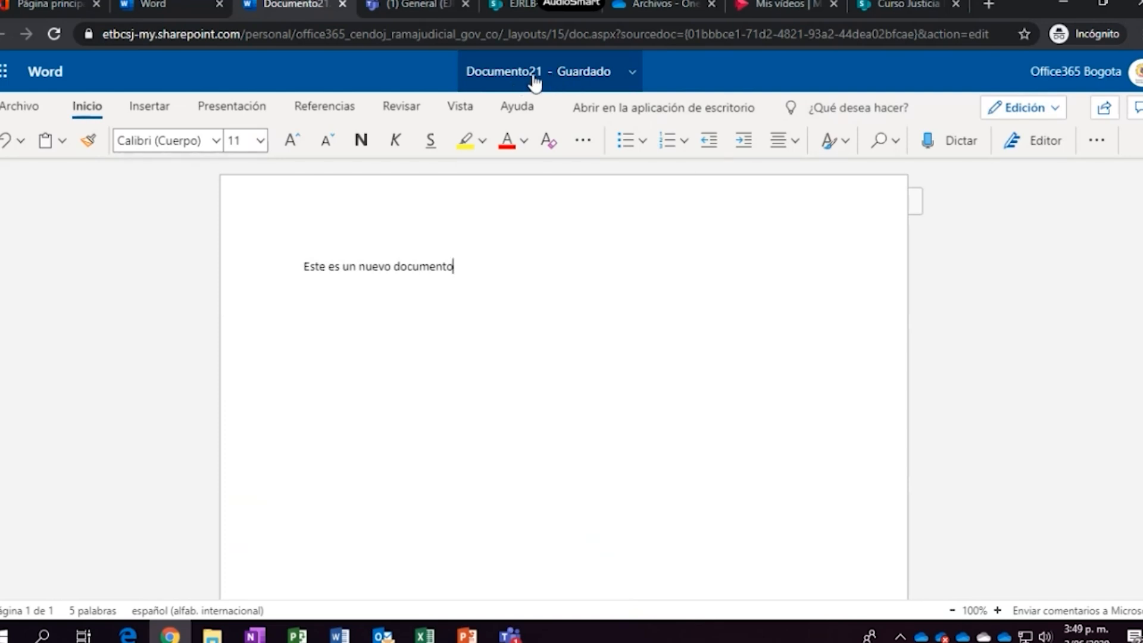
left_click(535, 82)
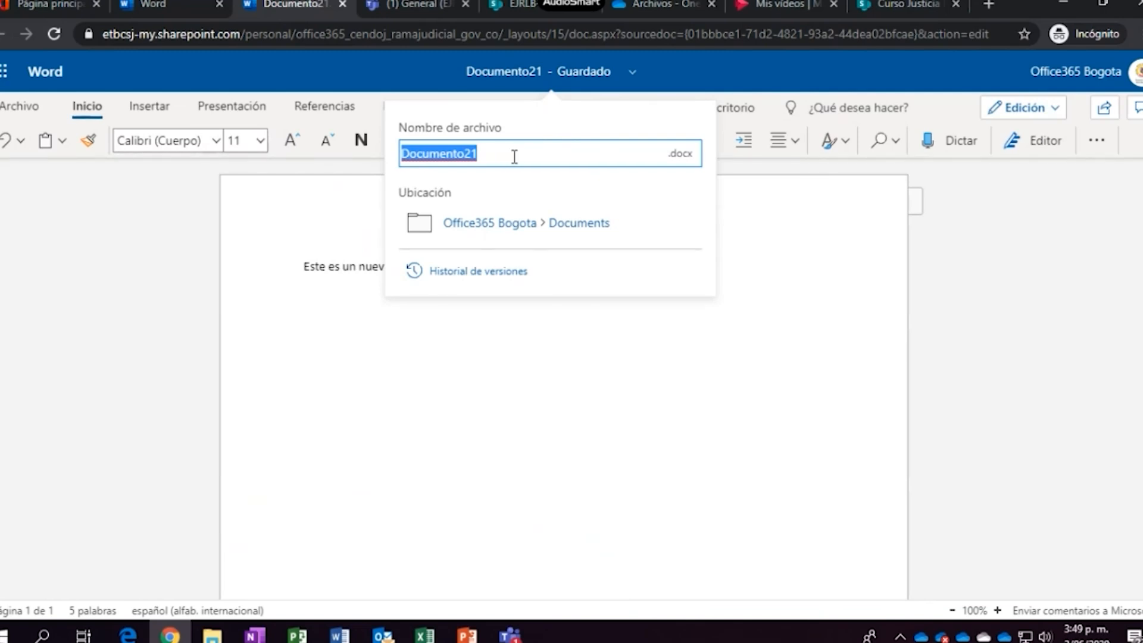
type("D")
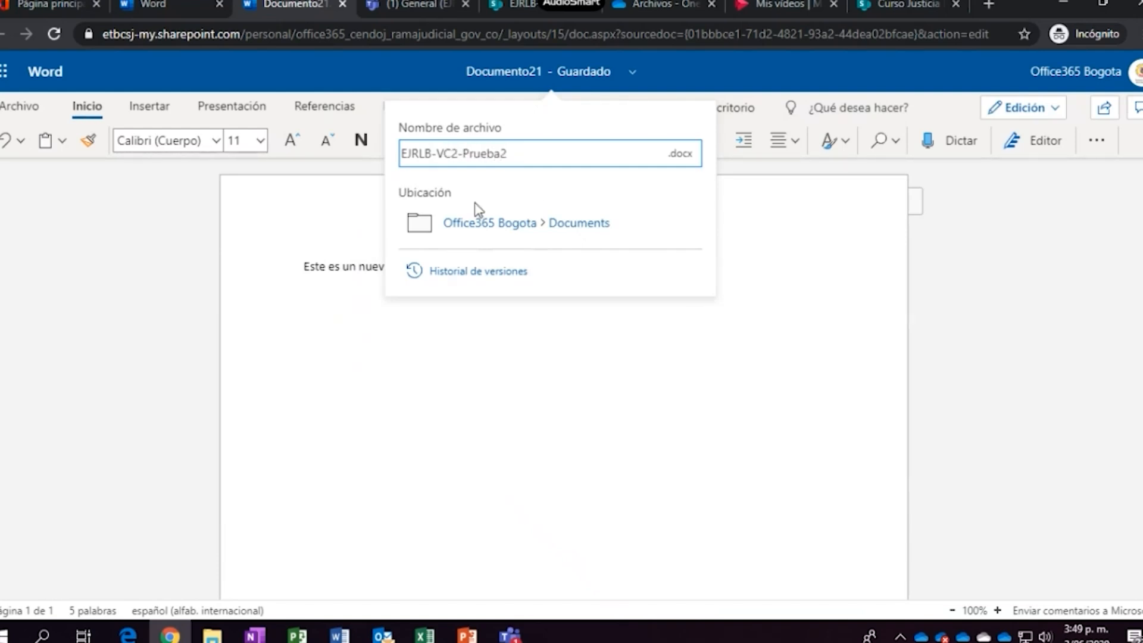
left_click(501, 229)
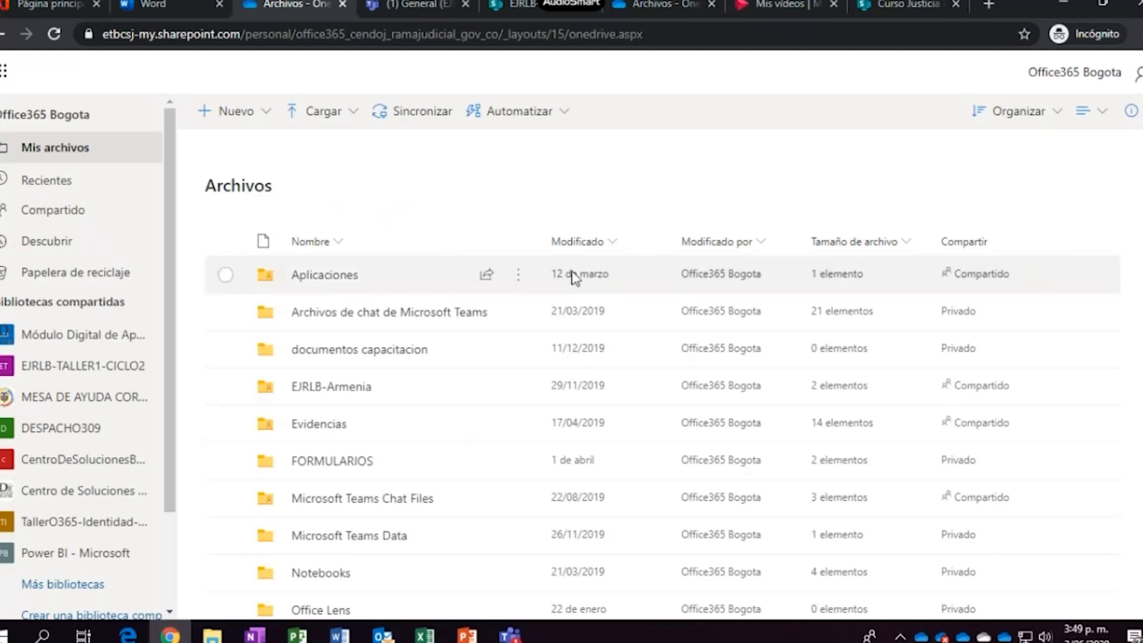
Peek into the OneDrive Aplicaciones folder, then return to the EJRLB-VC2-Prueba2 Word document
scroll(455, 404, "down", 5)
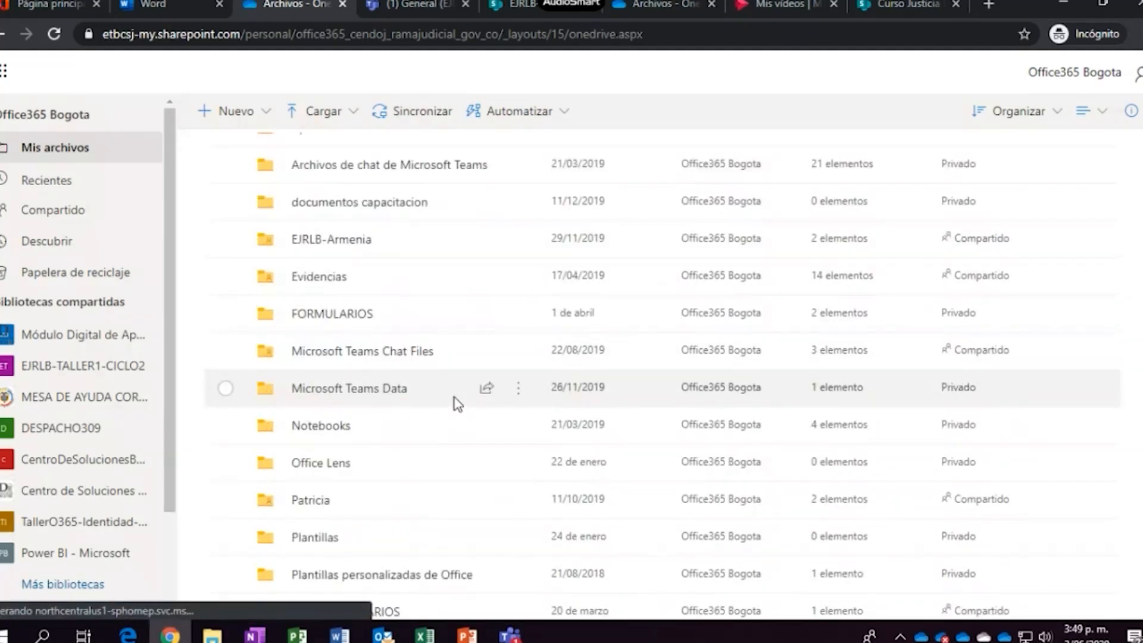
scroll(375, 172, "up", 2)
scroll(381, 158, "up", 3)
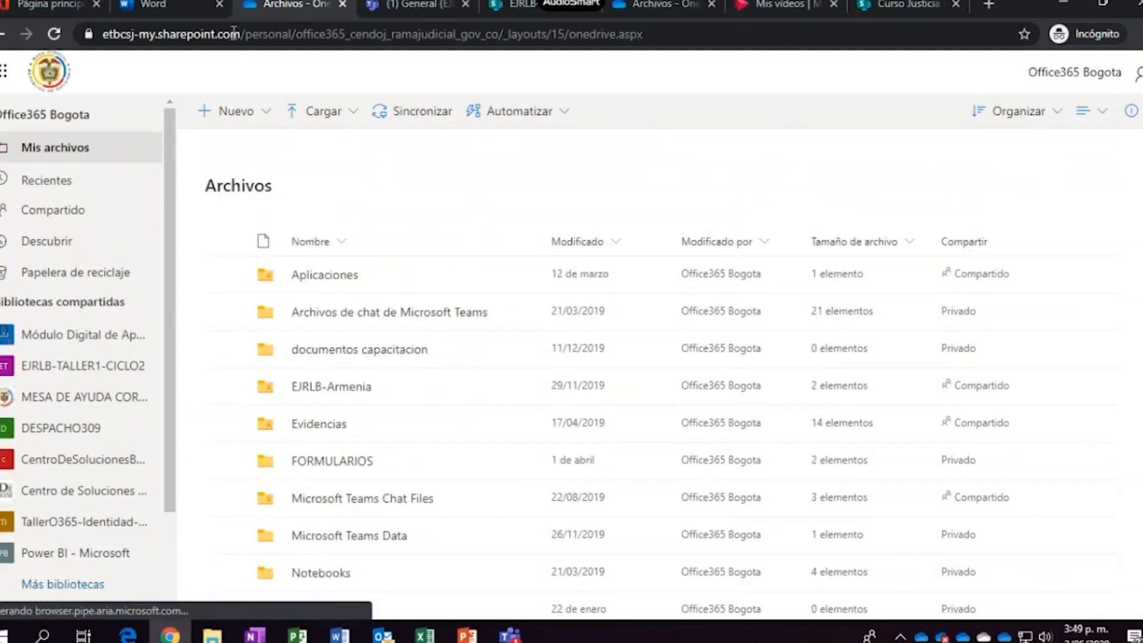
left_click(188, 4)
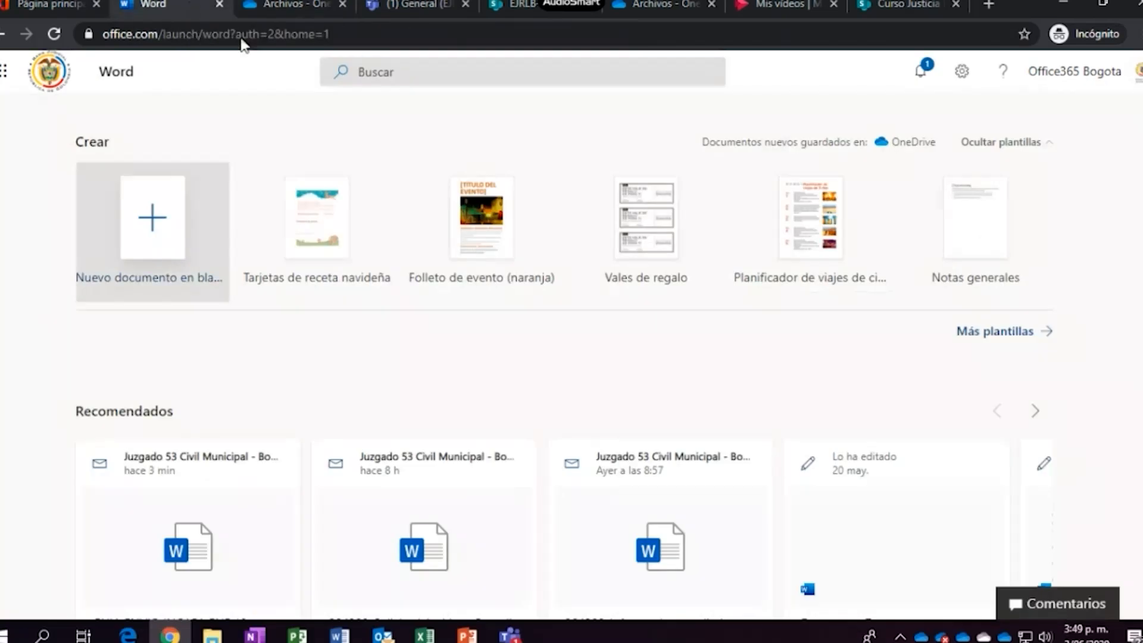
left_click(265, 7)
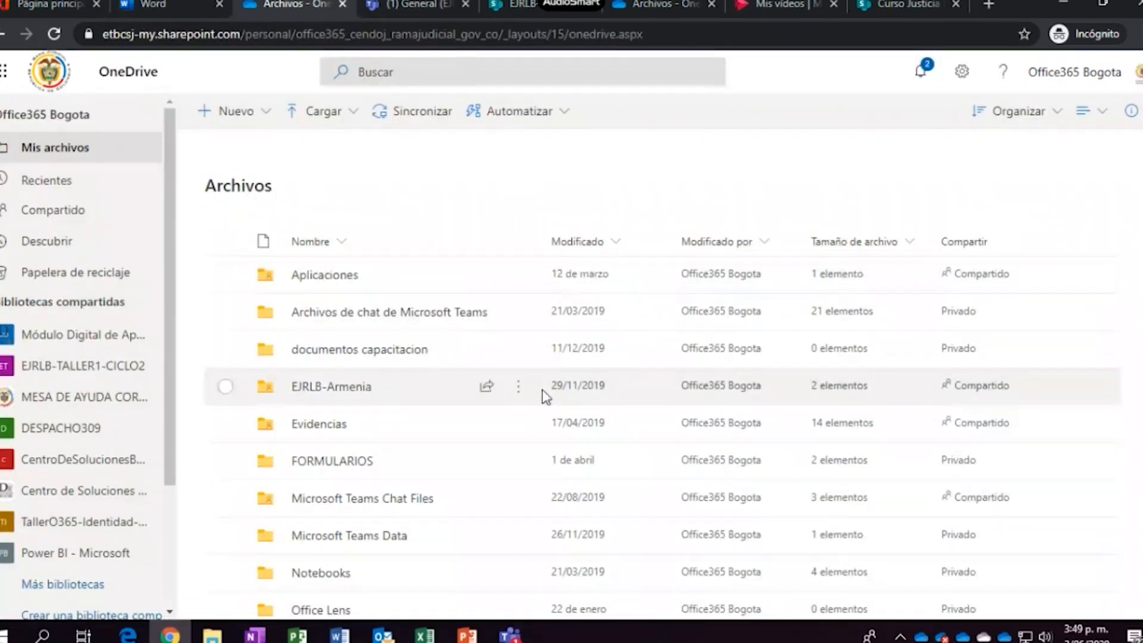
left_click(331, 276)
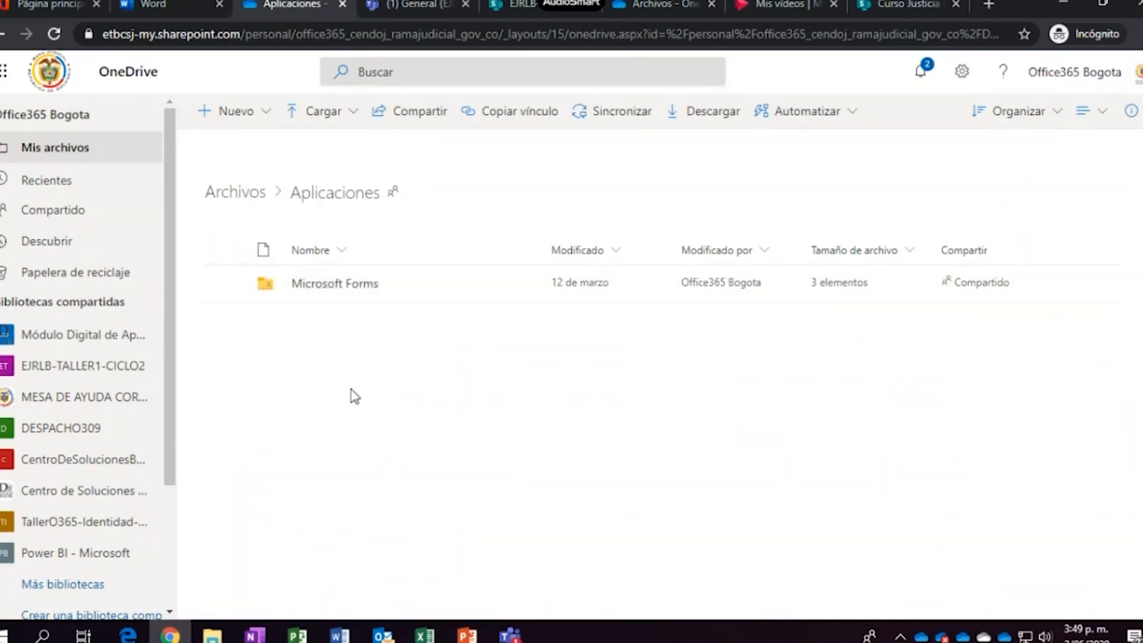
left_click(3, 35)
left_click(4, 35)
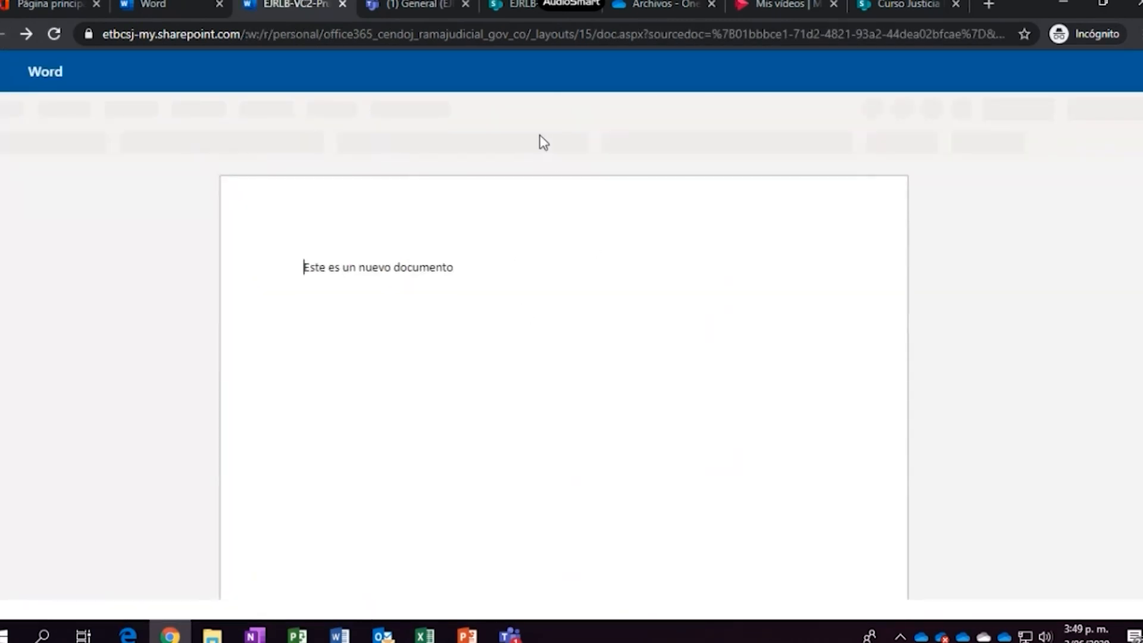
Select the sentence 'Este es un nuevo documento' in the document
left_click(506, 320)
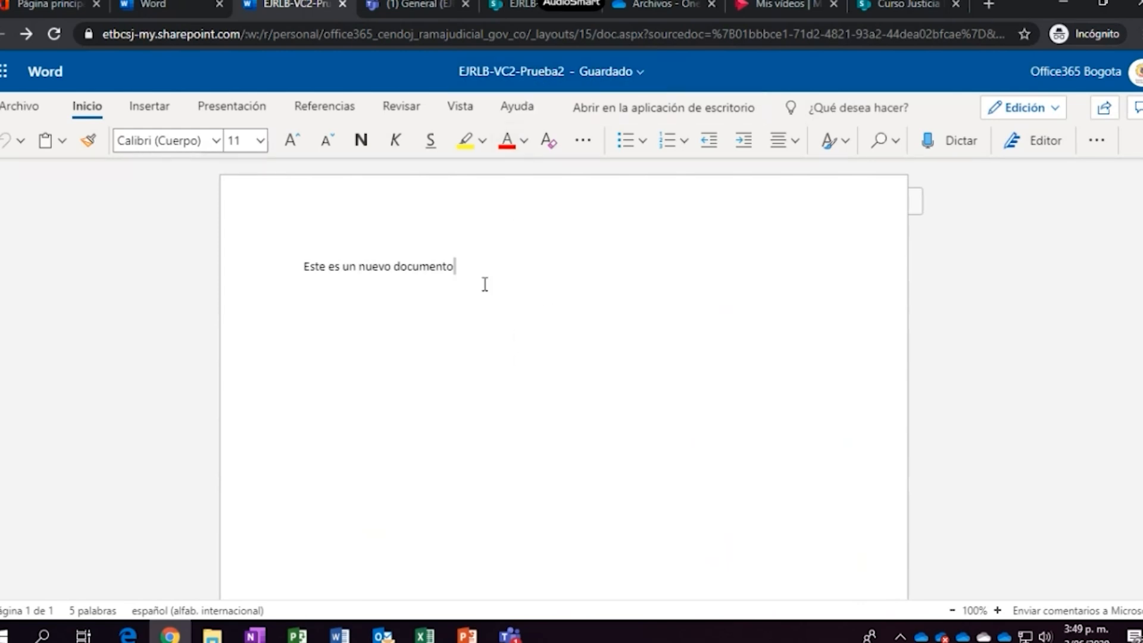
left_click(523, 283)
left_click_drag(516, 280, 297, 275)
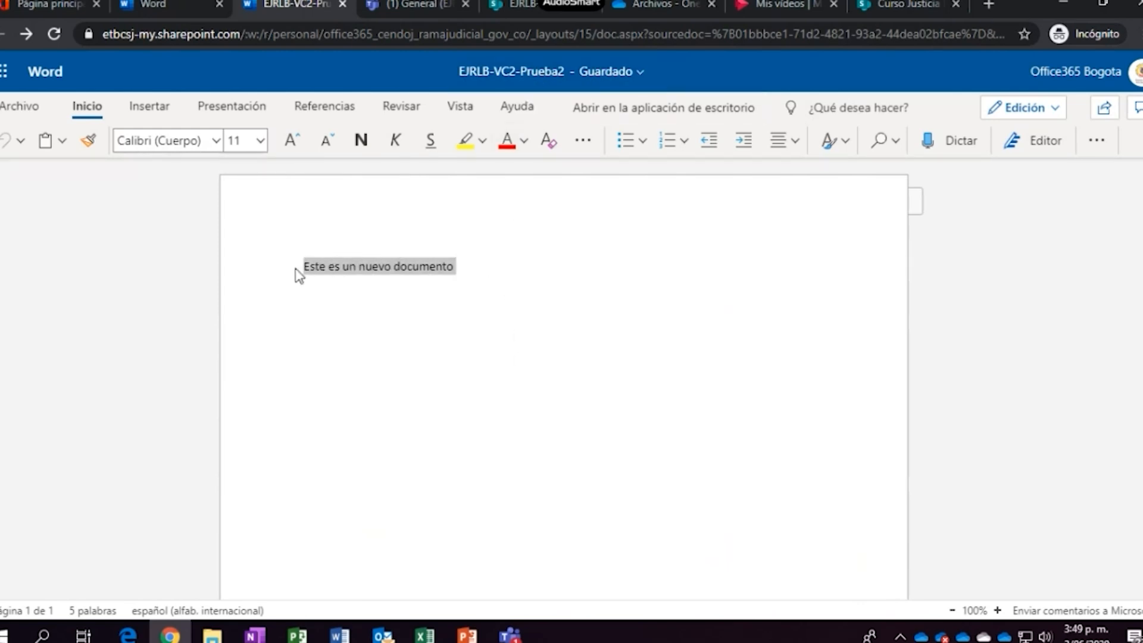
Confirm the file is named EJRLB-VC2-Prueba2, then bring up its Archivo options
left_click(544, 72)
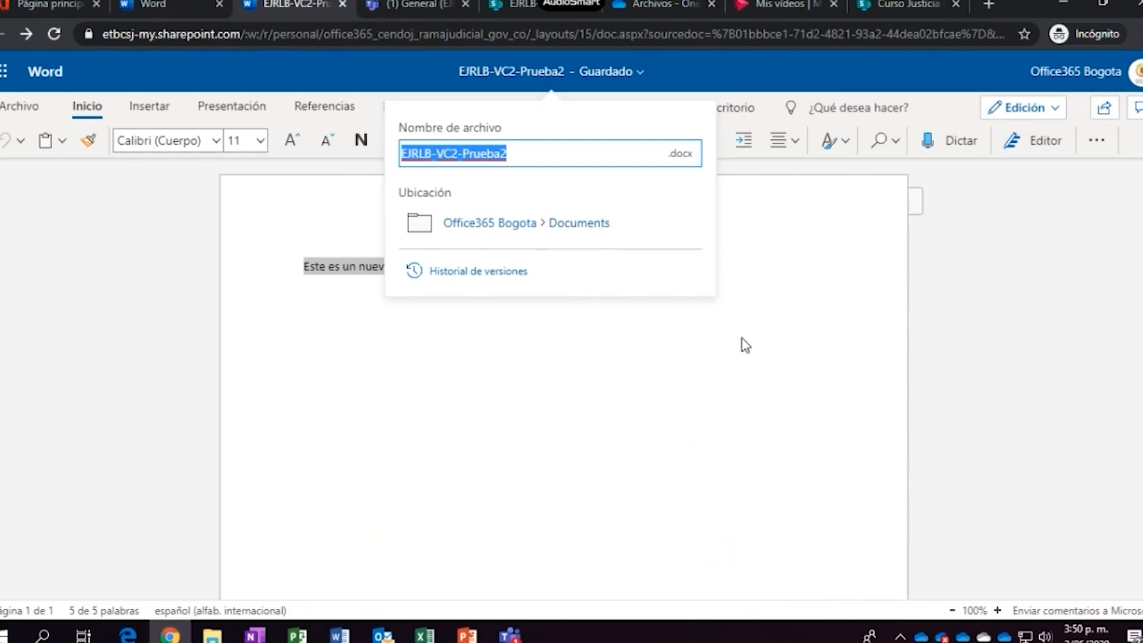
left_click(9, 74)
left_click(270, 70)
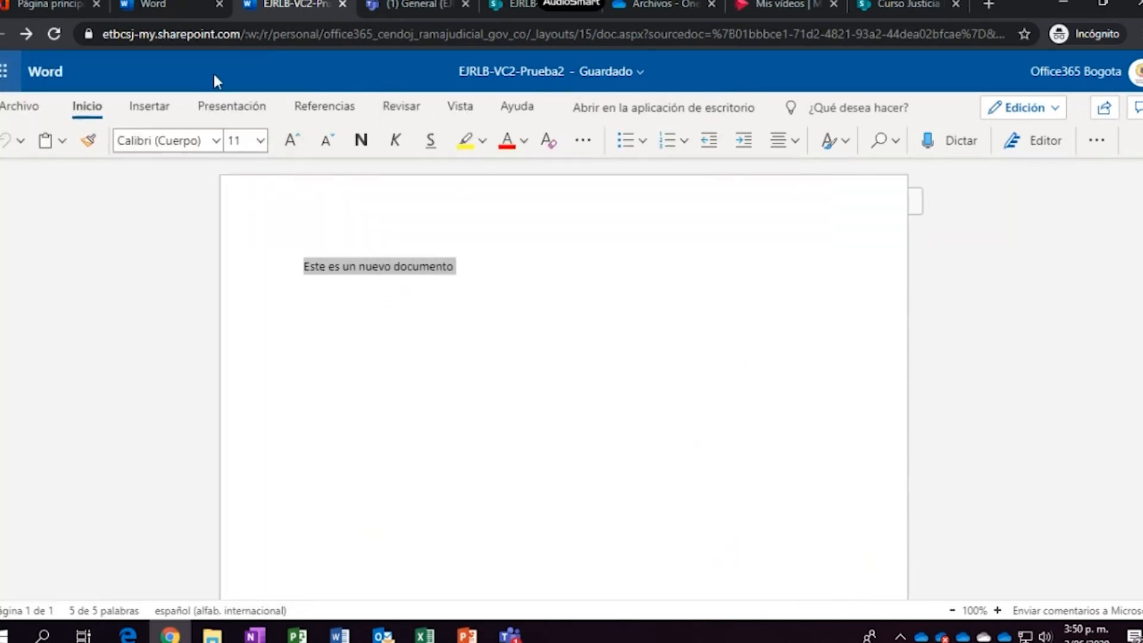
left_click(16, 107)
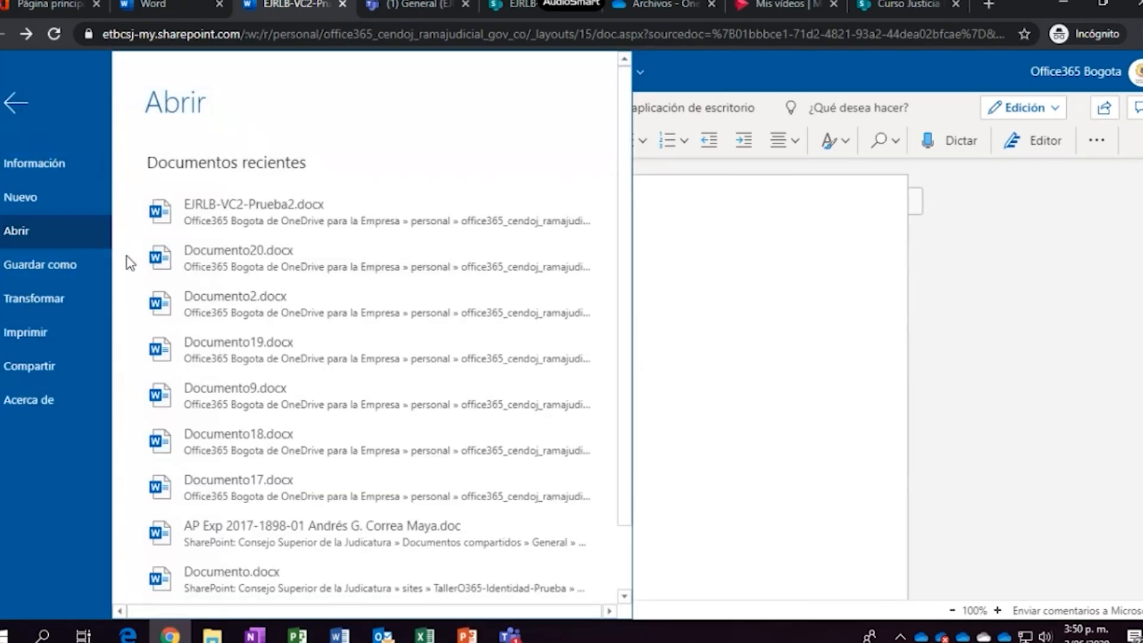
Leave the Save As view and close the extra Word start page and Prueba2 tabs
left_click(49, 259)
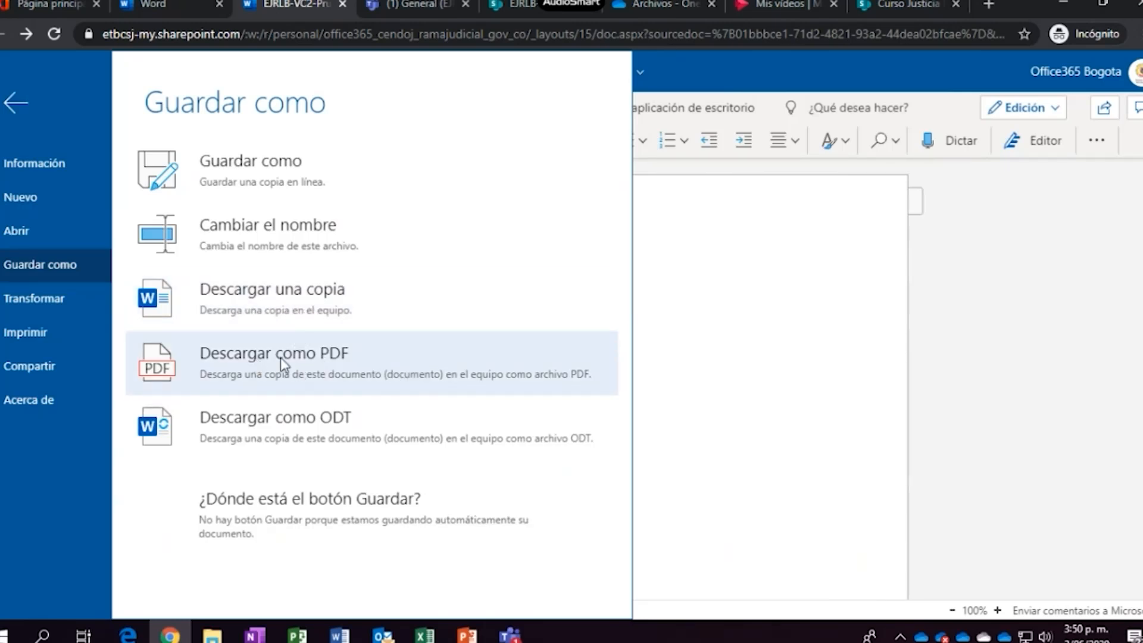
left_click(917, 367)
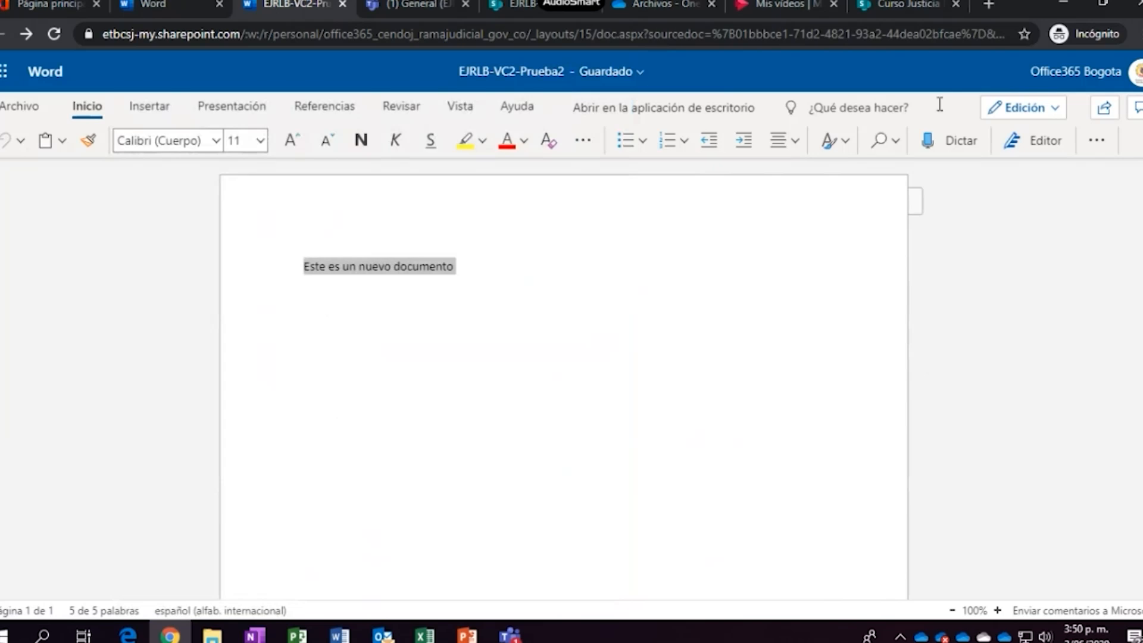
left_click(219, 5)
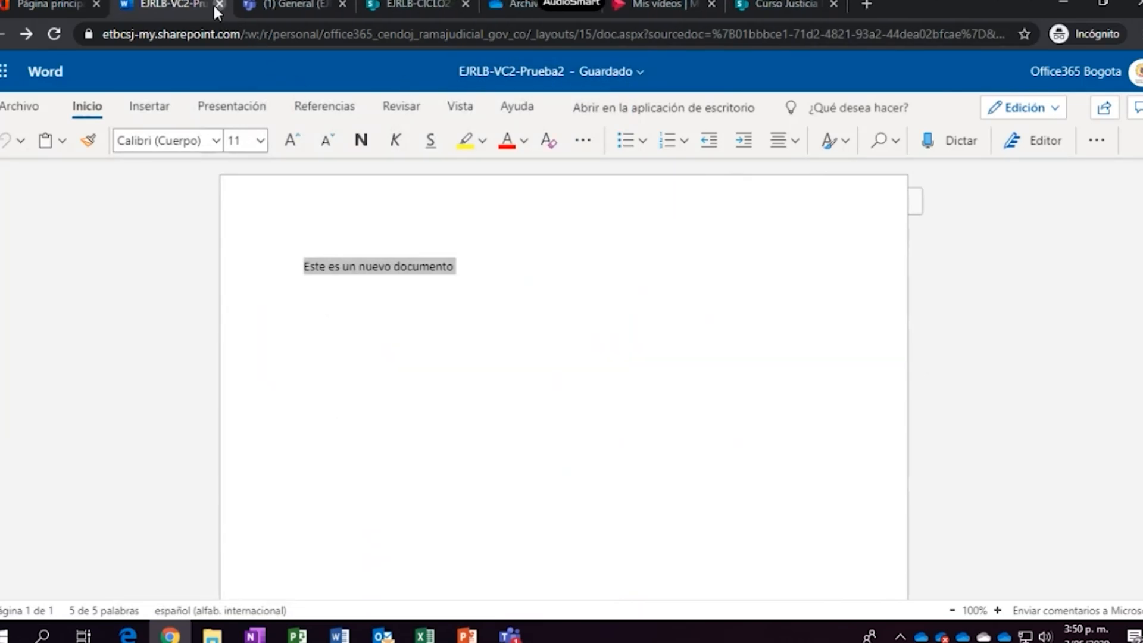
left_click(218, 4)
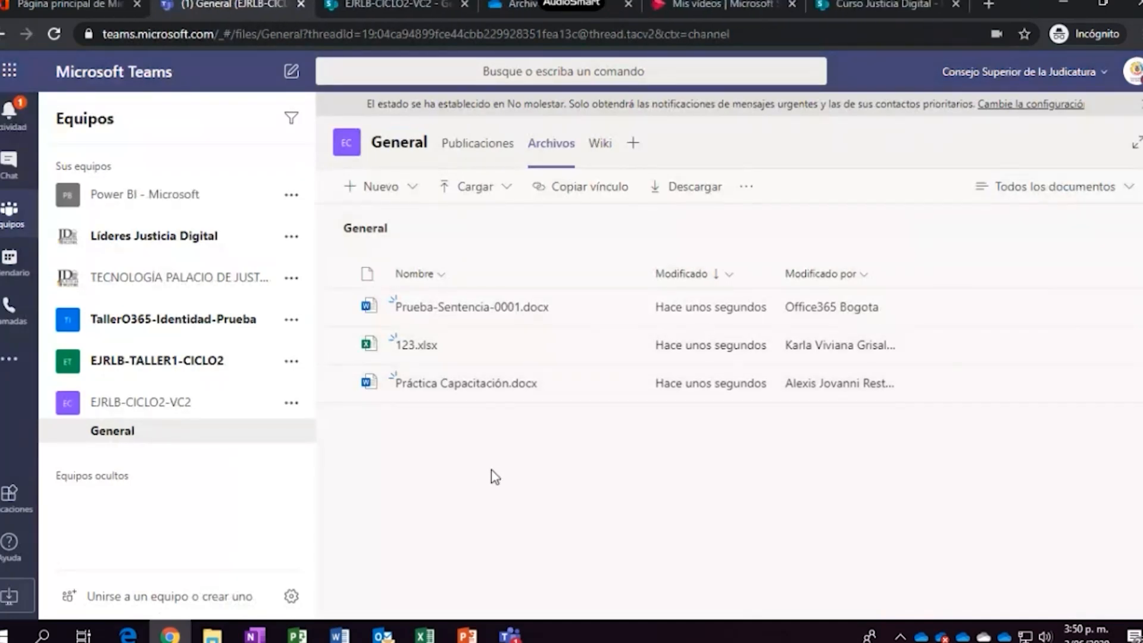
Create a new Excel workbook named 'prueba de Excel' in the General channel's Archivos
left_click(412, 188)
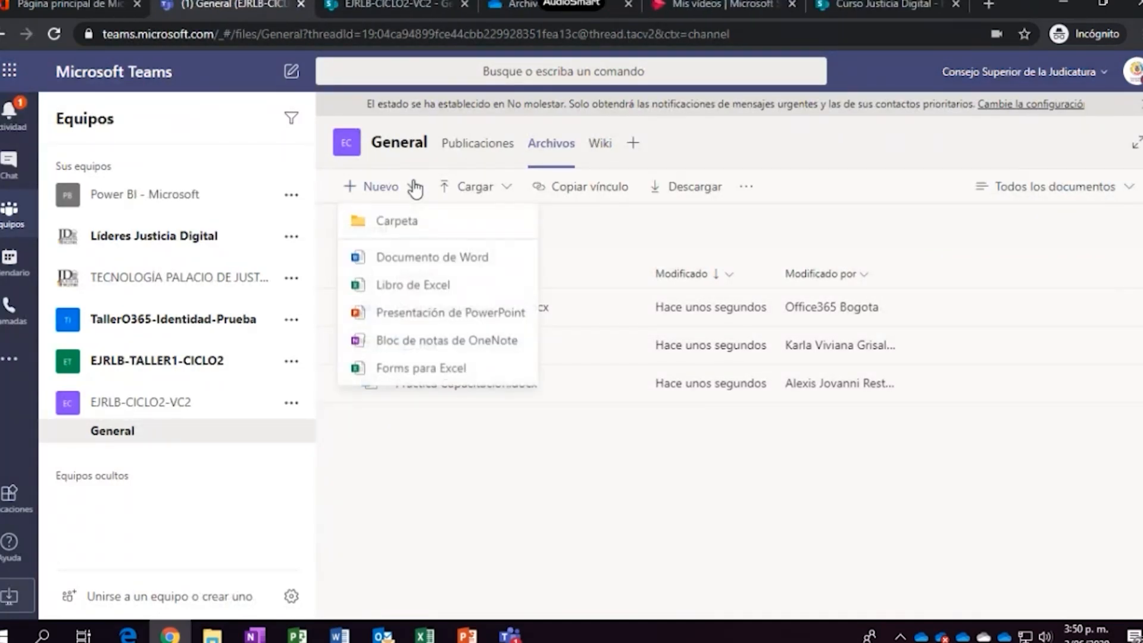
left_click(429, 288)
type("prueba de Excel")
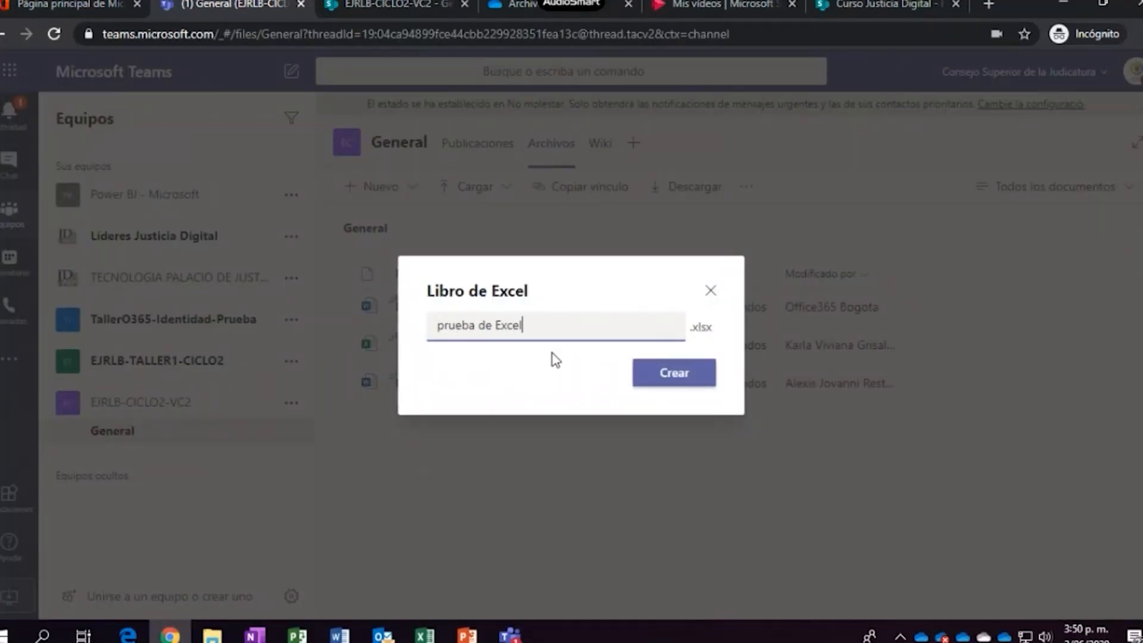
left_click(667, 373)
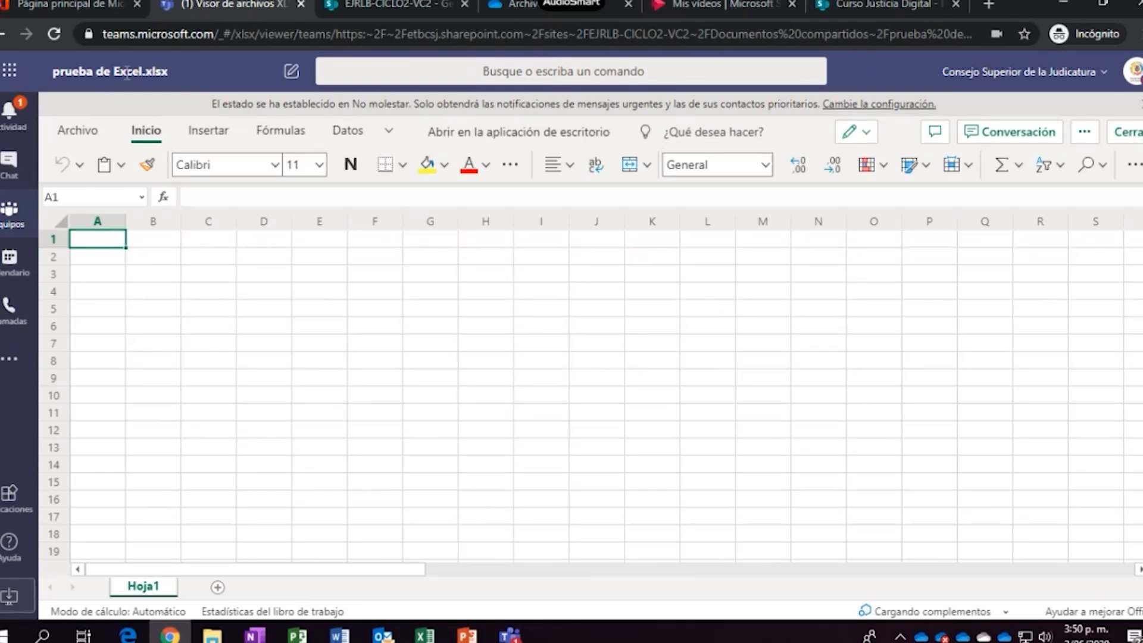
left_click(94, 7)
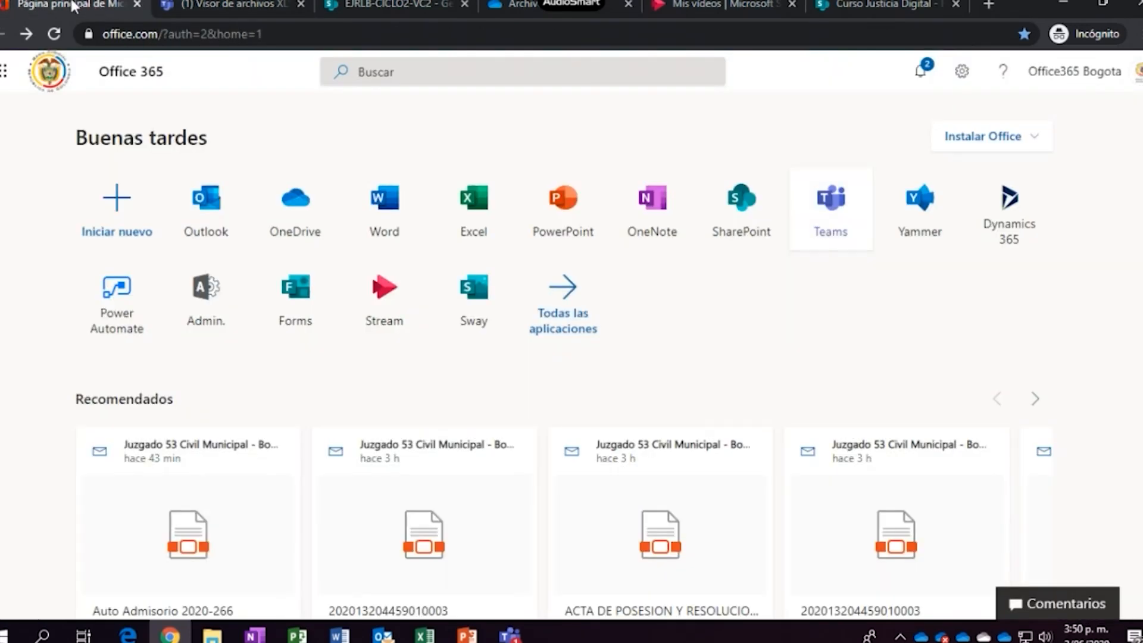
Duplicate the Office 365 home tab, open Excel's start page there, and return to prueba de Excel
right_click(72, 6)
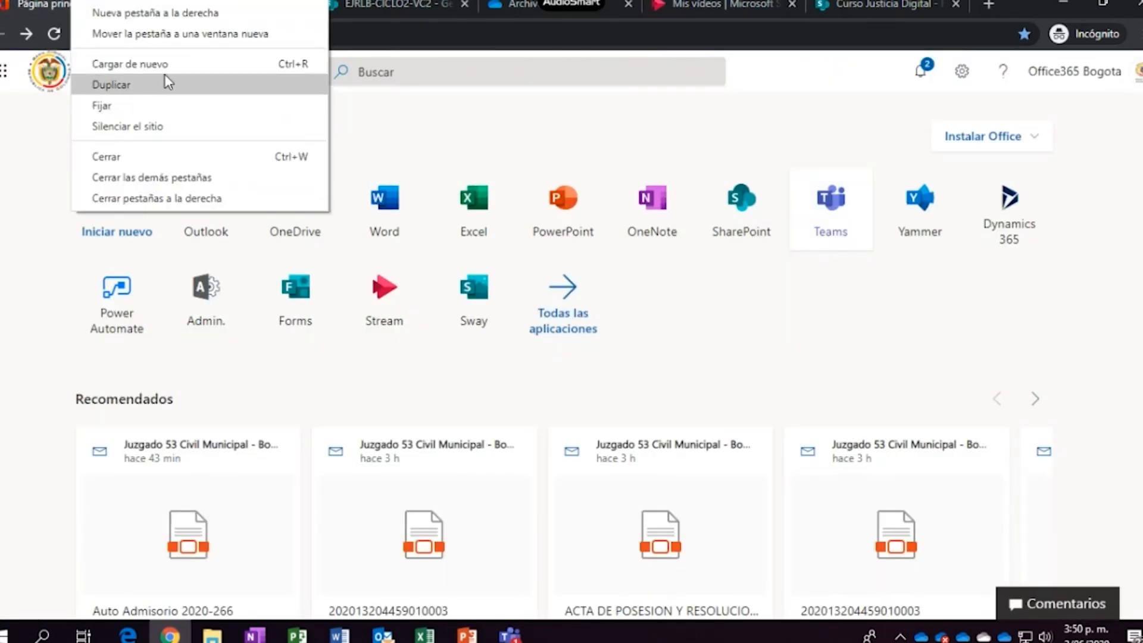
left_click(122, 83)
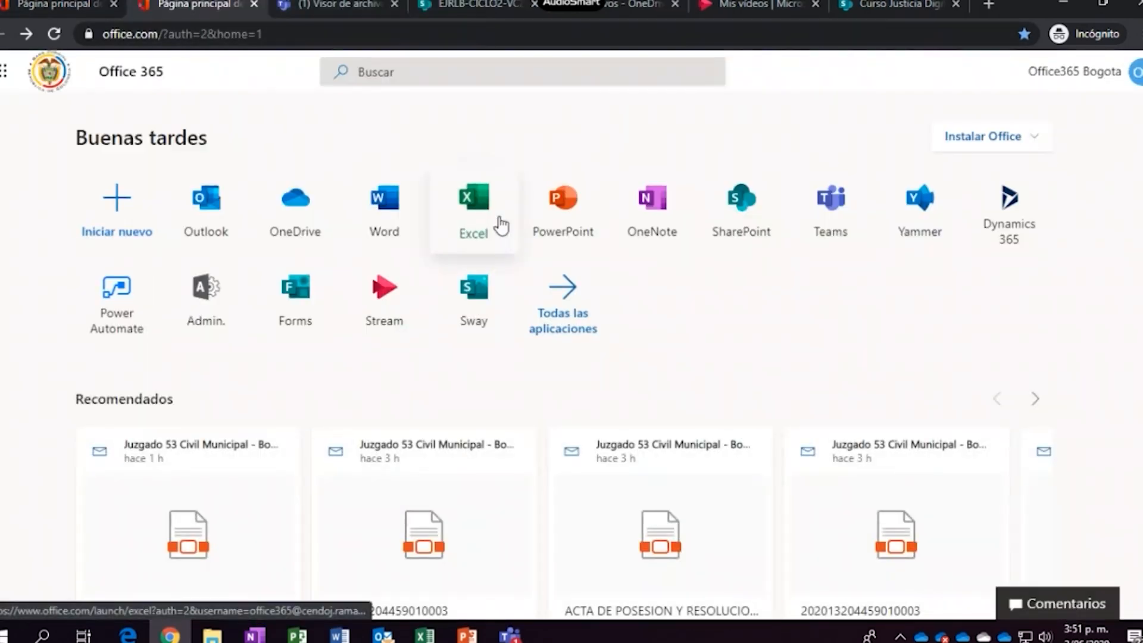
left_click(482, 212)
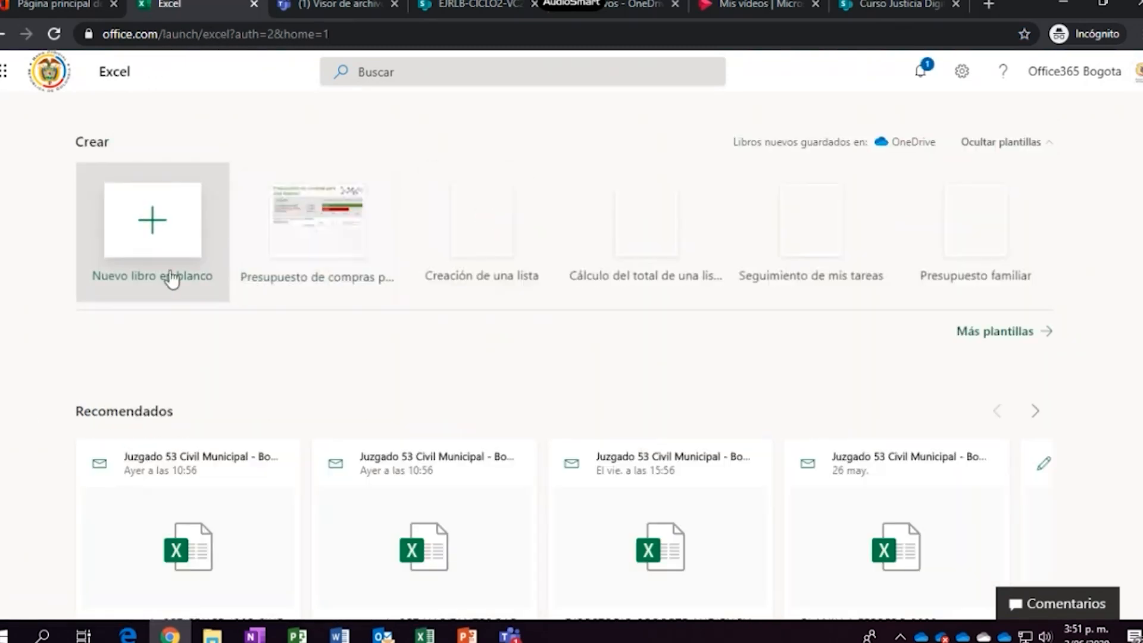
left_click(335, 4)
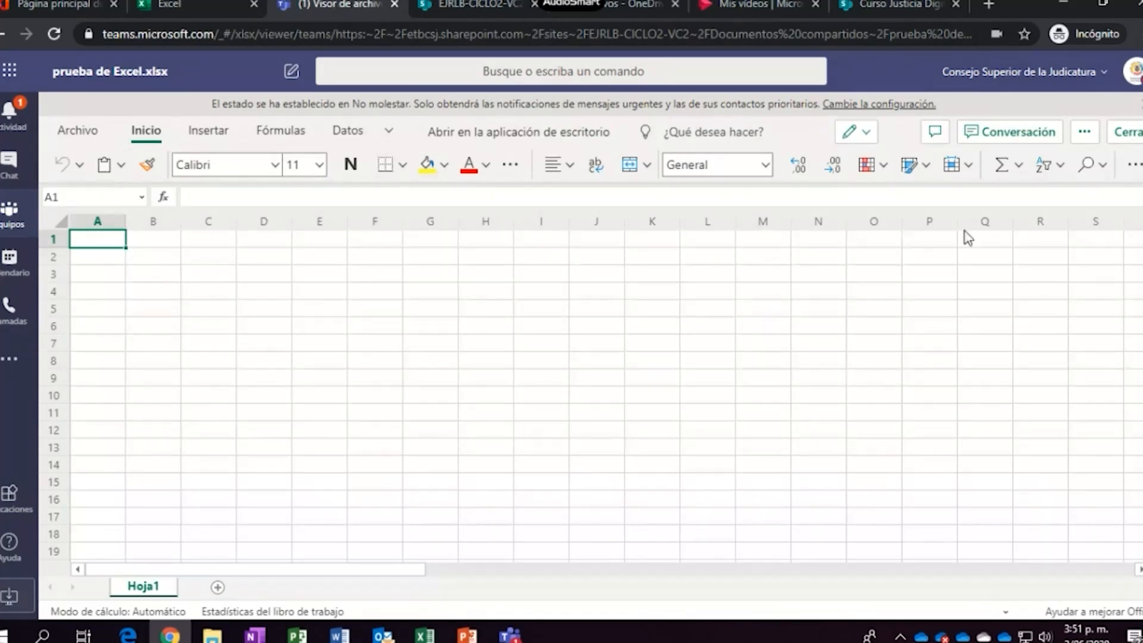
Create a blank Libro.xlsx workbook in the team's SharePoint document library
left_click(475, 5)
left_click(249, 209)
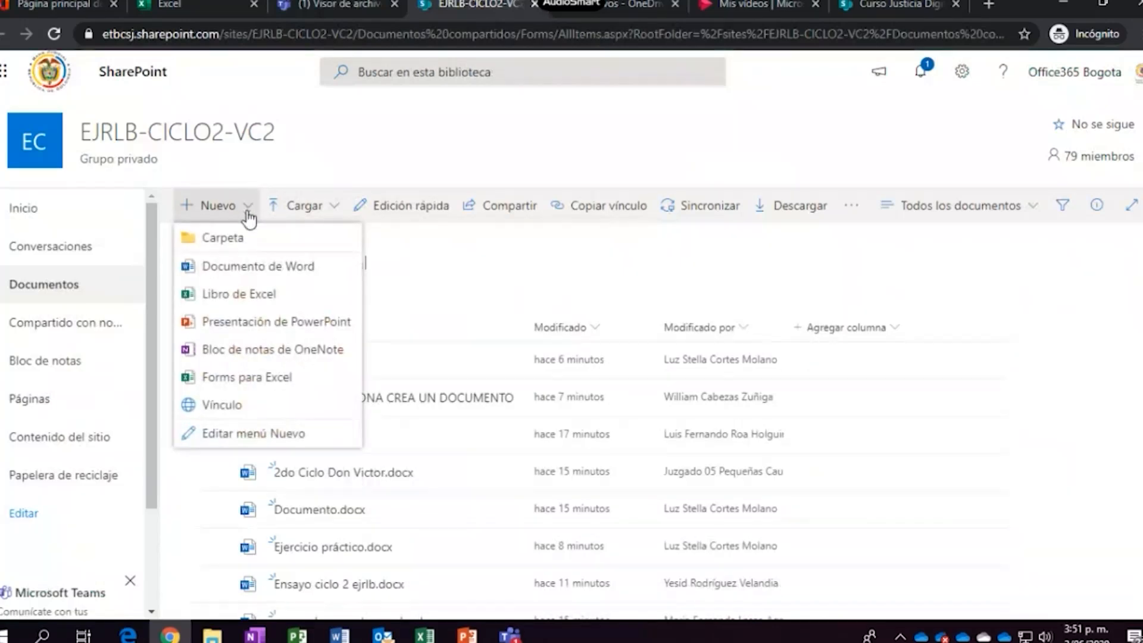
left_click(216, 301)
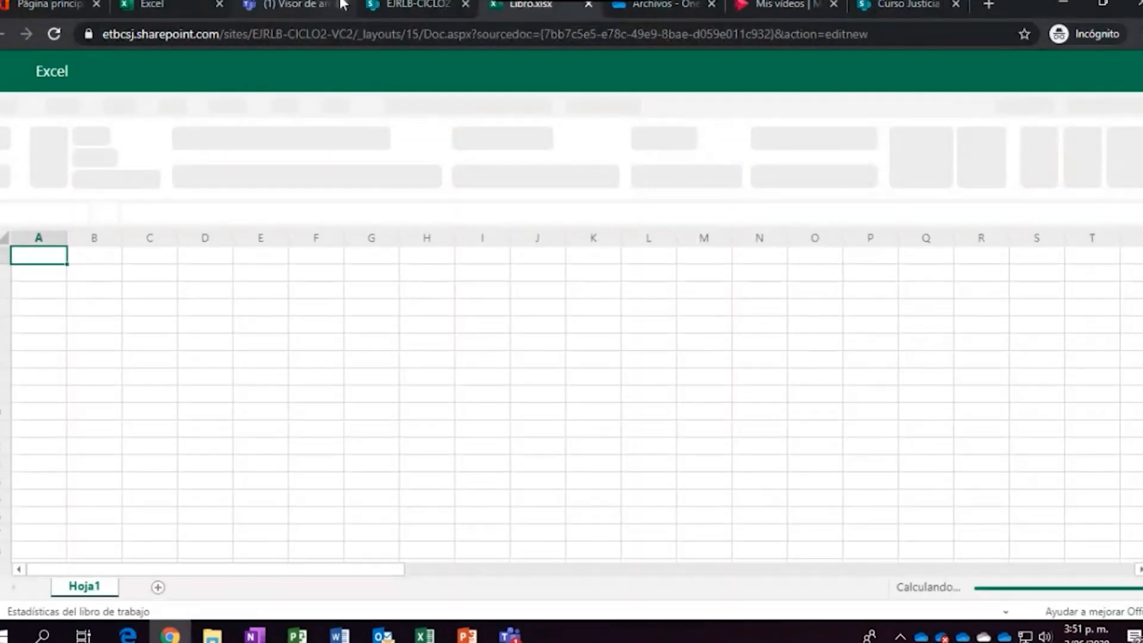
left_click(310, 3)
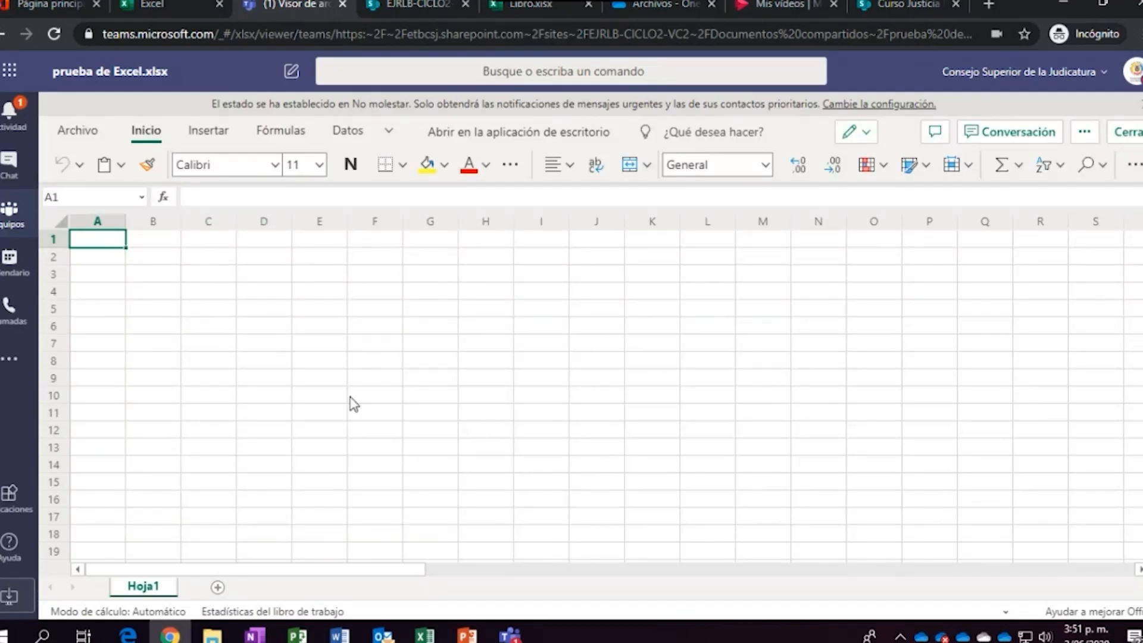
Move around the sheet with the arrow keys to reach cell F1
key("Right")
key("Right")
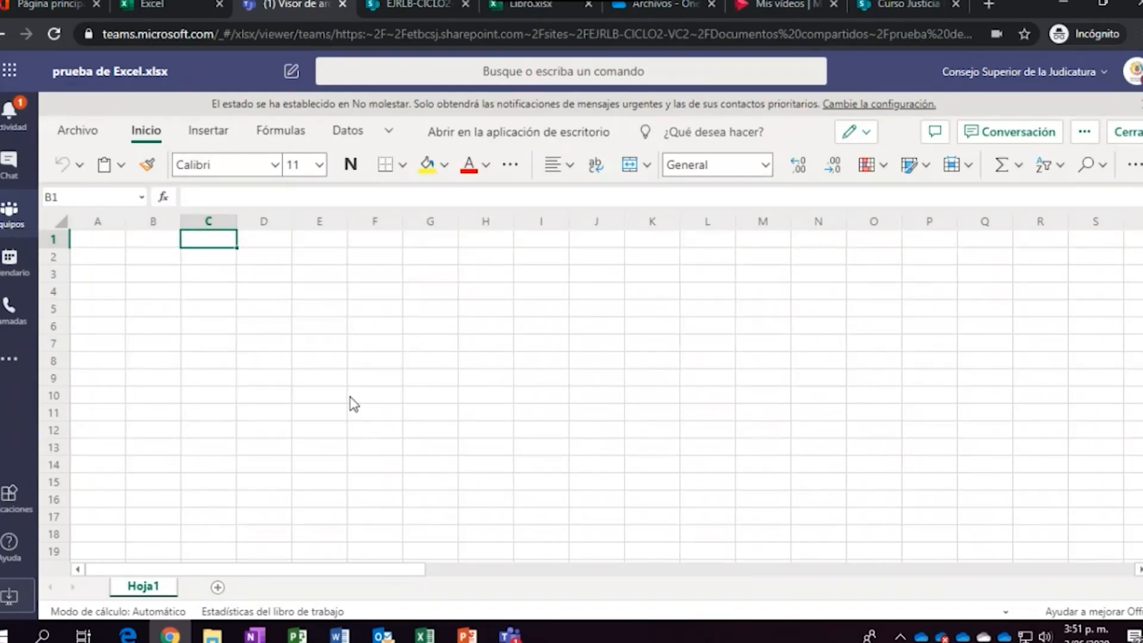
key("Home")
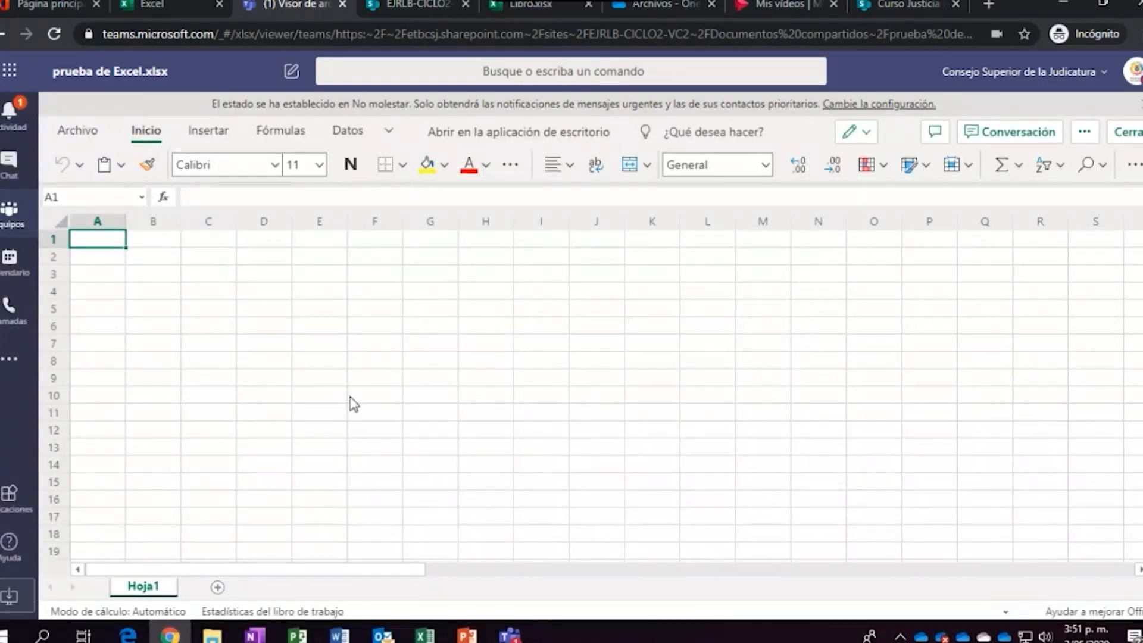
key("Down")
key("Down")
key("Up")
key("Up")
key("Right")
key("Left")
key("Down")
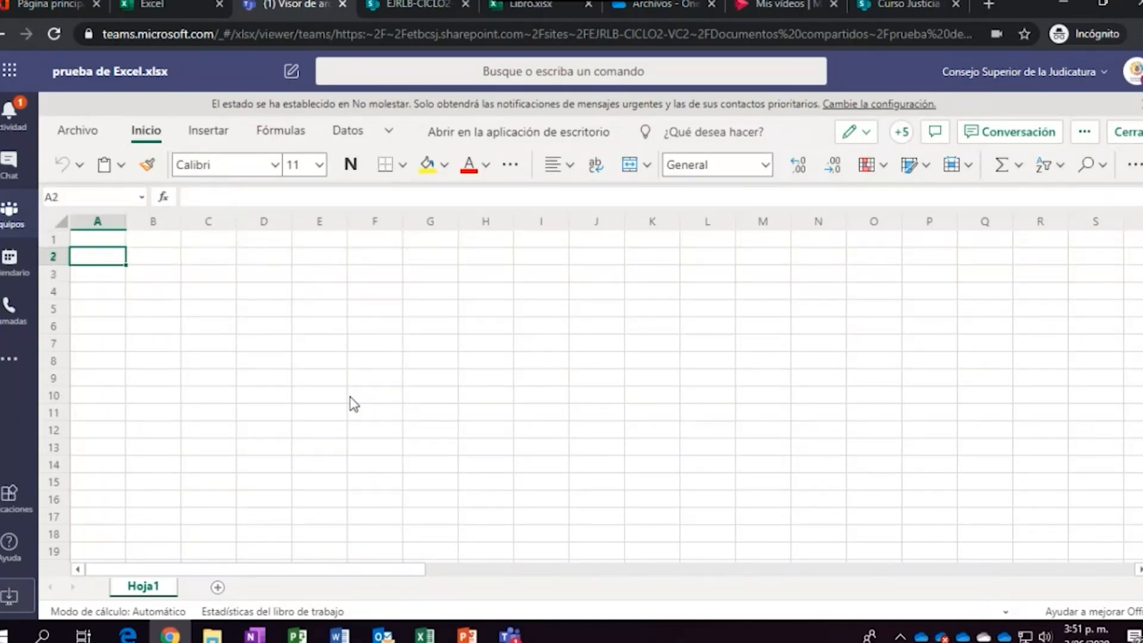
key("Up")
key("Right")
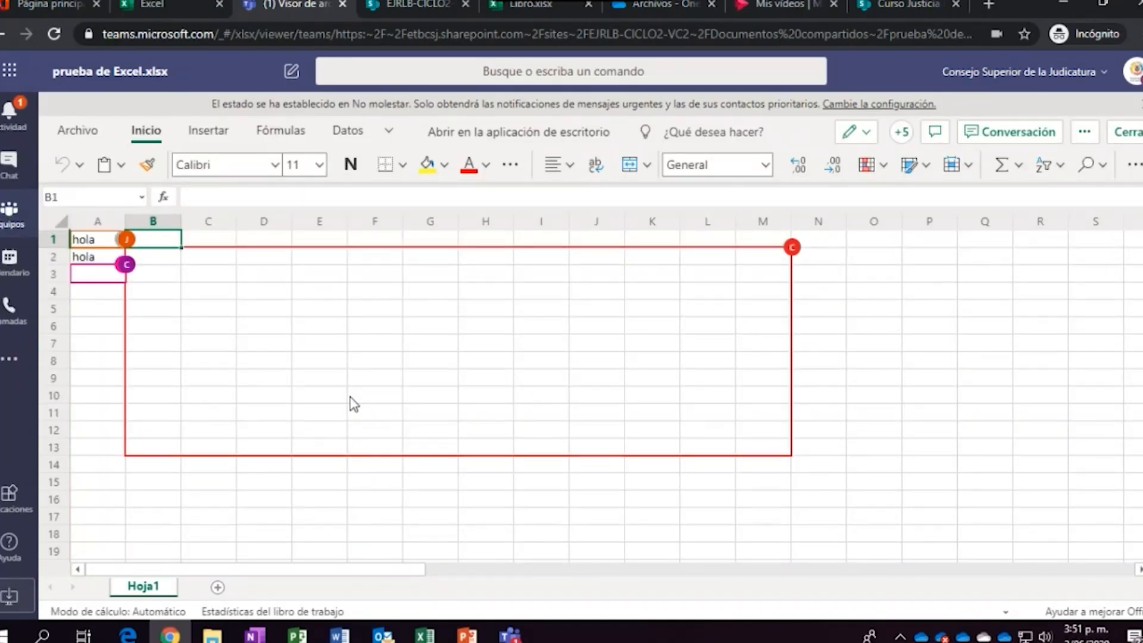
key("Left")
key("Down")
key("Right")
key("Right")
key("Right")
key("Right")
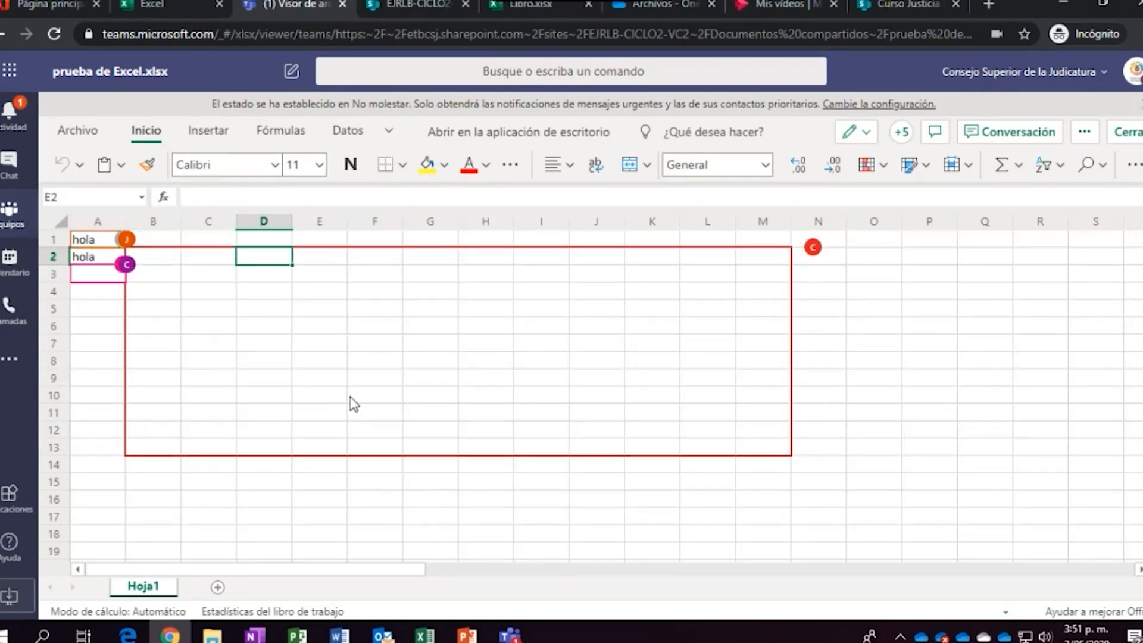
key("Right")
key("Right")
key("Right")
key("Right")
key("Right")
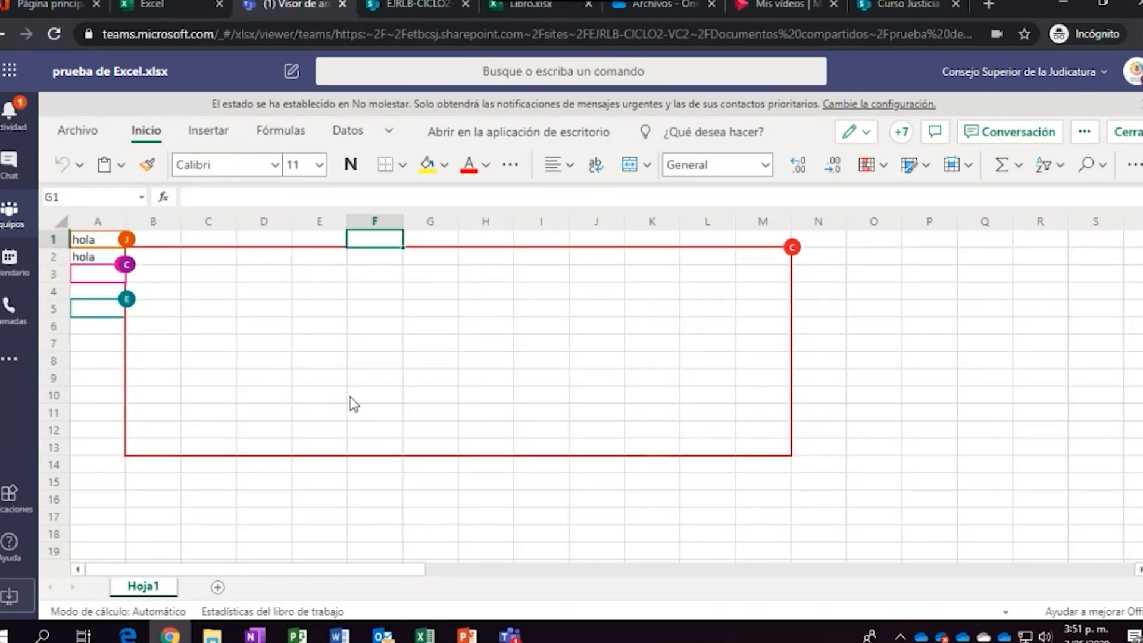
key("Left")
key("Up")
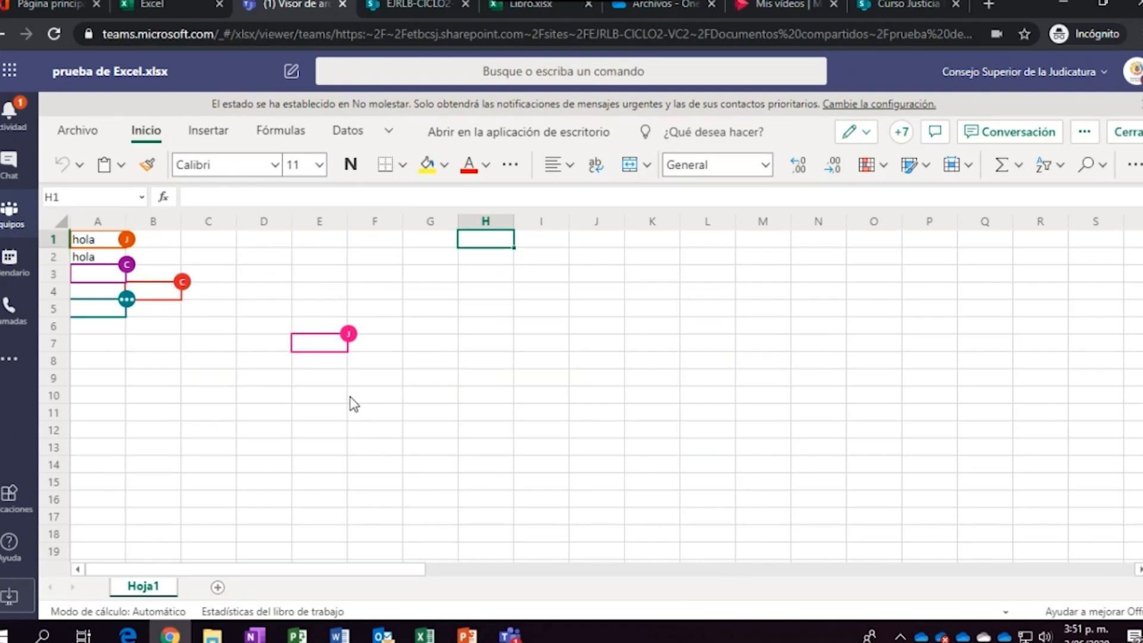
key("Left")
key("Left")
key("Left")
key("Right")
key("Right")
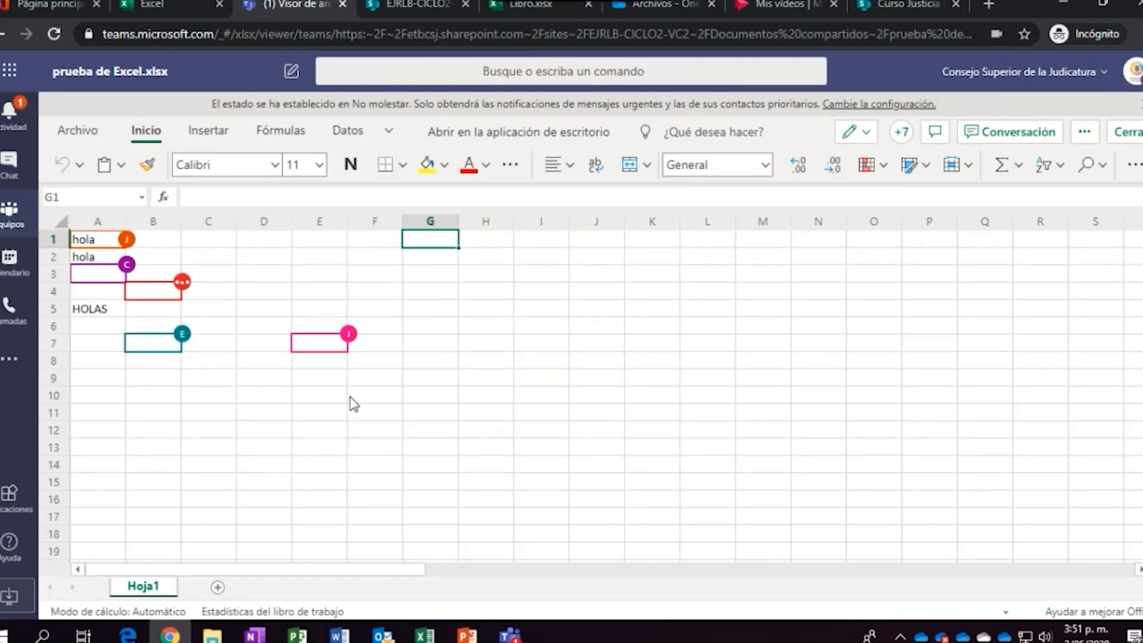
key("Left")
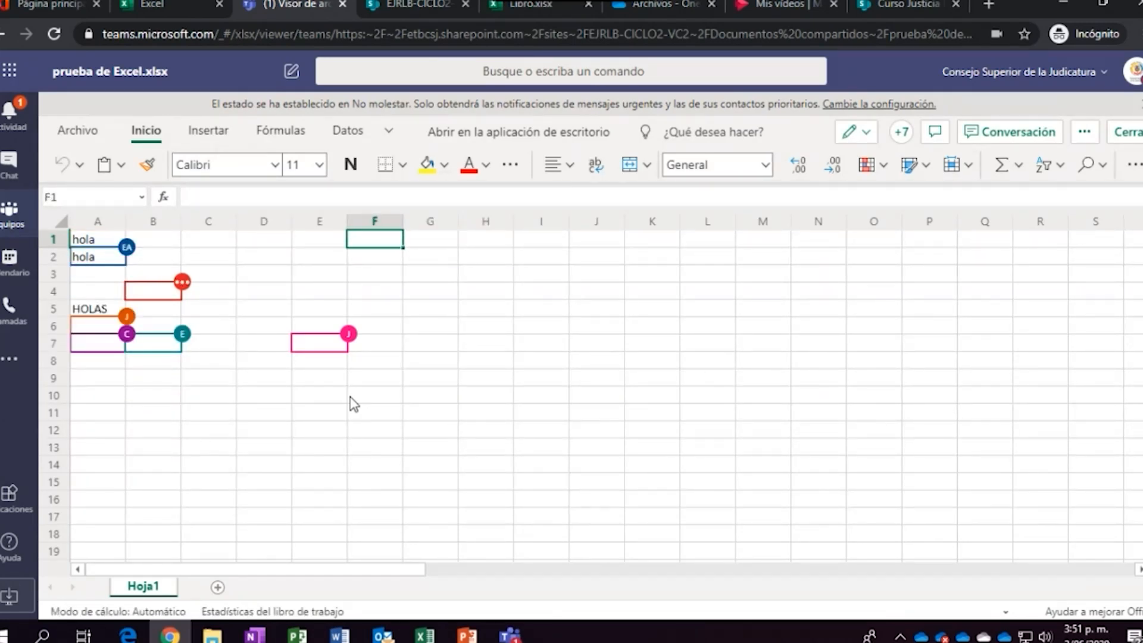
Enter the headers COL1, COL2 and COL3 in F1:H1
type("COL")
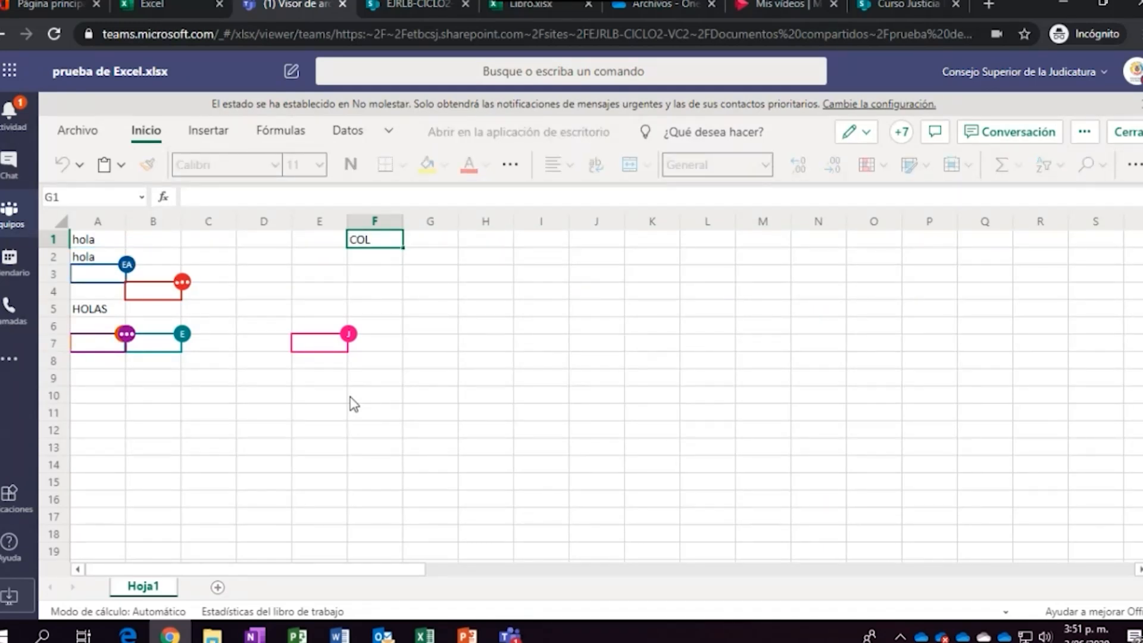
key("BackSpace")
type("L1")
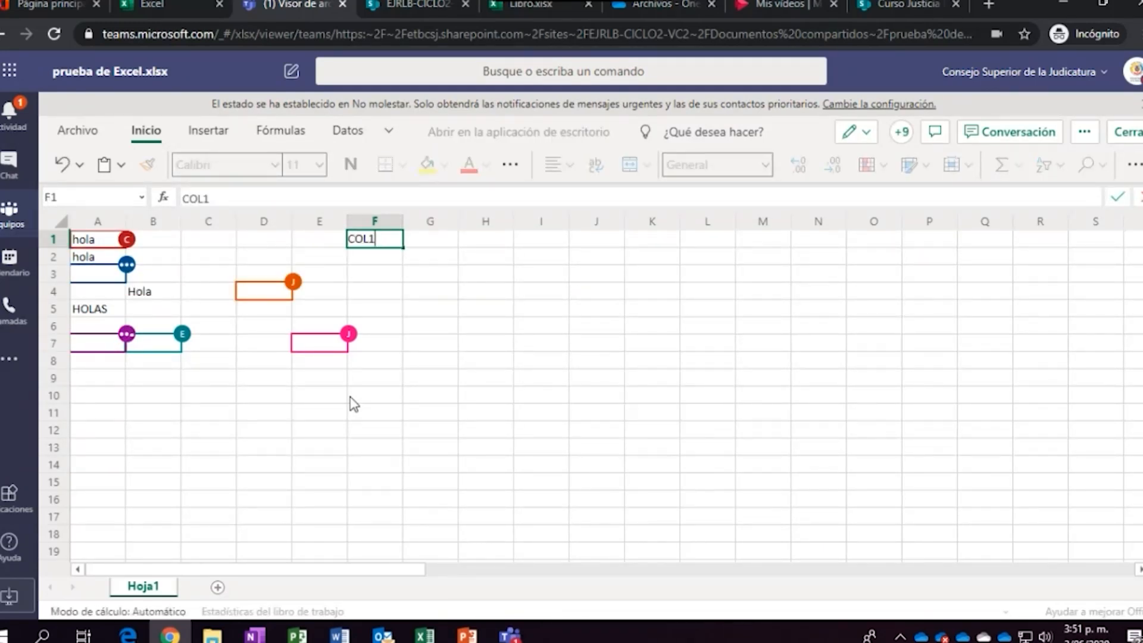
key("Return")
key("Up")
key("Right")
type("COL2")
key("Tab")
type("COL3")
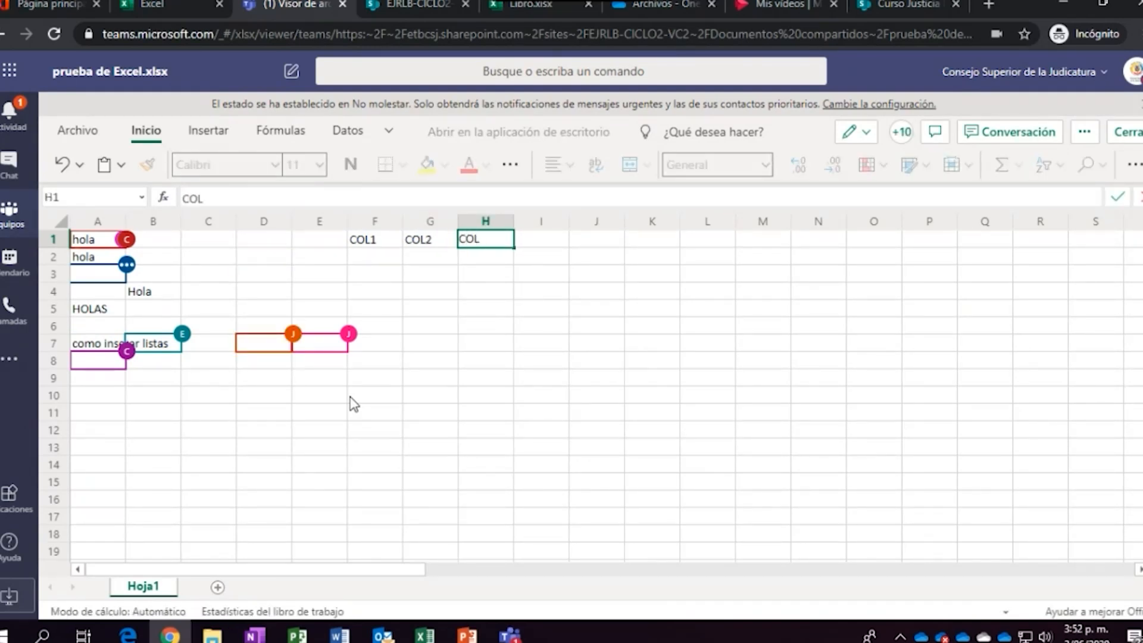
key("Return")
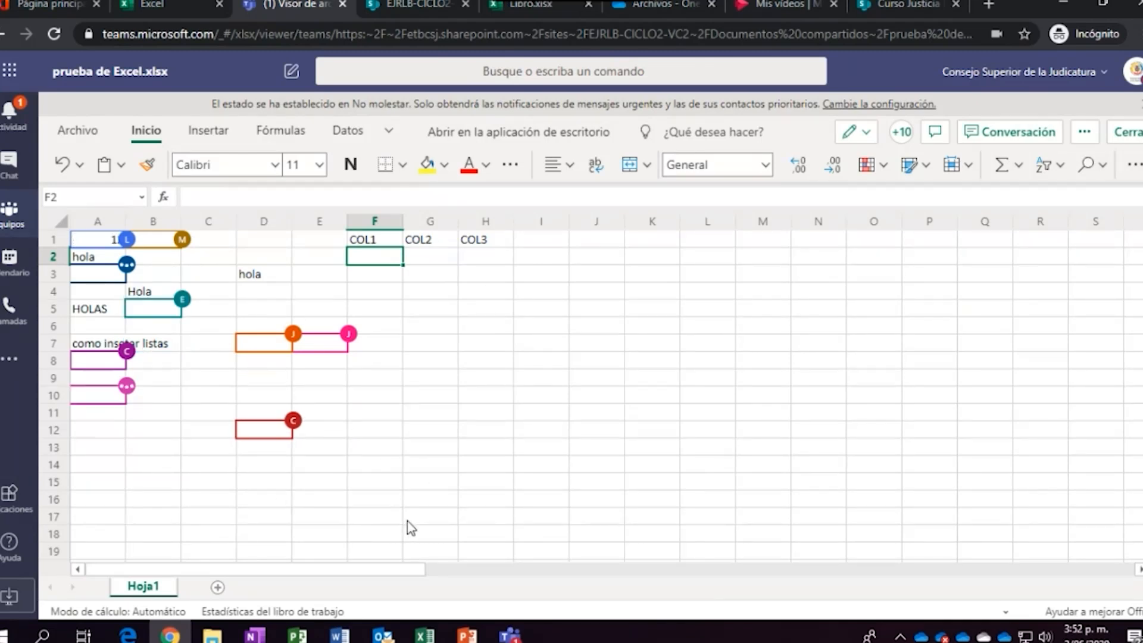
Enter the series 1, 2, 3 in F2:F4 and select those cells
type("2")
key("Return")
type("2")
key("Return")
type("3")
key("Return")
key("Up")
key("Up")
key("Up")
key("shift+Down")
key("shift+Down")
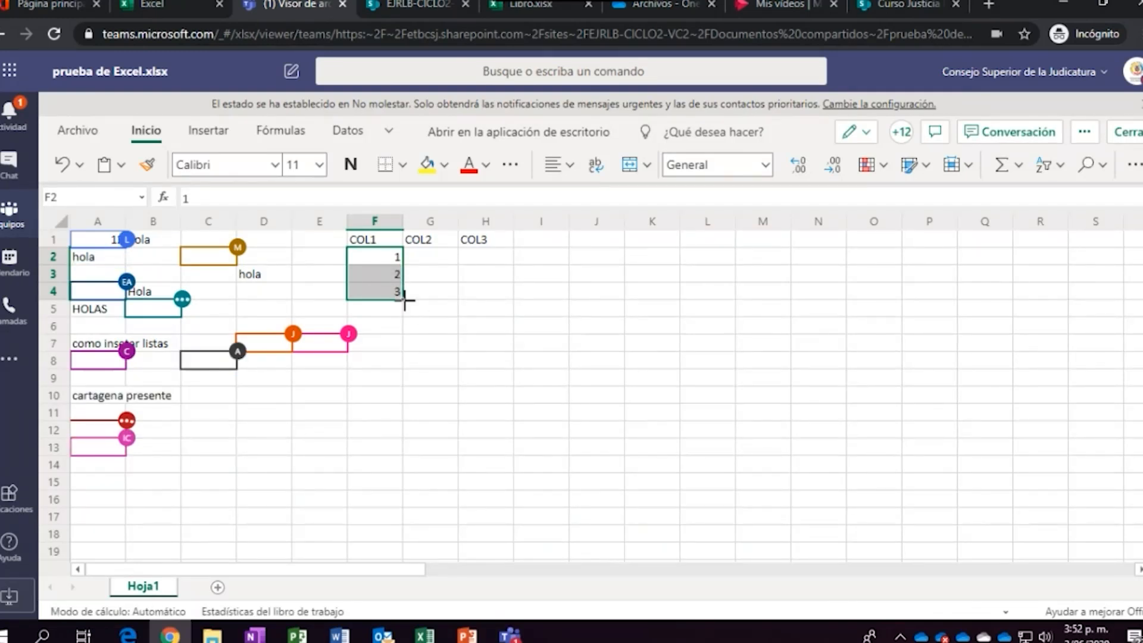
Drag the series down to 20 in F21, then enter =F21+1 in F22
left_click_drag(403, 298, 411, 508)
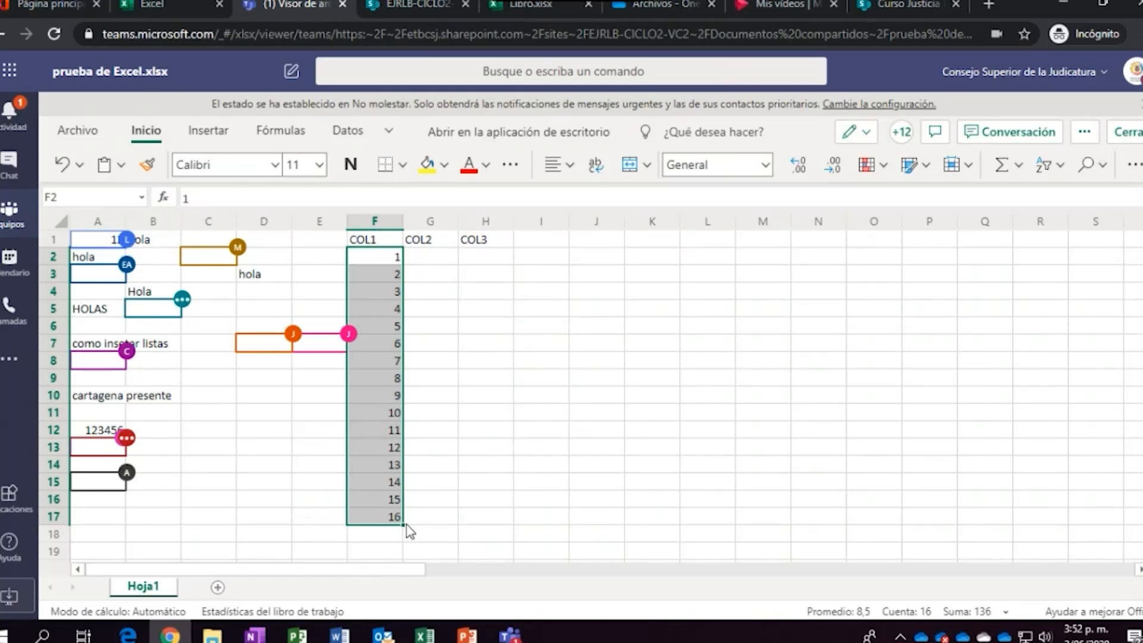
left_click_drag(402, 527, 400, 491)
left_click(388, 505)
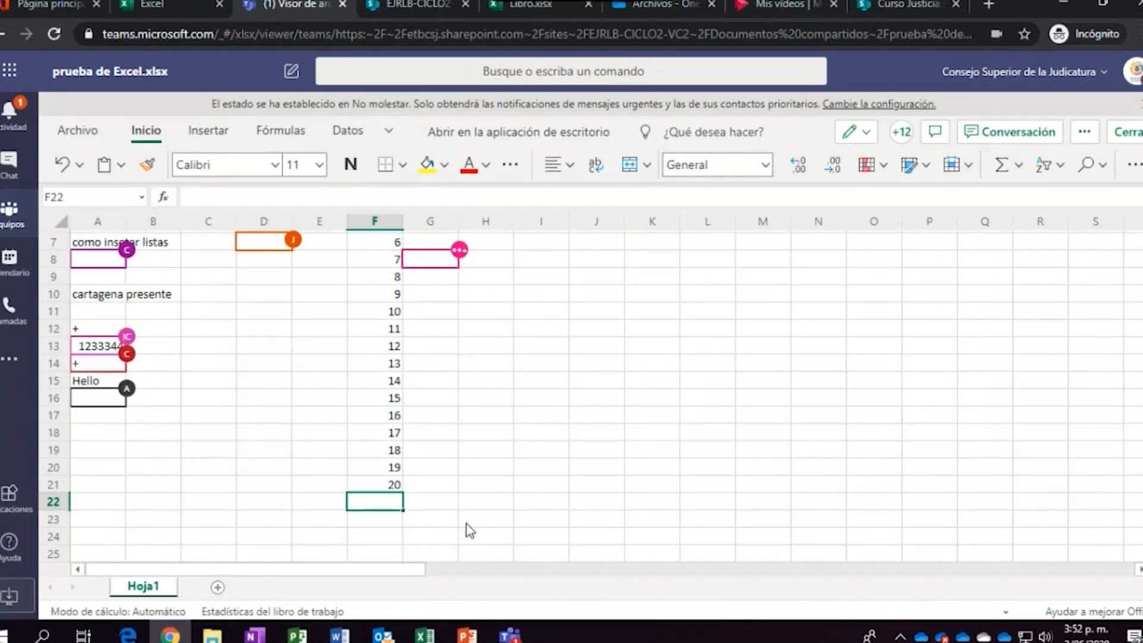
type("=")
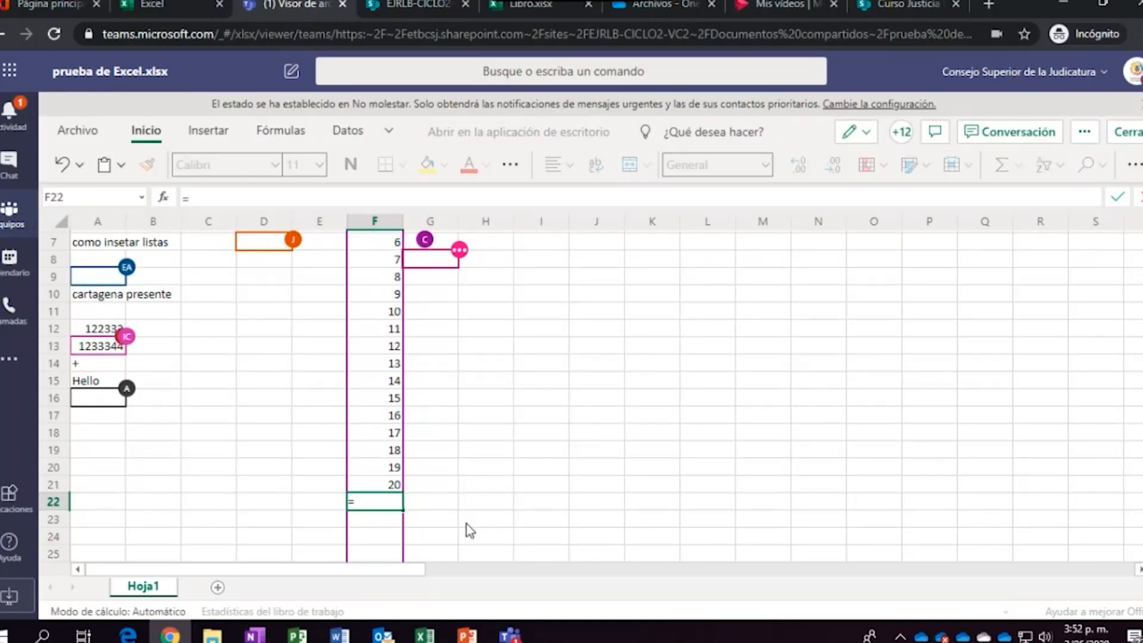
key("Up")
type("+1")
key("Return")
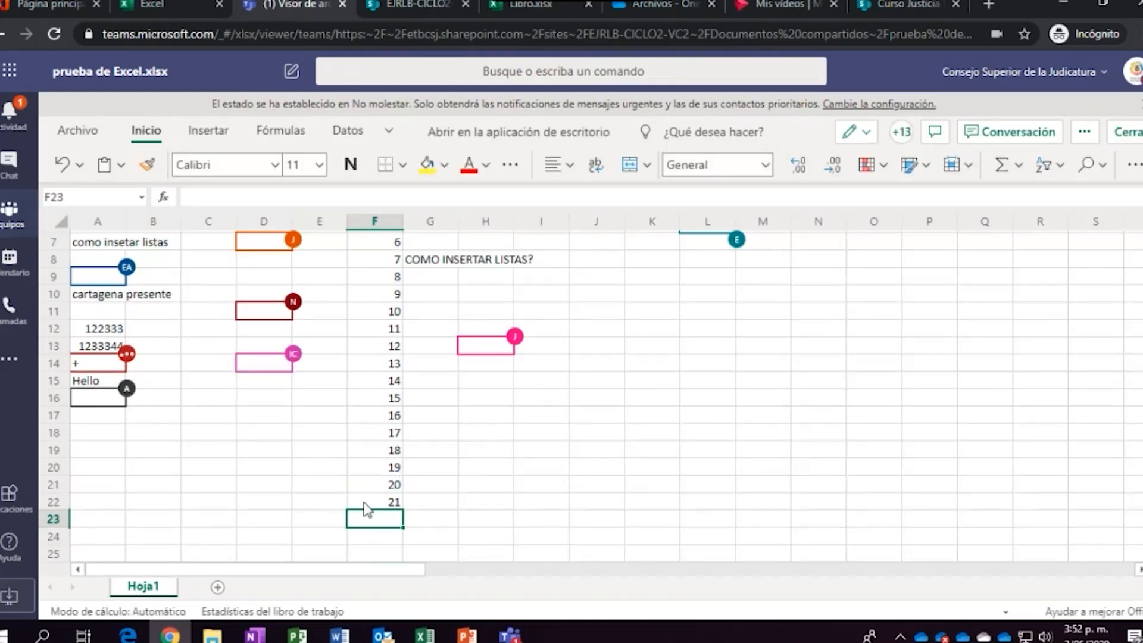
Copy the F22 formula into F23:F37 so the column reaches 36
left_click(374, 503)
key("ctrl+c")
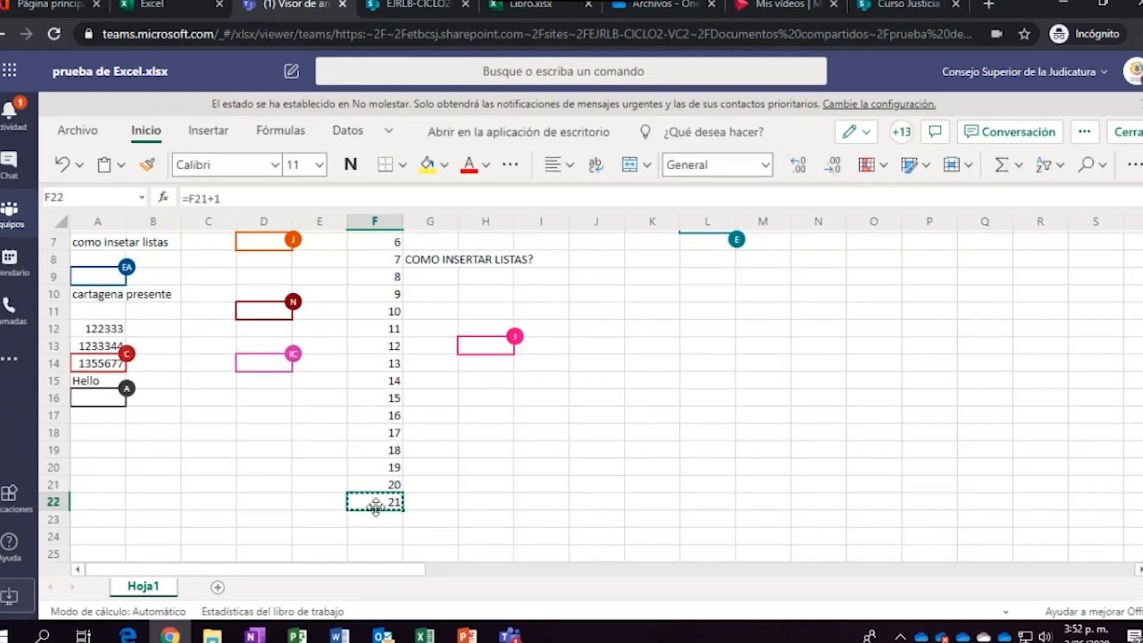
key("shift+Down")
key("shift+Down")
key("shift+Down")
key("shift+Down")
key("shift+Down")
key("shift+Down")
key("shift+Down")
key("shift+Down")
key("shift+Down")
key("shift+Down")
key("shift+Down")
key("shift+Down")
key("shift+Down")
key("shift+Down")
key("shift+Down")
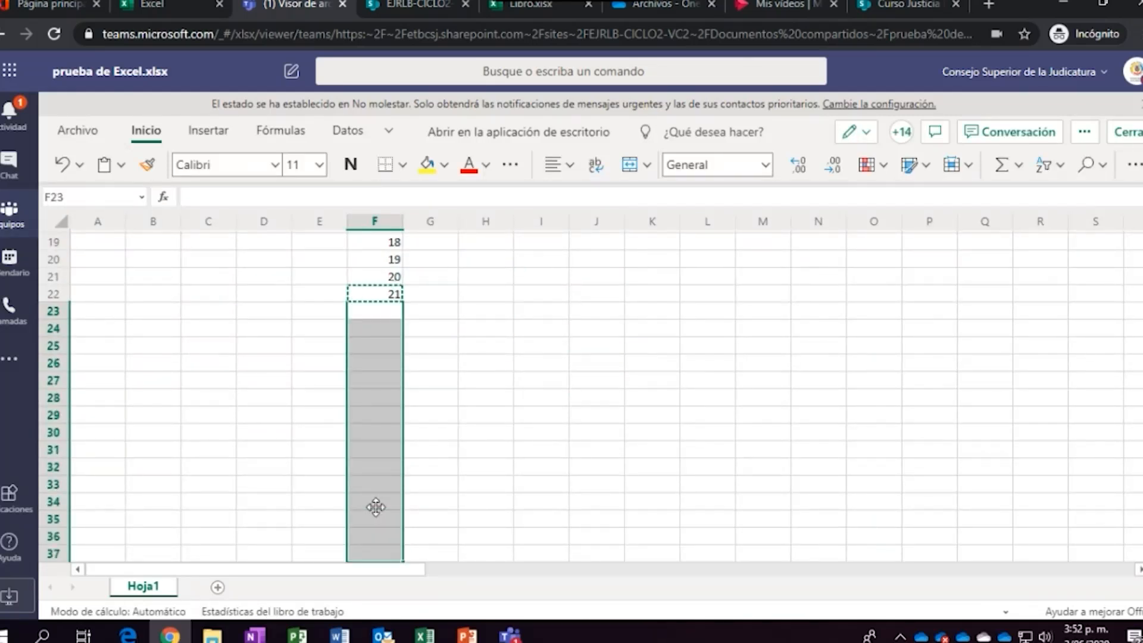
key("ctrl+v")
key("Down")
key("Down")
key("Down")
key("Down")
key("Down")
key("Down")
key("Down")
key("Down")
key("Down")
key("Down")
key("Down")
key("Down")
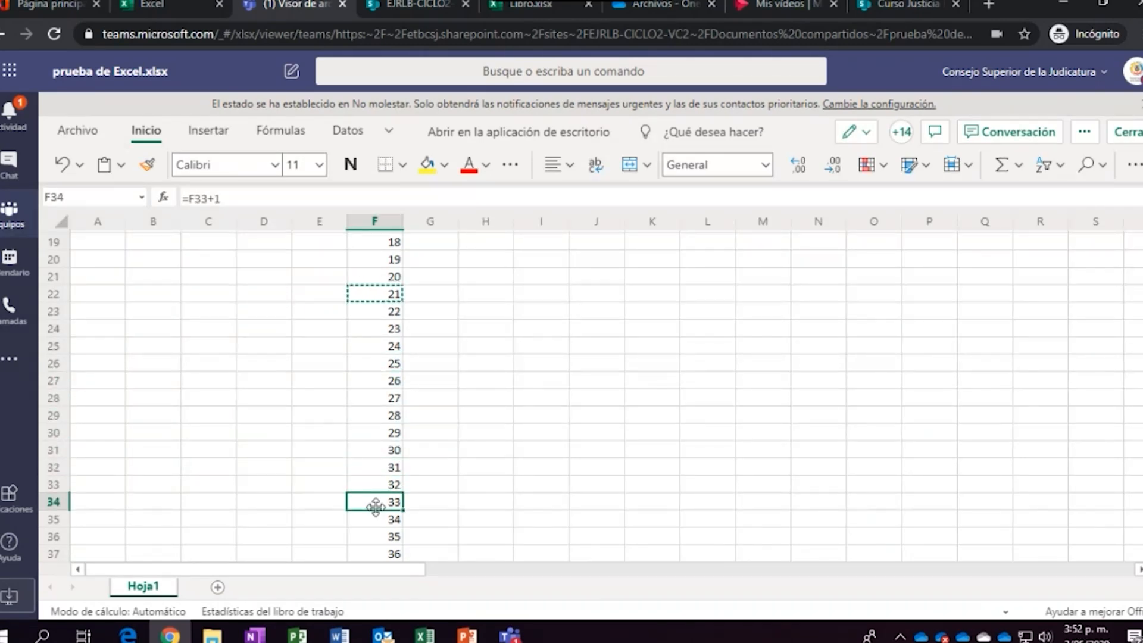
Return to the top of the sheet and settle on cell G2
key("Up")
key("ctrl+Up")
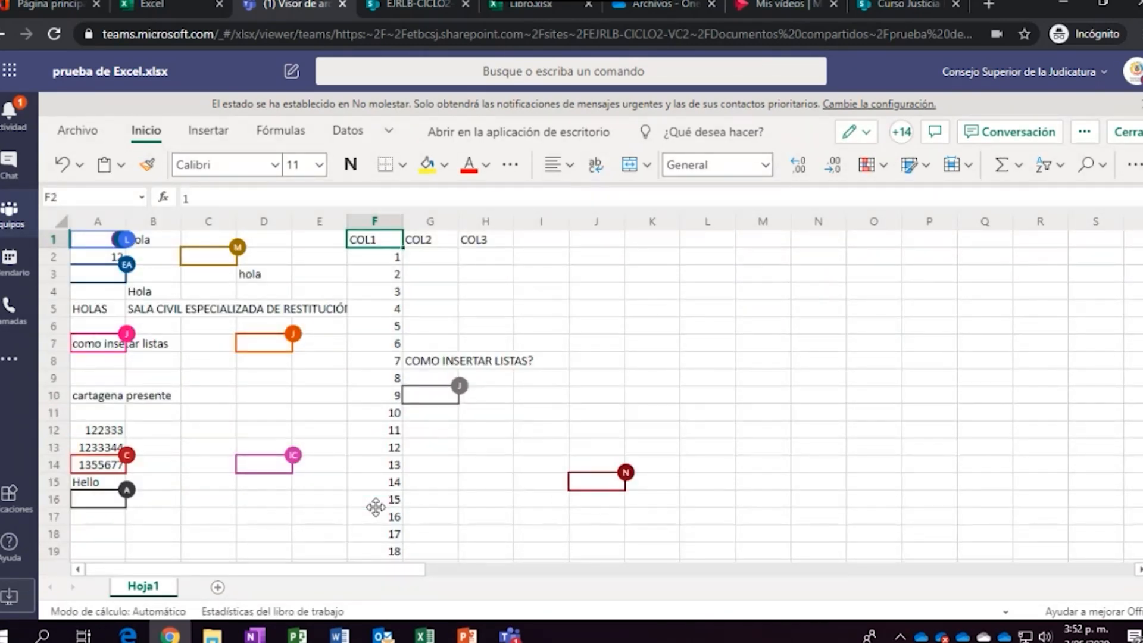
key("Right")
key("Right")
key("Left")
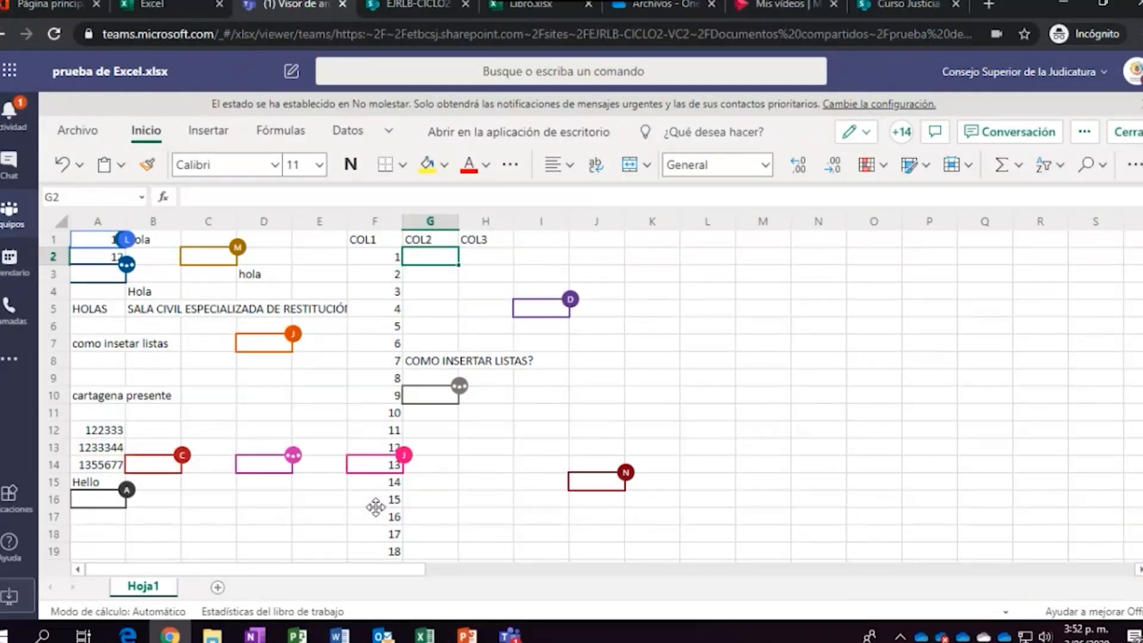
key("Right")
key("Left")
key("Right")
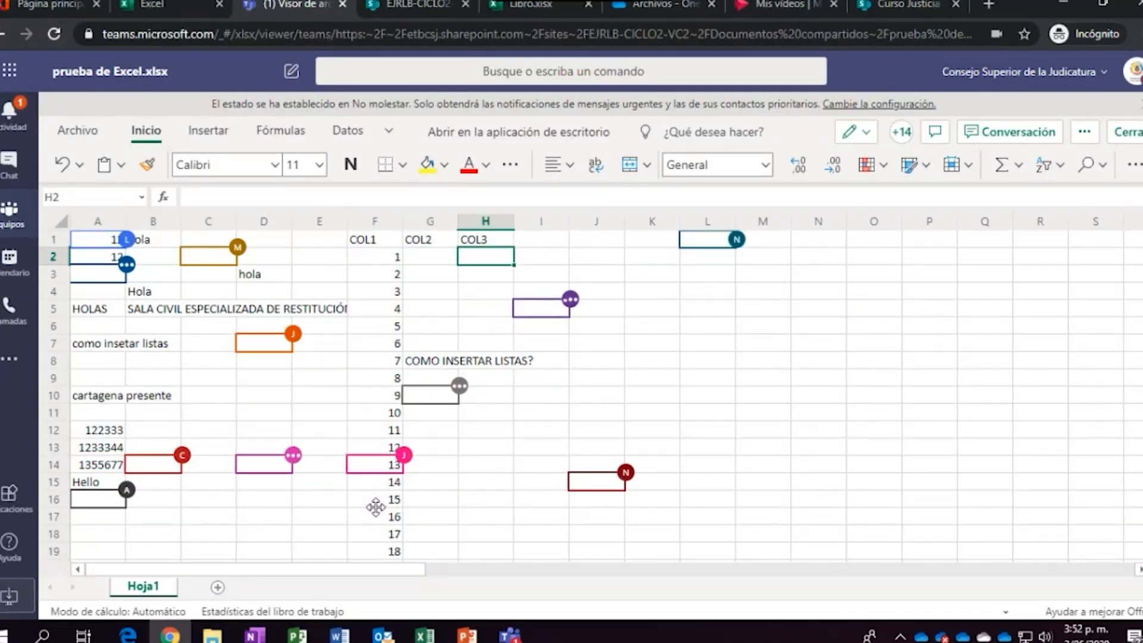
key("Left")
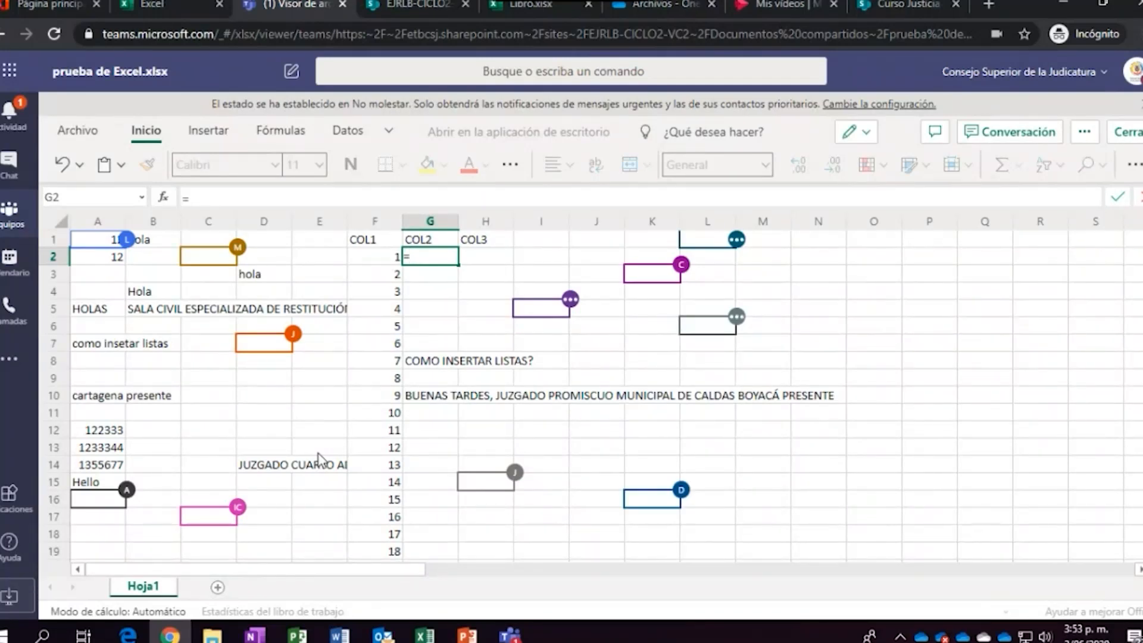
key("Left")
type("+")
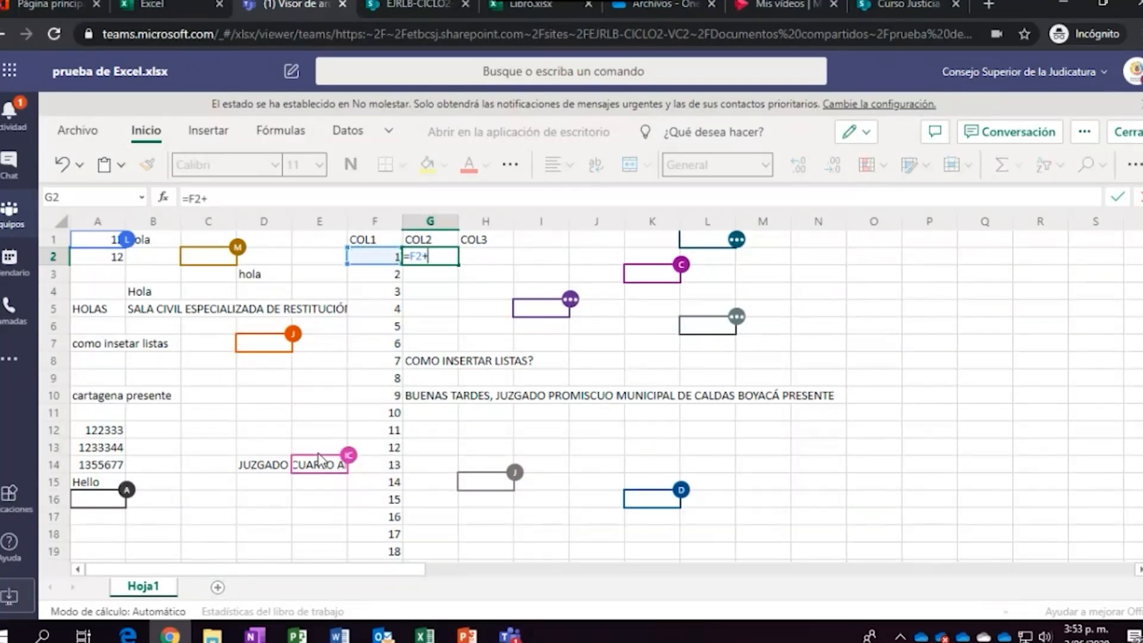
key("Down")
key("Left")
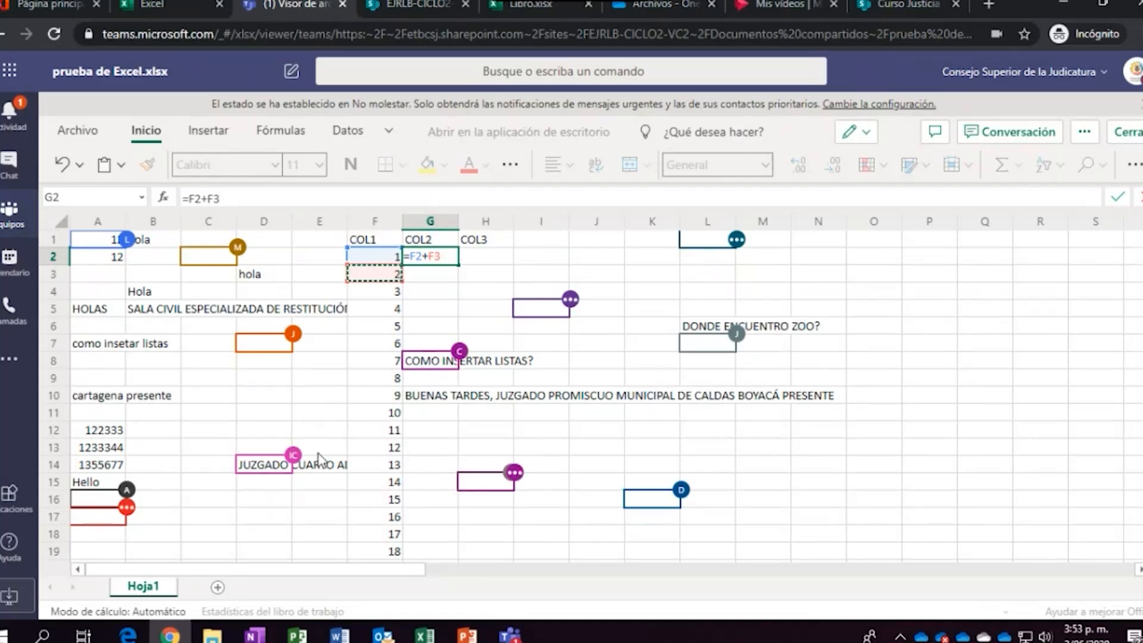
key("ctrl+Return")
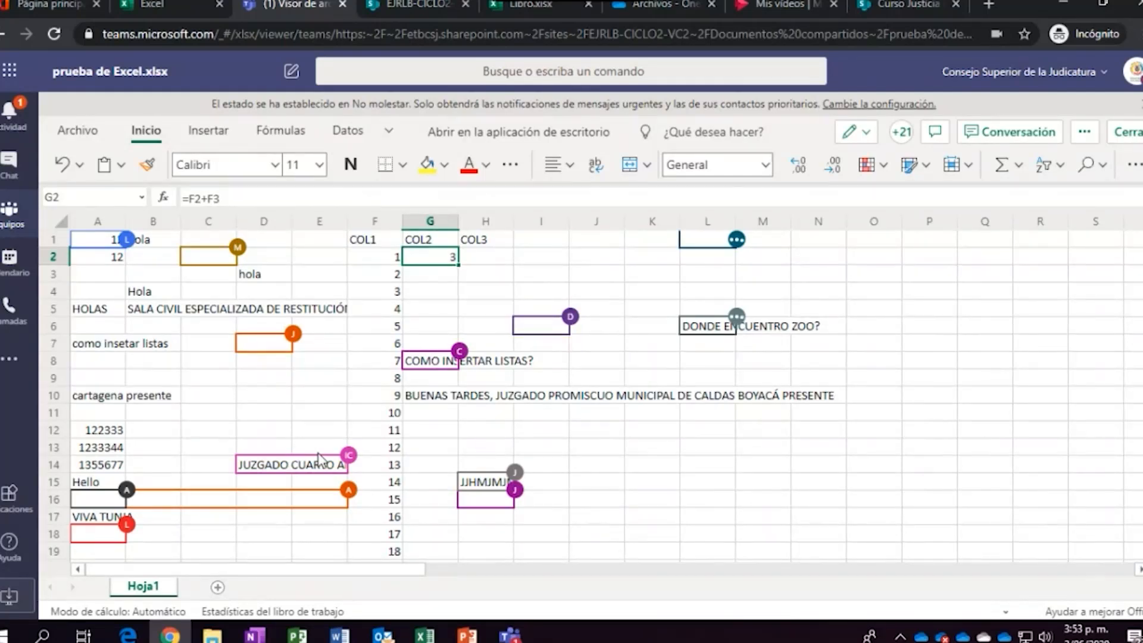
key("Delete")
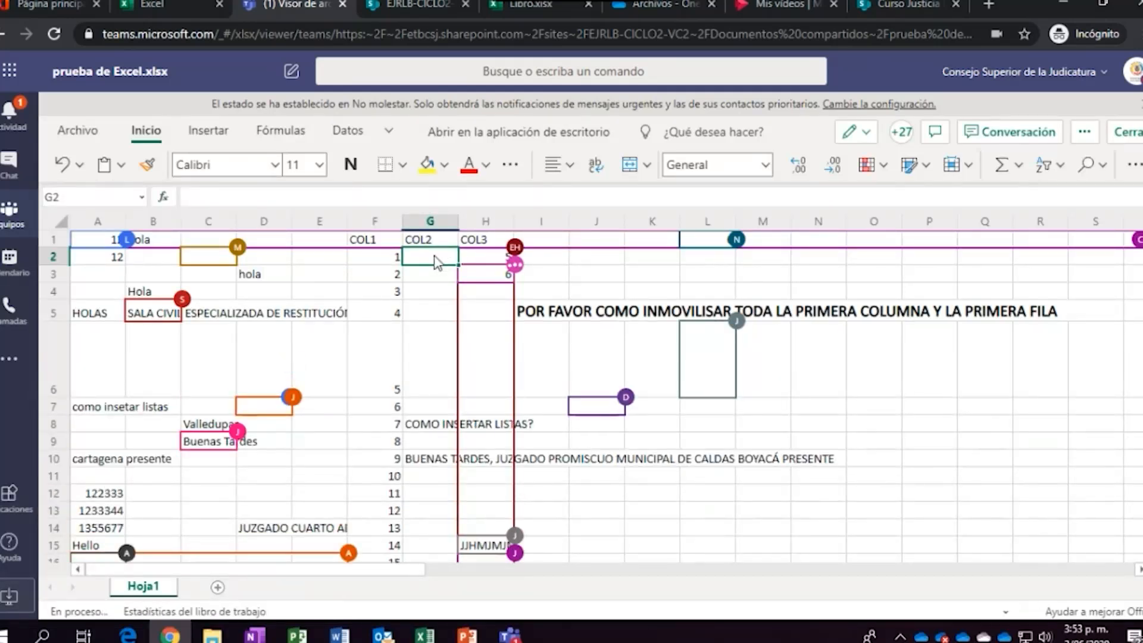
Open Insertar función, view the Todas category, then return to the commonly used functions
left_click(168, 201)
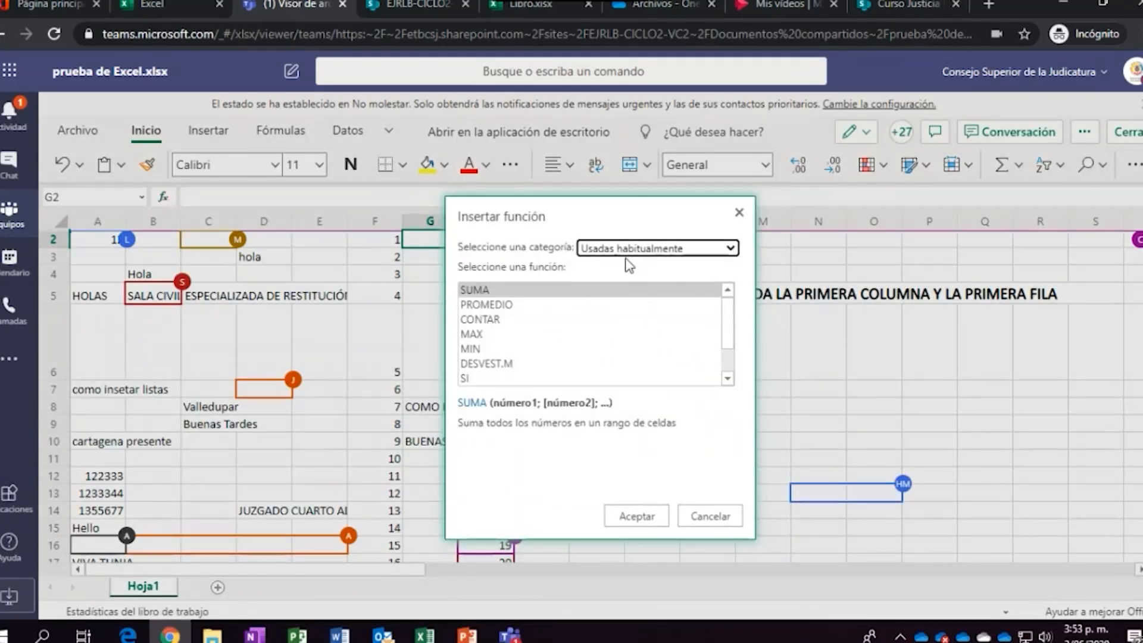
left_click(711, 252)
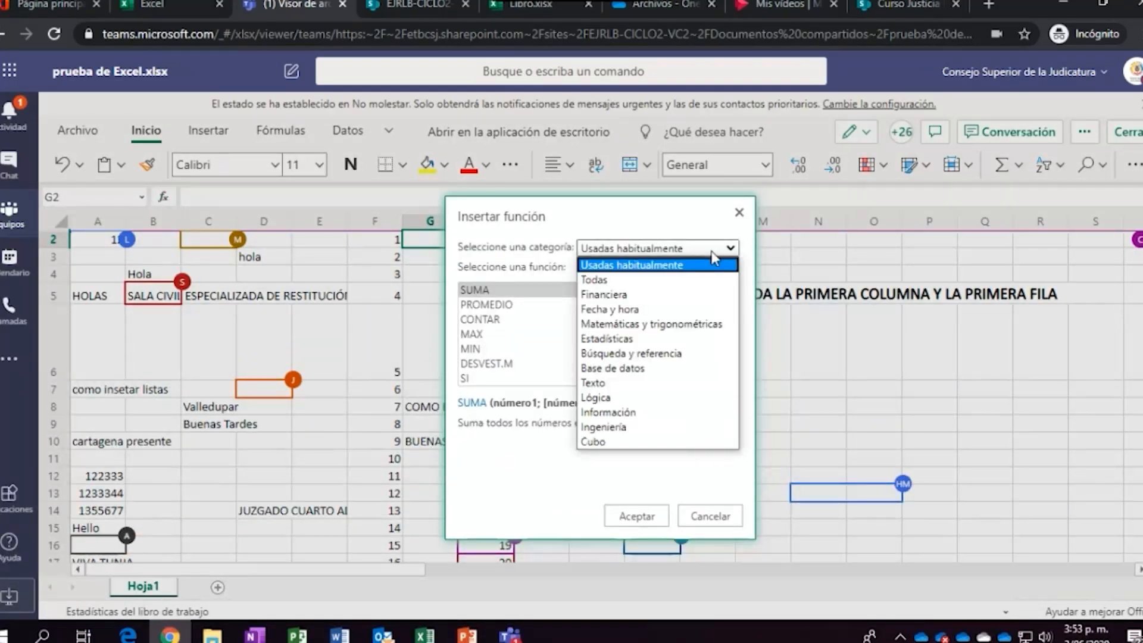
left_click(652, 283)
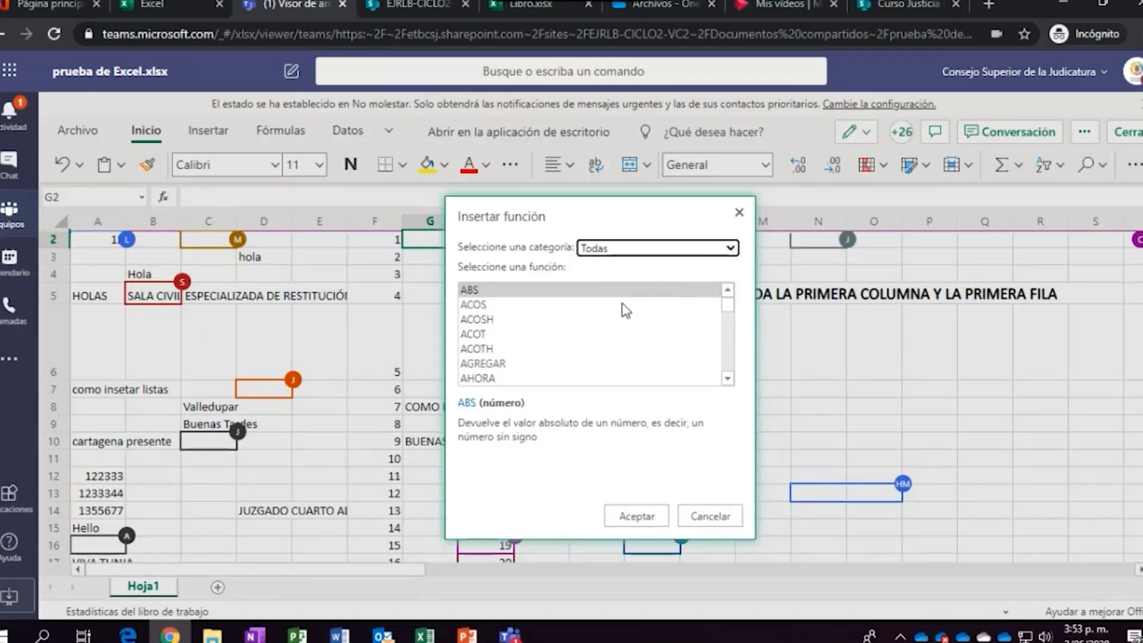
left_click(681, 252)
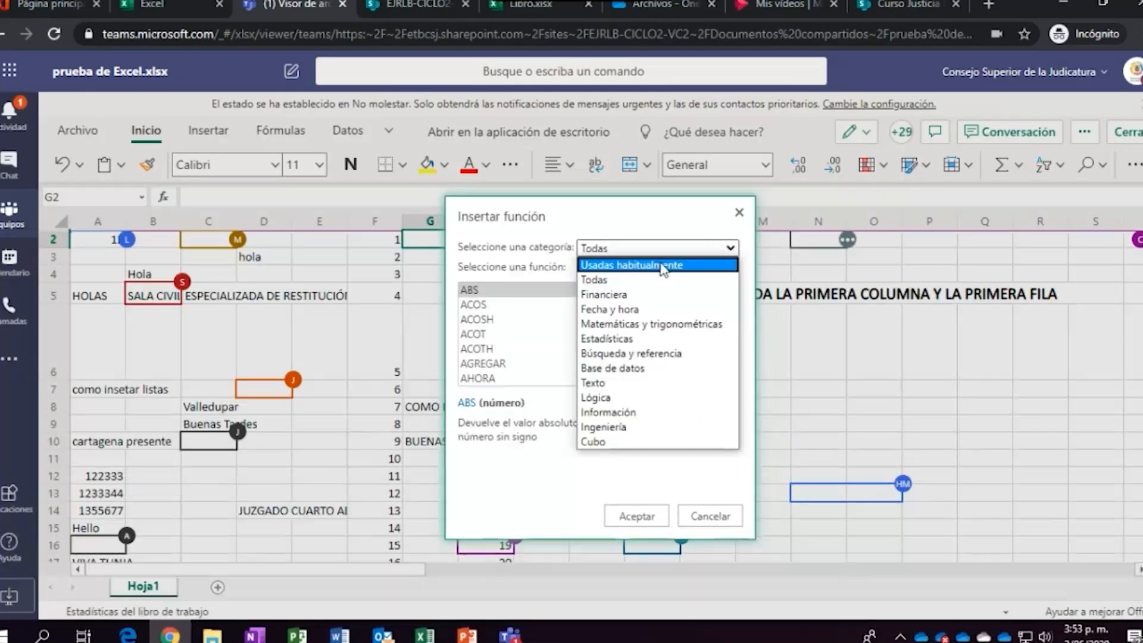
left_click(663, 267)
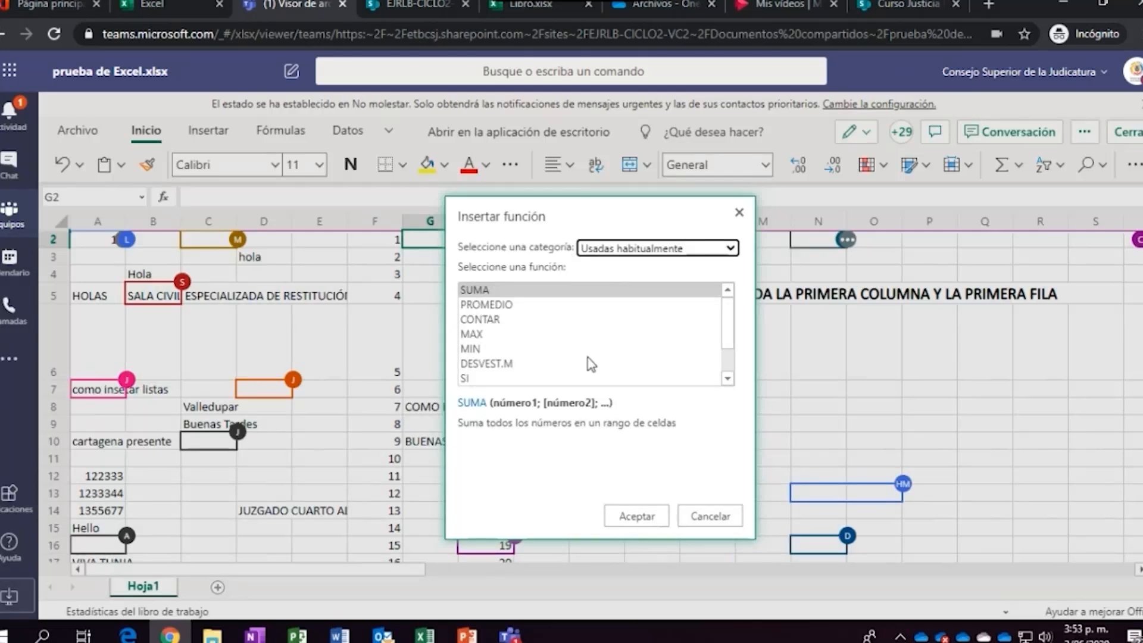
Read the descriptions of PROMEDIO, CONTAR, MAX and MIN
left_click(499, 304)
left_click(517, 319)
left_click(483, 335)
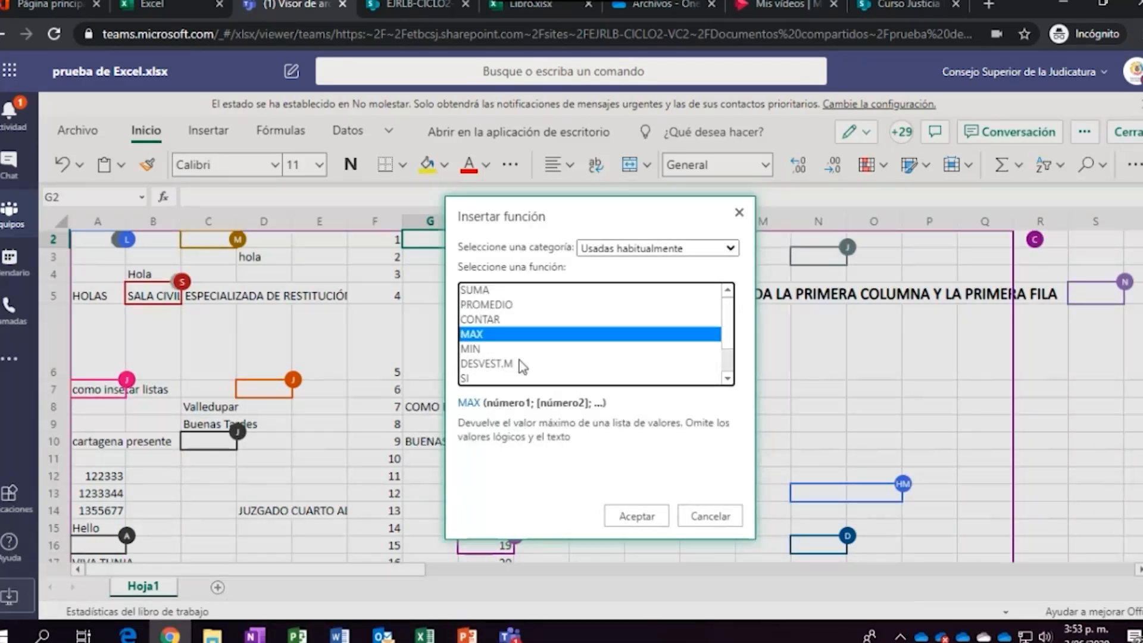
left_click(491, 349)
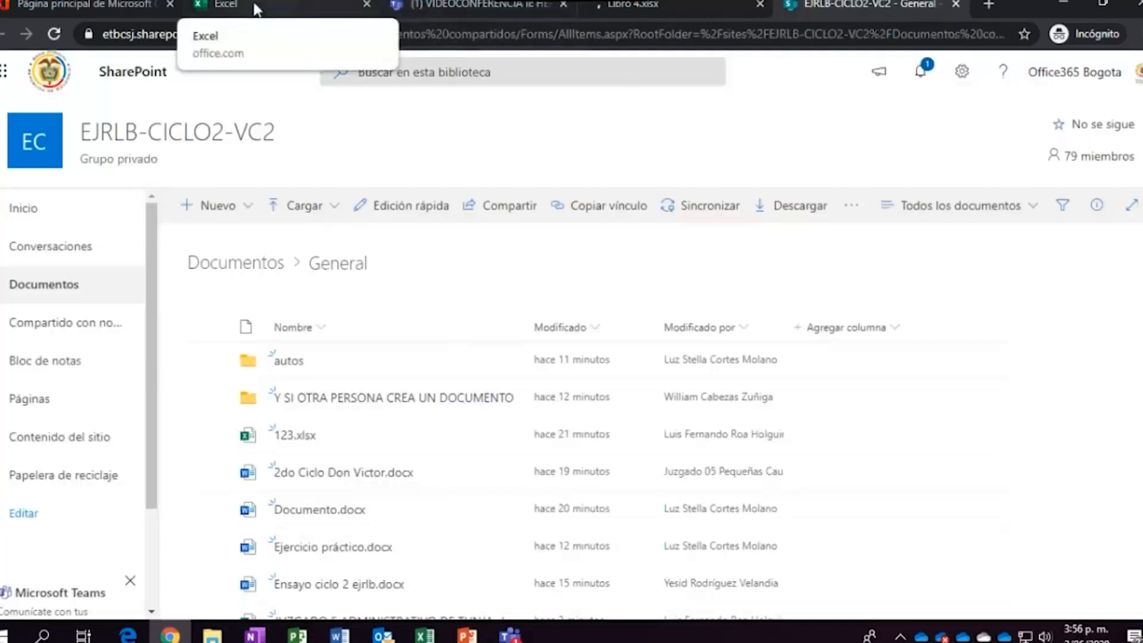
left_click(351, 7)
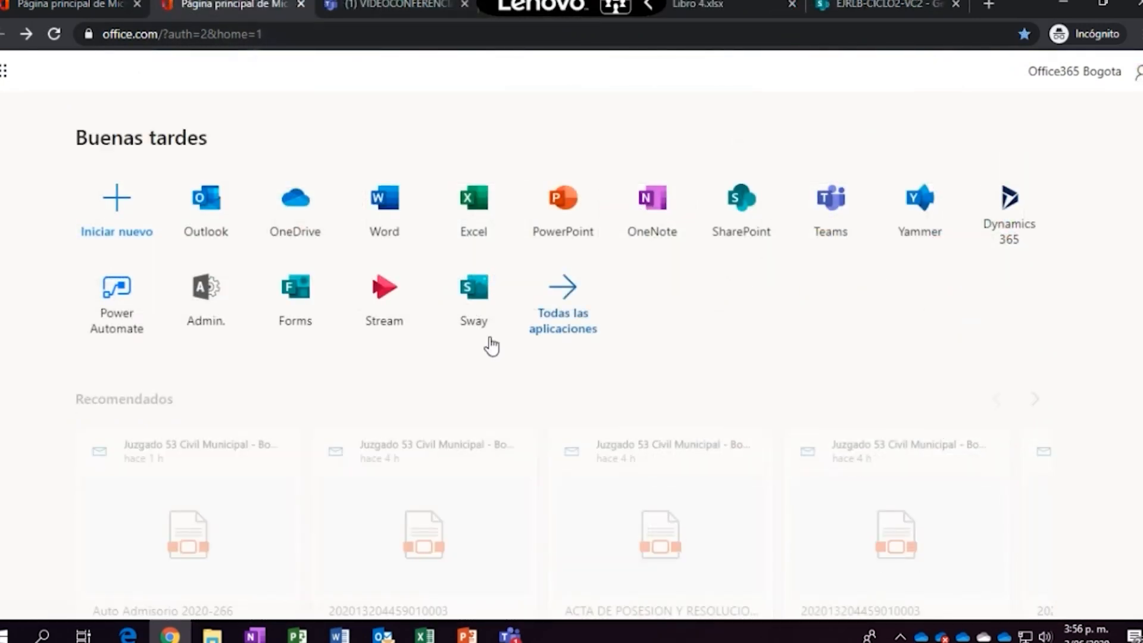
Open PowerPoint from office.com and scroll its Más temas gallery (Ion, Citable, Celestial, Recorte)
left_click(565, 202)
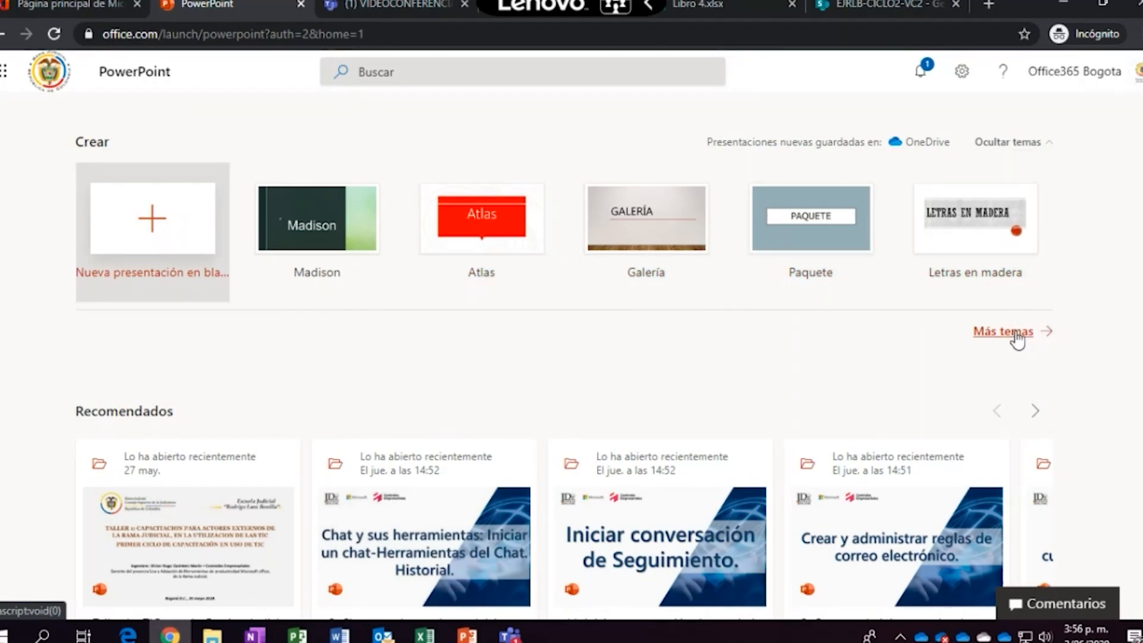
left_click(1016, 333)
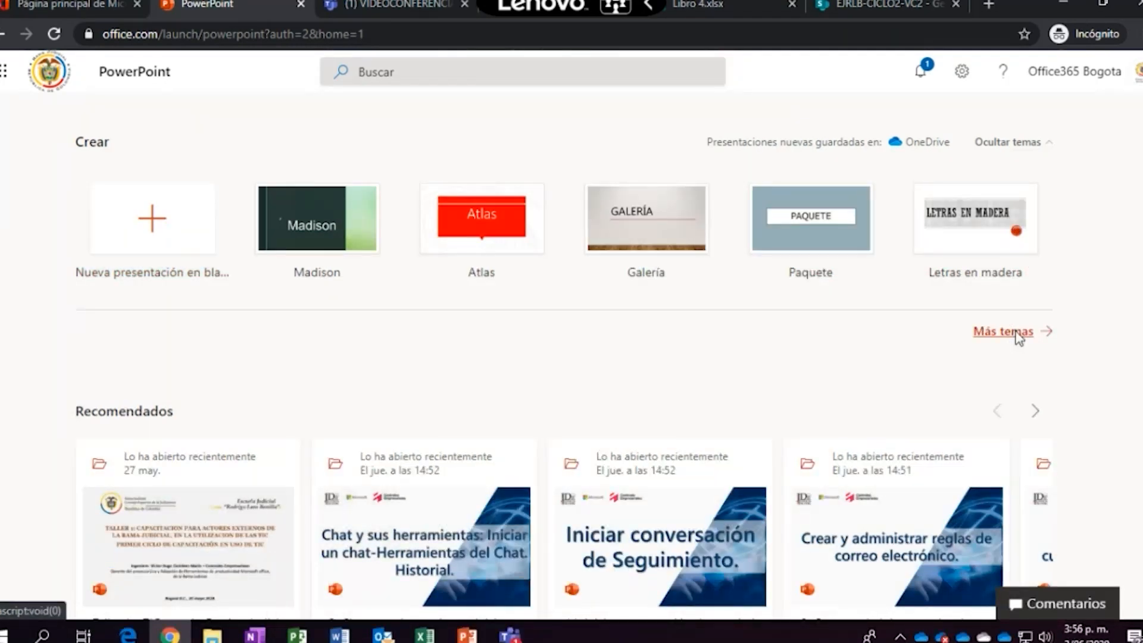
scroll(972, 374, "down", 8)
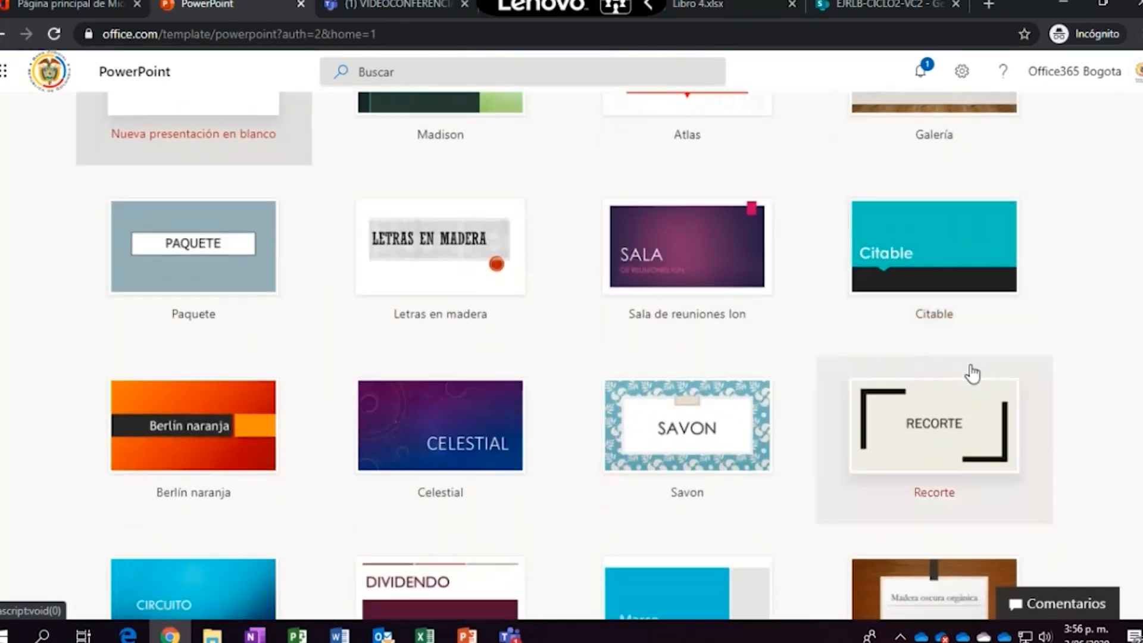
scroll(972, 374, "up", 6)
scroll(973, 374, "up", 3)
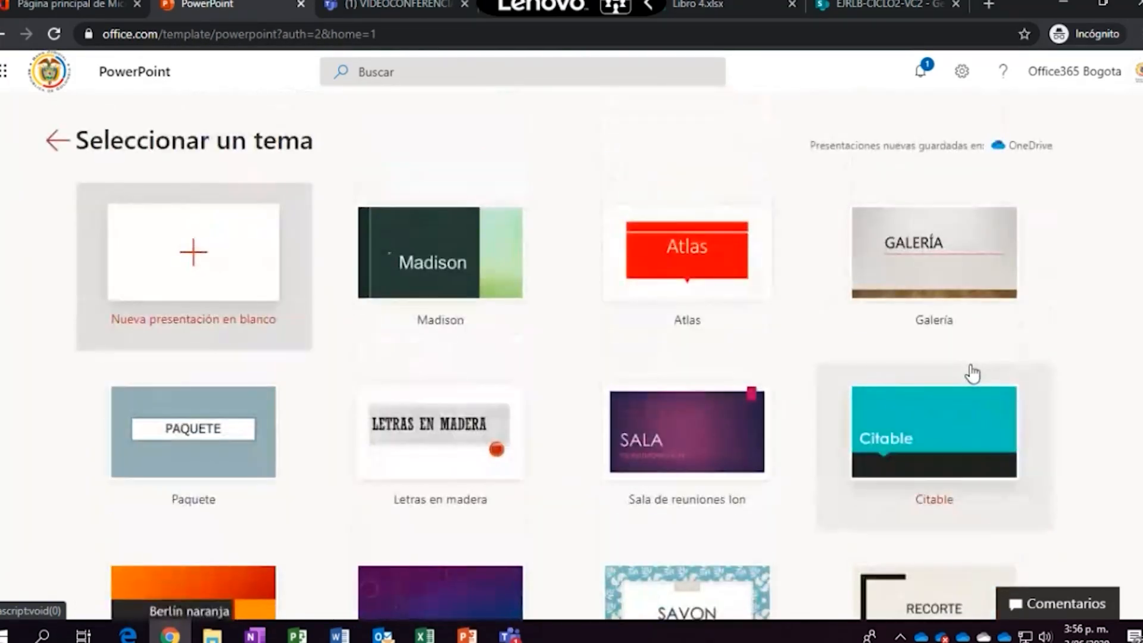
scroll(452, 482, "down", 9)
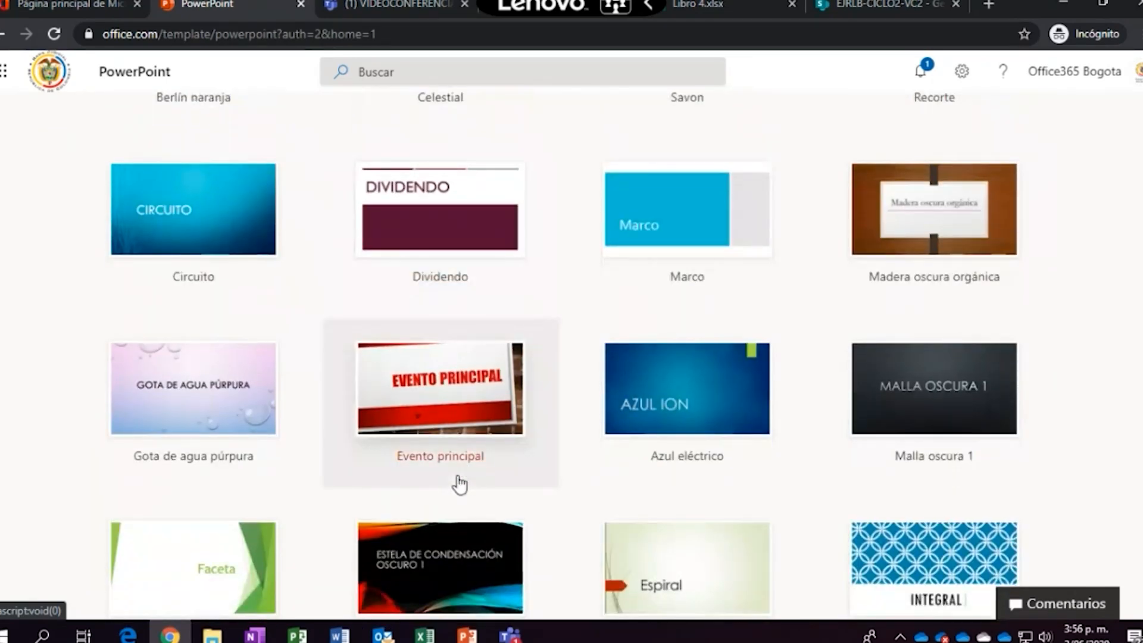
Create a red brick Evento principal presentation and show the Diseño de diapositiva layout options
left_click(460, 485)
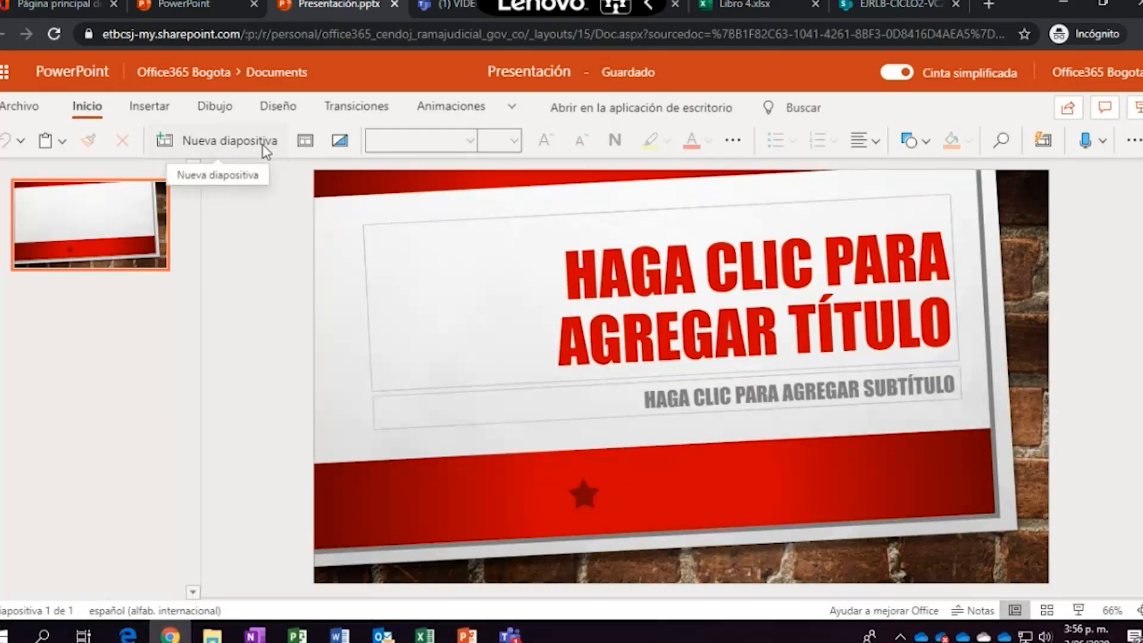
left_click(307, 143)
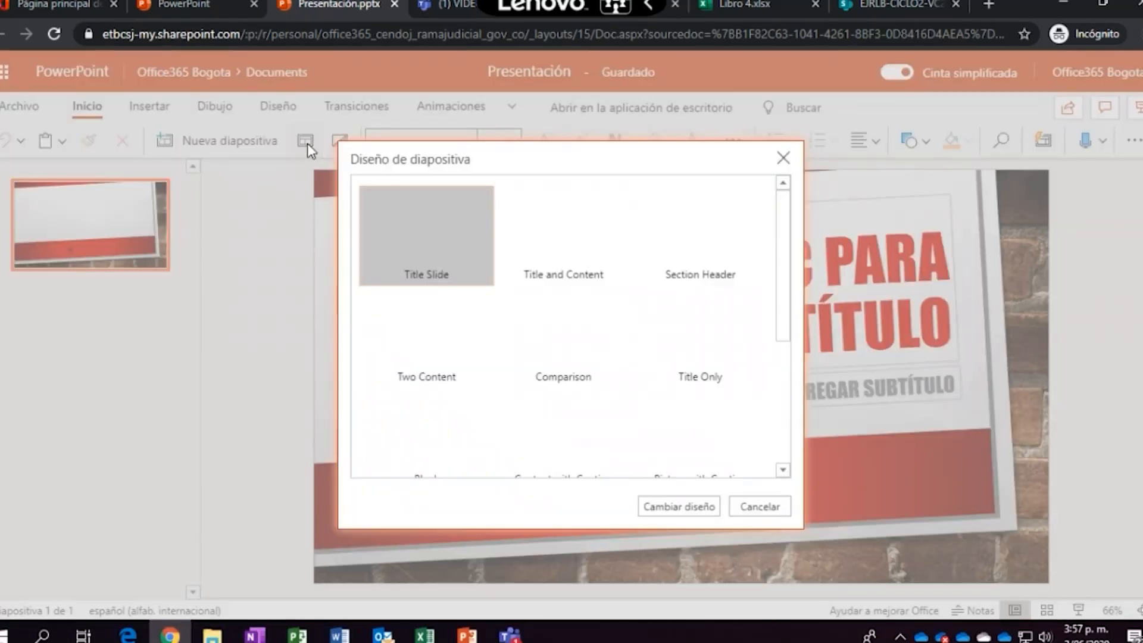
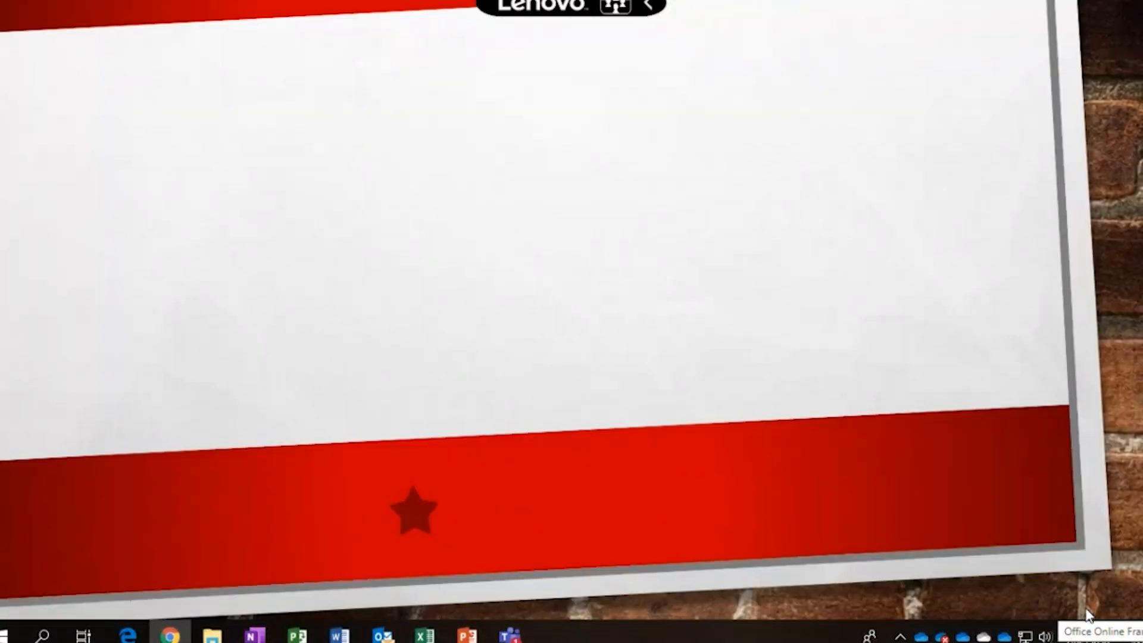
Leave the slide show and apply the Cubo transition to slide 2 with the green circle
key("Escape")
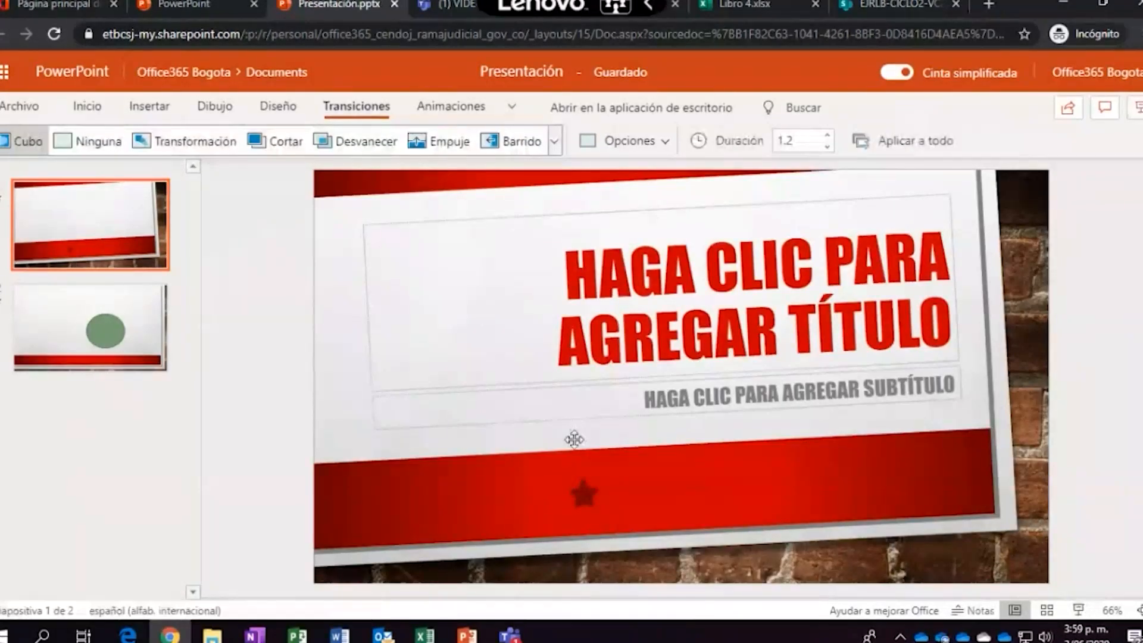
left_click(88, 325)
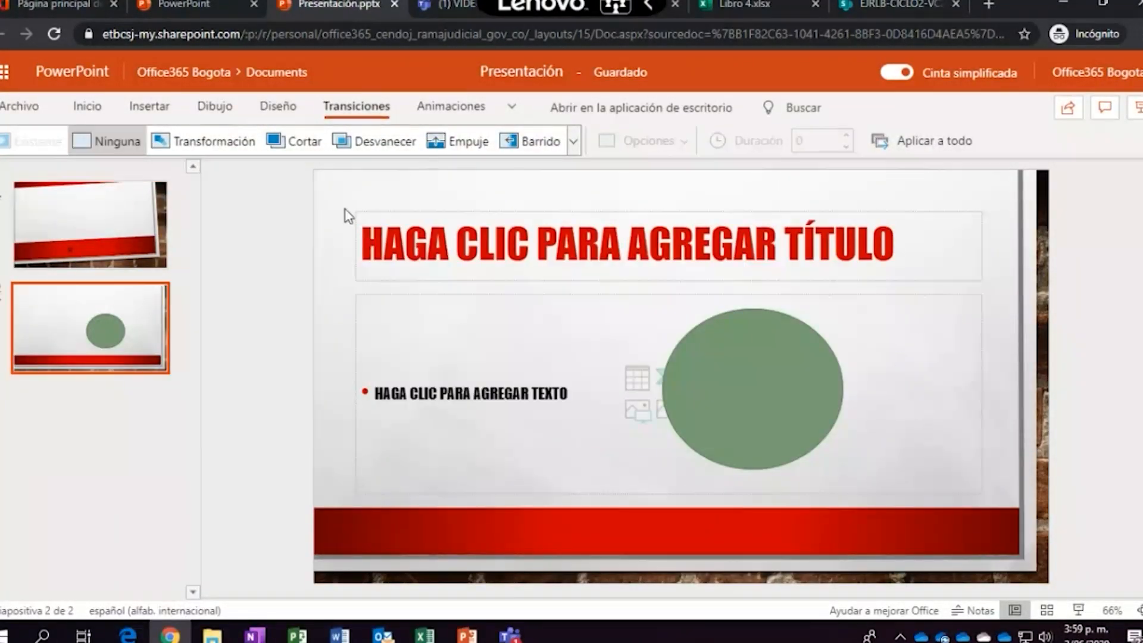
left_click(573, 141)
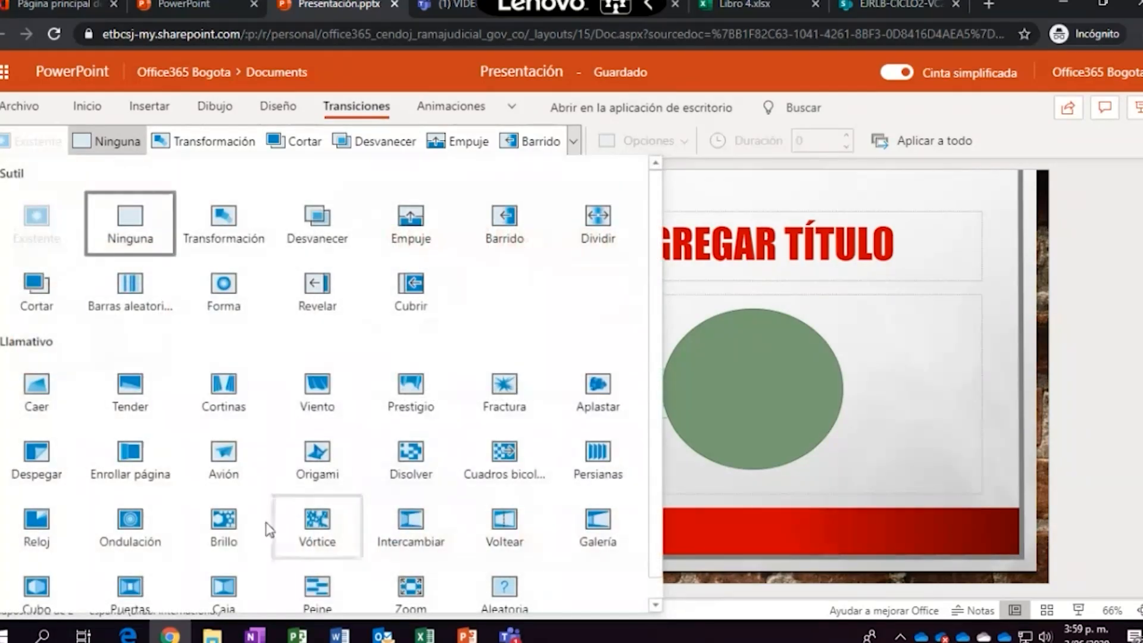
scroll(296, 503, "down", 1)
left_click(45, 582)
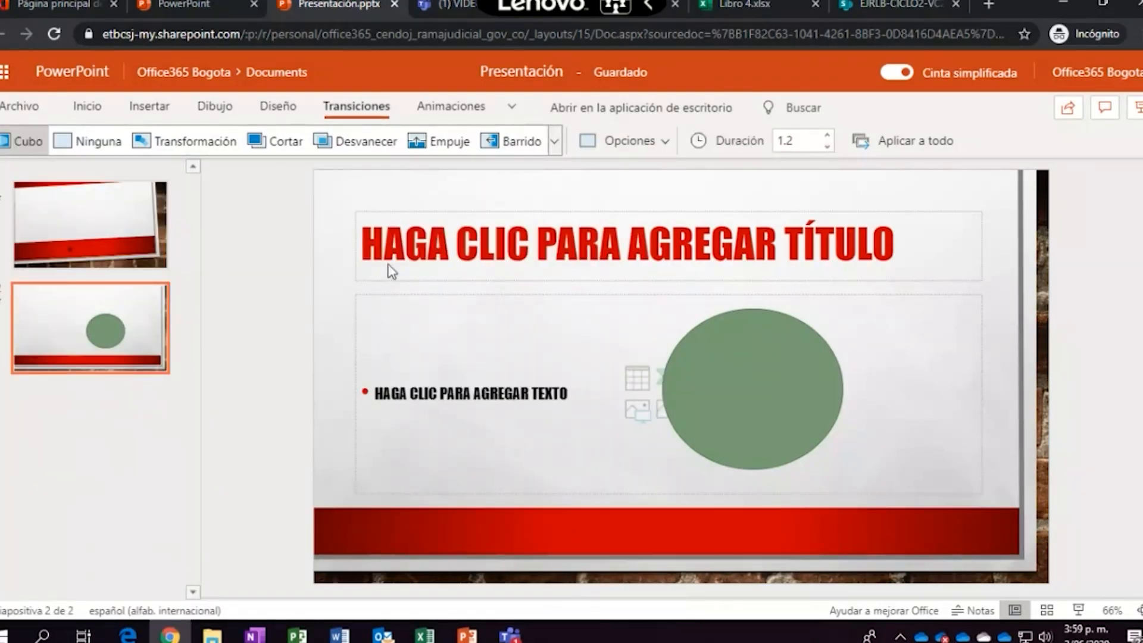
Preview the transitions in a slide show from the first slide, then return to editing it
left_click(159, 238)
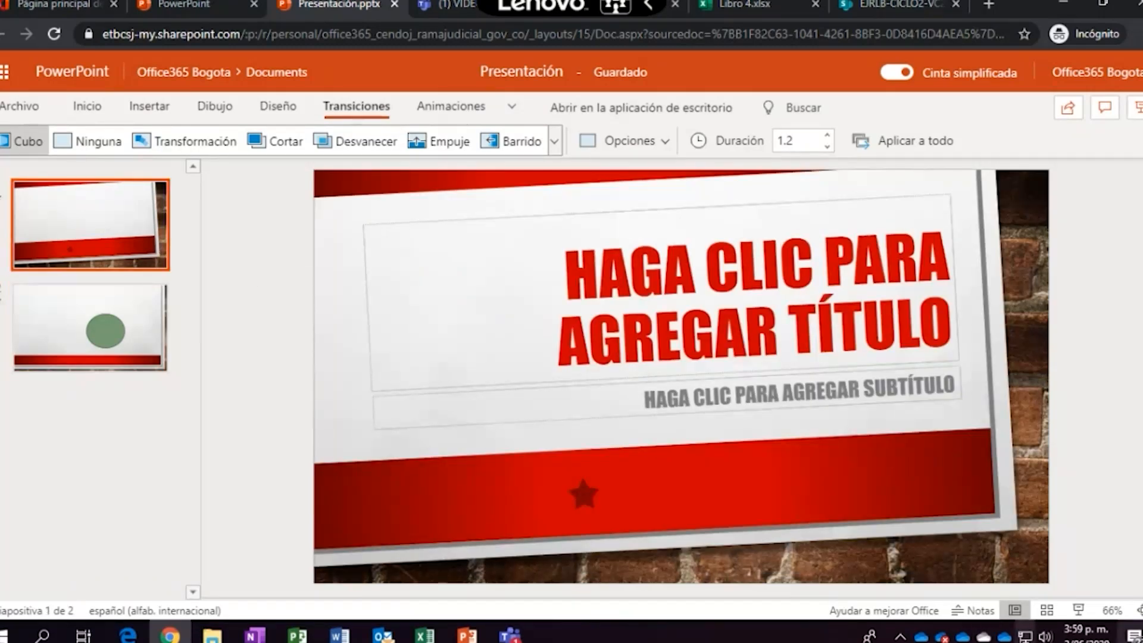
left_click(1079, 610)
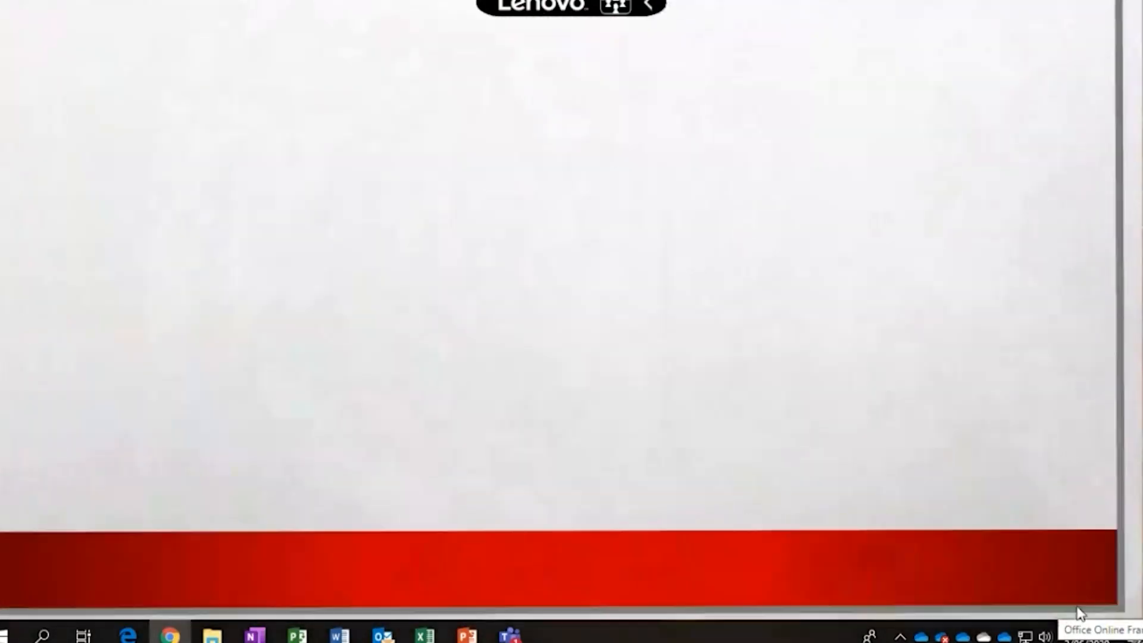
key("Escape")
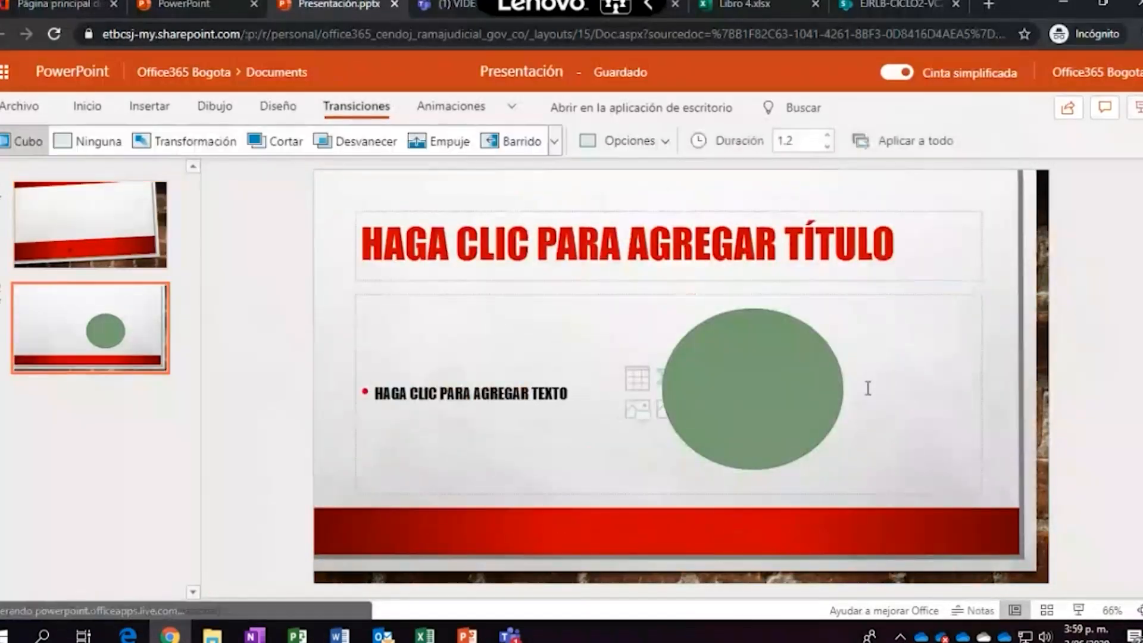
left_click(125, 239)
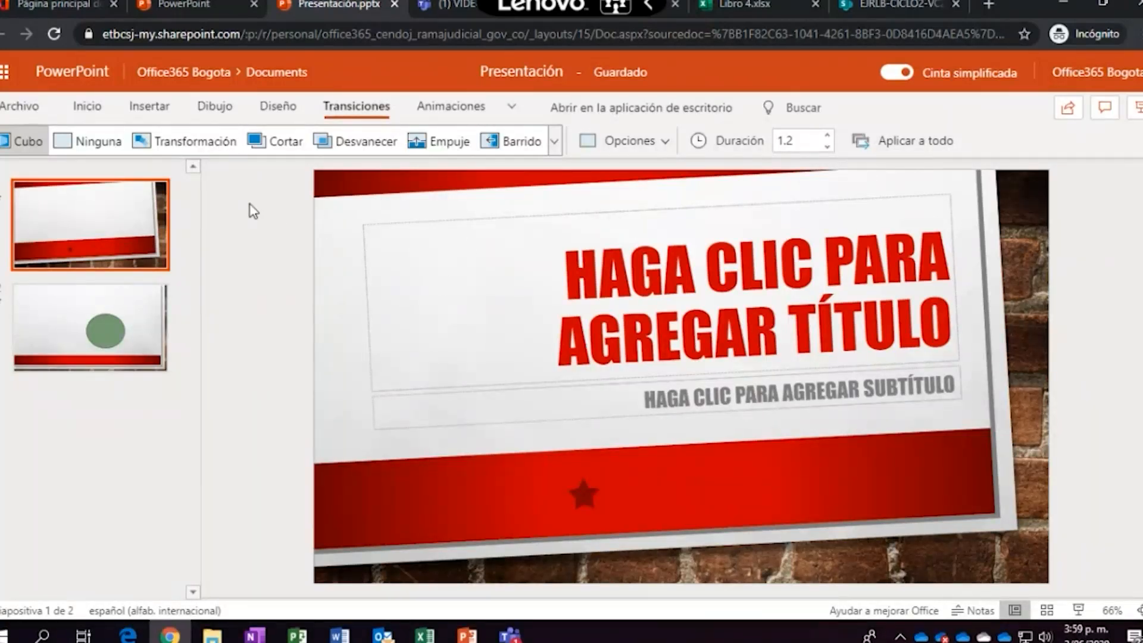
left_click(156, 109)
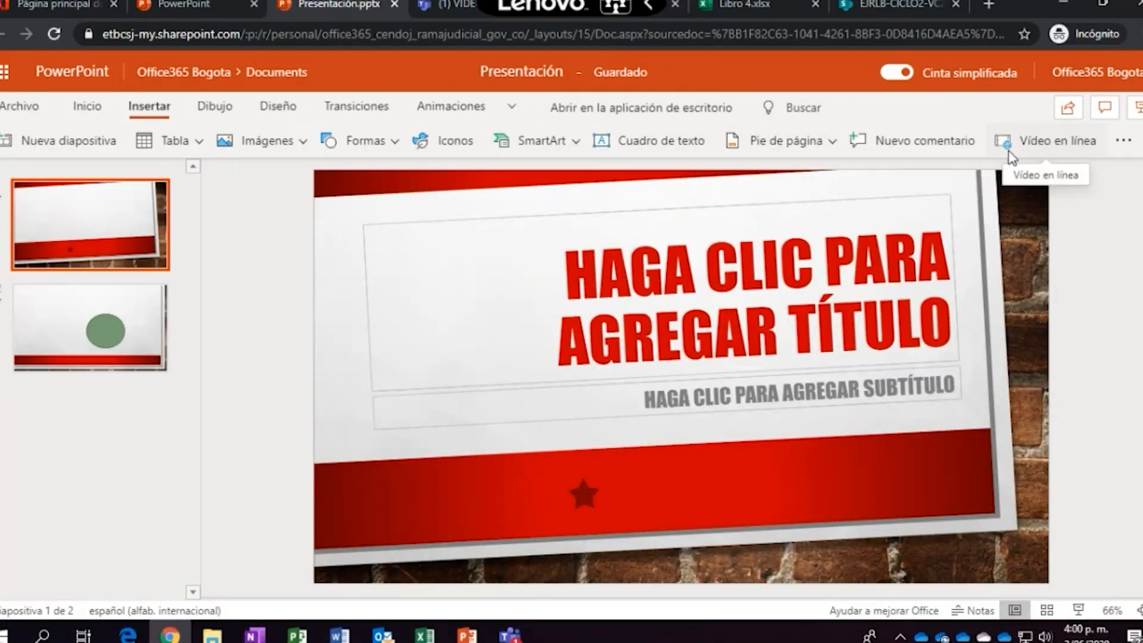
Browse the Insertar options (extra options, Formas, Imágenes, context menu), then switch to the Office 365 home page
left_click(1123, 141)
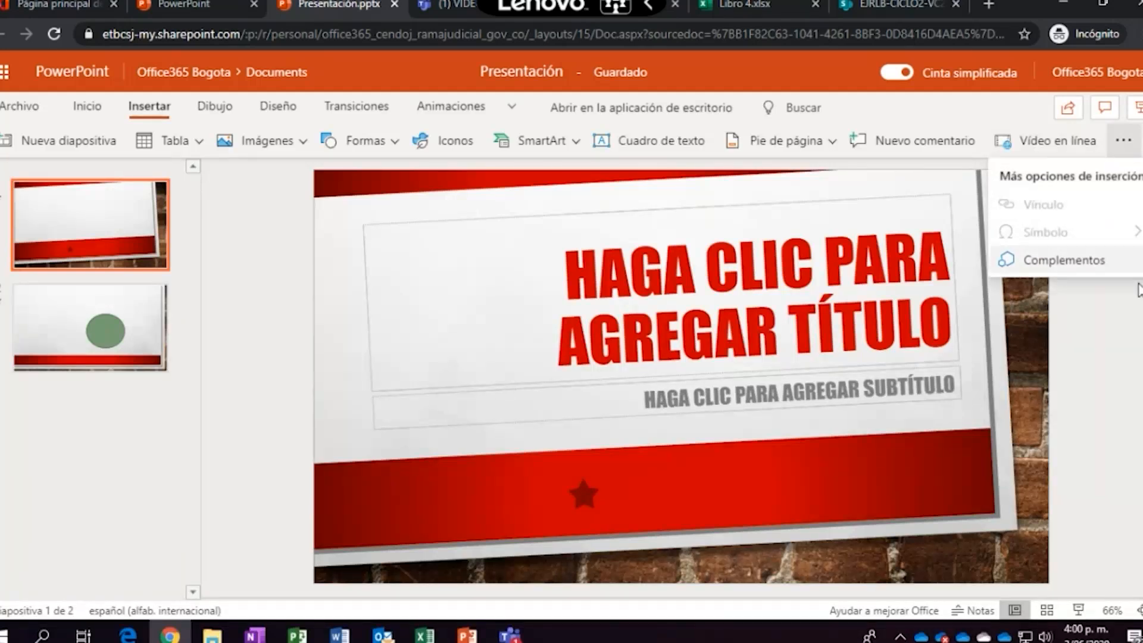
left_click(1078, 324)
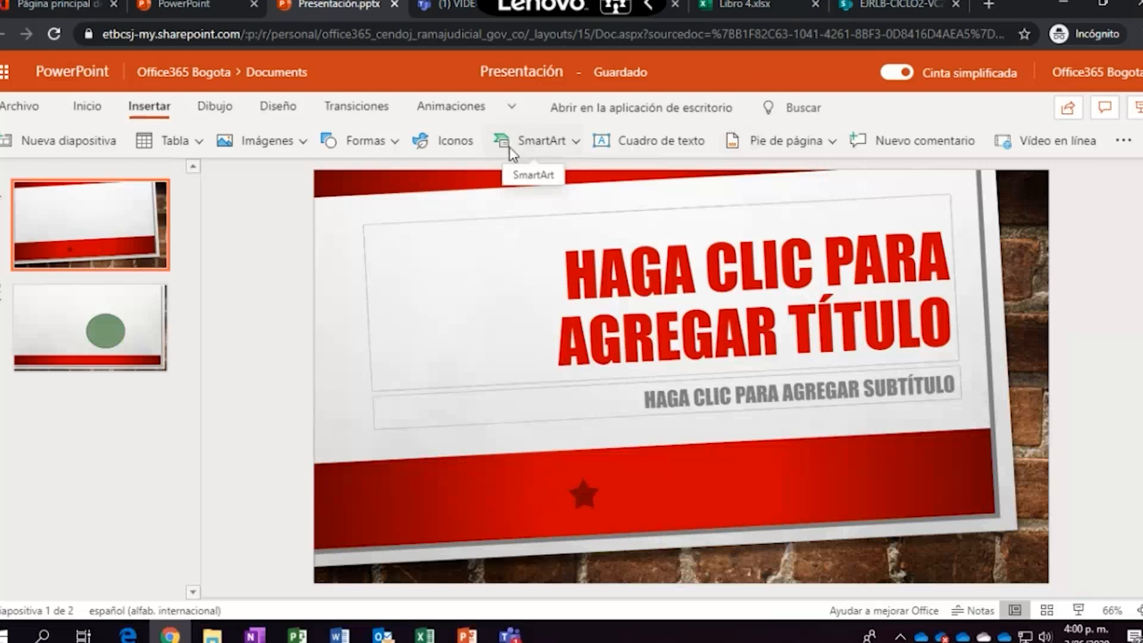
left_click(384, 146)
left_click(262, 146)
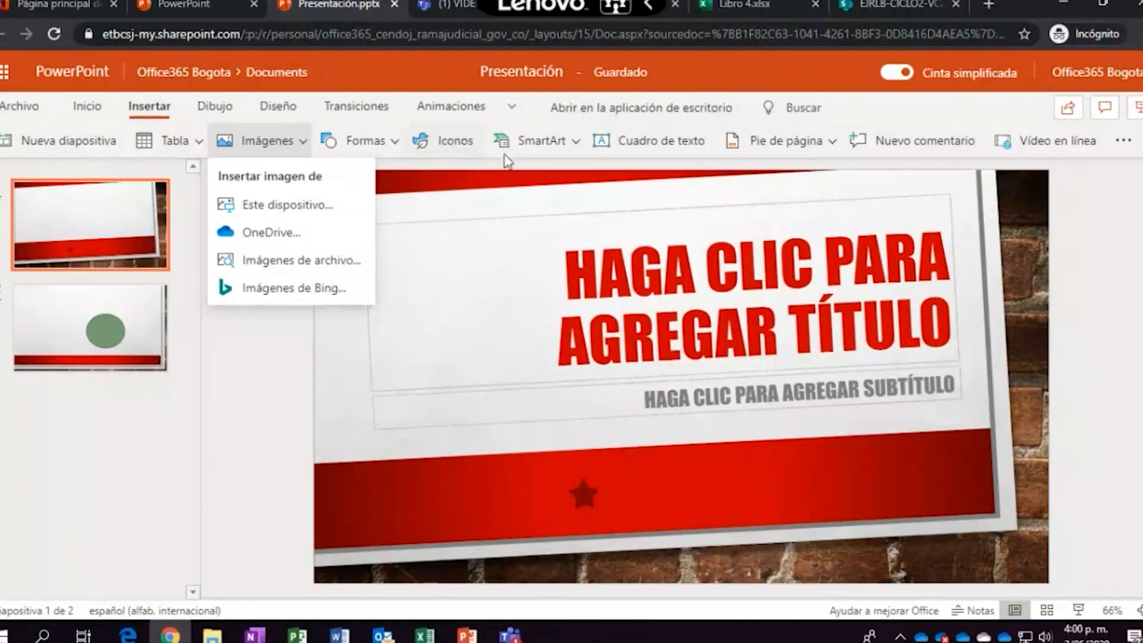
right_click(1096, 247)
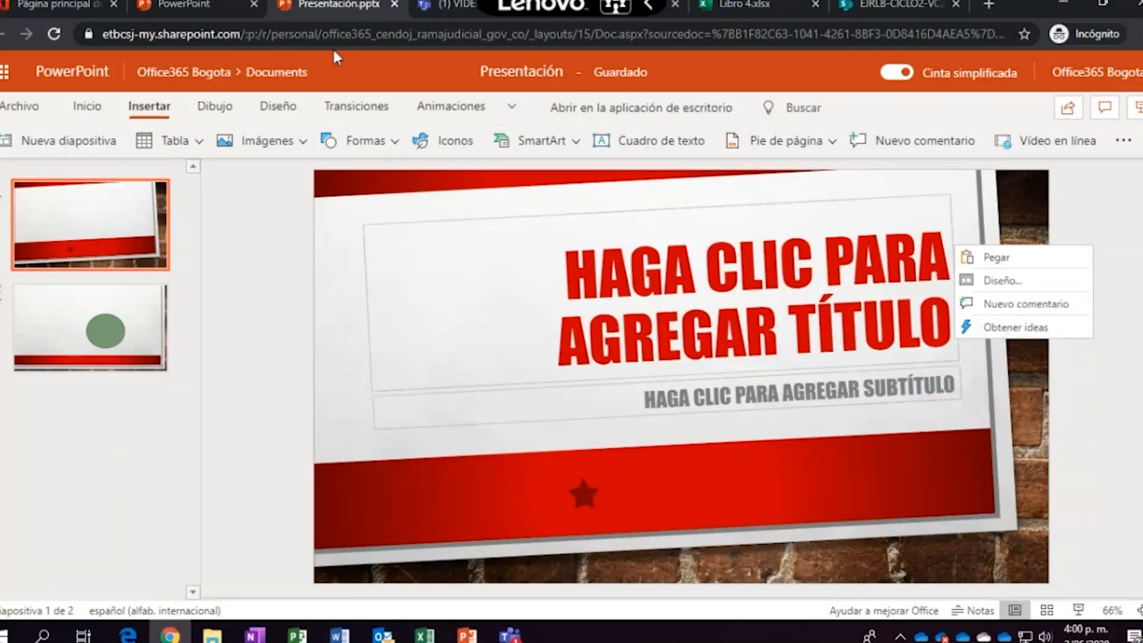
left_click(184, 7)
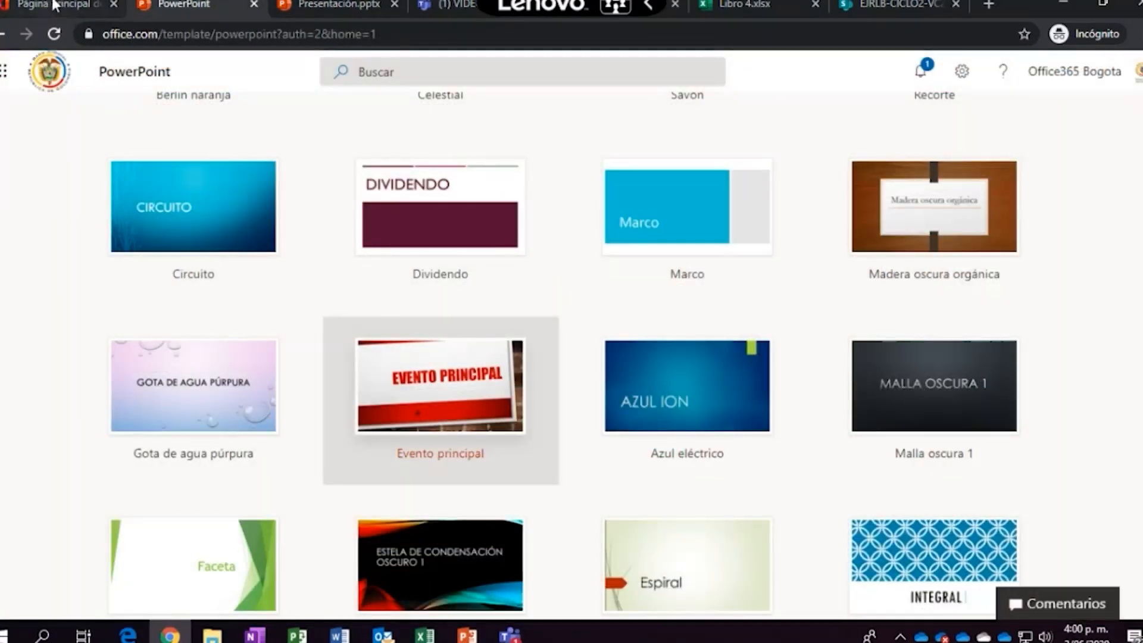
left_click(53, 5)
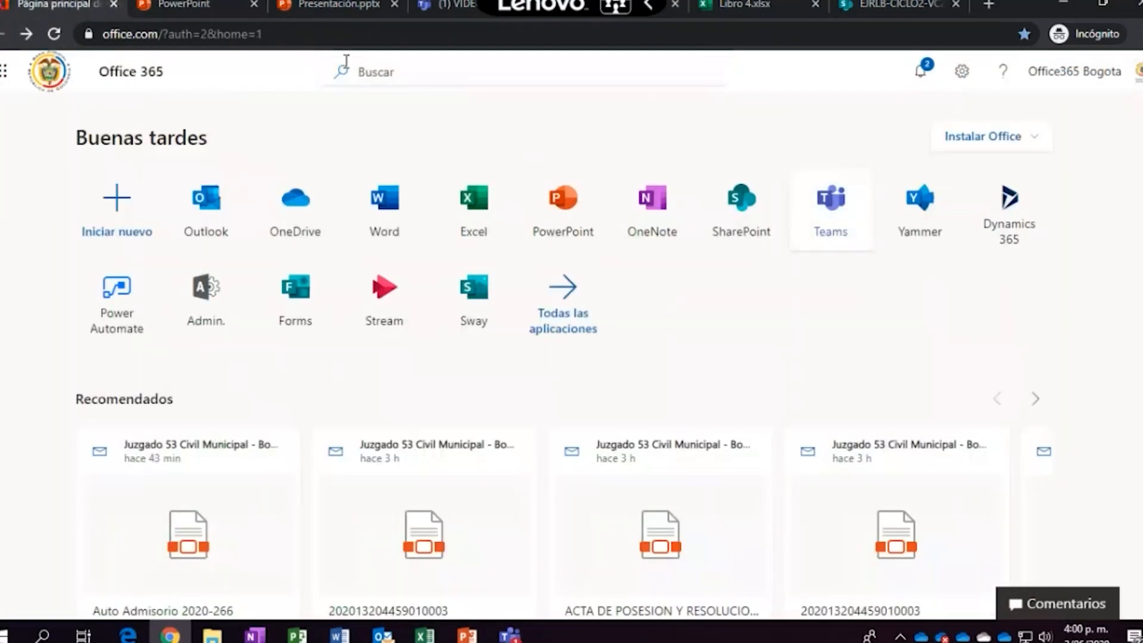
From the OneNote tile, start a new notebook named 'CICLO2 CONFERENCIAS SOBRE TIC'
left_click(653, 225)
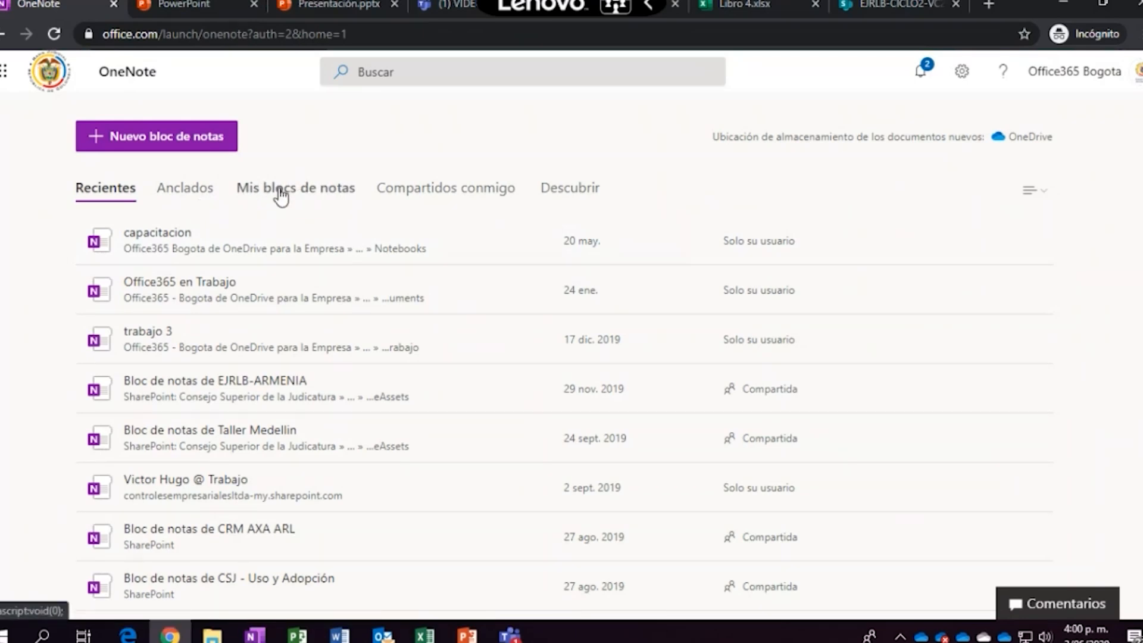
left_click(171, 140)
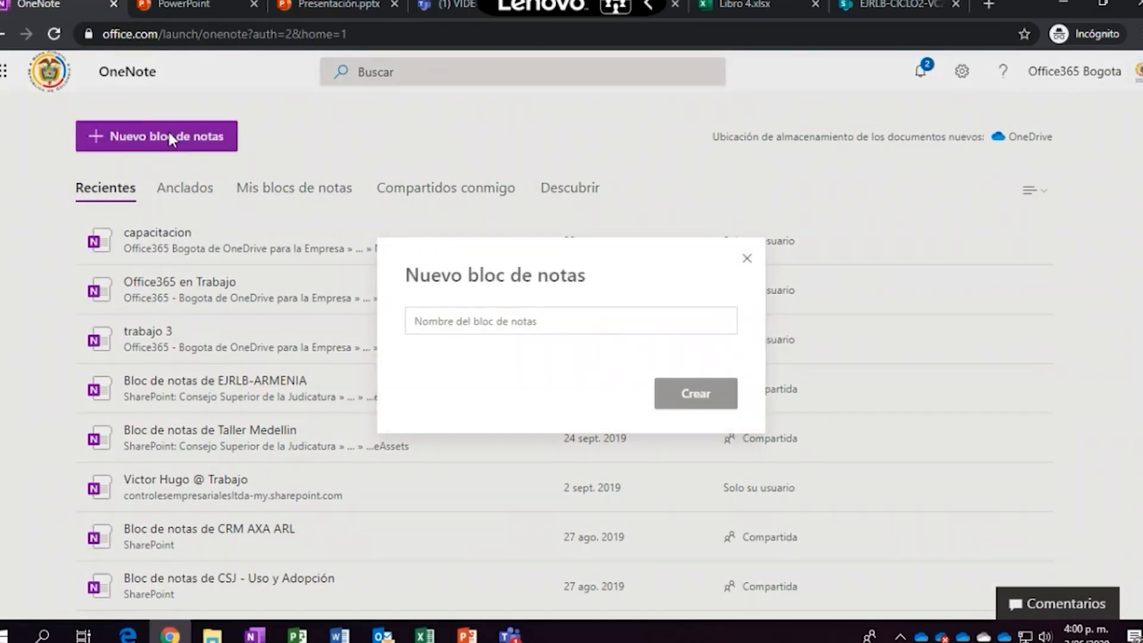
left_click(617, 322)
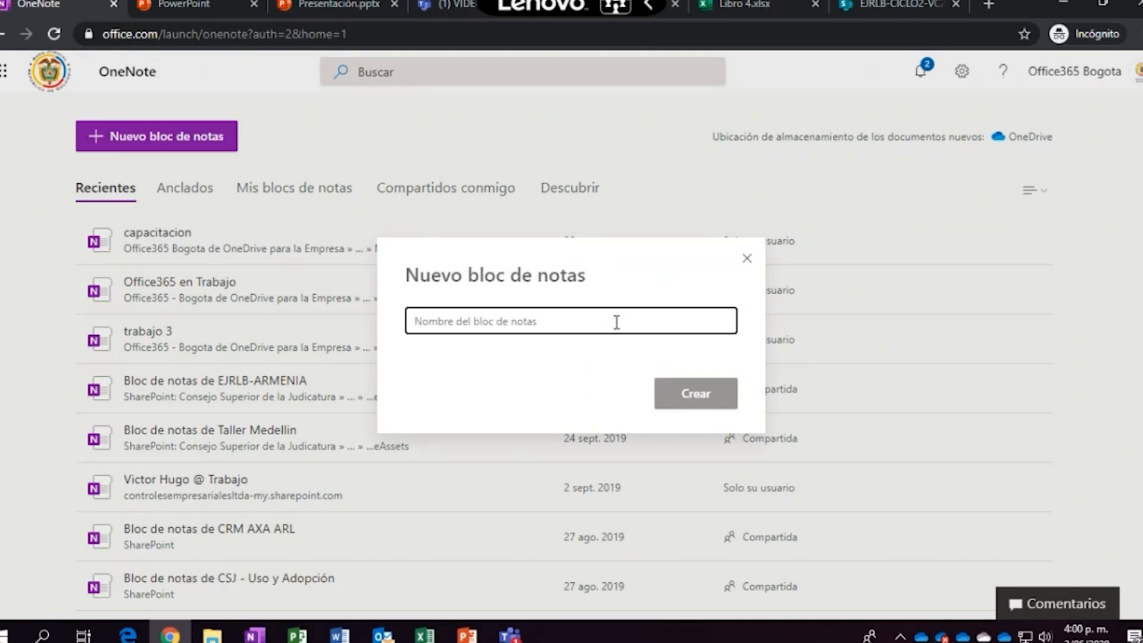
type("cICLO2 CONFERENCIAS SOBRE TIC")
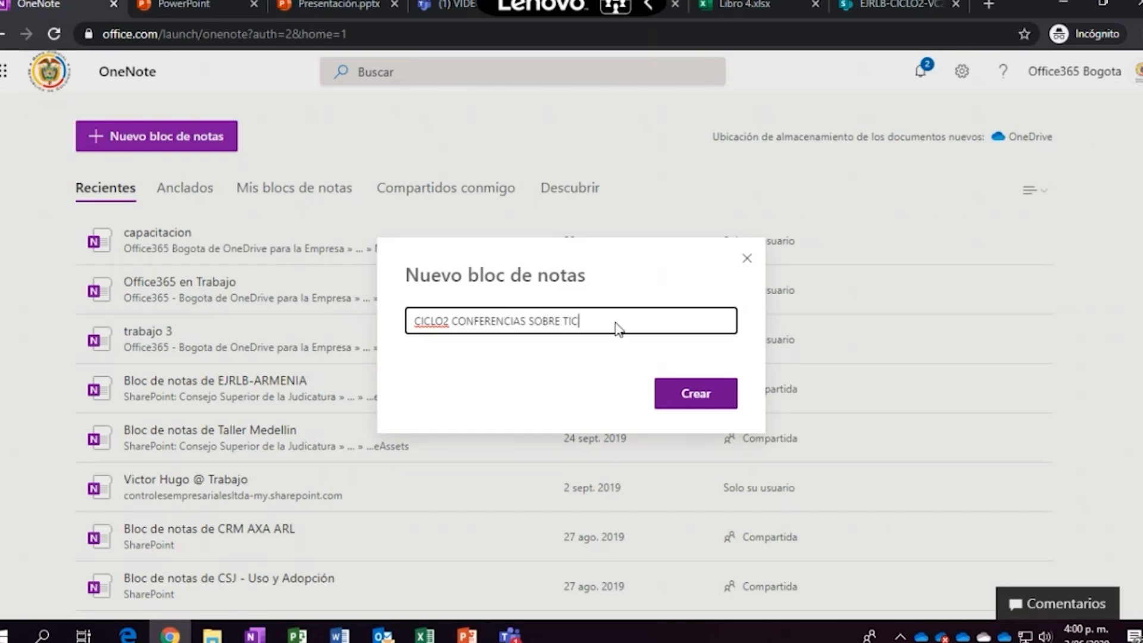
key("Return")
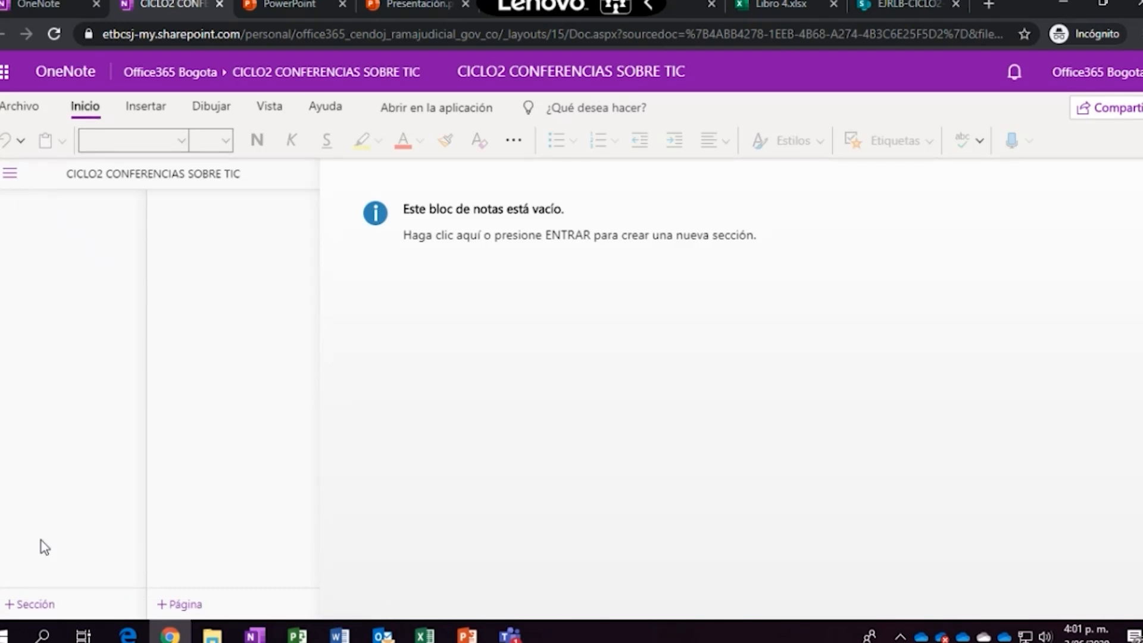
Add the VIDEOCONFERENCIA2 section and a page titled 'CONOCIMIENTOS DE WORD'
left_click(37, 606)
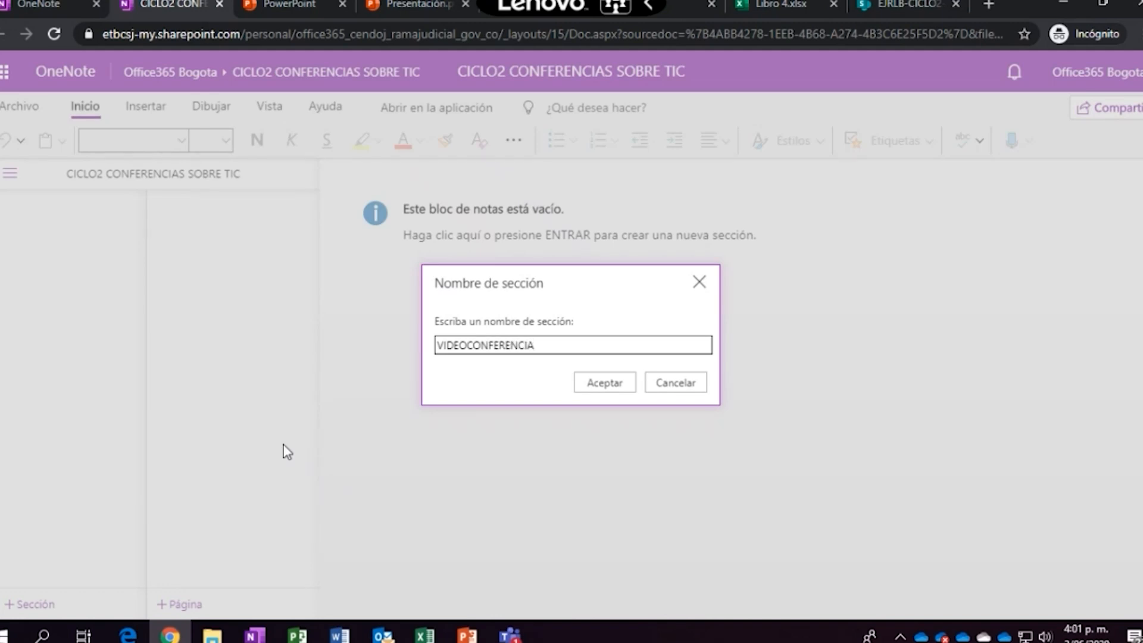
key("Return")
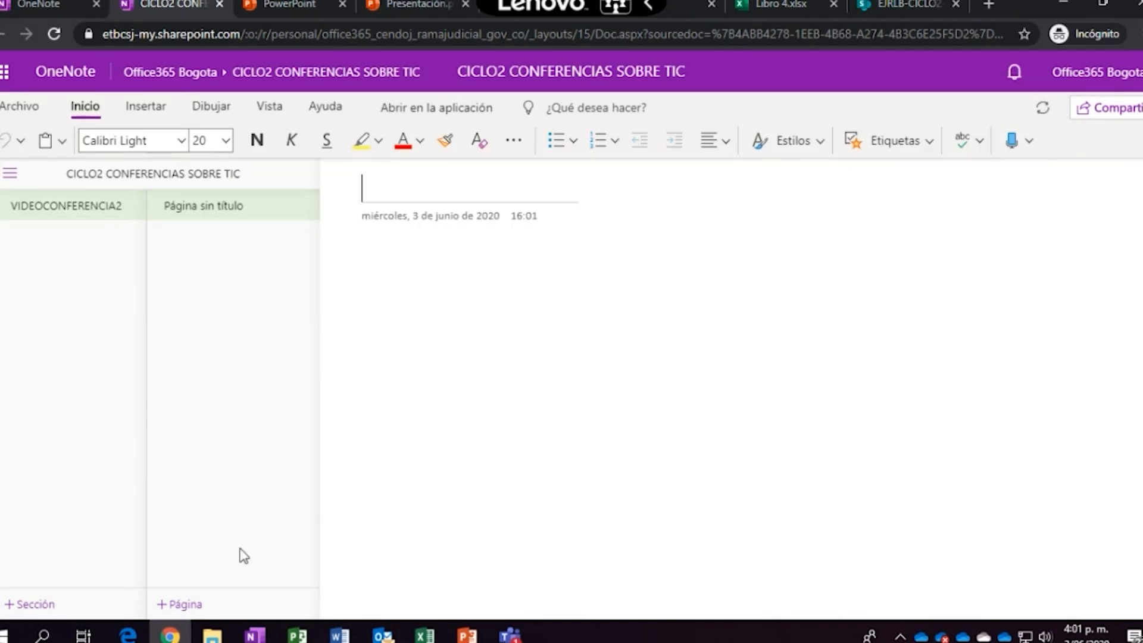
left_click(182, 604)
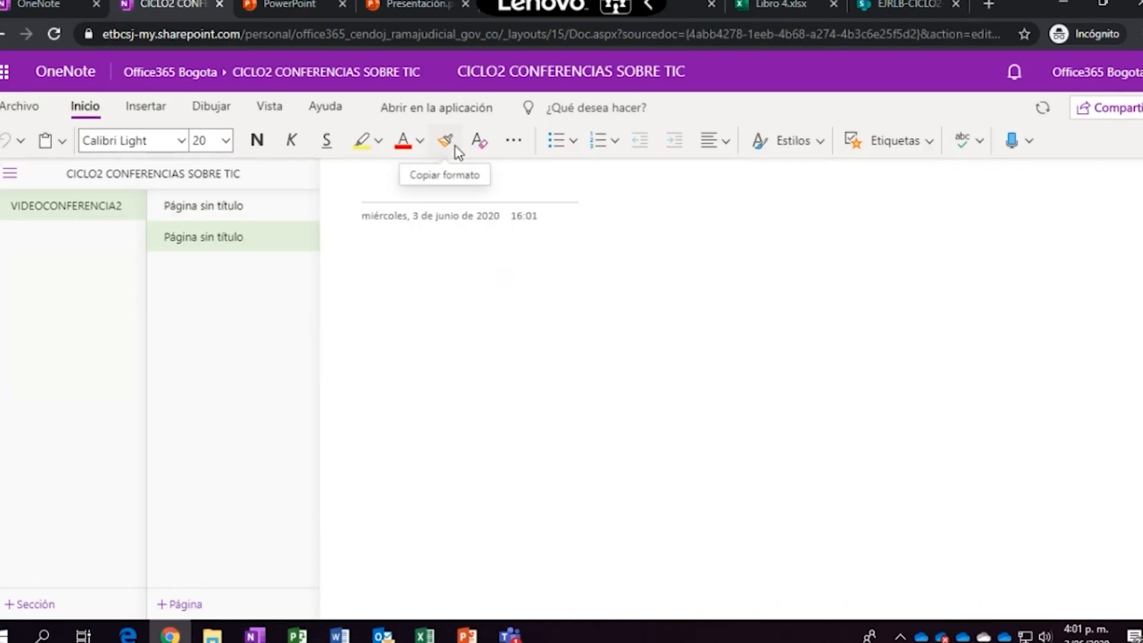
type("cONOC")
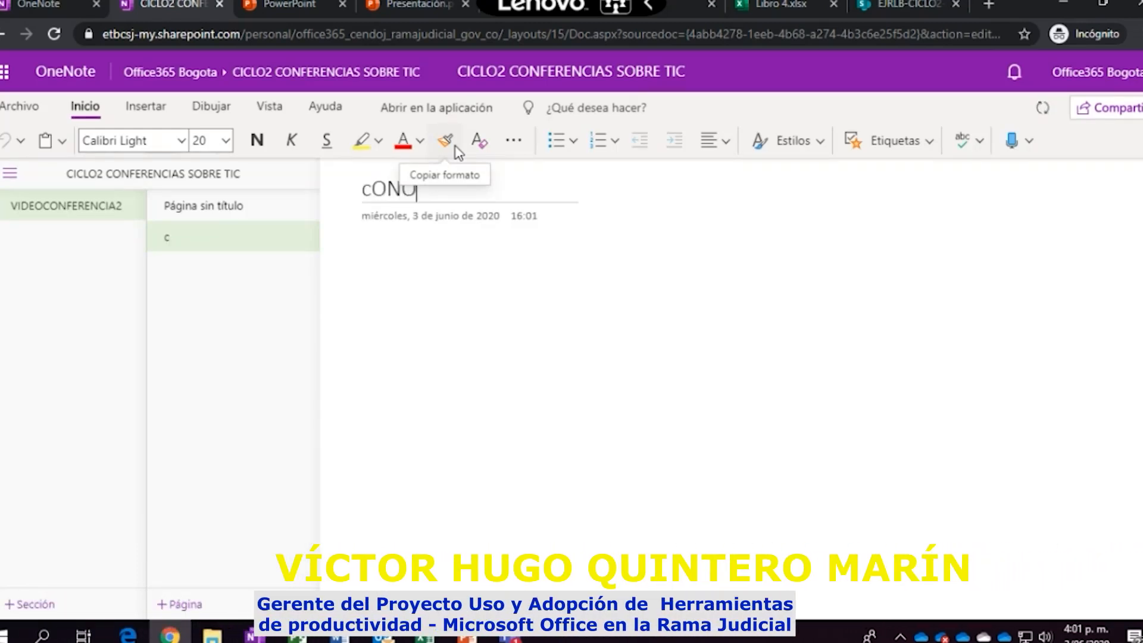
key("BackSpace")
key("BackSpace")
key("BackSpace")
key("BackSpace")
key("BackSpace")
type("CONOCIEMINETOS DE")
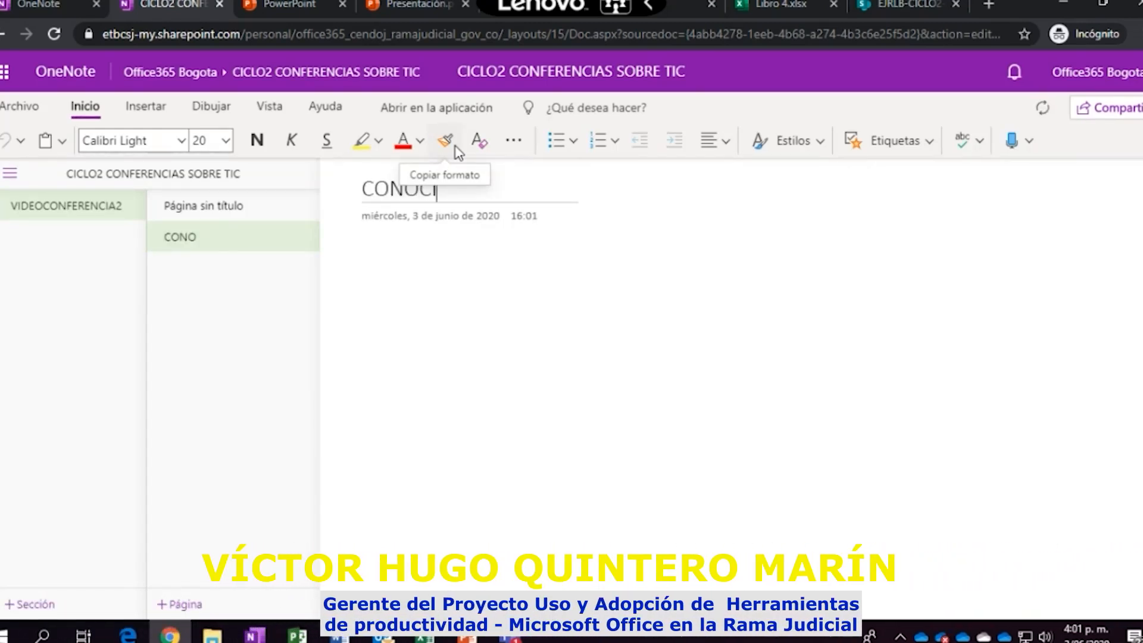
key("ctrl+shift+Left")
key("ctrl+shift+Left")
key("ctrl+shift+Right")
key("ctrl+shift+Left")
type("CON")
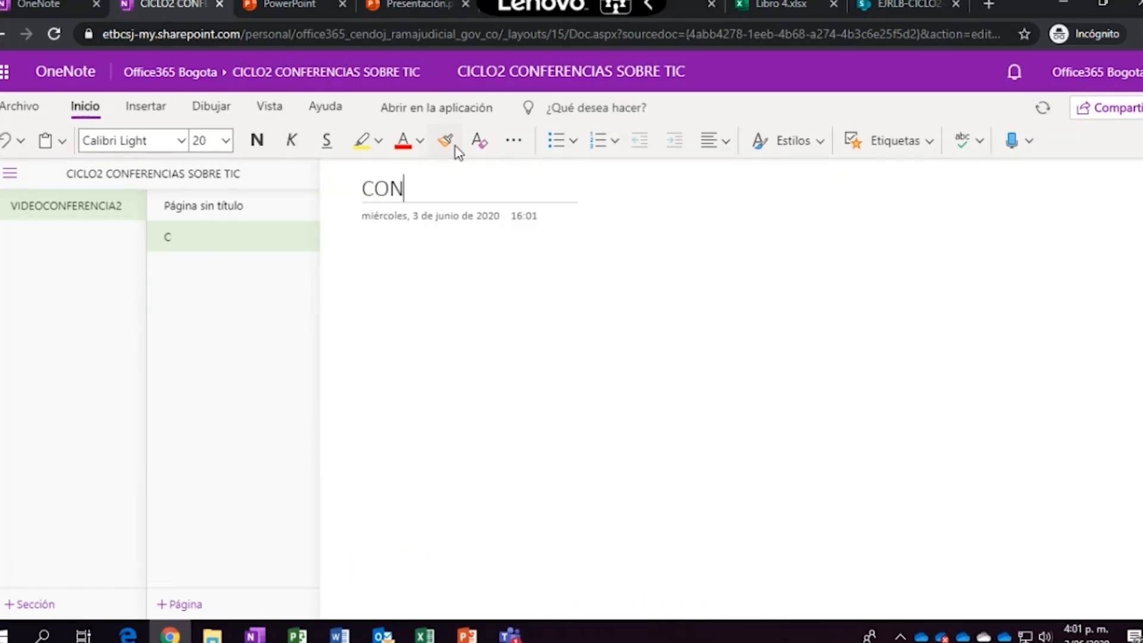
type("OCIMIENTOS DE WORD")
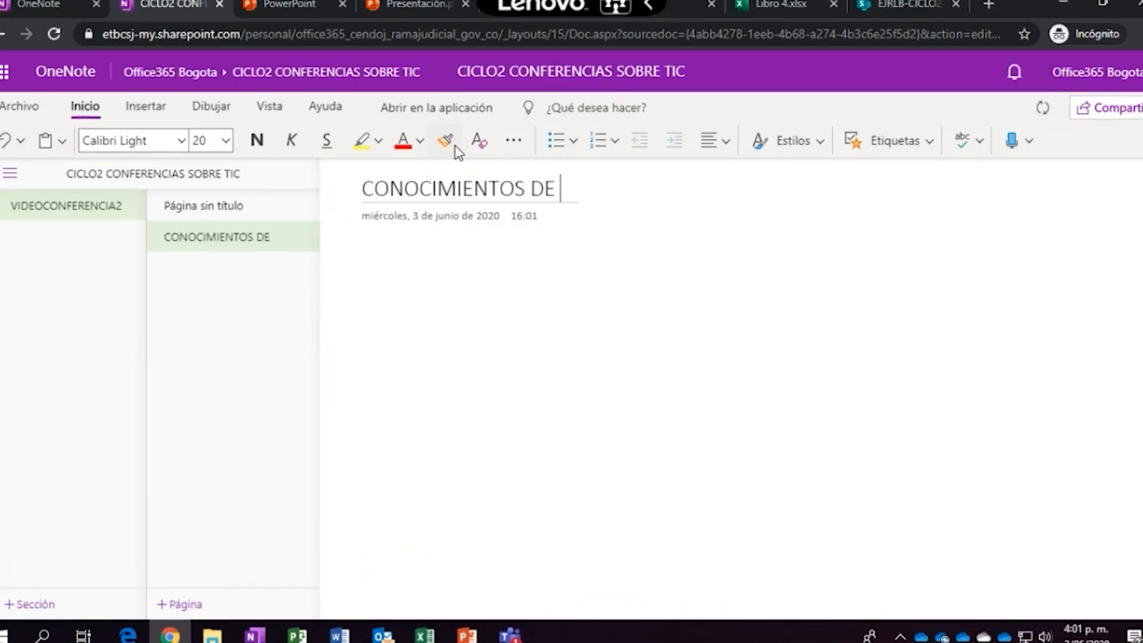
key("Return")
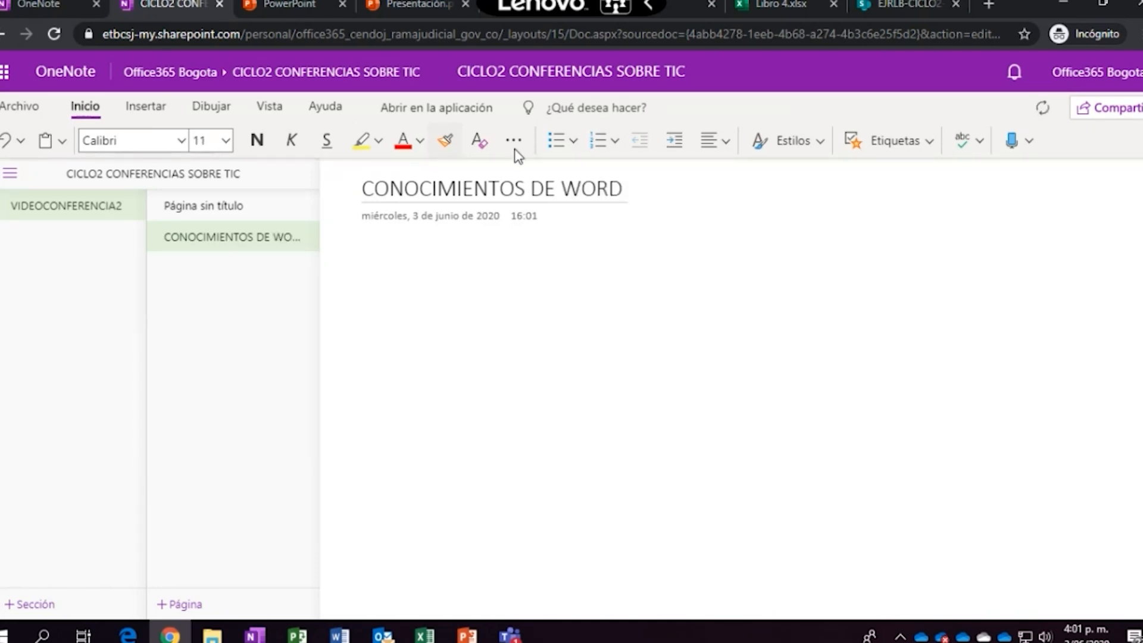
Title the untitled page 'CONOCIMIENTOS DE EXCEL', then return to the Word page body
left_click(247, 209)
type("CONOCIME")
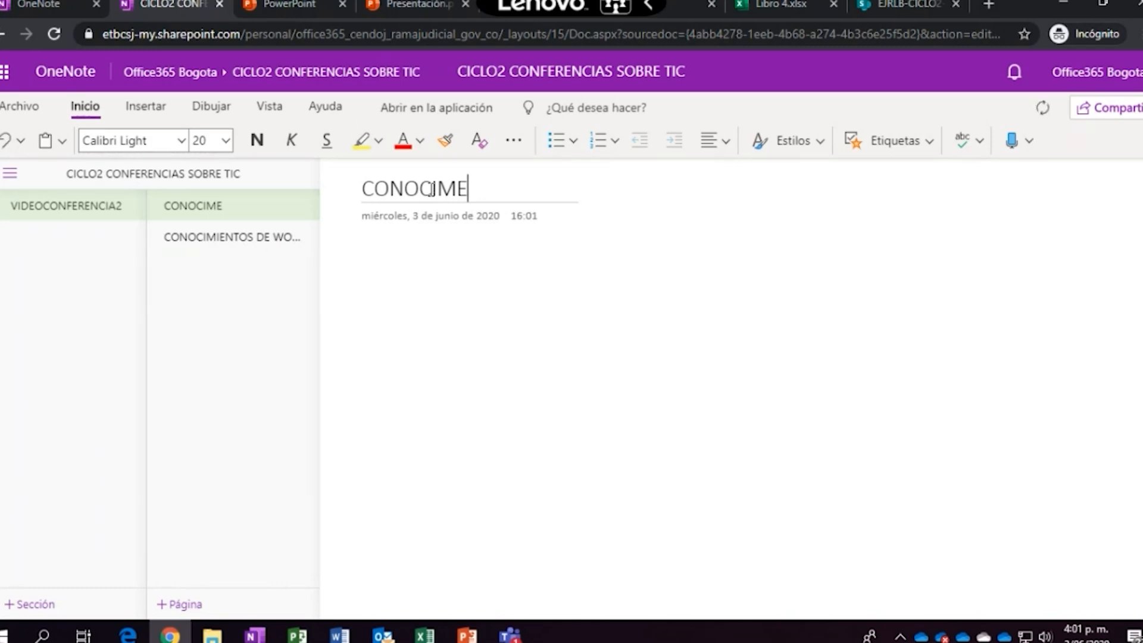
key("BackSpace")
type("IENTOS DE EXCEL")
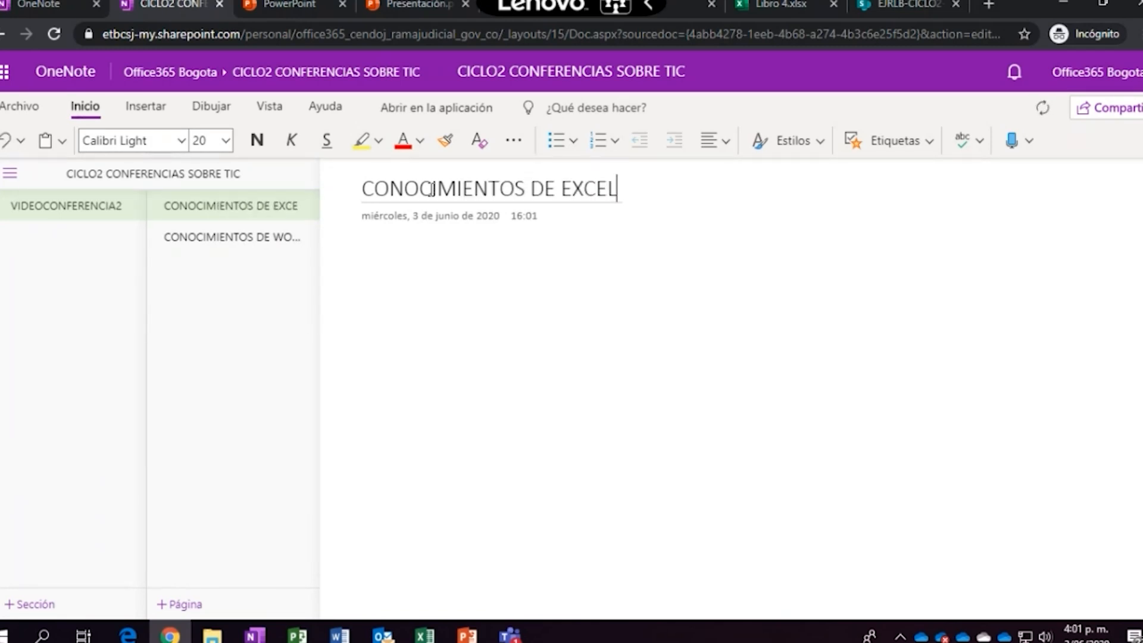
left_click(242, 235)
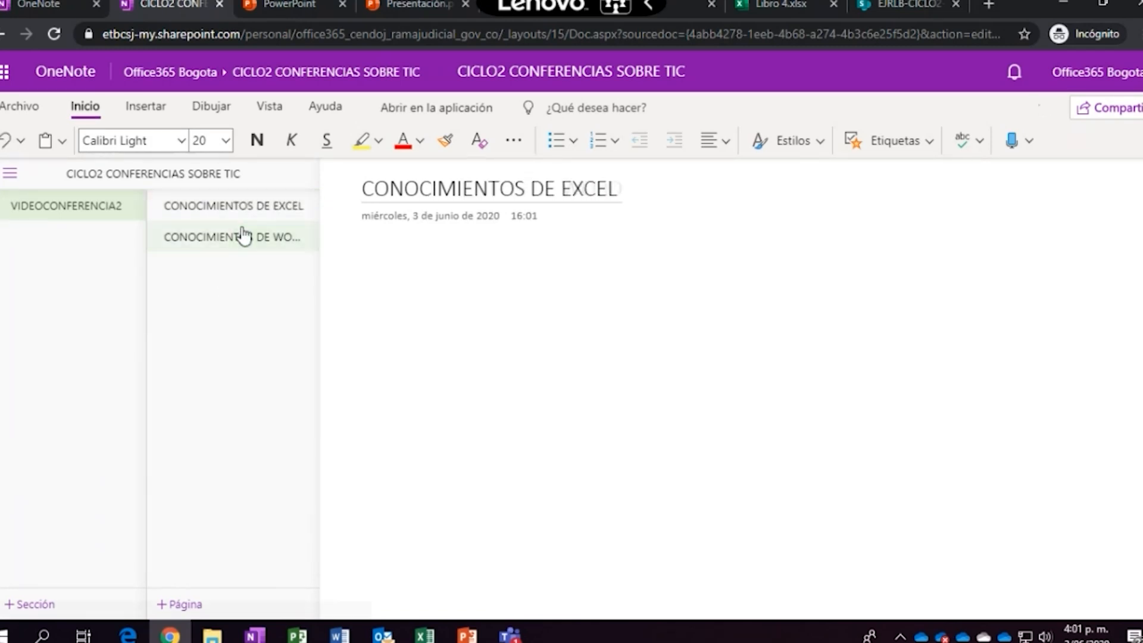
left_click(428, 256)
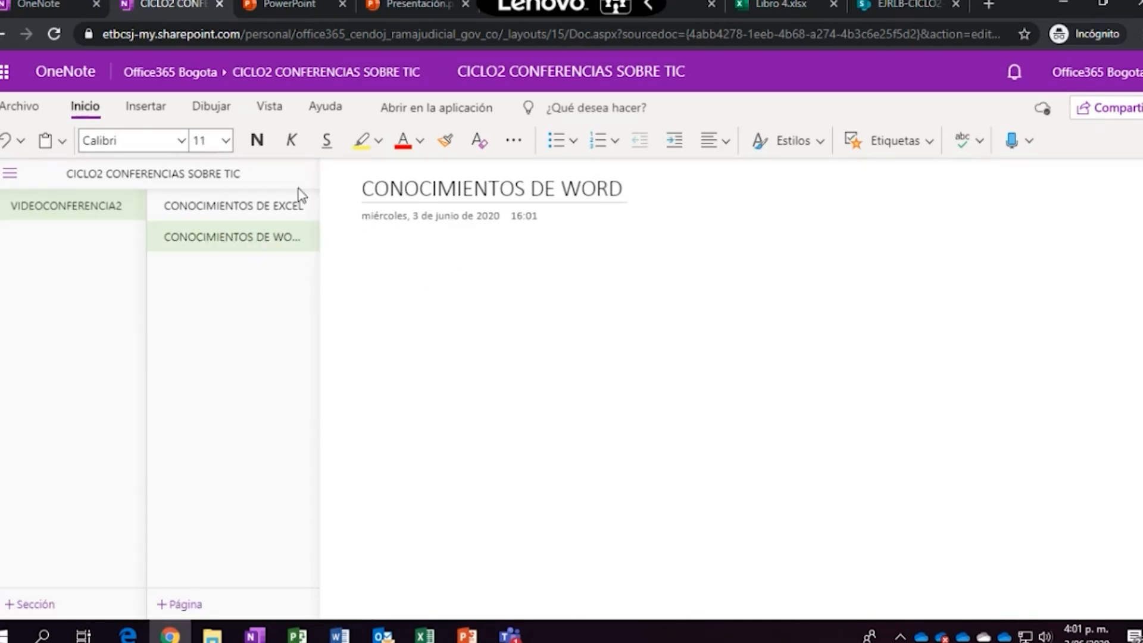
Insert a webcam snapshot through Imagen > Desde la cámara, allowing camera access
left_click(143, 106)
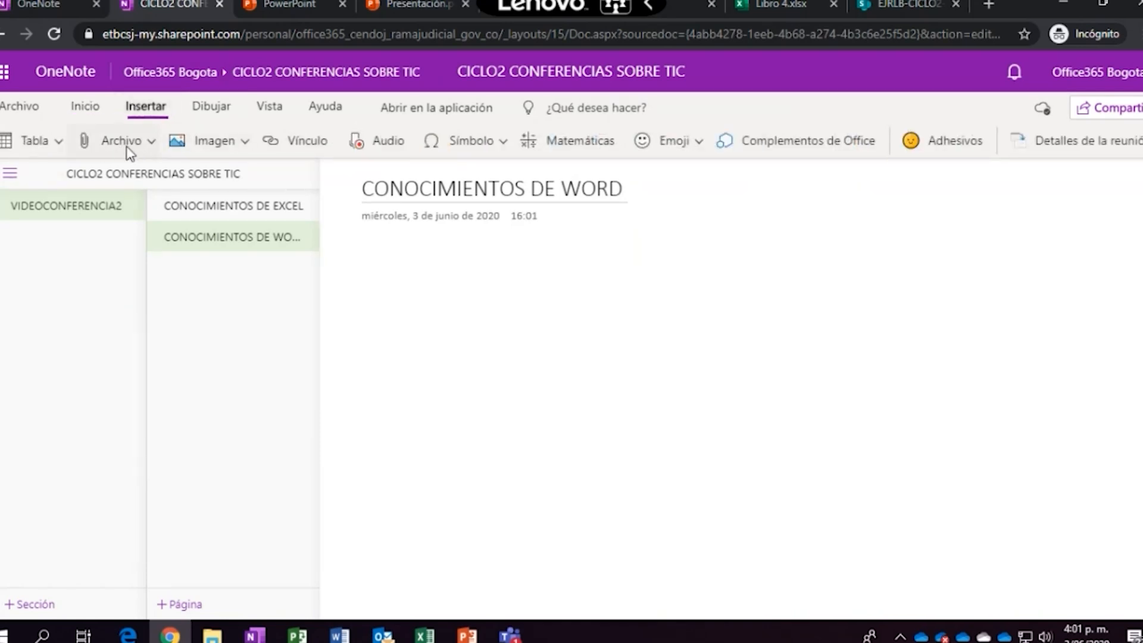
left_click(242, 146)
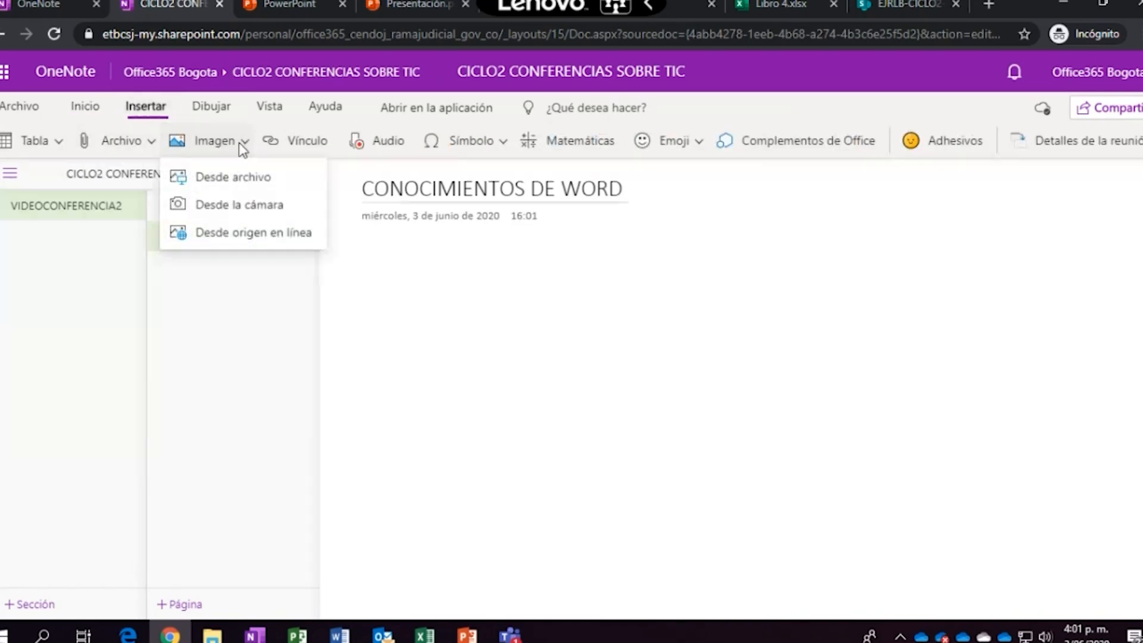
left_click(231, 205)
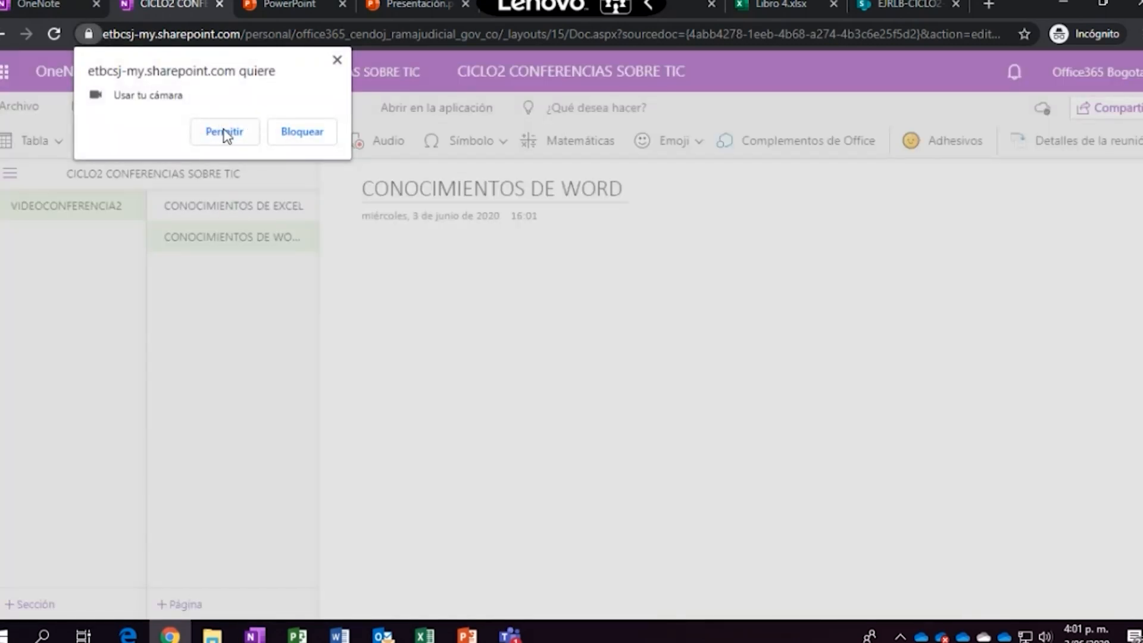
left_click(246, 127)
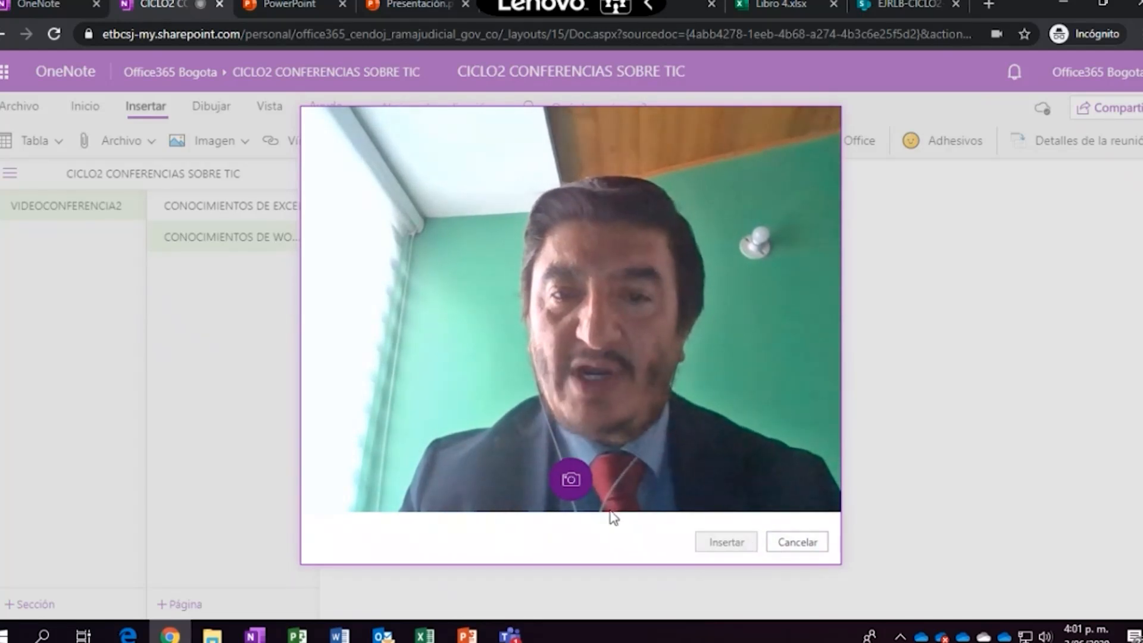
left_click(573, 479)
left_click(717, 544)
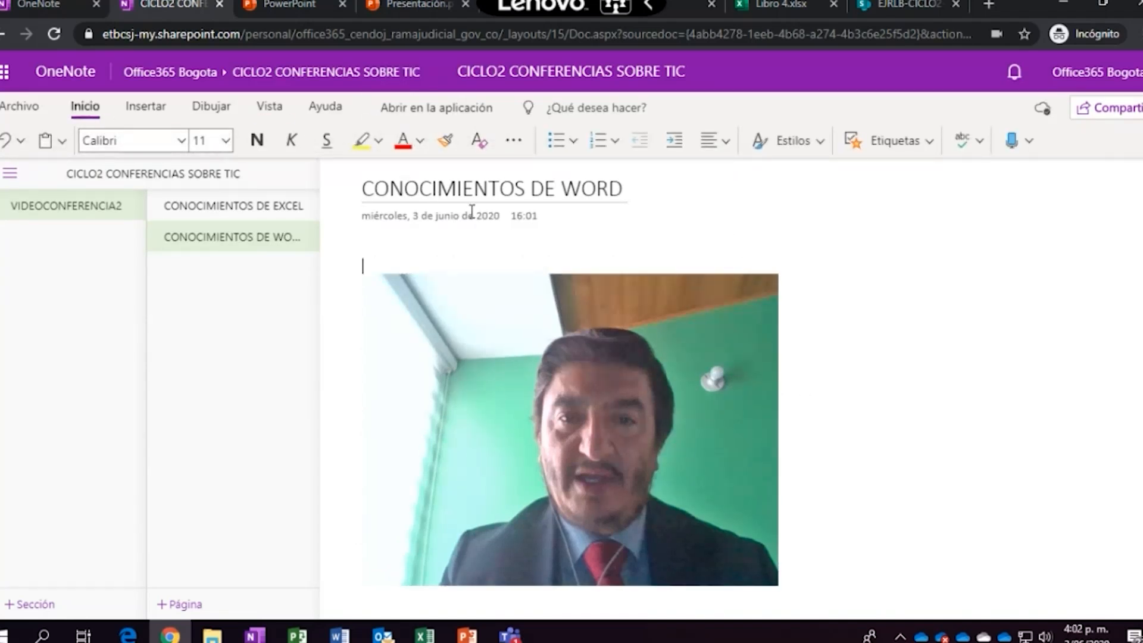
Start an audio recording on the page, allowing microphone access
left_click(146, 109)
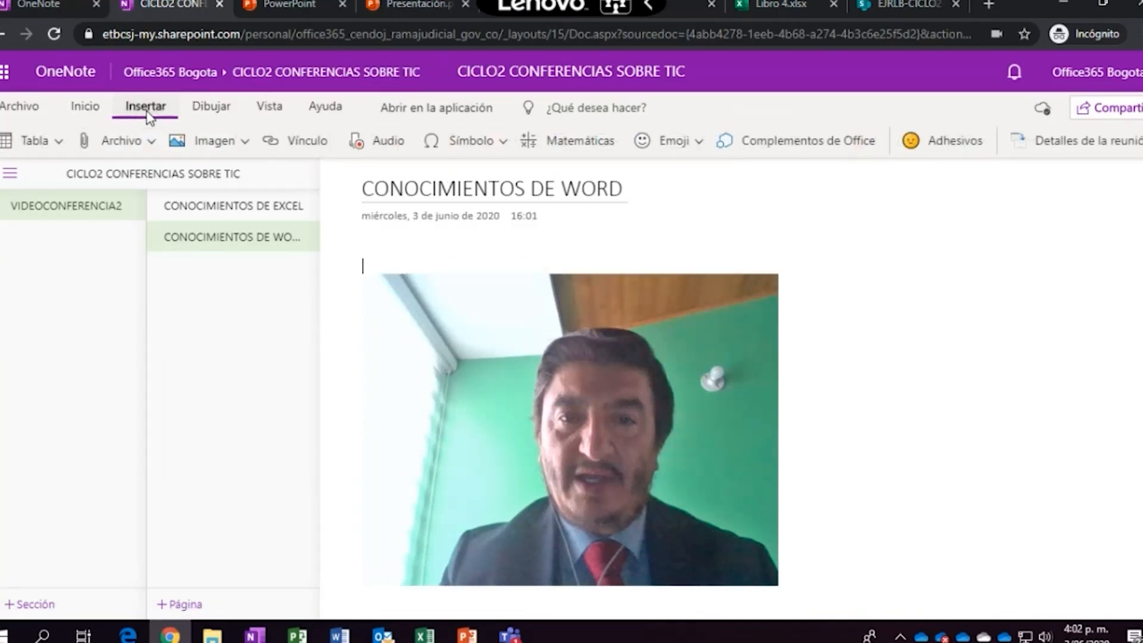
left_click(387, 146)
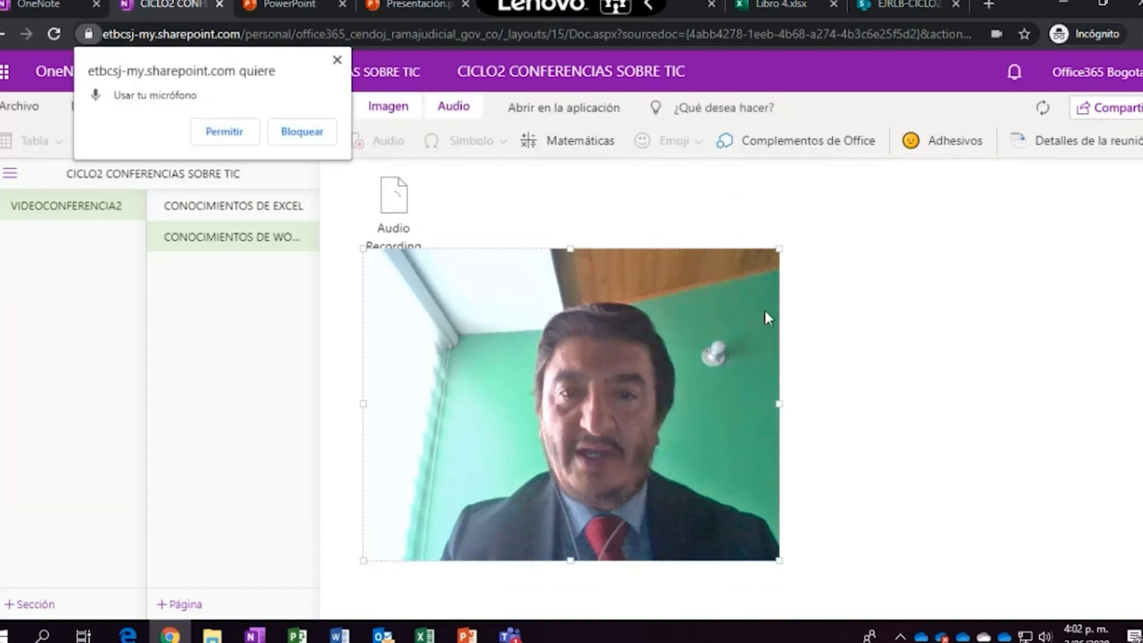
left_click(224, 132)
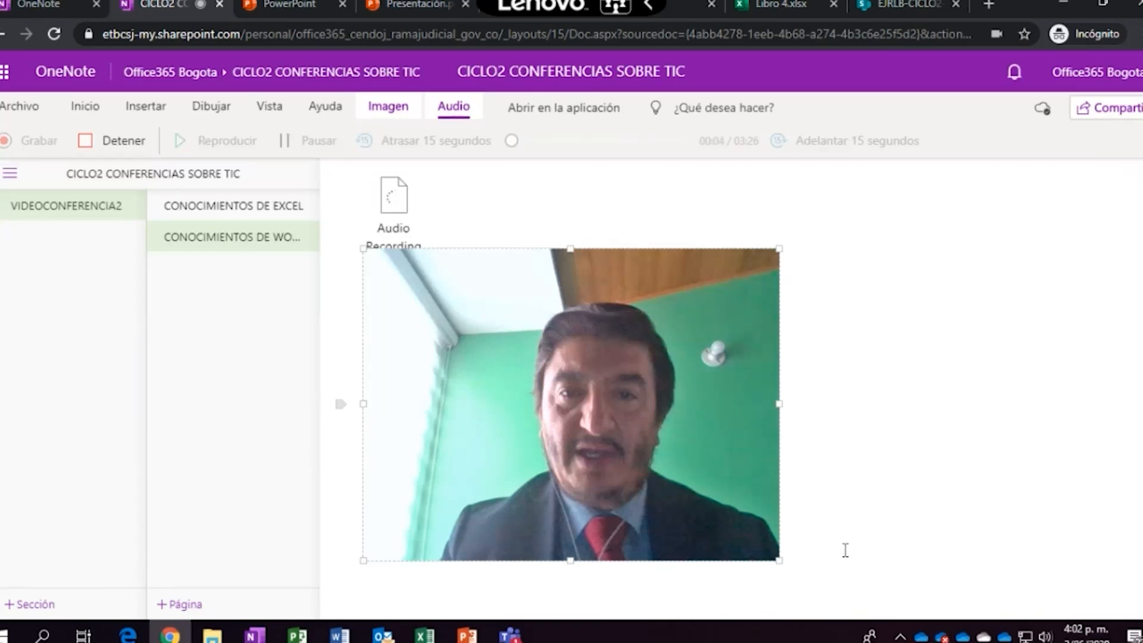
Type the lines EXCEL and POWER above the photo
key("Return")
key("Return")
key("Return")
key("Return")
key("Return")
key("Return")
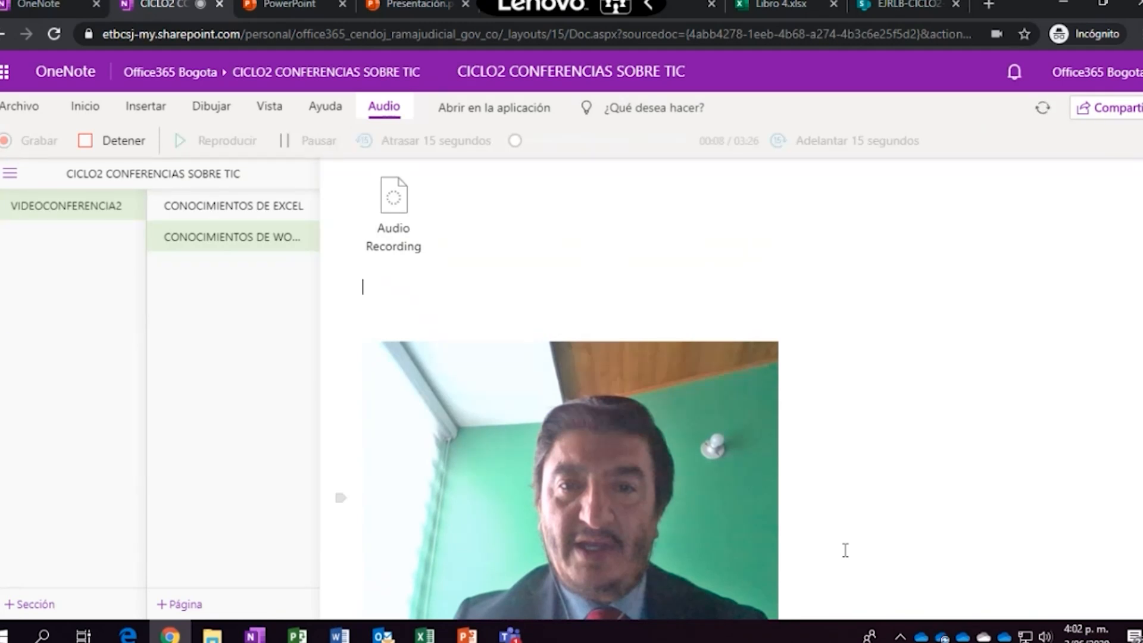
type("EXCEL")
key("Return")
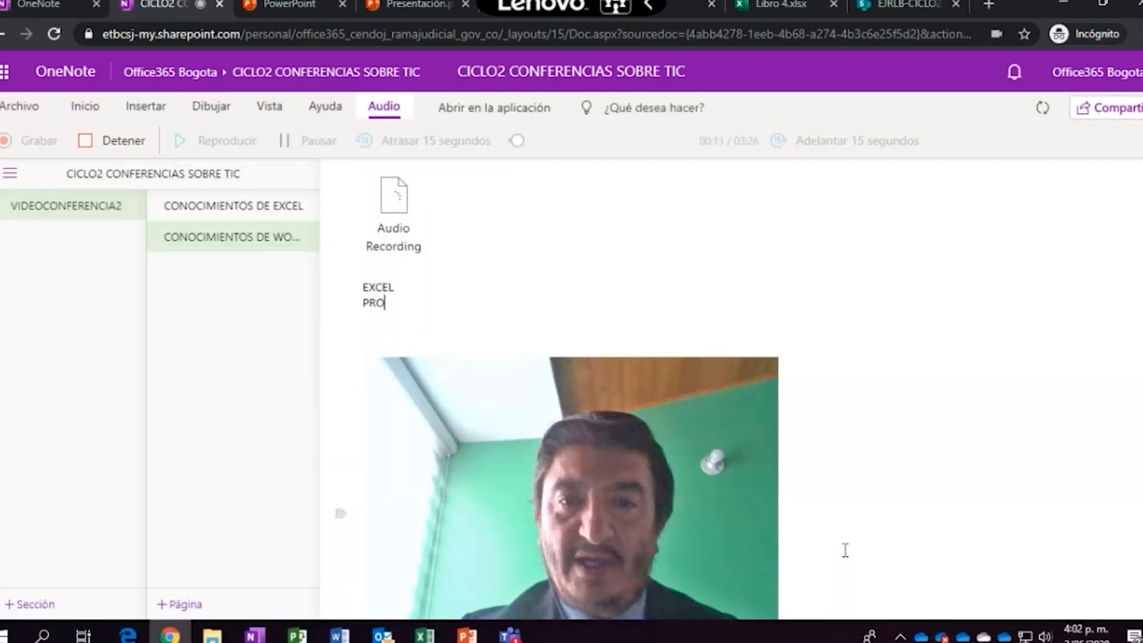
type("POWER")
key("Return")
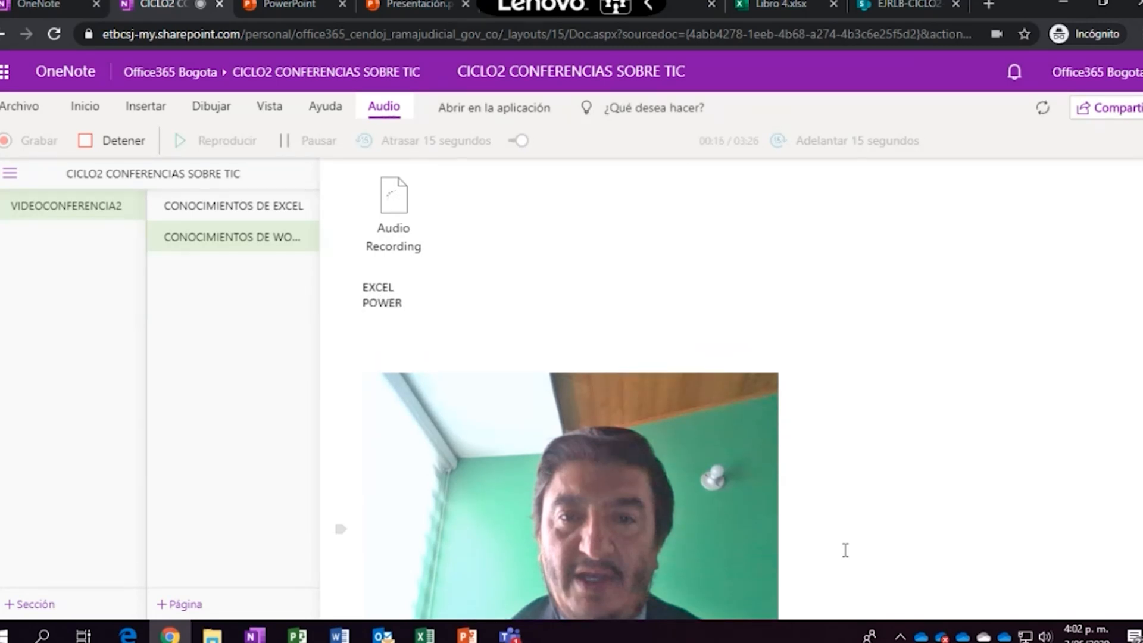
Stop the audio recording and return to the notes
left_click(403, 196)
left_click(110, 152)
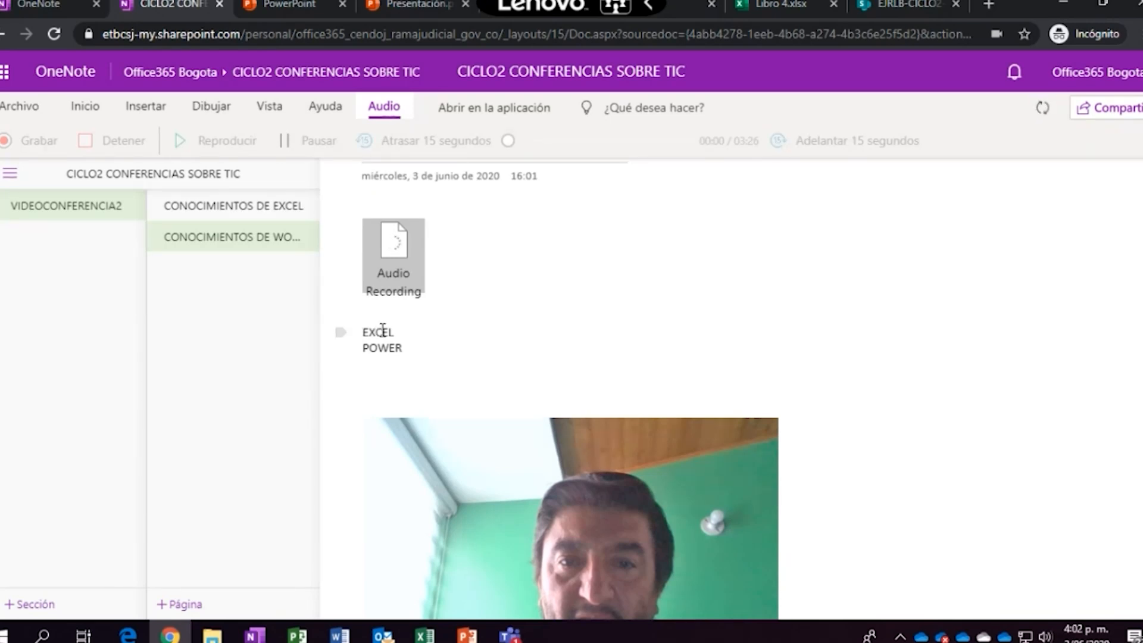
left_click(404, 260)
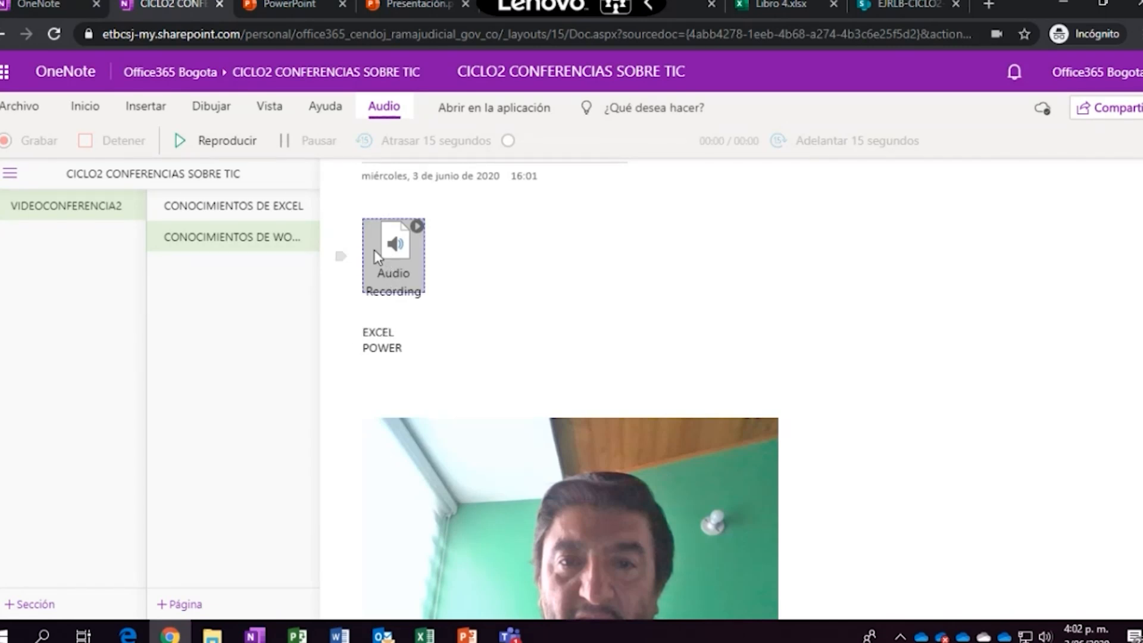
left_click(424, 348)
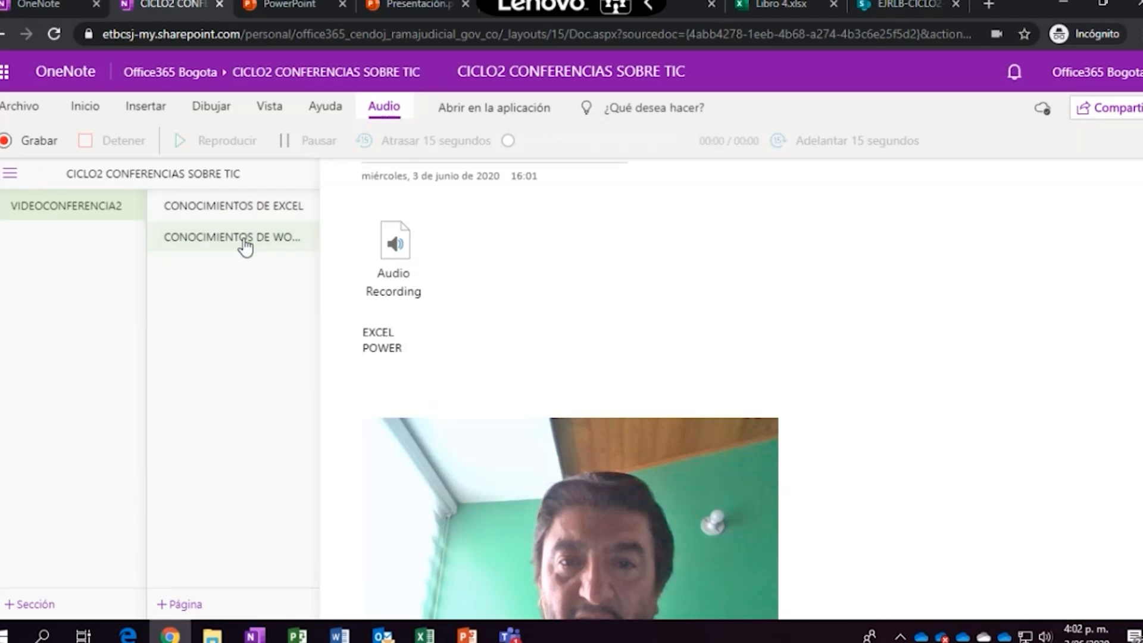
Below POWER on the Word page, type the test lines 'AsaSAsA' and 'asAS'
left_click(252, 210)
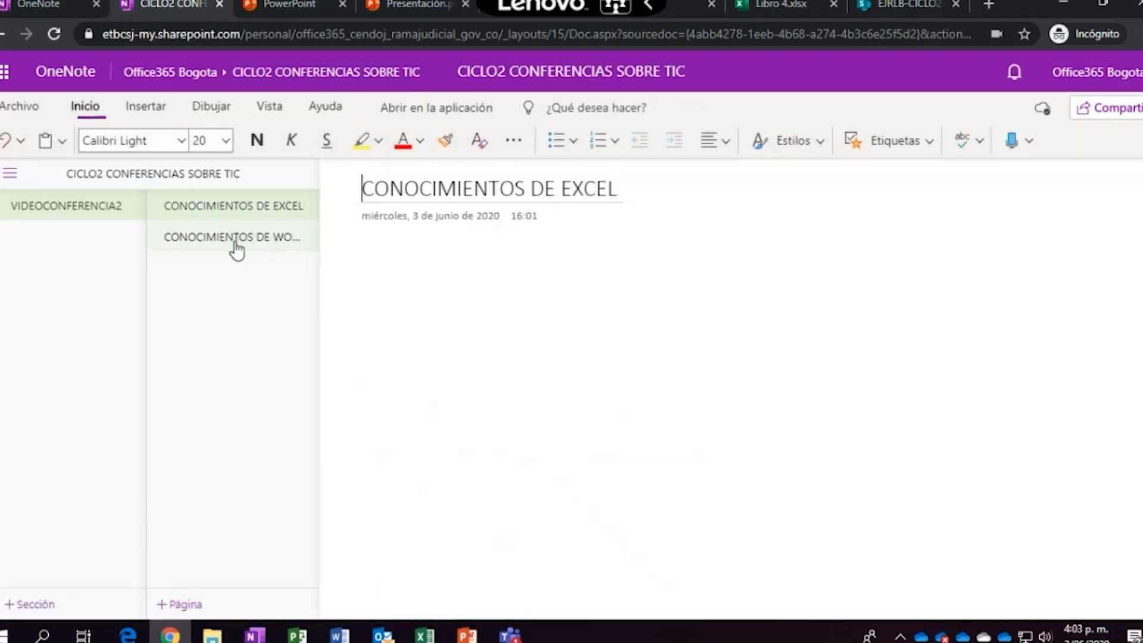
left_click(261, 246)
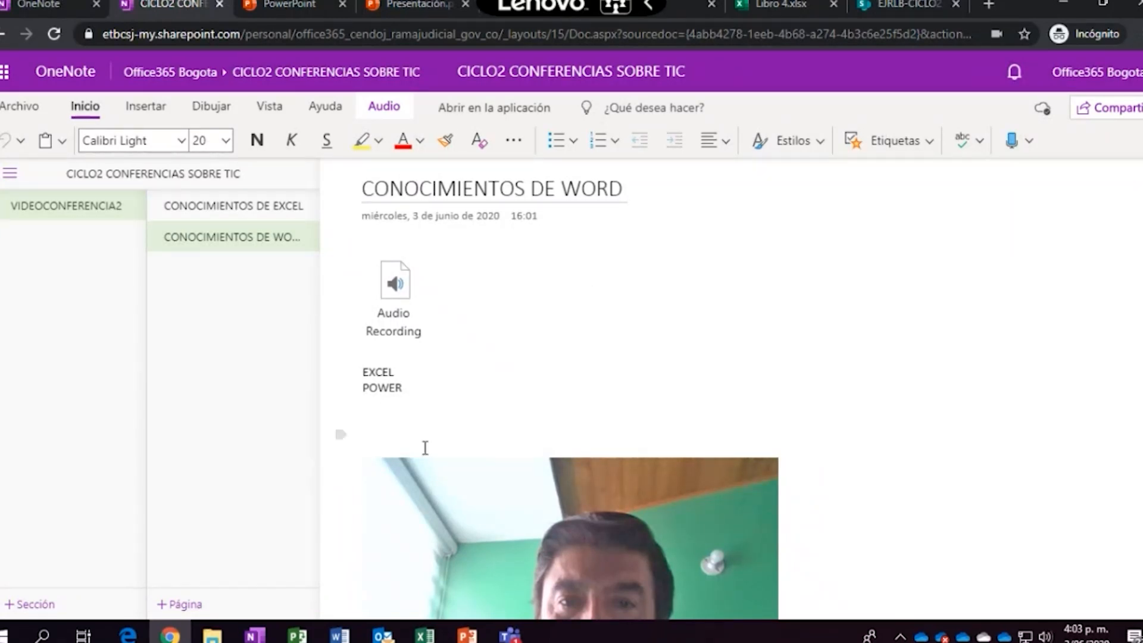
left_click(460, 437)
key("Return")
type("AsaSAsA")
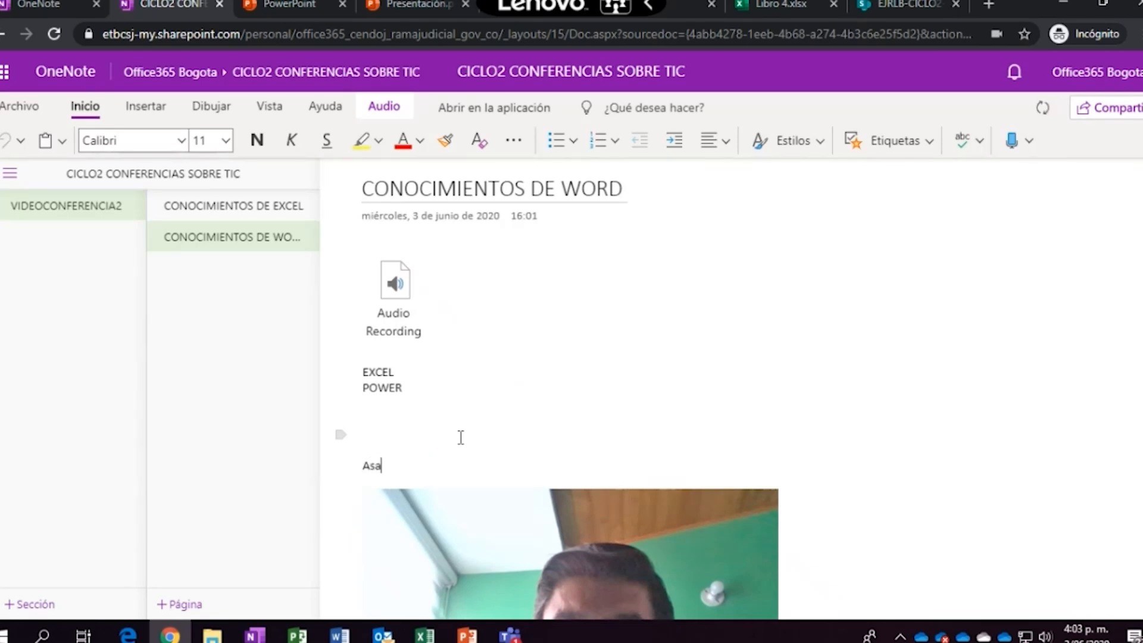
key("Return")
type("asAS")
key("Return")
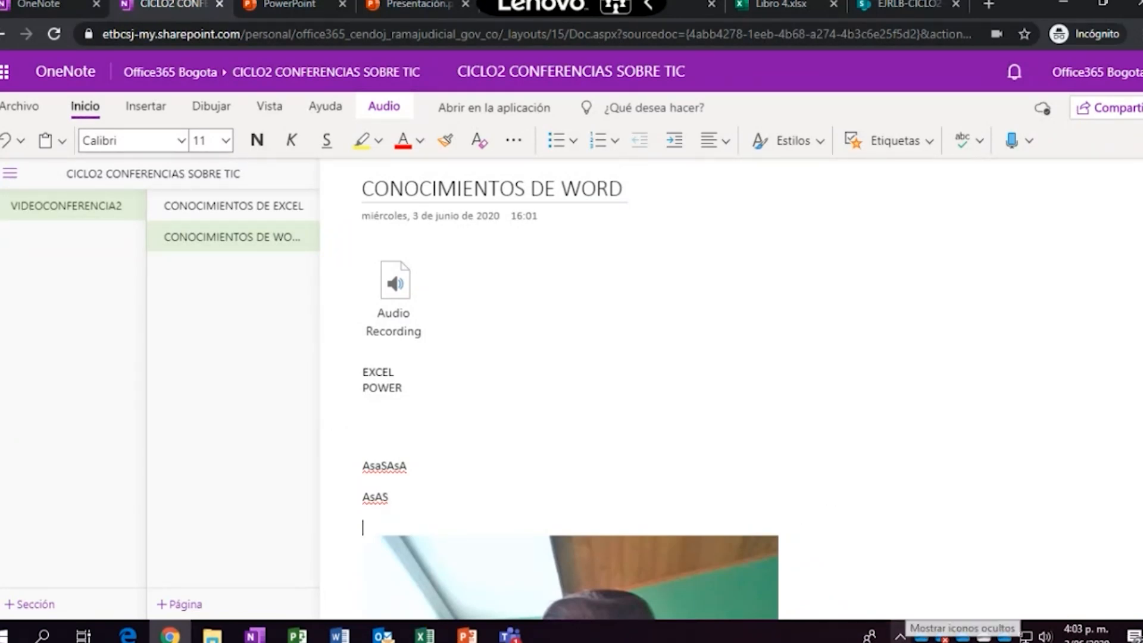
Turn the camera on in the Teams call mini-window, then switch back to the PowerPoint deck
left_click(509, 634)
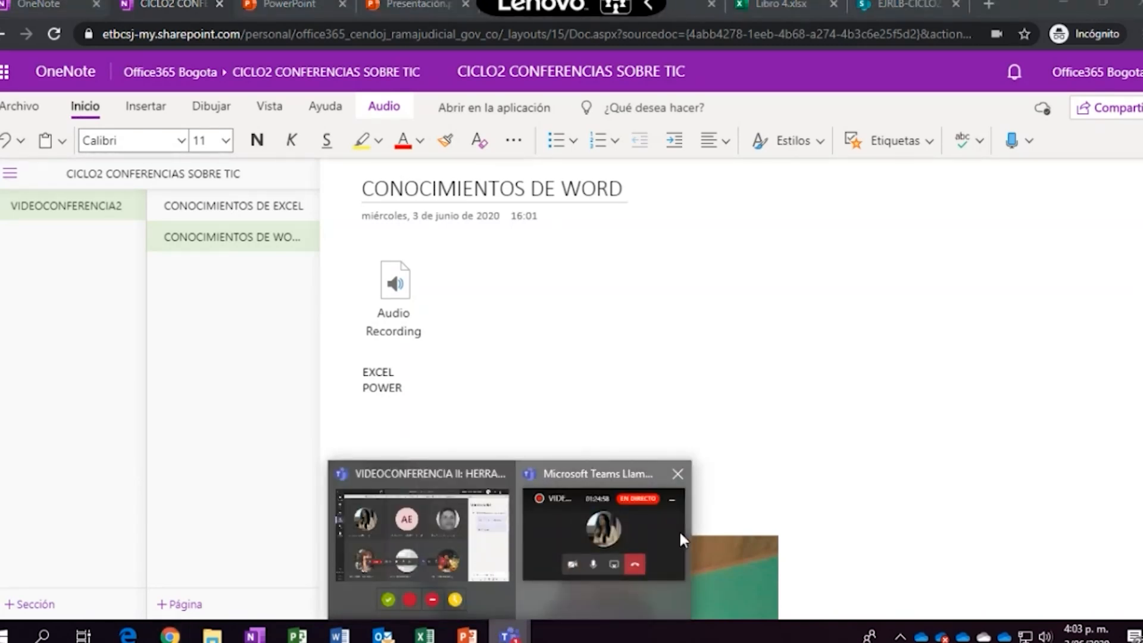
left_click(680, 533)
left_click(982, 582)
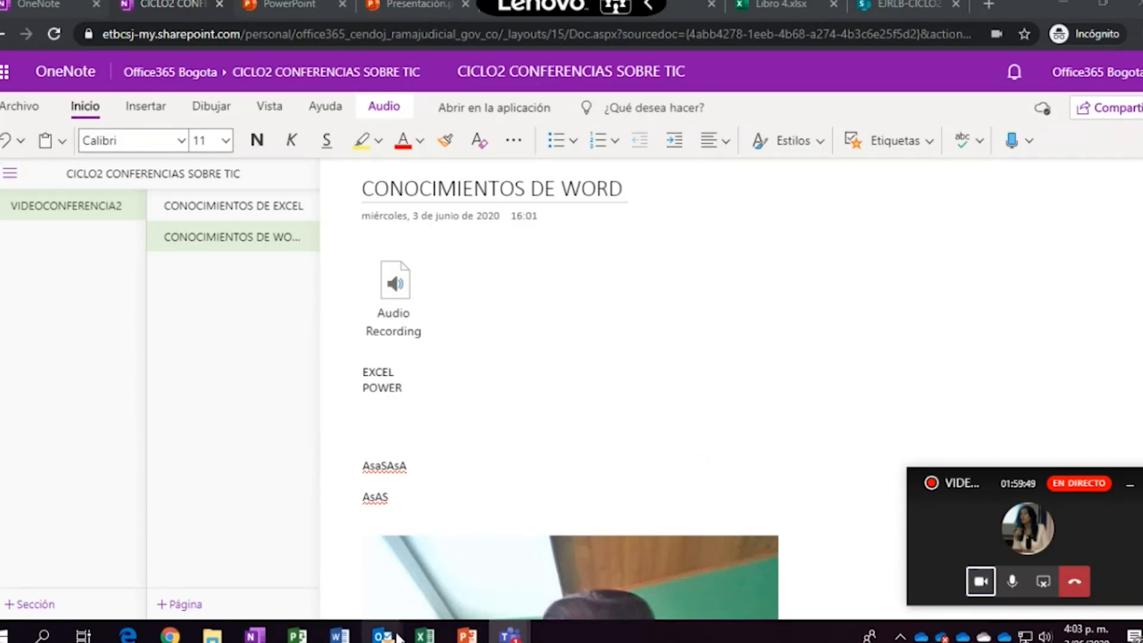
left_click(470, 636)
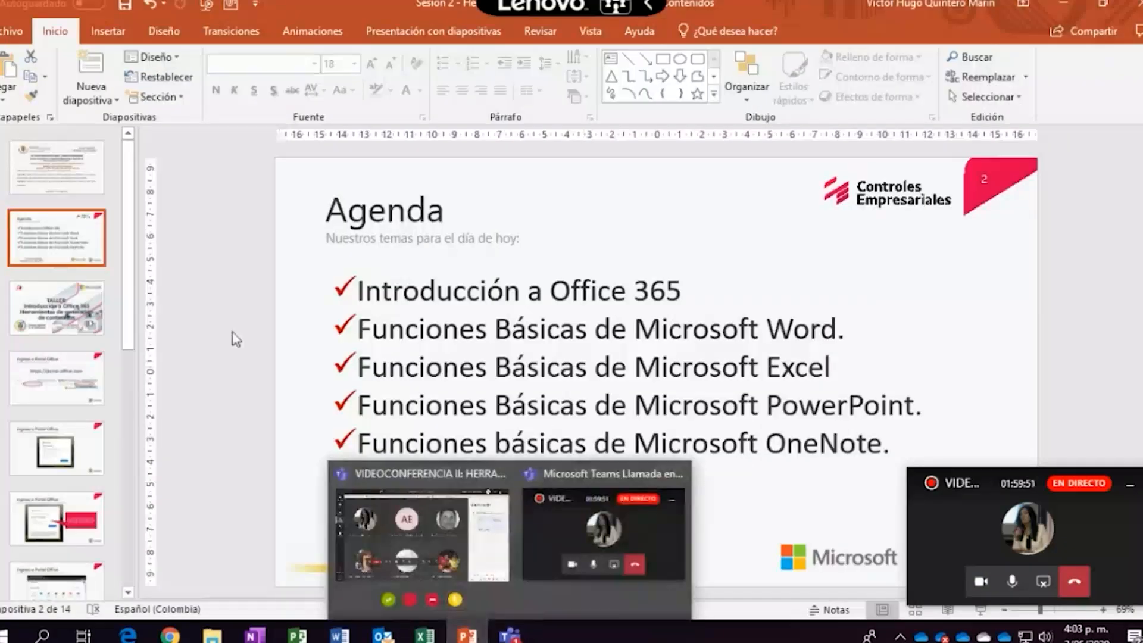